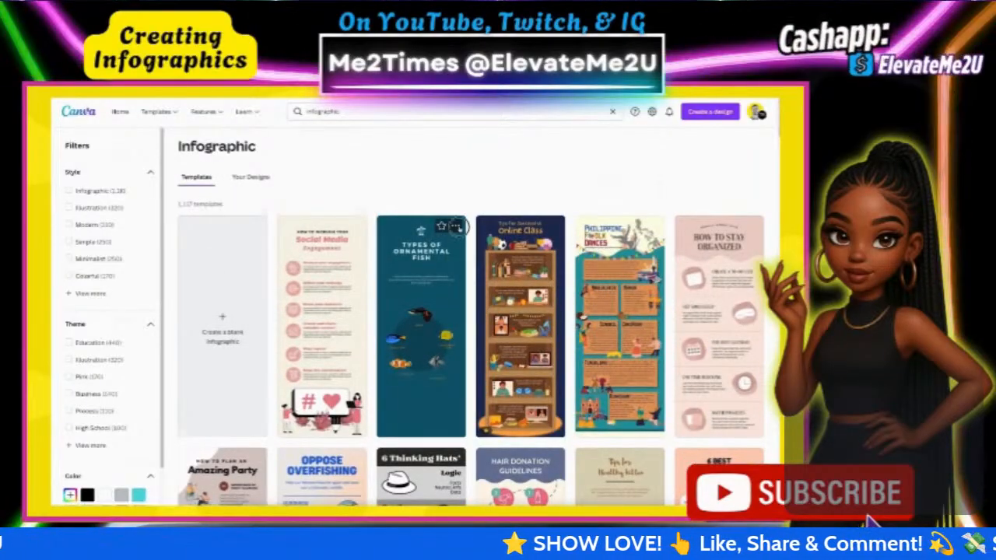
Step: Preview the blue "Types of Ornamental Fish" infographic template and return to the template results
left_click(456, 226)
left_click(467, 302)
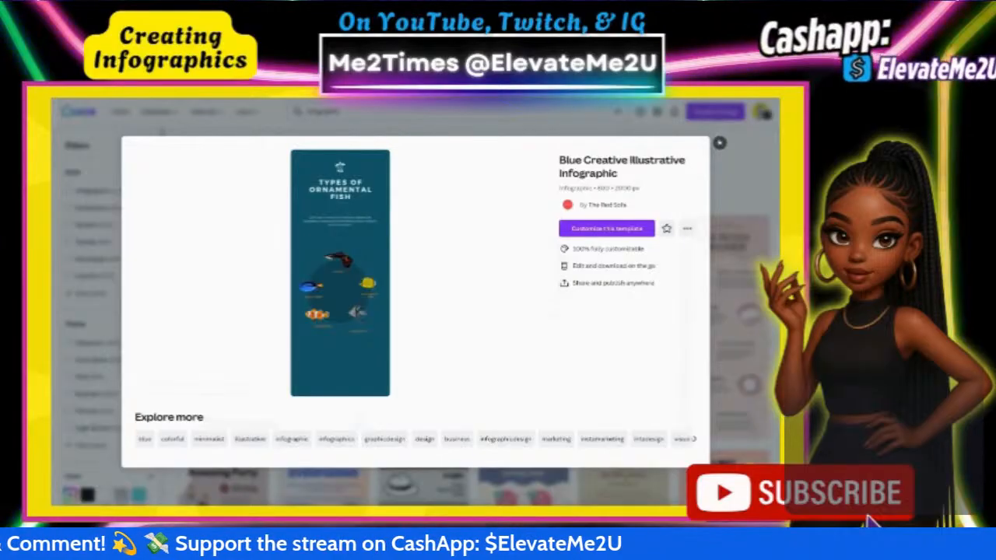
left_click(719, 143)
Step: Look through the available infographic templates and go back to the beginning of the results
scroll(720, 148, "down", 10)
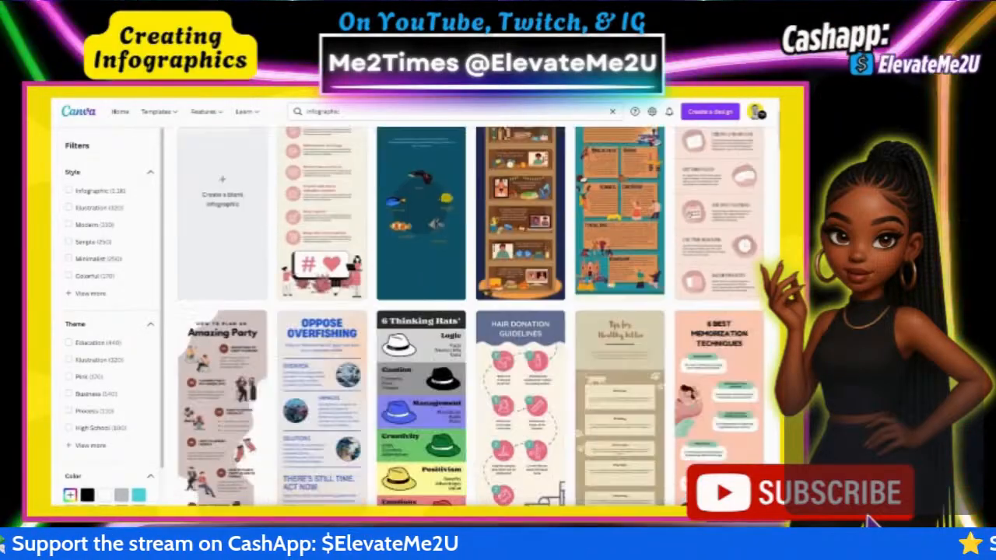
scroll(720, 148, "down", 5)
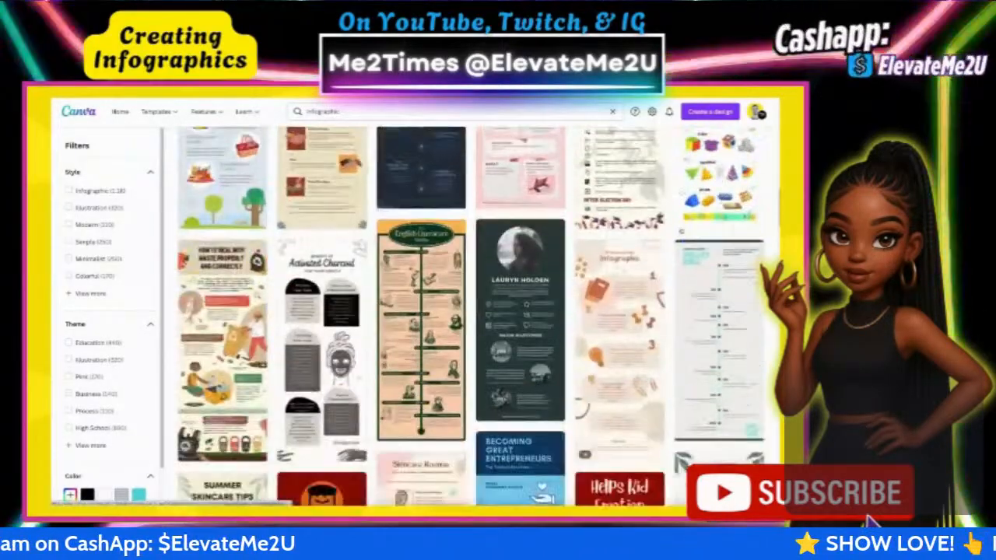
scroll(570, 311, "down", 8)
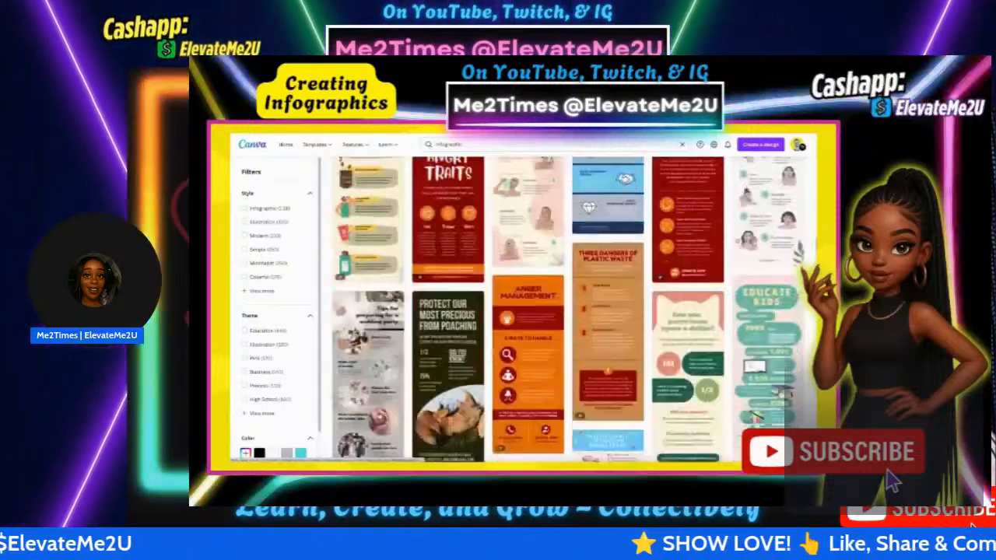
scroll(570, 311, "down", 8)
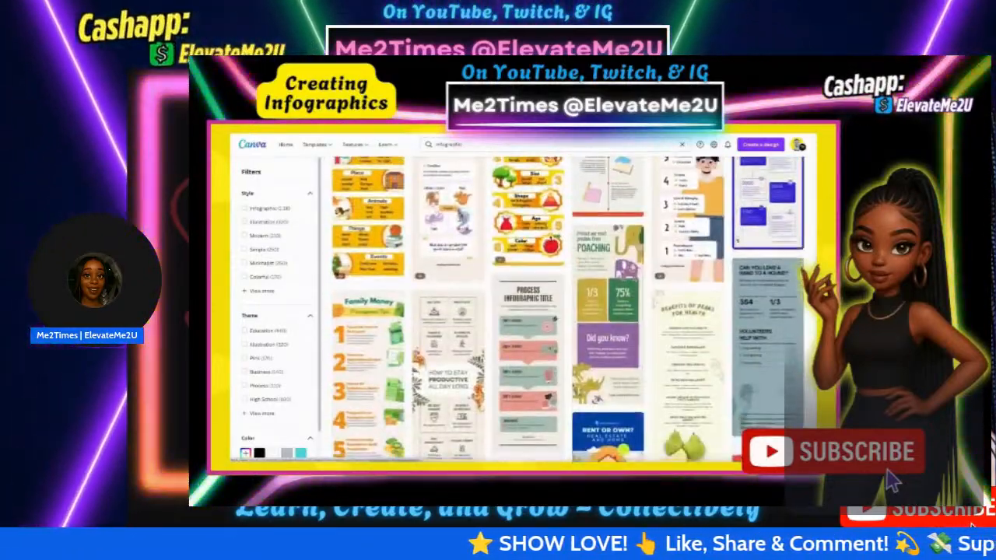
scroll(570, 311, "down", 6)
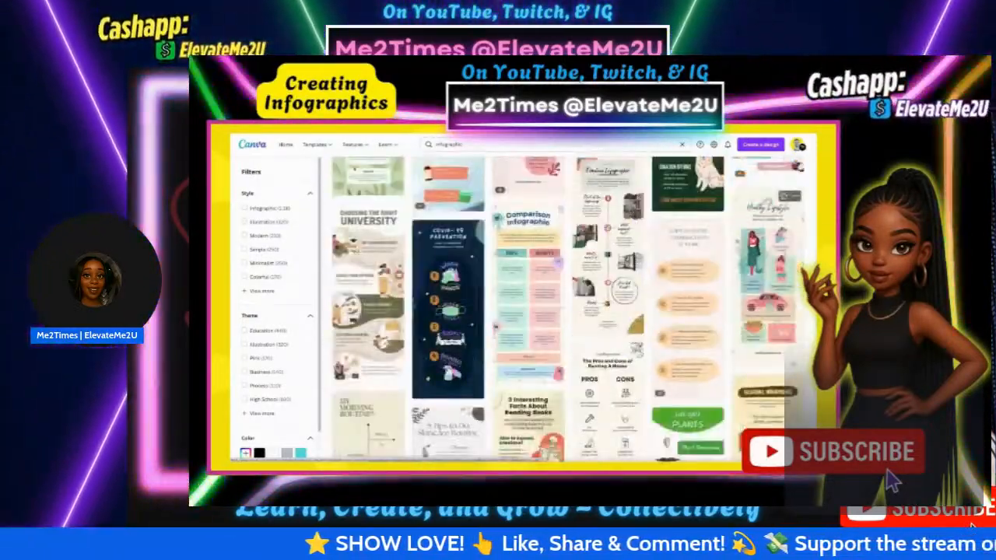
scroll(570, 311, "up", 20)
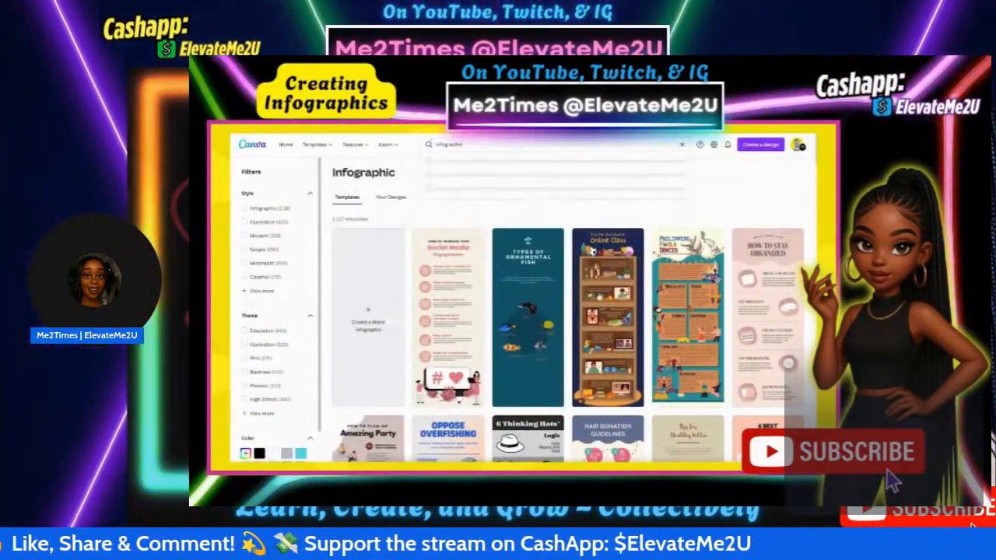
Step: Search the templates for data infographics and examine the resulting designs for a suitable chart-based layout
left_click(531, 147)
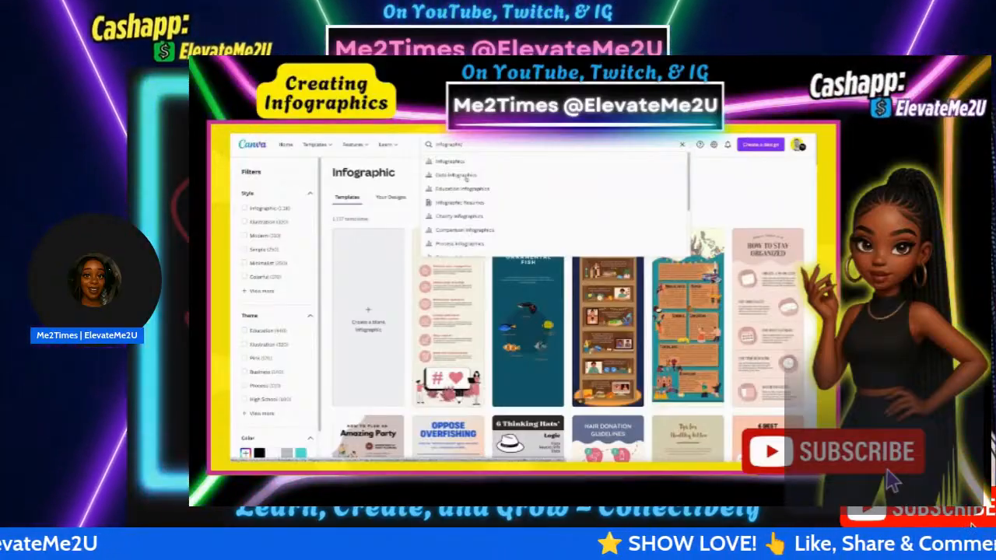
left_click(467, 175)
scroll(486, 255, "down", 3)
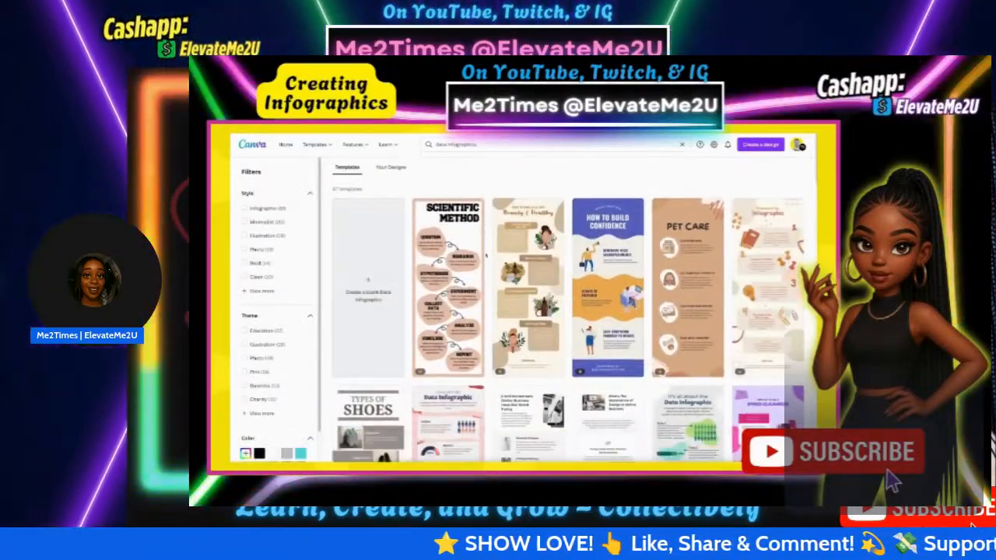
scroll(486, 254, "down", 5)
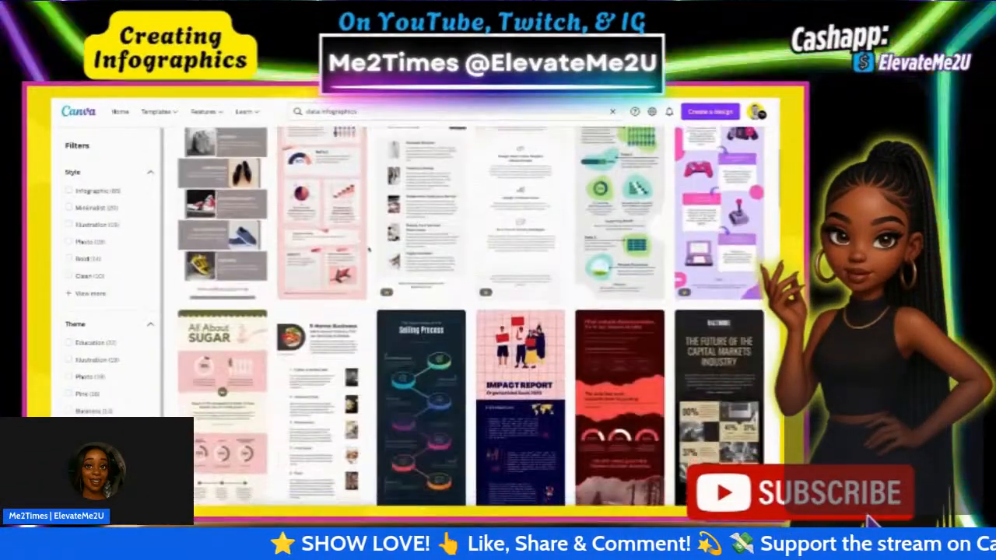
scroll(471, 311, "down", 5)
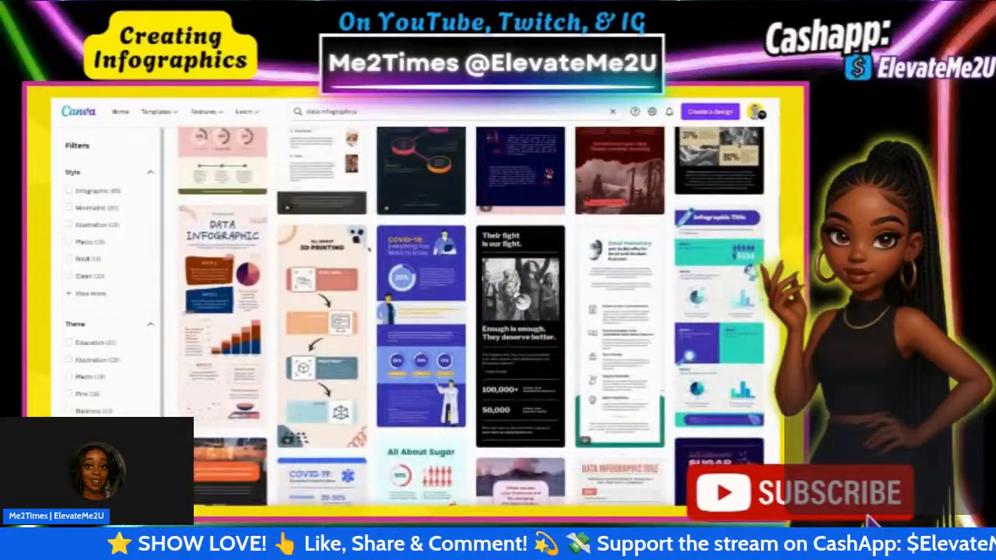
scroll(369, 249, "down", 8)
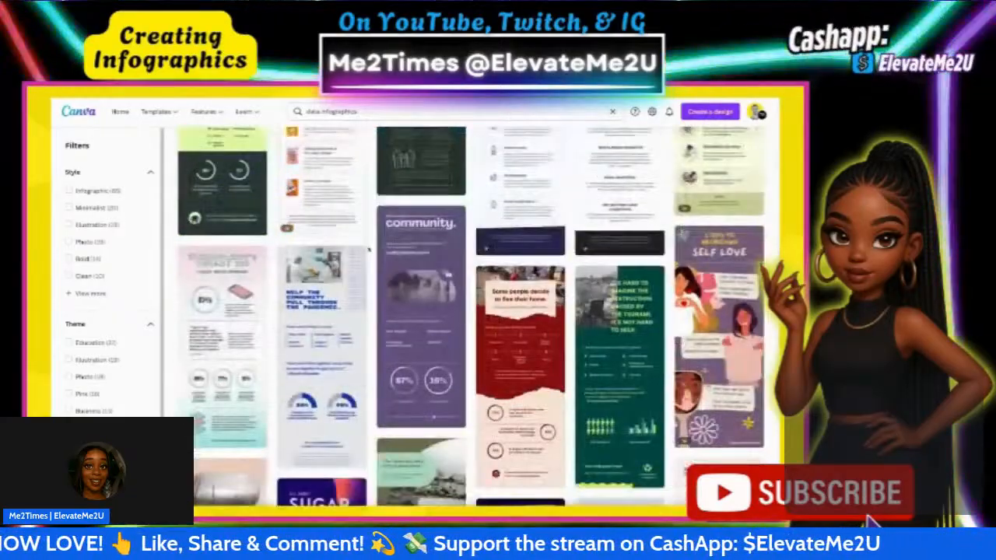
scroll(368, 249, "down", 8)
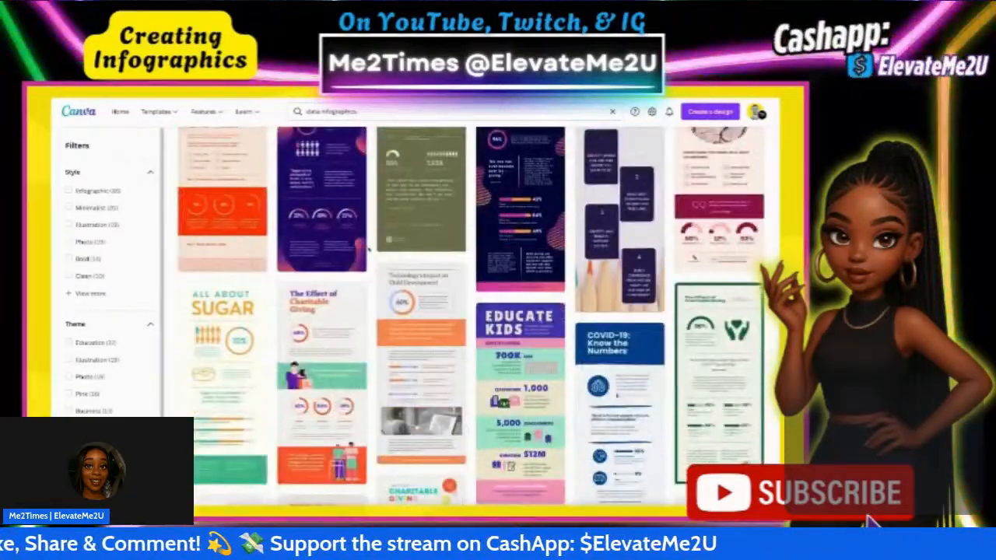
scroll(369, 249, "down", 6)
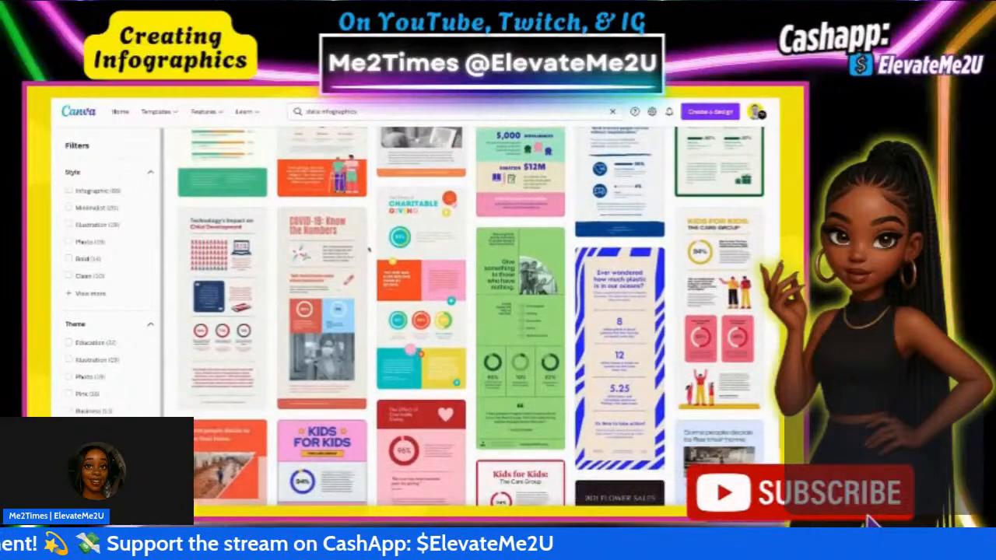
scroll(369, 249, "down", 2)
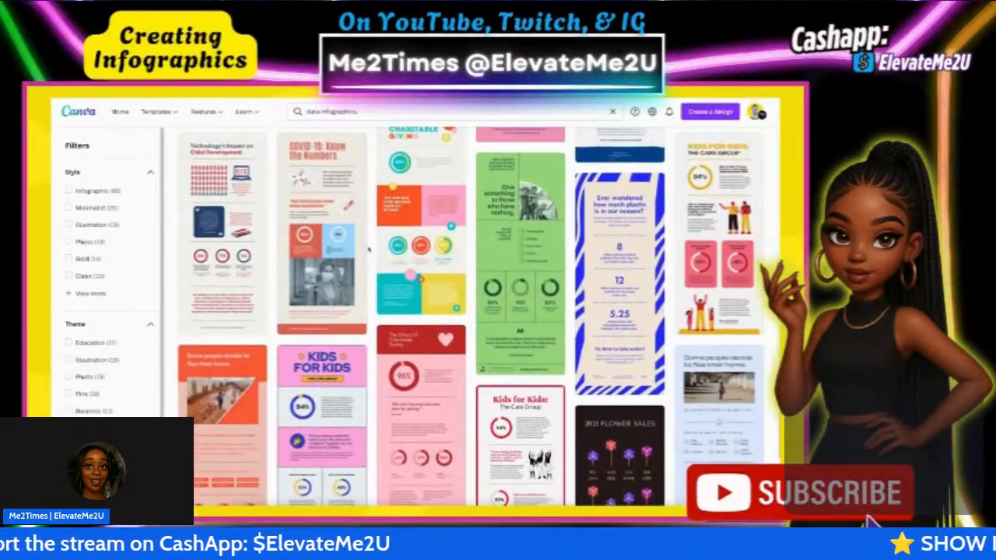
scroll(369, 248, "up", 3)
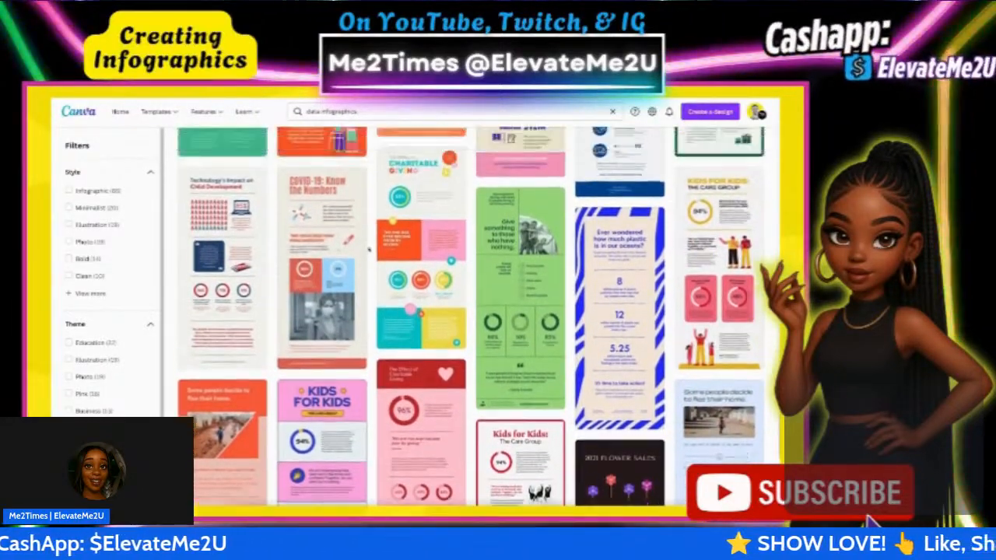
scroll(369, 249, "up", 3)
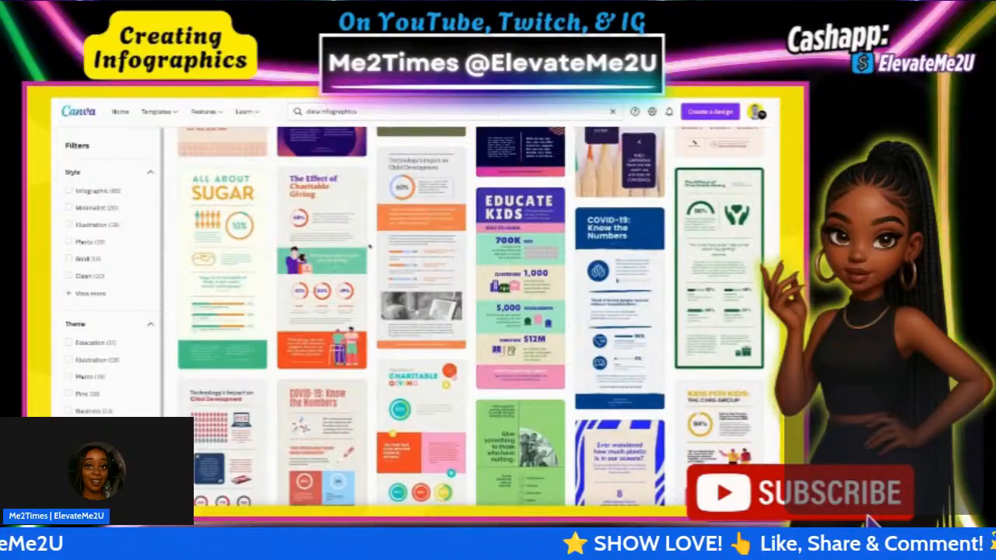
Step: Preview the "Yellow and Red Clean & Corporate Fundraising Charity Infographic" template and open it for customization
scroll(369, 246, "down", 6)
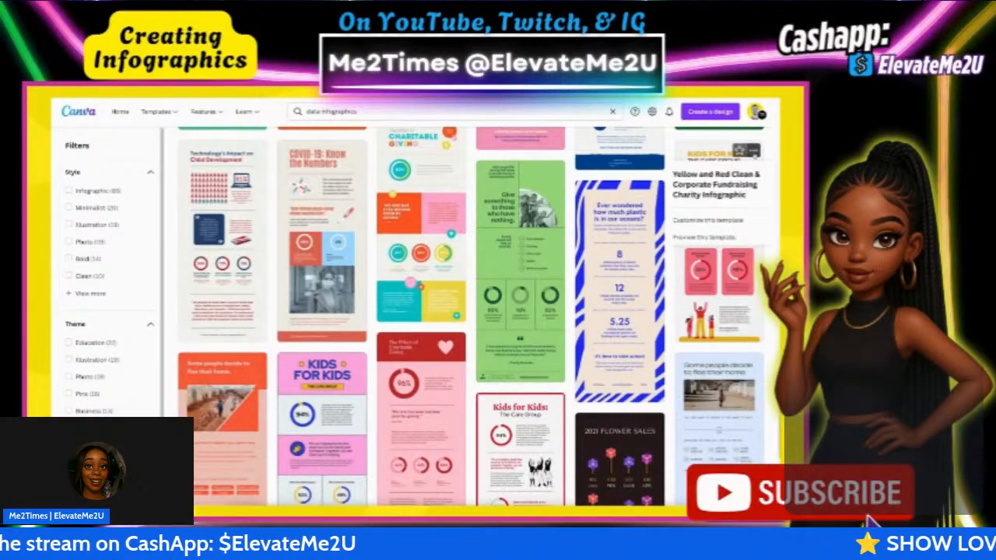
left_click(717, 237)
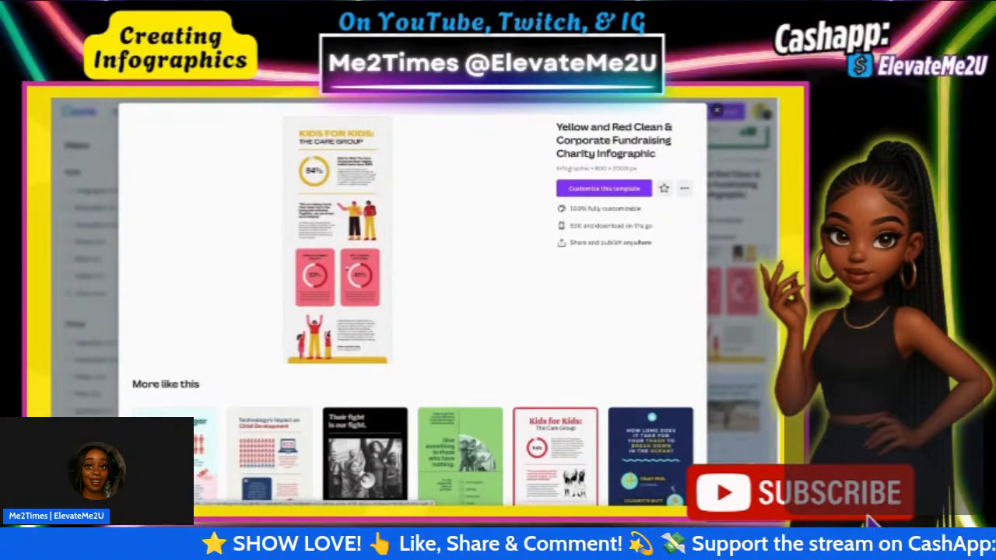
left_click(589, 189)
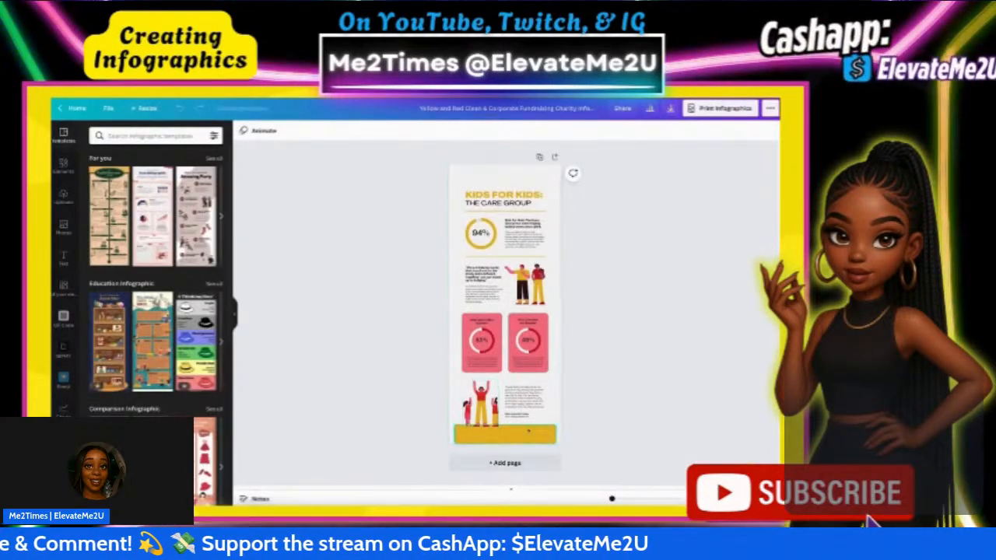
Step: Move the title, divider line, progress ring and its adjacent text together higher up the page
mouse_move(611, 498)
left_mouse_down()
mouse_move(622, 496)
mouse_move(601, 498)
mouse_move(611, 498)
left_mouse_up()
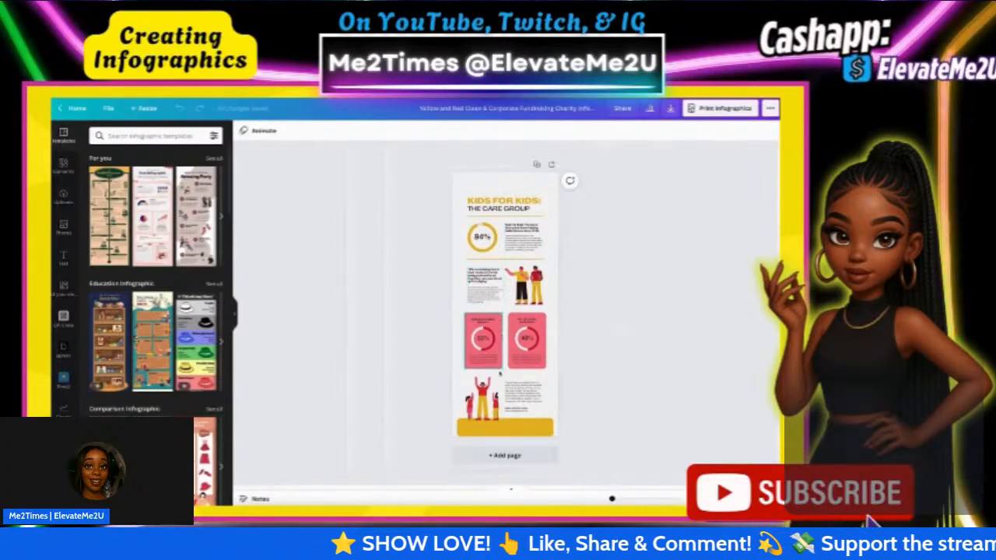
left_click_drag(613, 499, 621, 498)
scroll(475, 191, "up", 5)
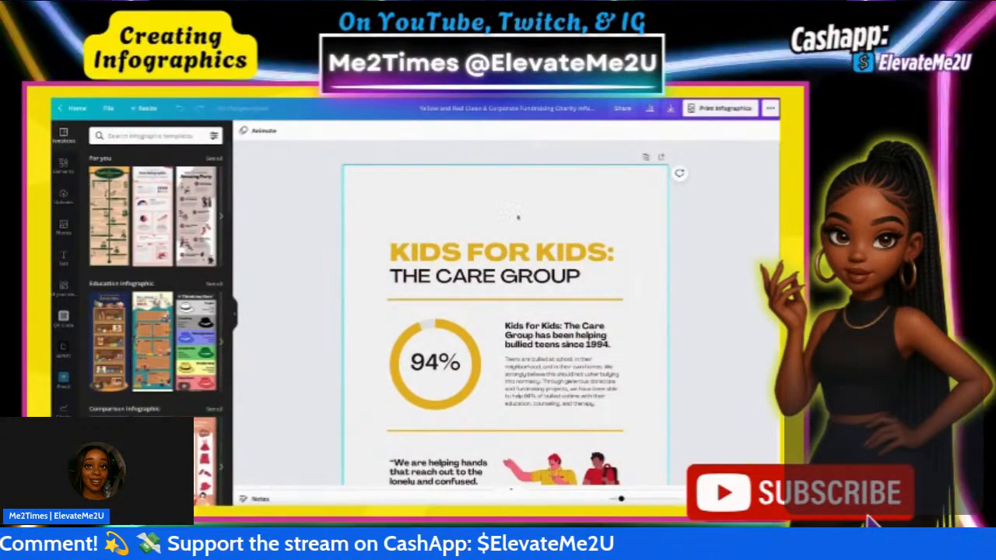
left_click_drag(370, 214, 637, 423)
left_click_drag(494, 251, 495, 207)
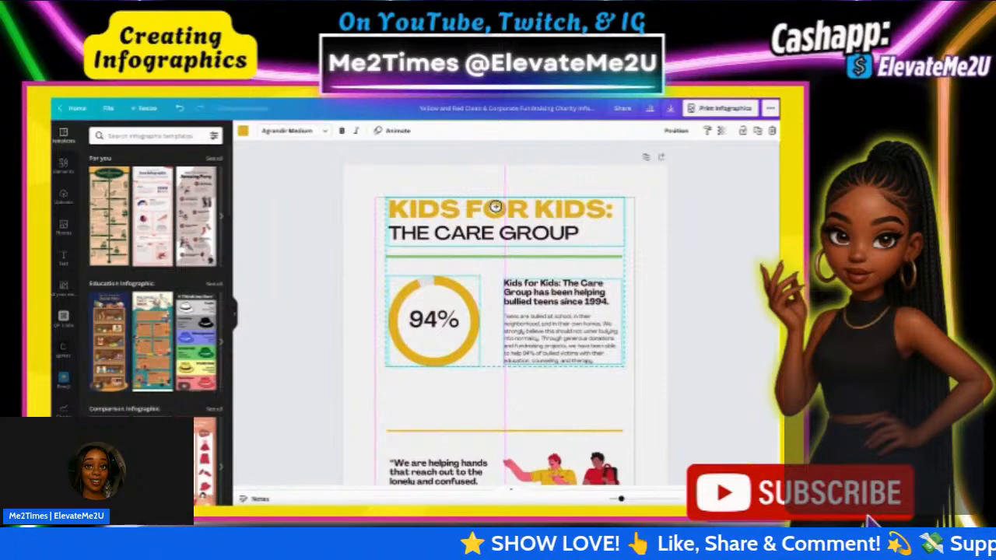
mouse_move(495, 206)
left_mouse_down()
mouse_move(496, 216)
mouse_move(496, 208)
left_mouse_up()
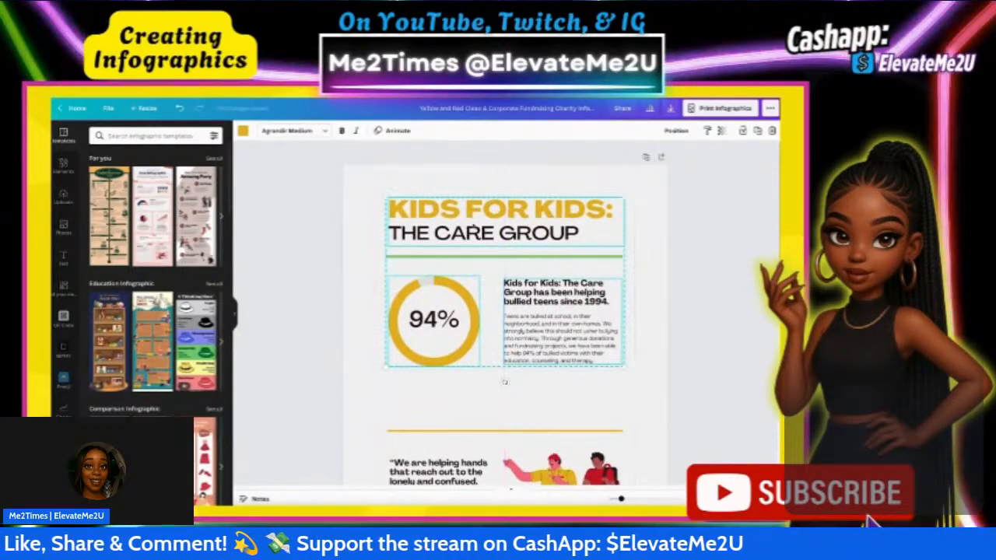
left_click(361, 311)
Step: Replace the yellow heading with "OUR AUDIENCE" and the line beneath it with "ON YOUTUBE"
left_click(495, 209)
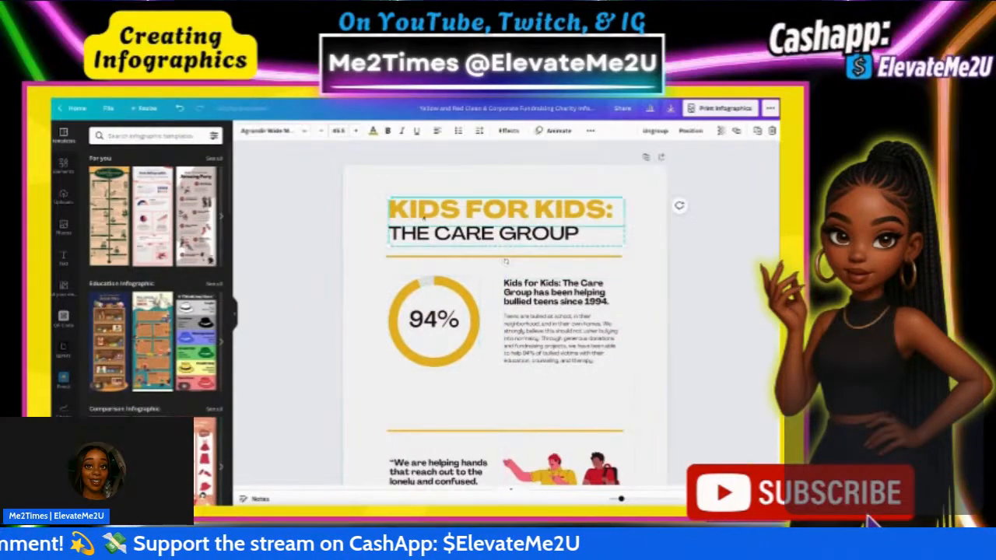
double_click(495, 209)
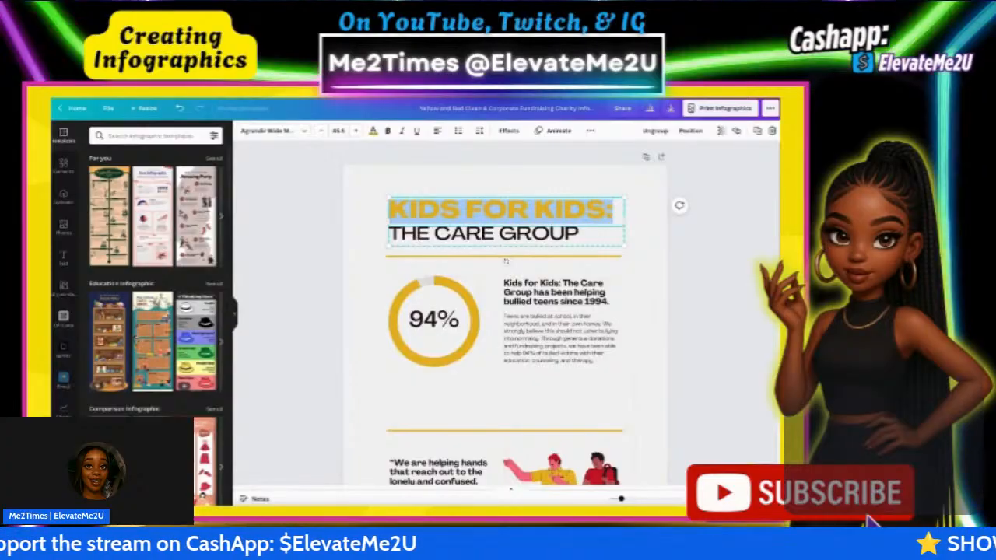
type("OUR AUDIENCE")
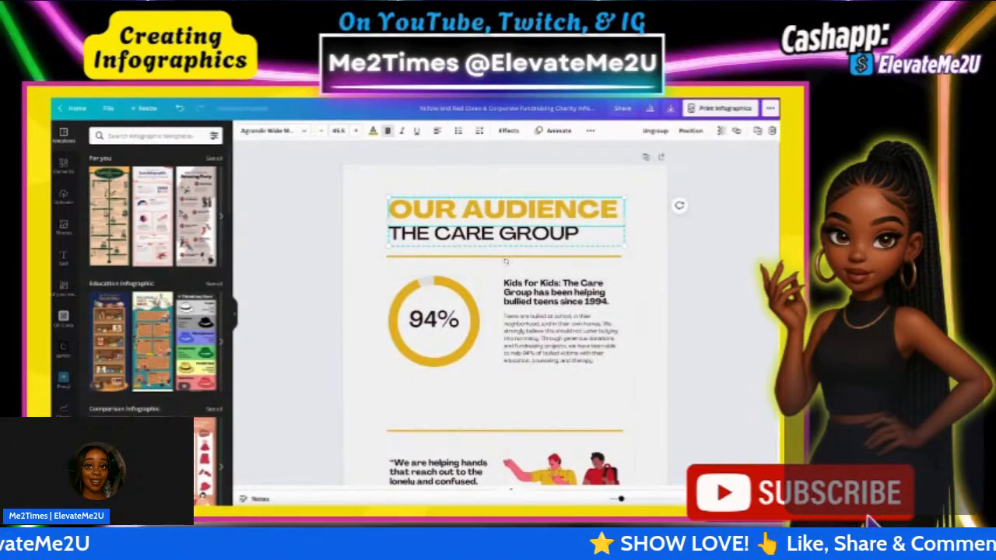
double_click(489, 237)
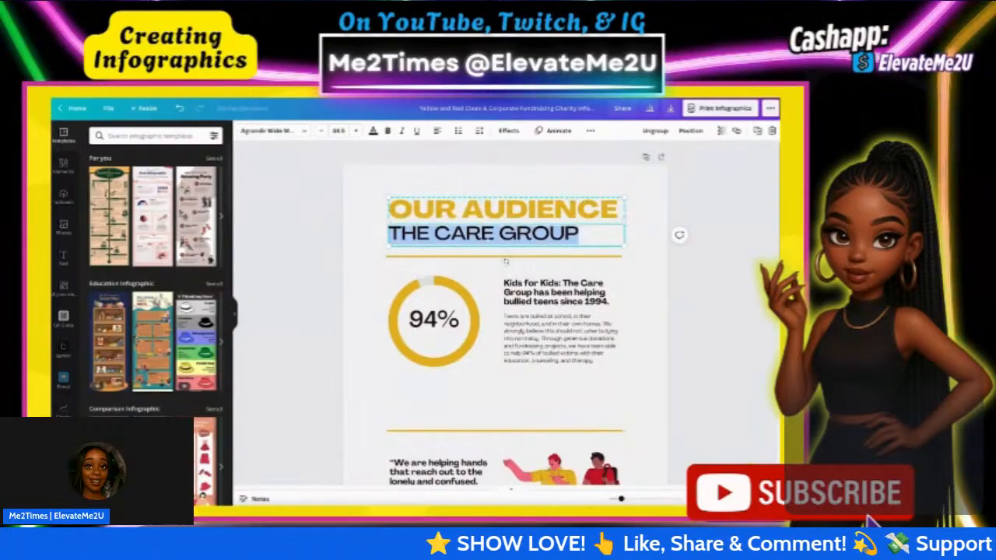
type("ON YOUTUBE")
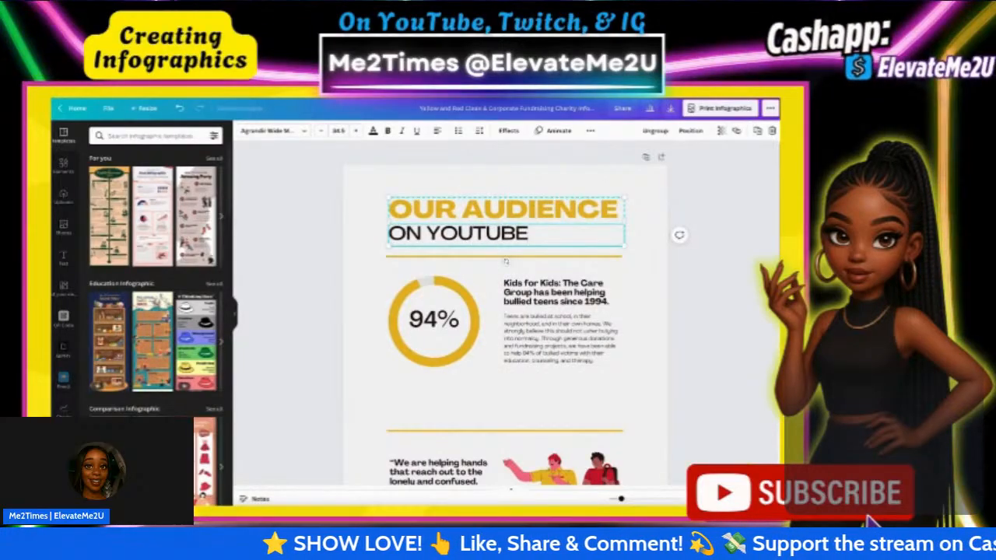
left_click(631, 309)
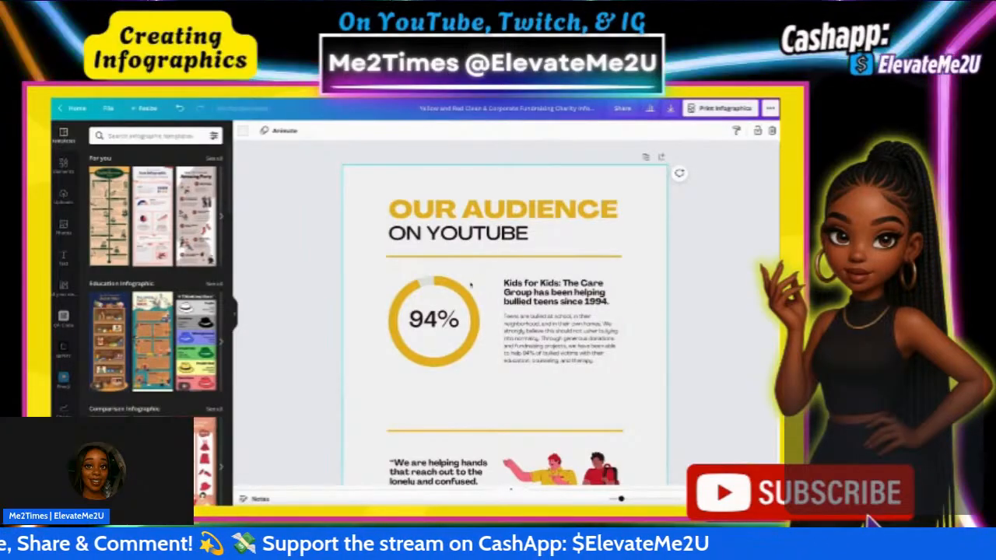
Step: Open the progress ring's settings and examine its percentage, line weight, label and endpoint options
scroll(470, 285, "down", 2)
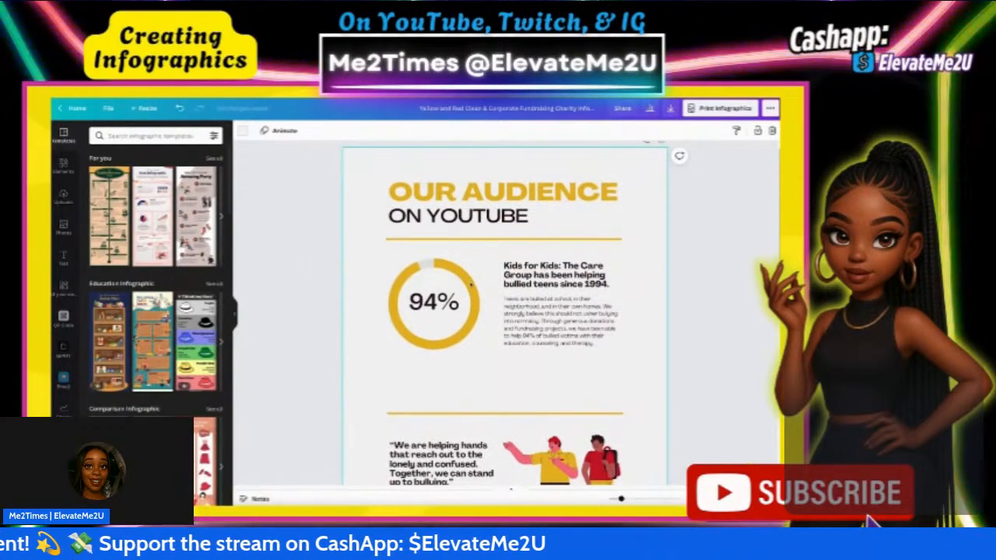
scroll(469, 286, "down", 1)
scroll(470, 285, "down", 1)
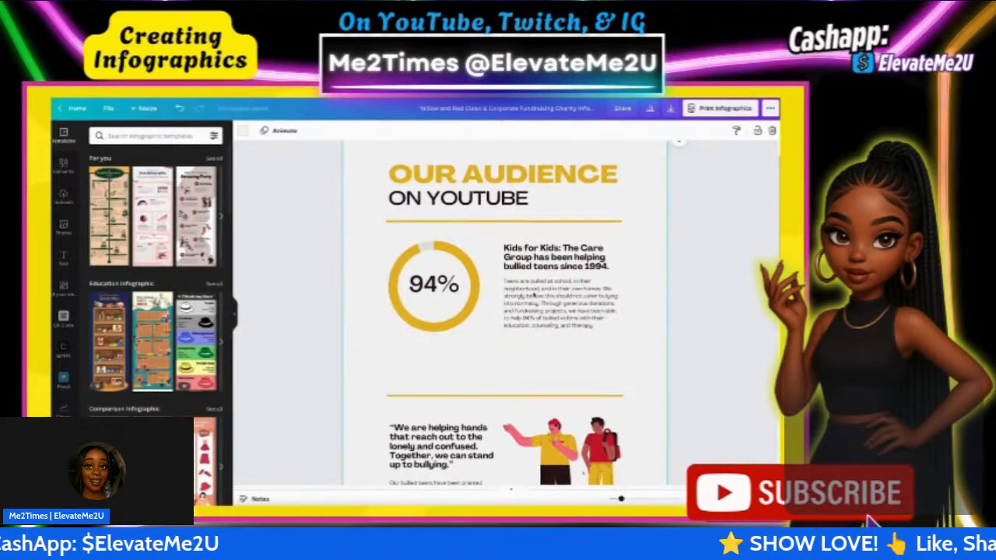
scroll(469, 286, "down", 1)
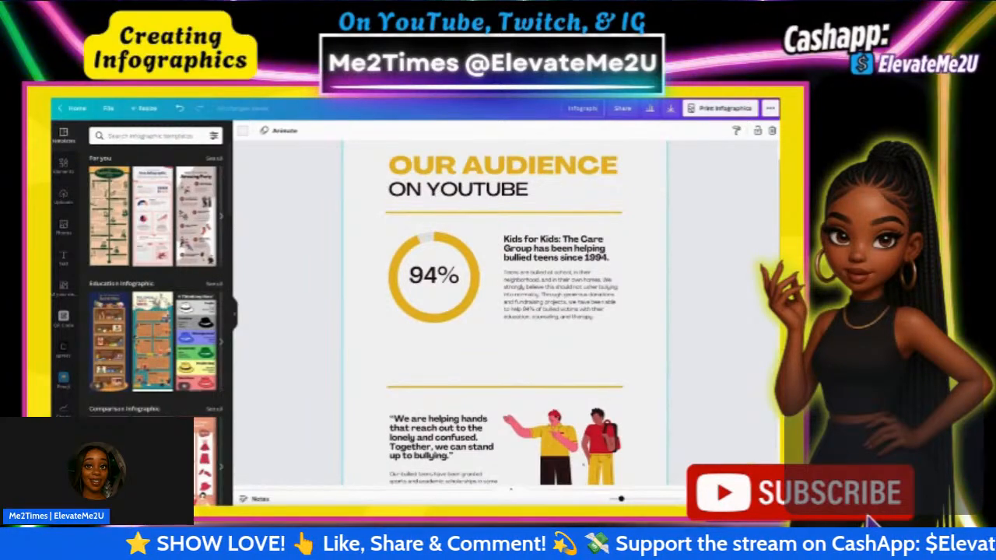
left_click(433, 277)
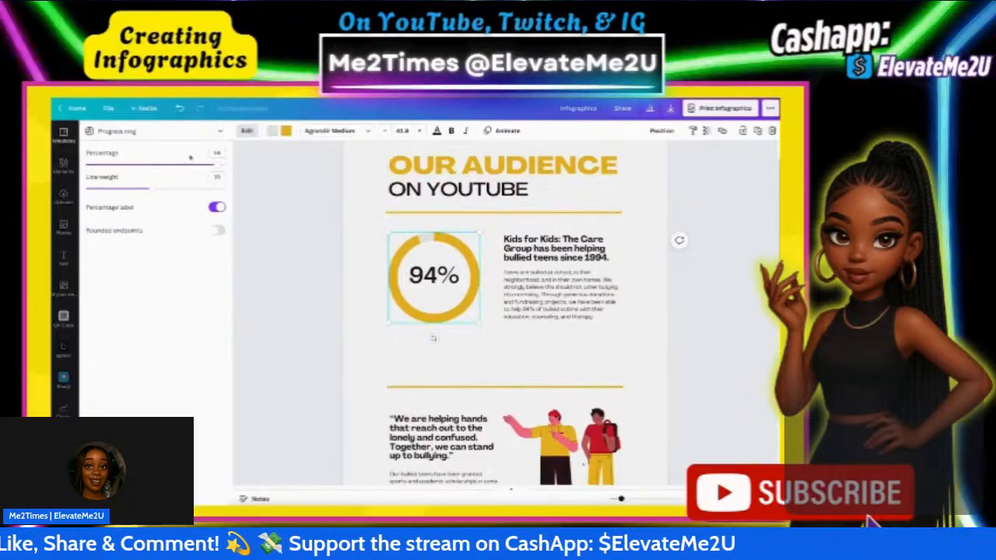
left_click(406, 272)
left_click(407, 272)
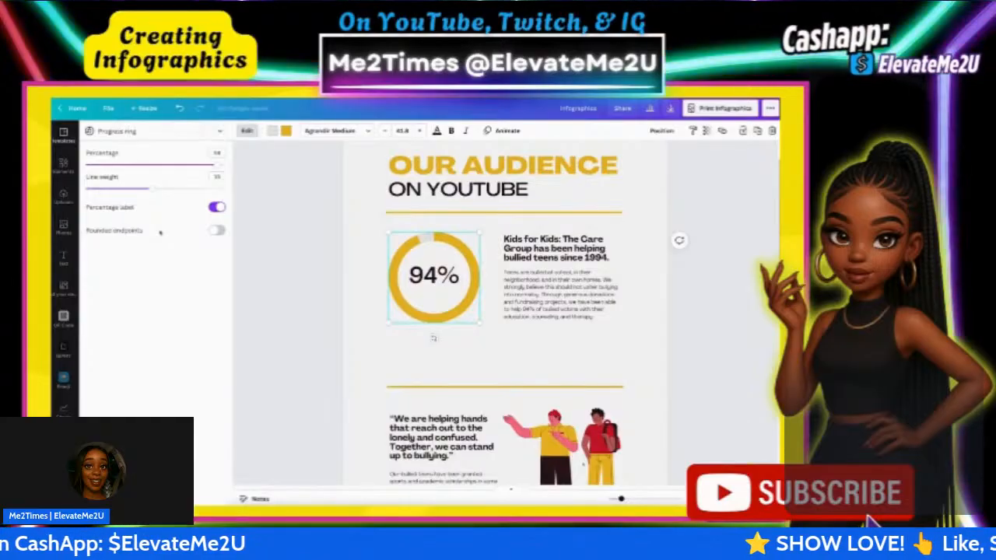
scroll(66, 373, "down", 1)
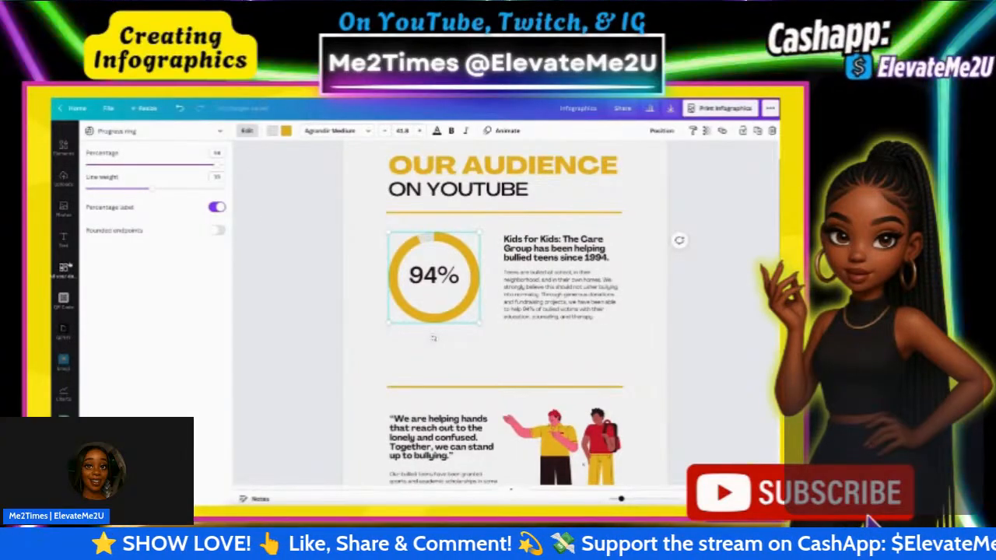
Step: Set the percentage of the progress ring beneath the "ON YOUTUBE" title to 50
left_click(424, 385)
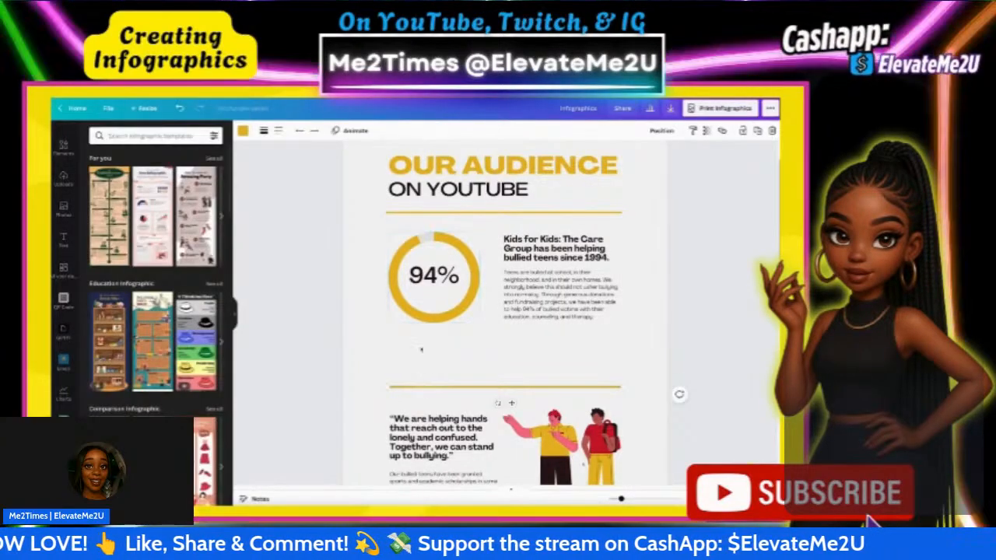
left_click(424, 315)
left_click(420, 352)
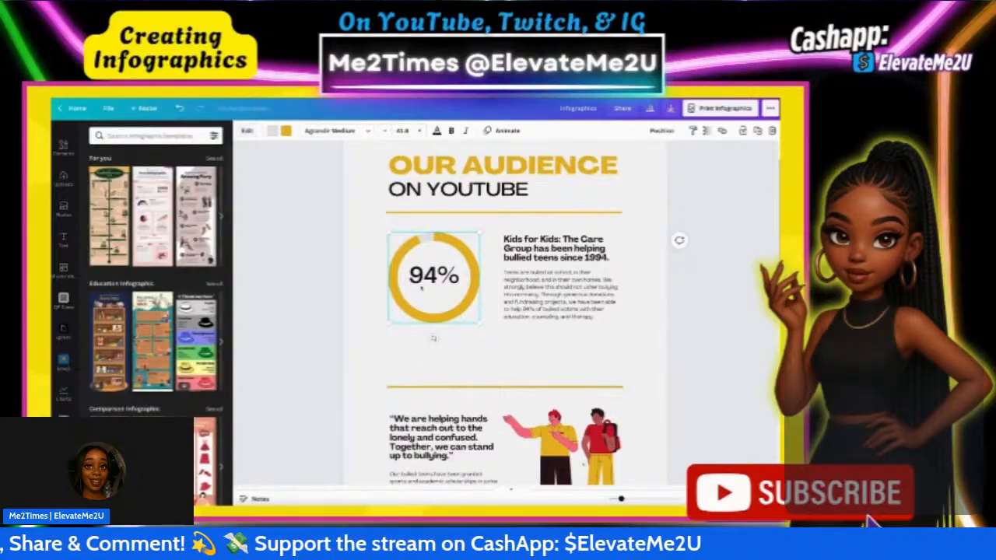
left_click(423, 289)
left_click(397, 343)
left_click(356, 298)
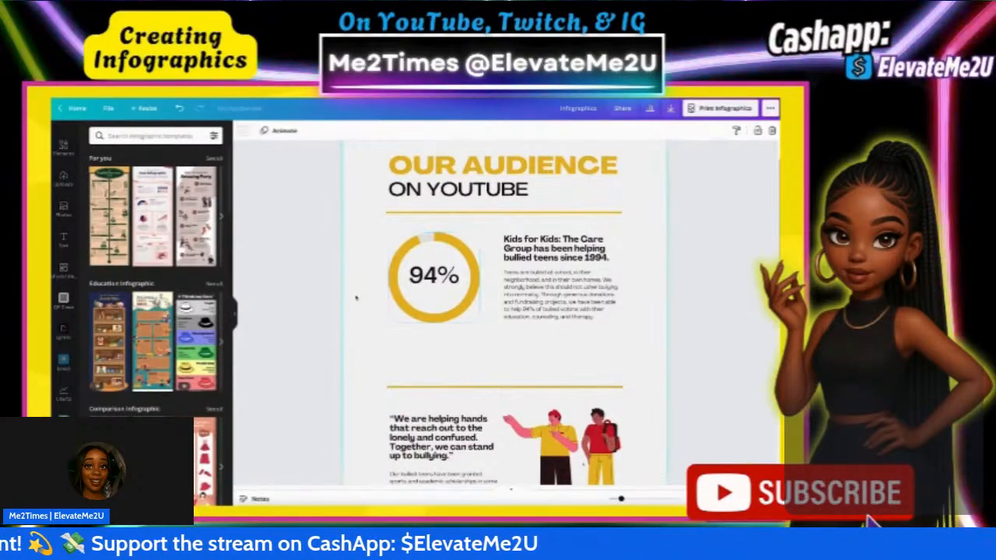
left_click(423, 304)
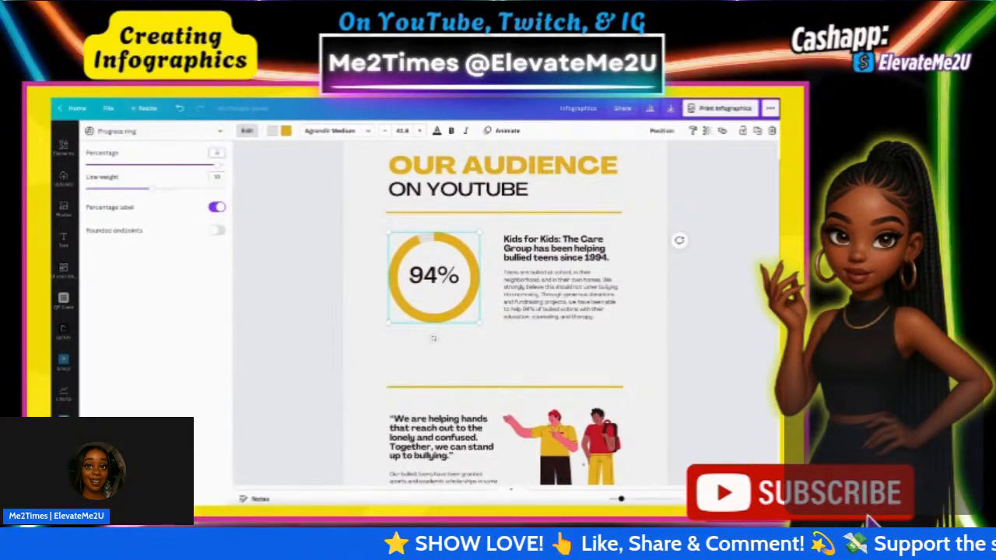
key("Return")
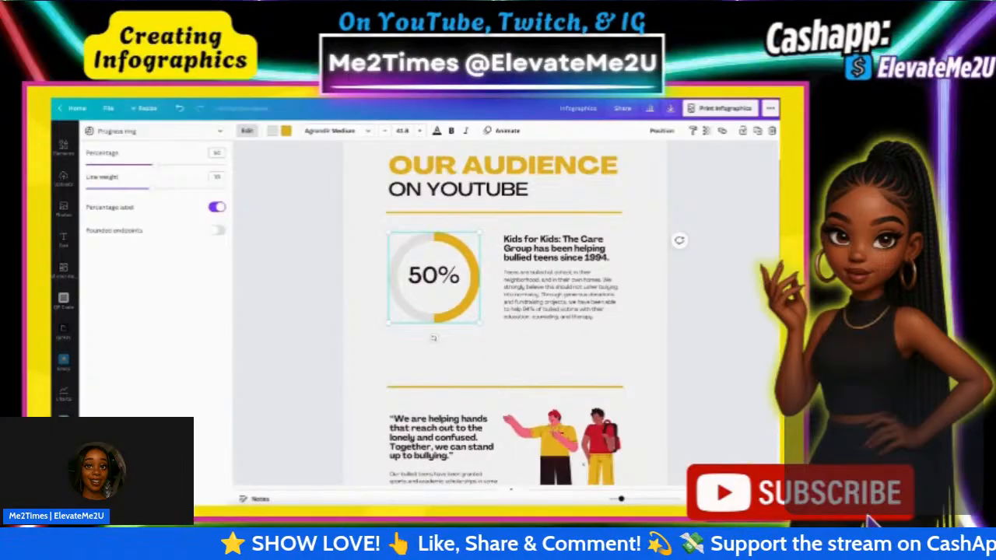
mouse_move(150, 189)
left_mouse_down()
mouse_move(129, 189)
mouse_move(204, 189)
mouse_move(152, 190)
left_mouse_up()
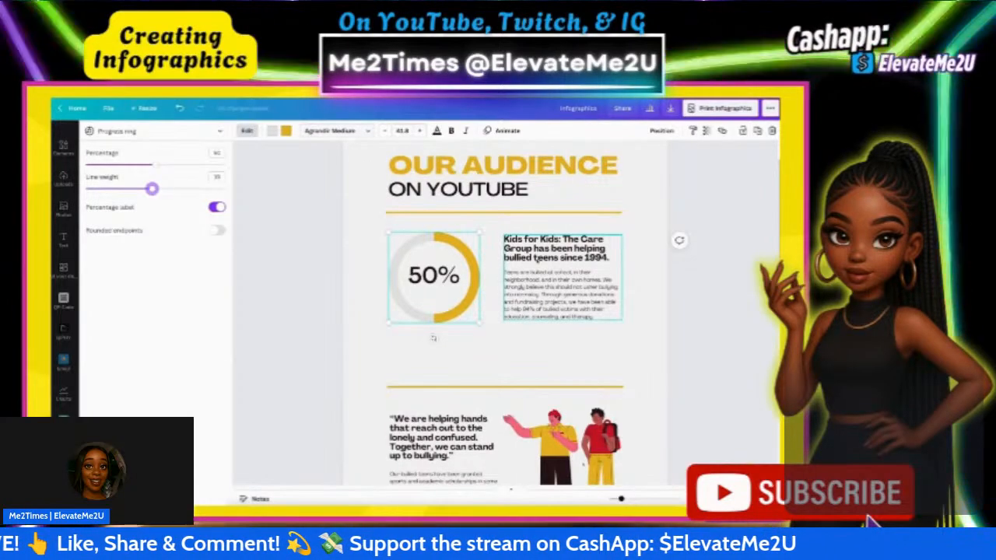
Step: Replace the bold heading beside the progress ring with "Impressions are up 50% in February 2022"
left_click(537, 258)
left_click(536, 257)
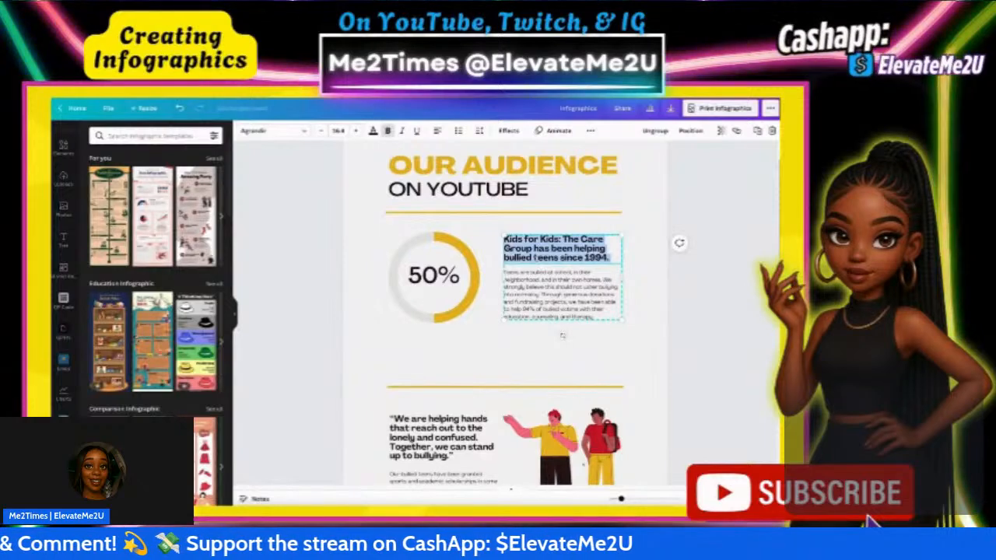
type("impres")
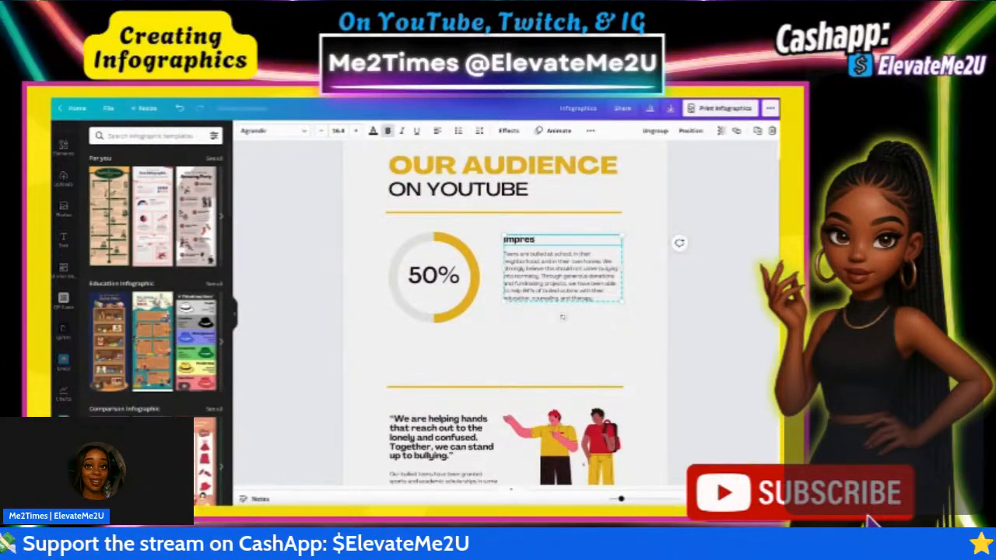
type("sions are u")
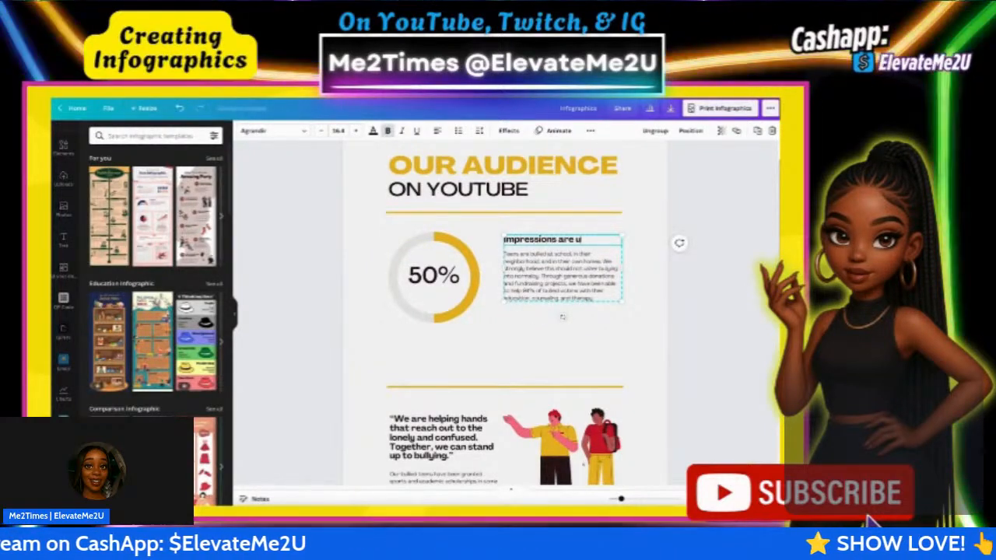
type("p 50")
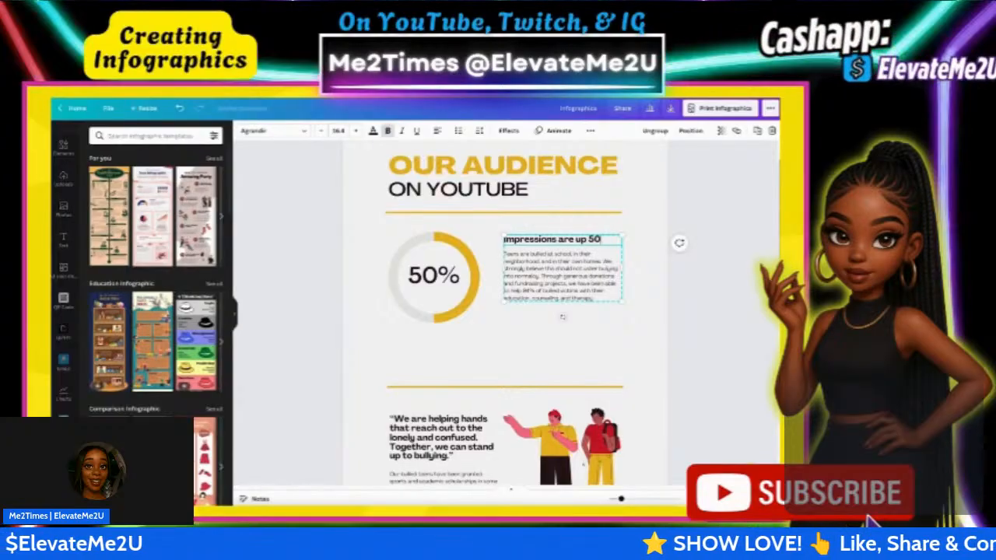
type("% in th")
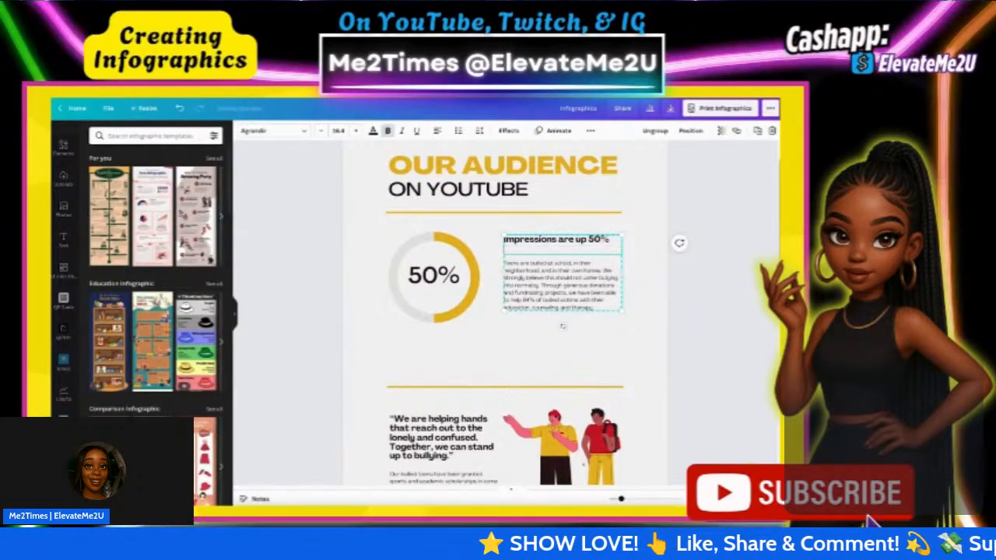
type("he")
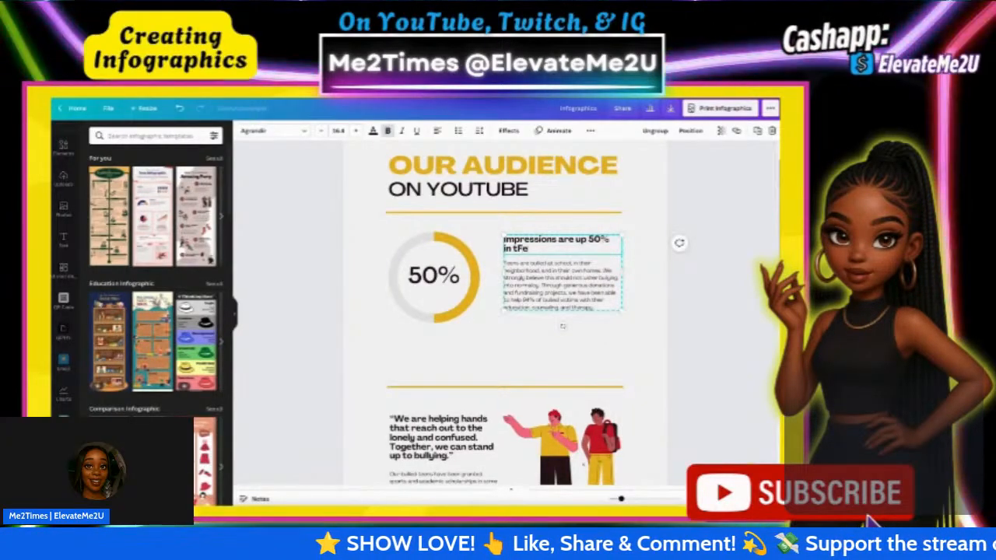
key("BackSpace")
key("BackSpace")
type("February")
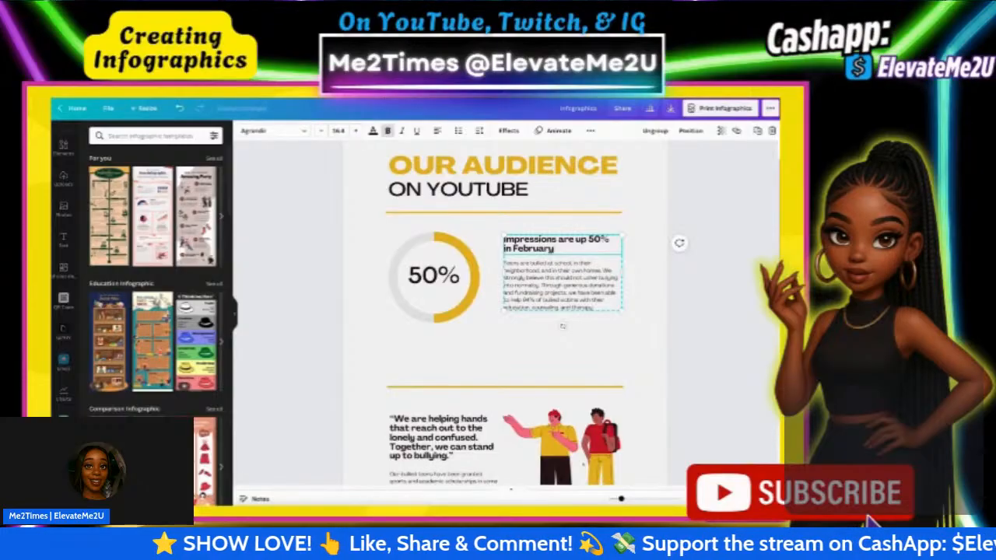
type(" 2022")
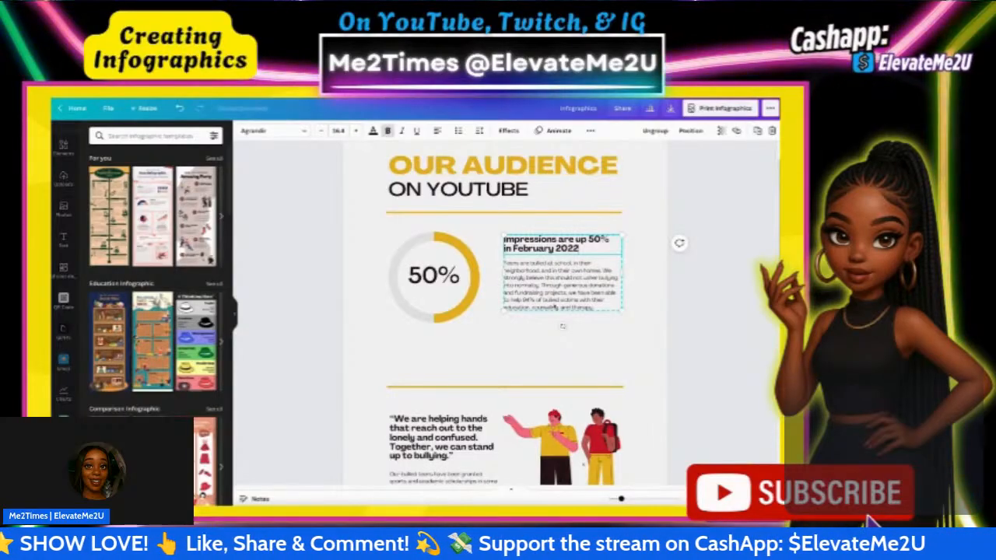
Step: Replace the paragraph with "YouTube likes your content and recommended it more in Feb. 53.2% of all impressions came from YouTube recommending your content to new audiences."
double_click(560, 286)
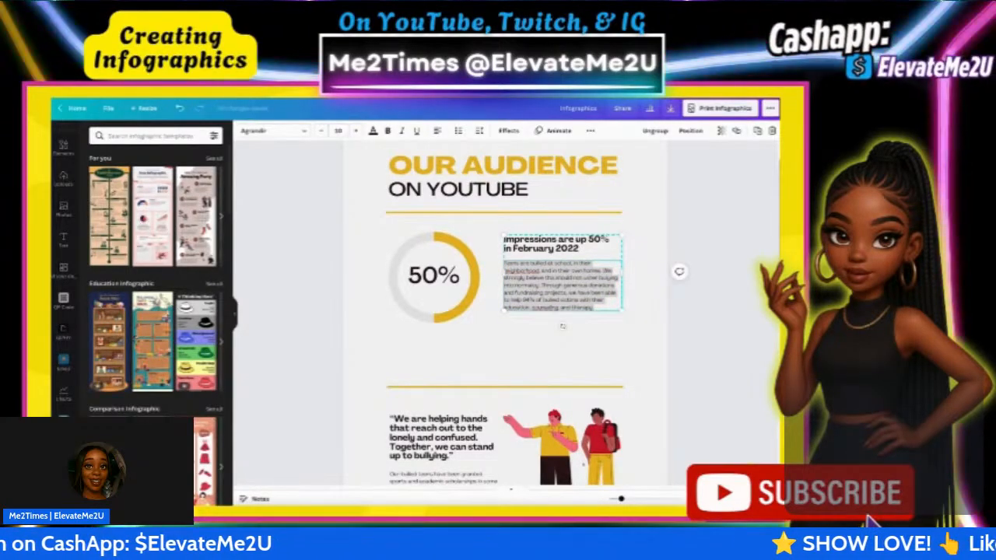
key("alt+Tab")
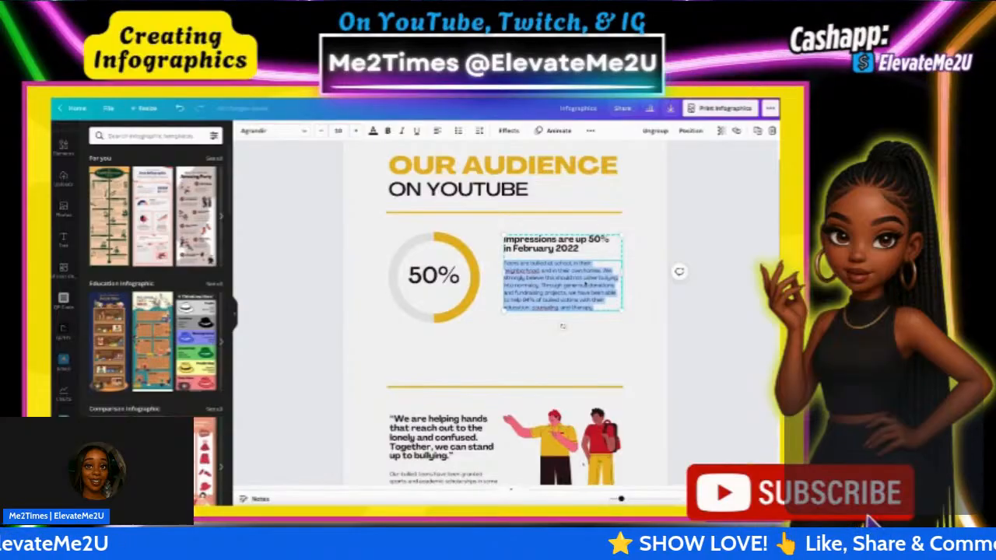
type("YouTube likes your content and recommended it more in Feb. 53.2% of all impressions came from YouTube recommending your content to new audiences.")
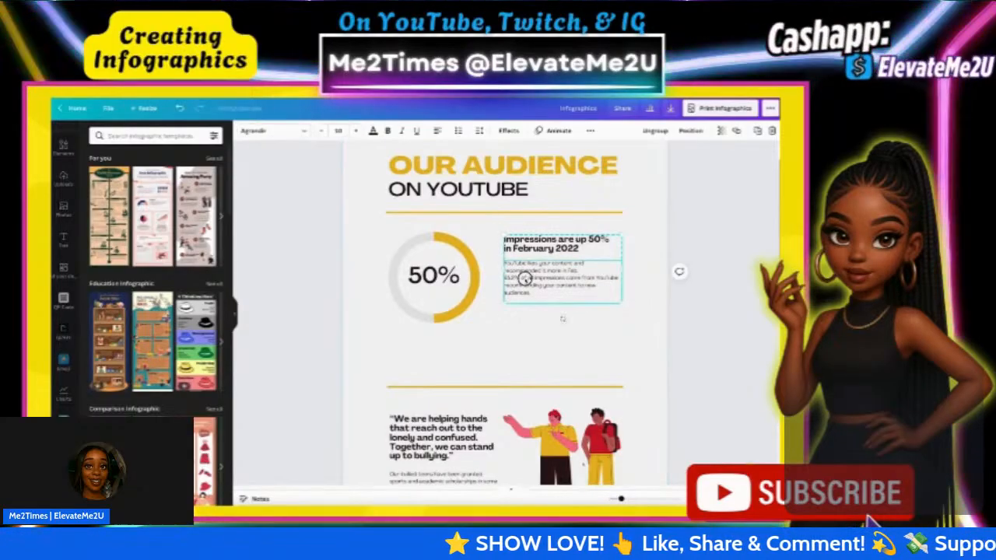
Step: Move the text block down to centre it beside the ring and change "your content" to "our content" in its last sentence
left_click_drag(523, 277, 525, 285)
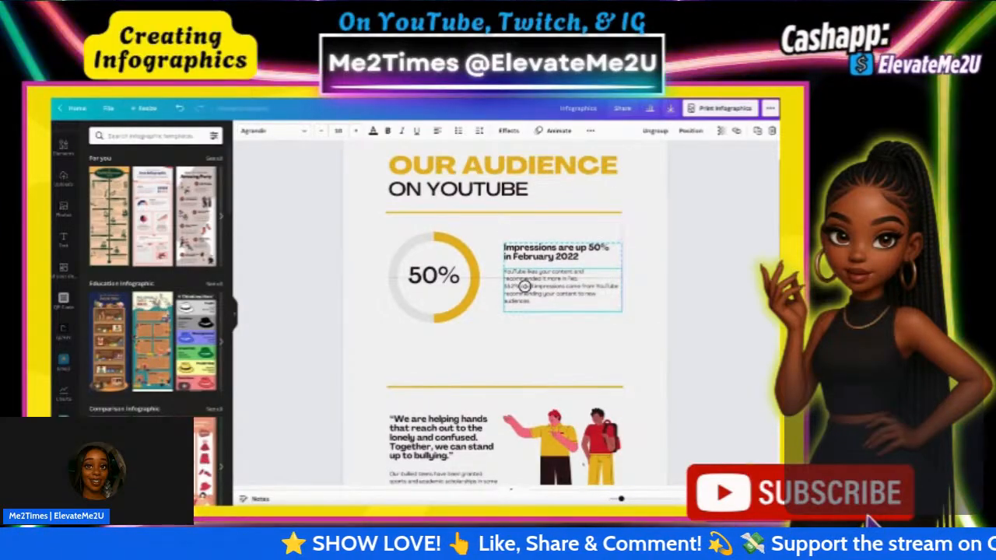
left_click(500, 337)
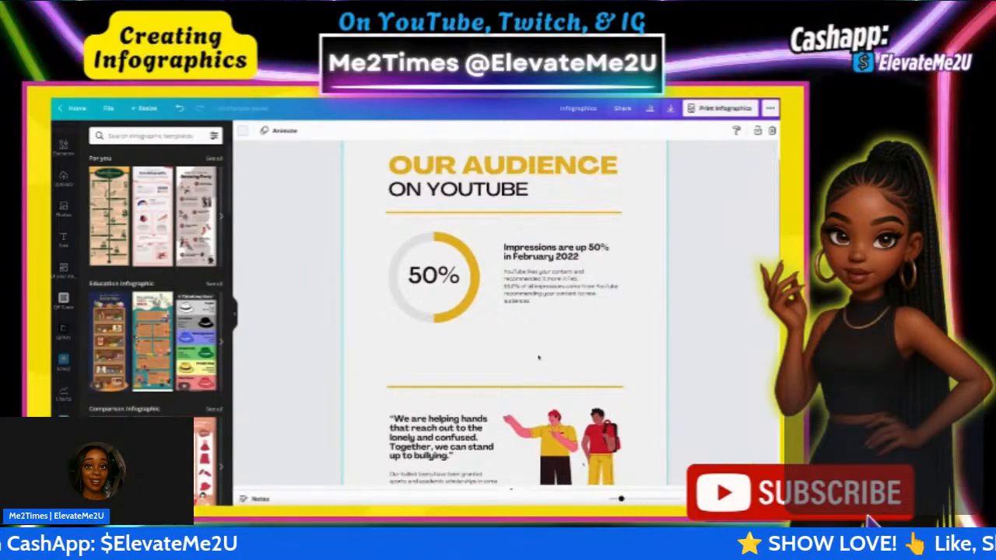
triple_click(549, 294)
left_click(549, 294)
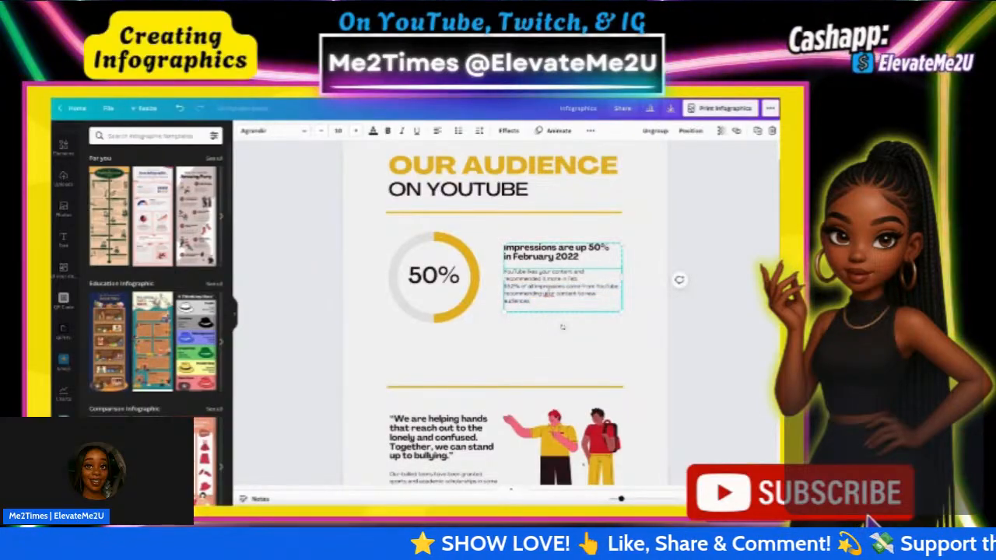
key("BackSpace")
left_click(559, 351)
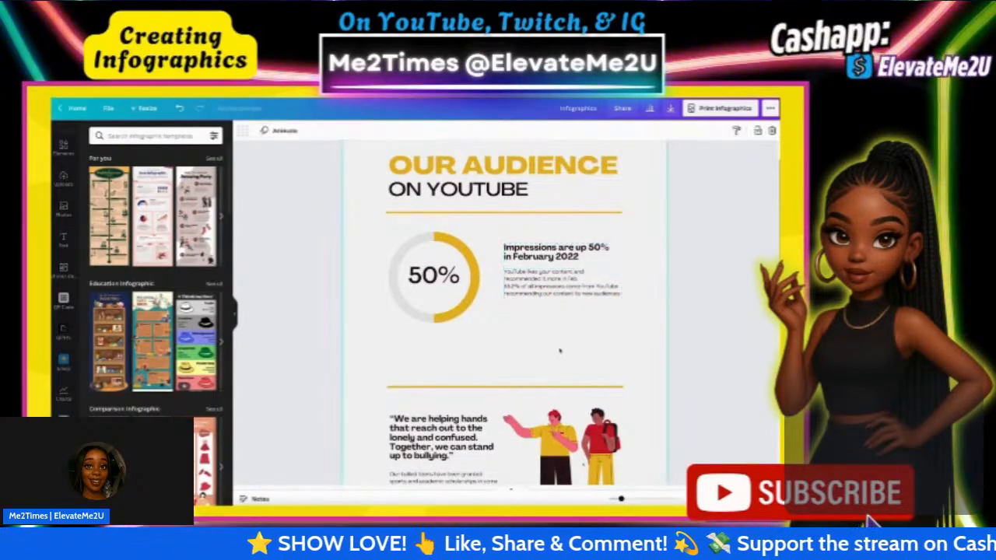
Step: Switch to YouTube Studio and check the channel's February impressions and the share from YouTube recommendations
left_click(447, 98)
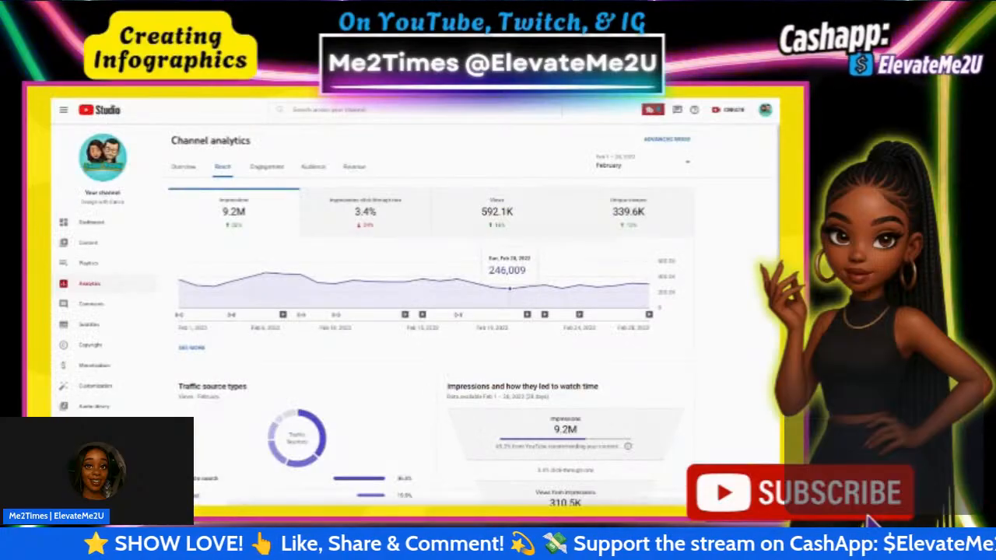
scroll(563, 347, "down", 1)
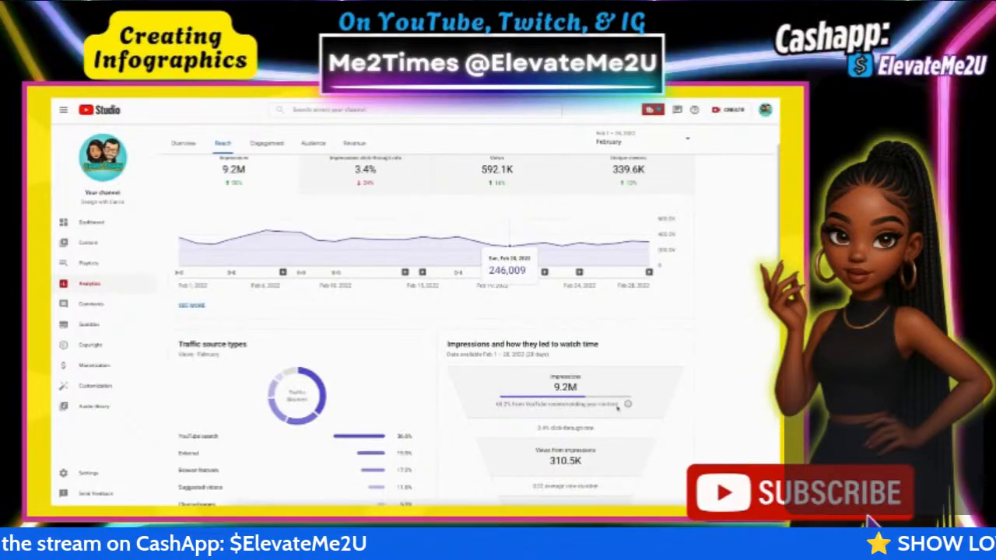
scroll(620, 410, "down", 1)
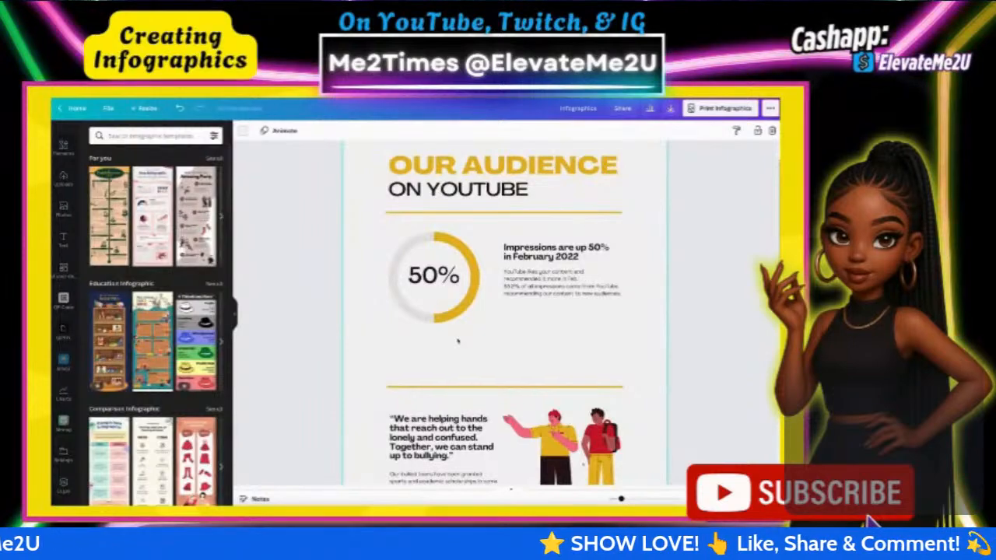
Step: Return to the Canva infographic and move the yellow divider line beneath the progress ring higher, closing the gap
scroll(460, 353, "down", 1)
scroll(459, 355, "up", 2)
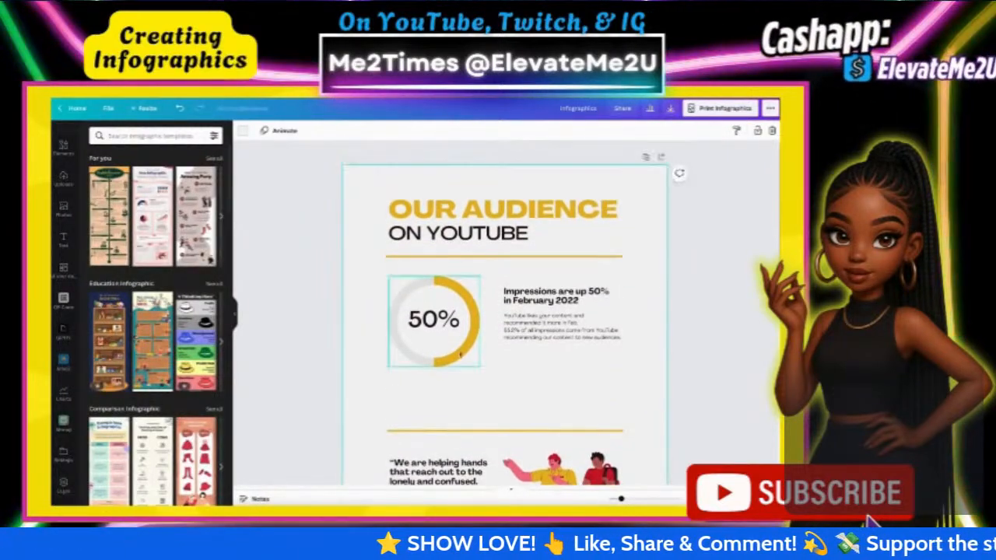
scroll(457, 369, "down", 1)
scroll(452, 384, "down", 1)
left_click_drag(453, 384, 457, 346)
scroll(369, 269, "down", 3)
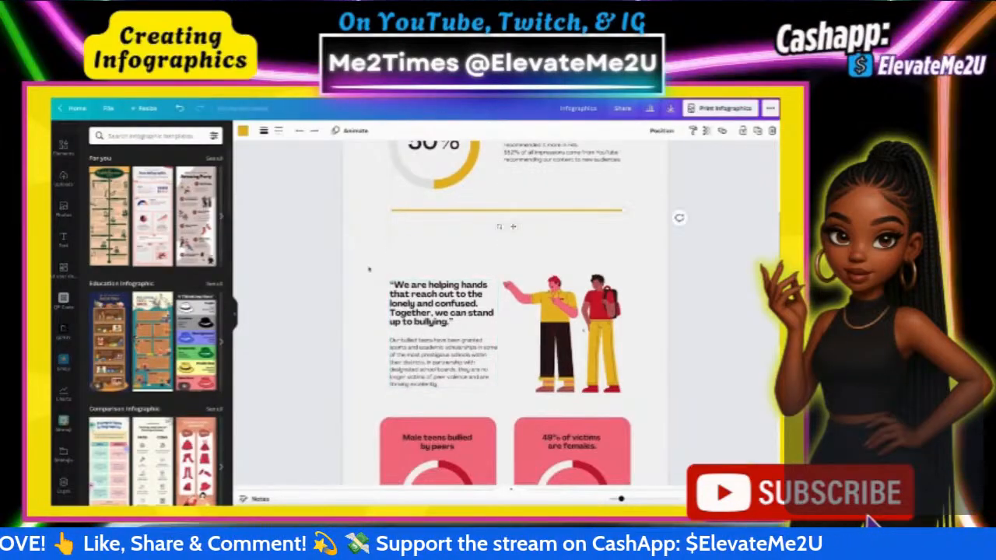
Step: Delete the "We are helping hands" quote and its paragraph beside the two-person illustration
left_click_drag(369, 269, 442, 407)
scroll(443, 404, "down", 3)
scroll(443, 389, "up", 3)
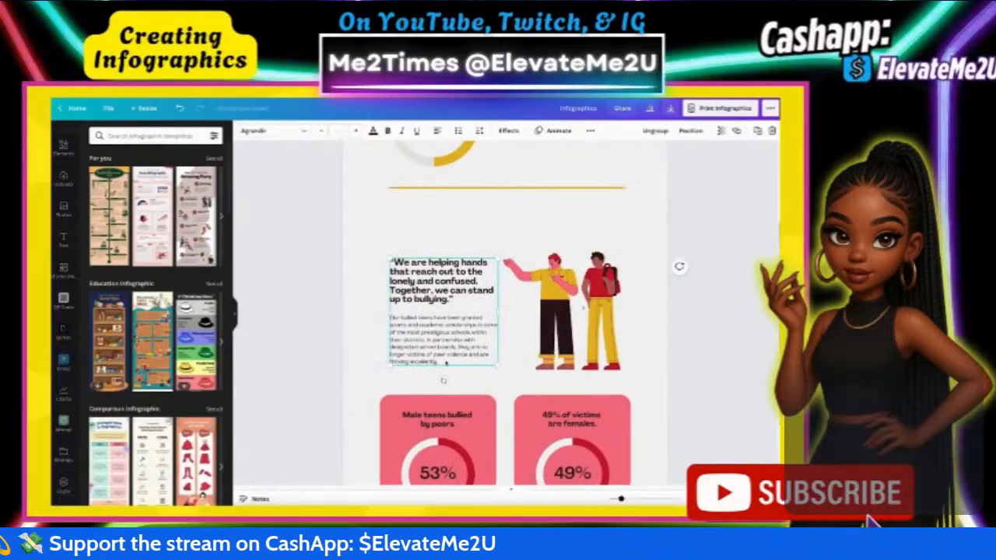
scroll(378, 333, "down", 4)
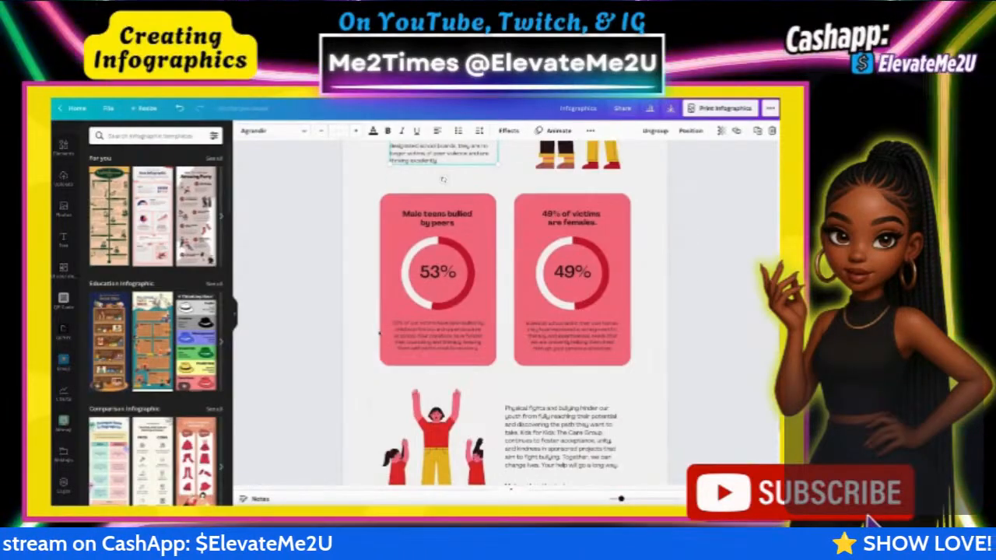
left_click_drag(362, 198, 630, 375)
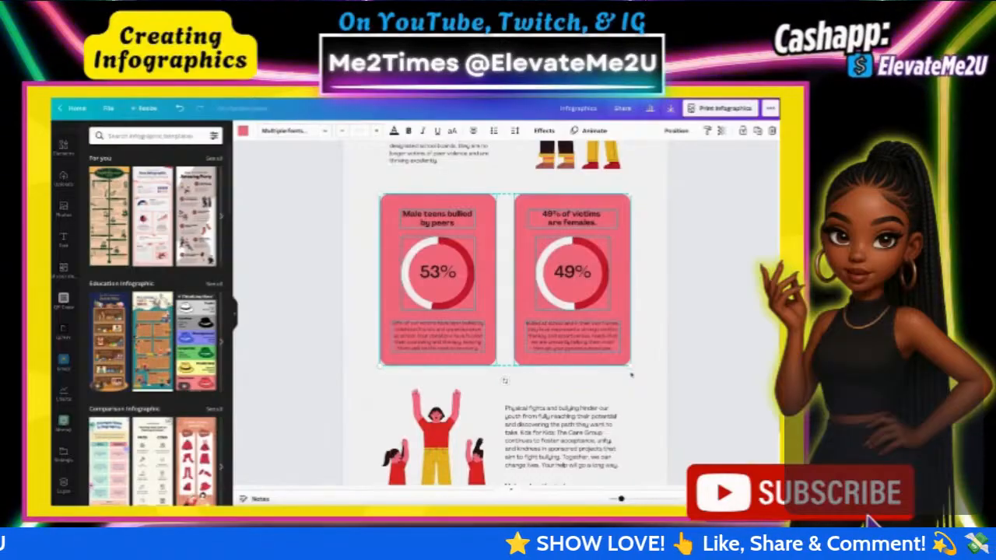
scroll(630, 375, "up", 2)
left_click(466, 219)
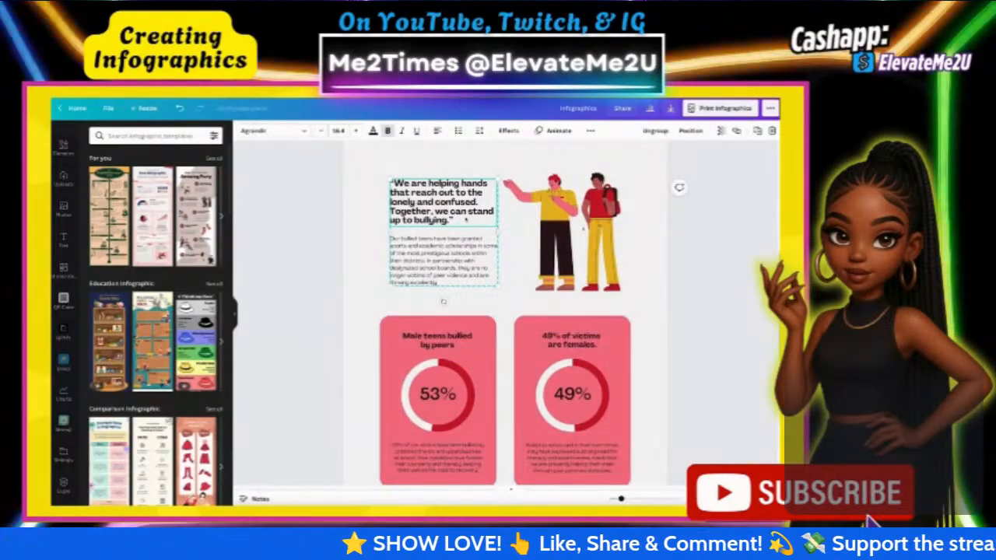
key("Delete")
key("Delete")
Step: Shrink the two-person illustration to about half its size and move it down, out of the space above the cards
left_click(525, 222)
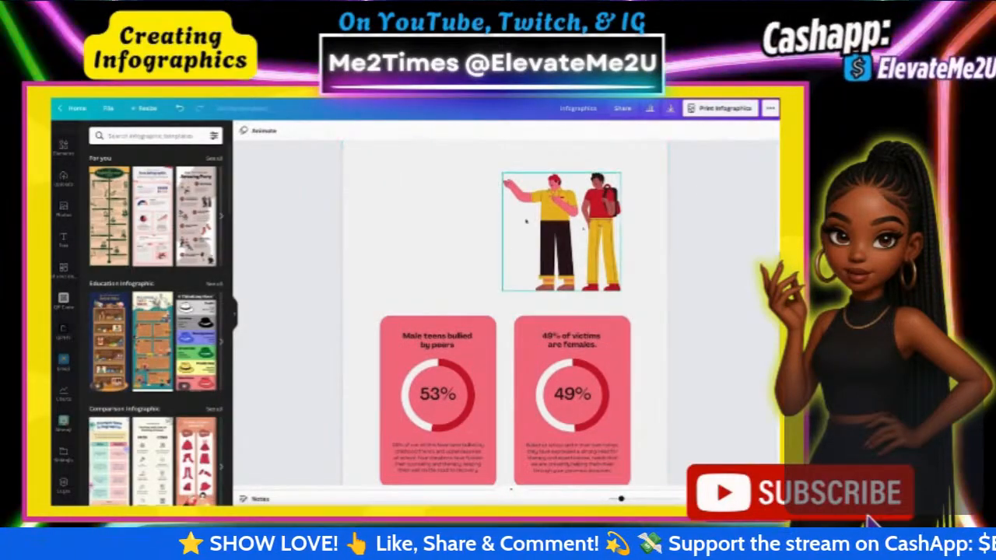
left_click_drag(499, 173, 567, 222)
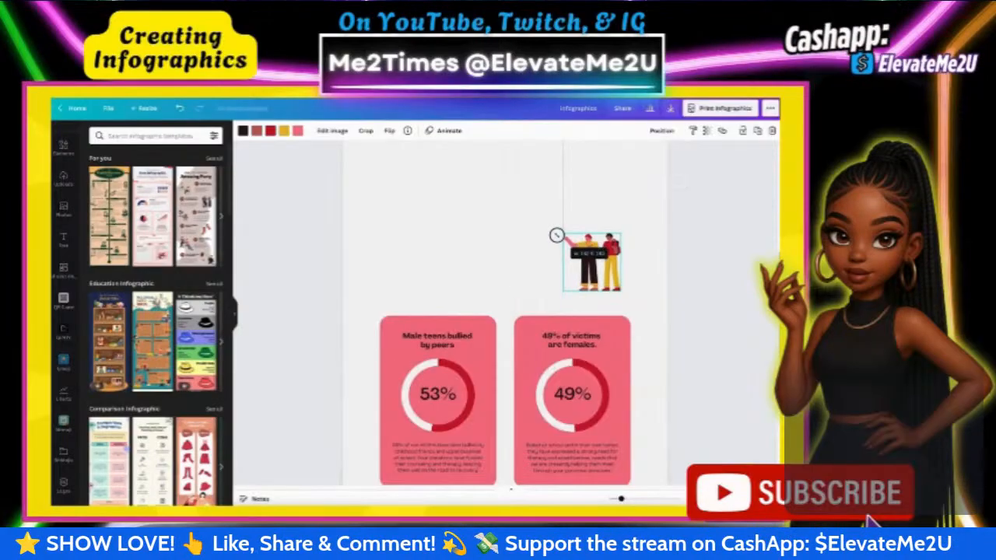
scroll(567, 226, "down", 2)
left_click_drag(583, 163, 628, 406)
Step: Move the two statistic cards together up to just beneath the yellow divider line
left_click_drag(356, 196, 569, 243)
scroll(552, 396, "up", 3)
scroll(565, 259, "up", 5)
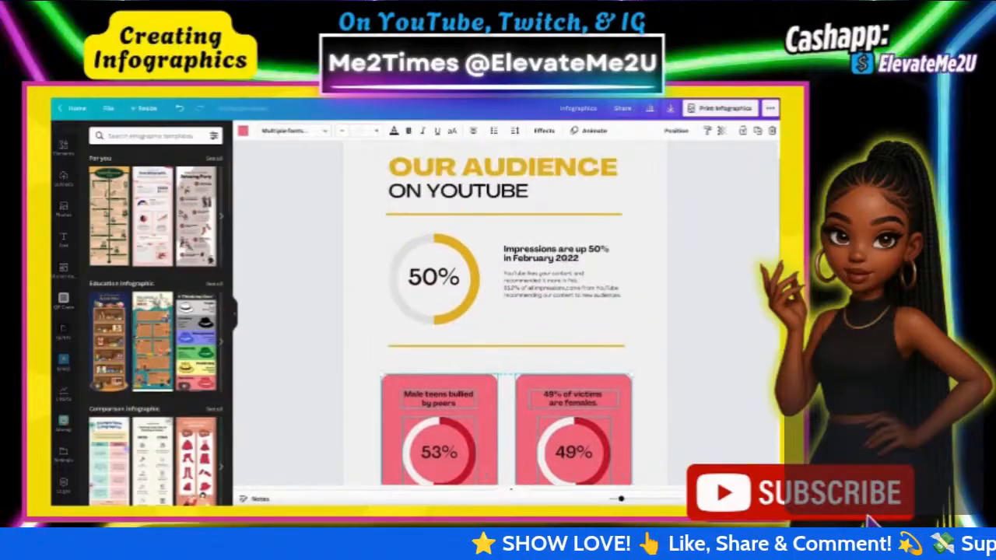
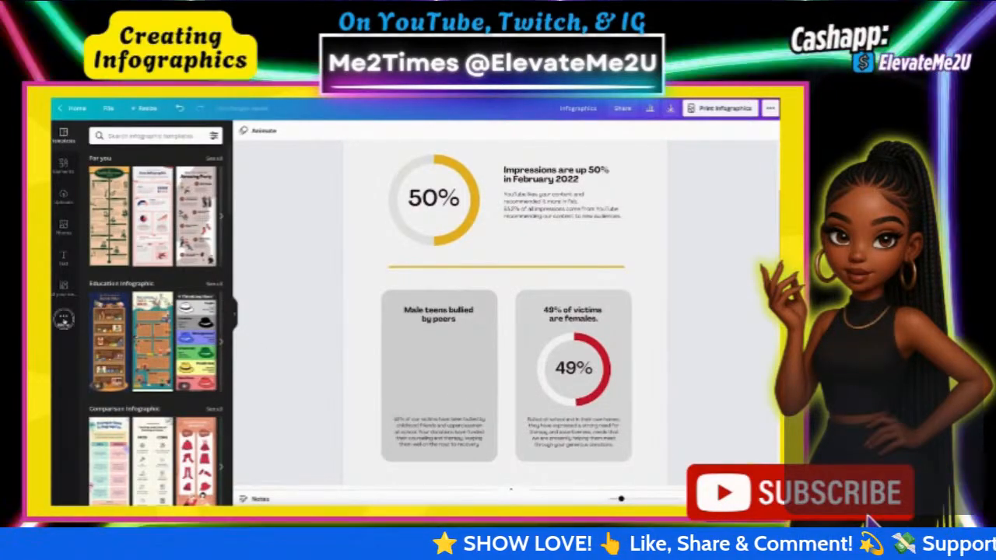
Step: Open Canva's chart types and, for the left card's heading, pick out the female share in YouTube Studio's Age and gender data
left_click(65, 319)
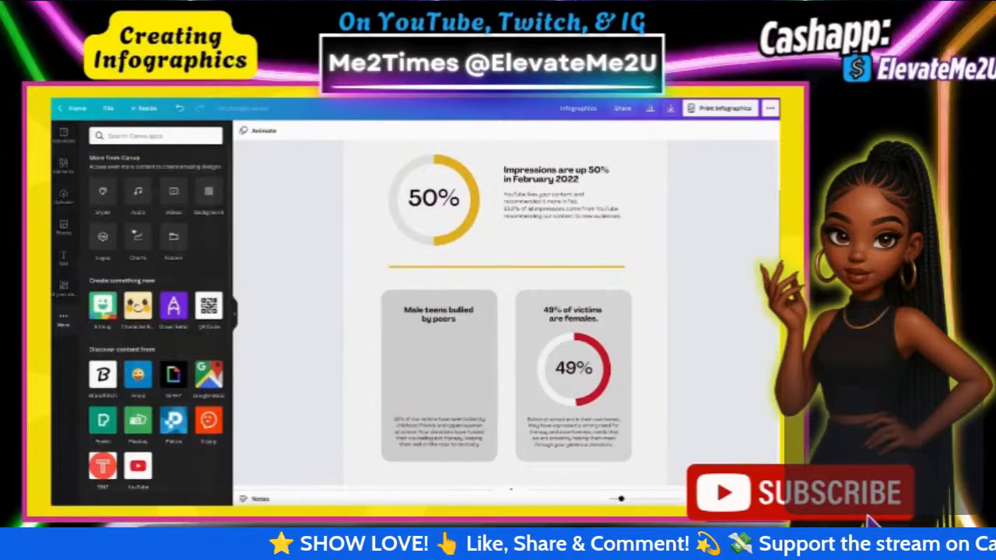
left_click(138, 237)
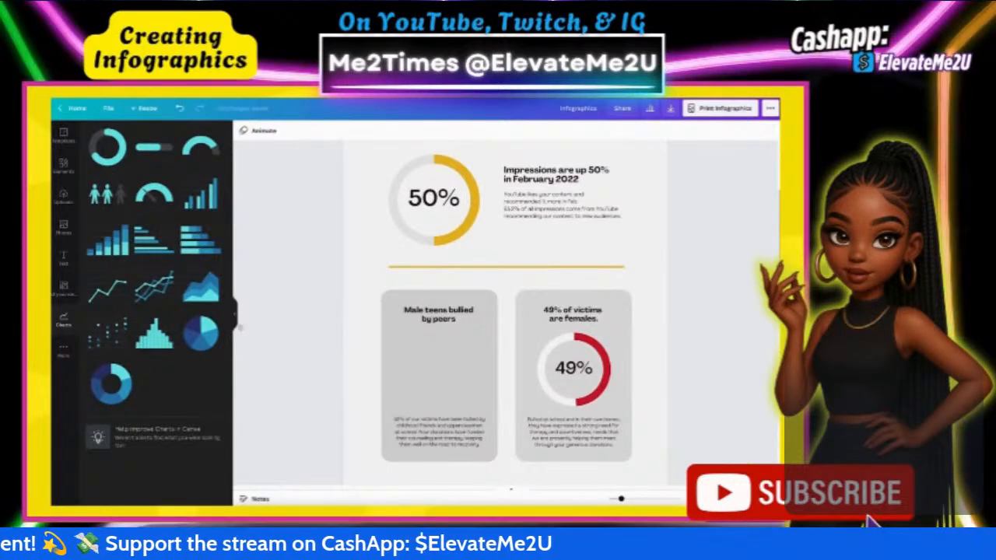
double_click(439, 314)
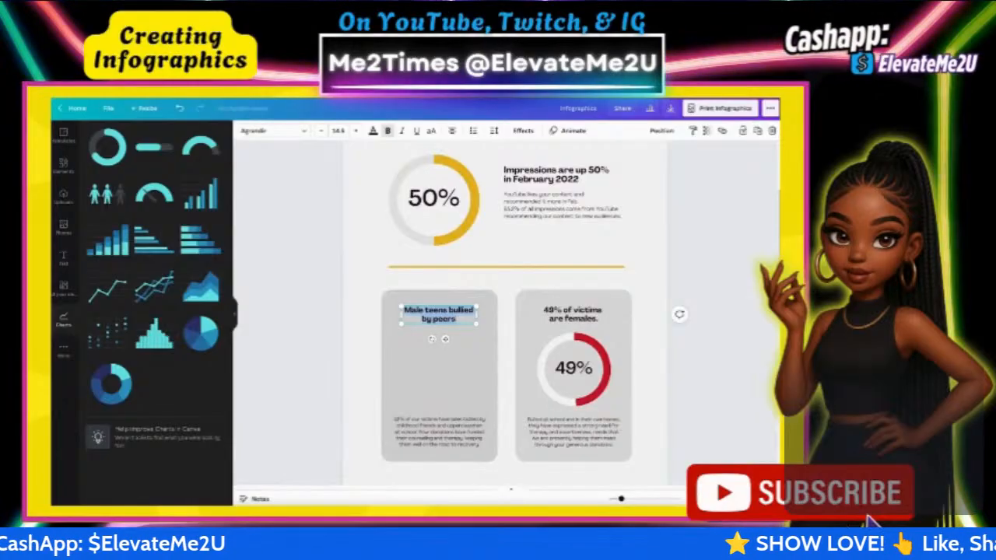
key("ctrl+Tab")
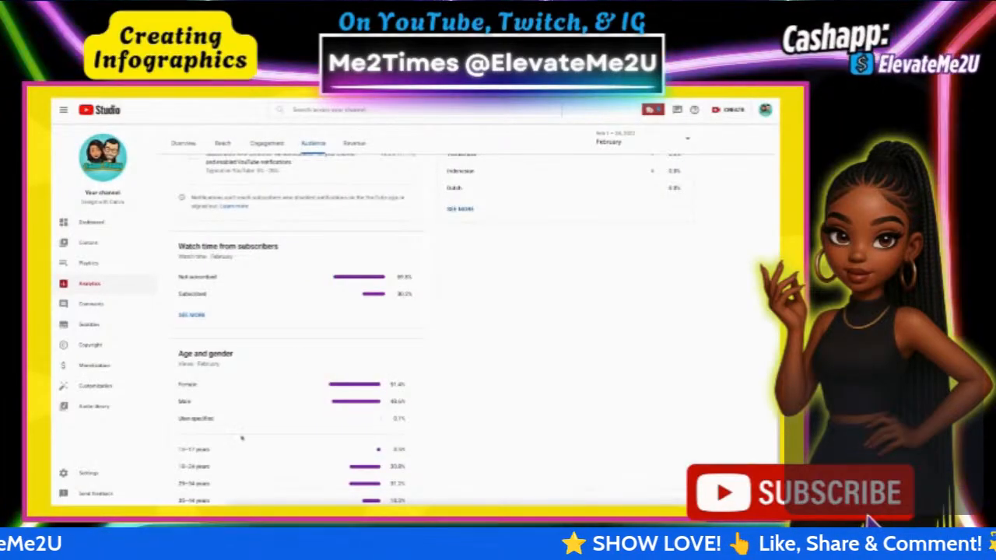
double_click(398, 384)
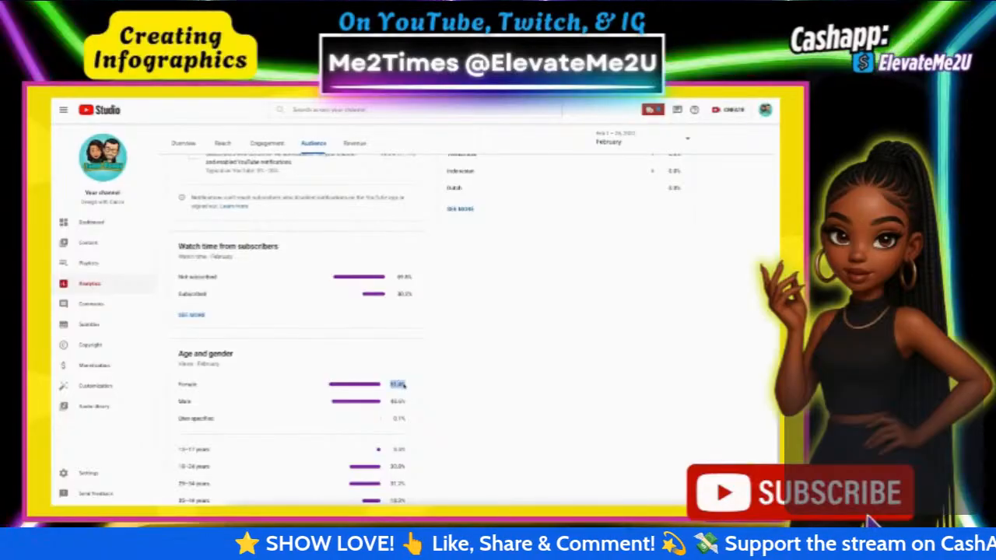
Step: Return to the Canva infographic and replace the left card's heading with "51.4% Female"
key("ctrl+Tab")
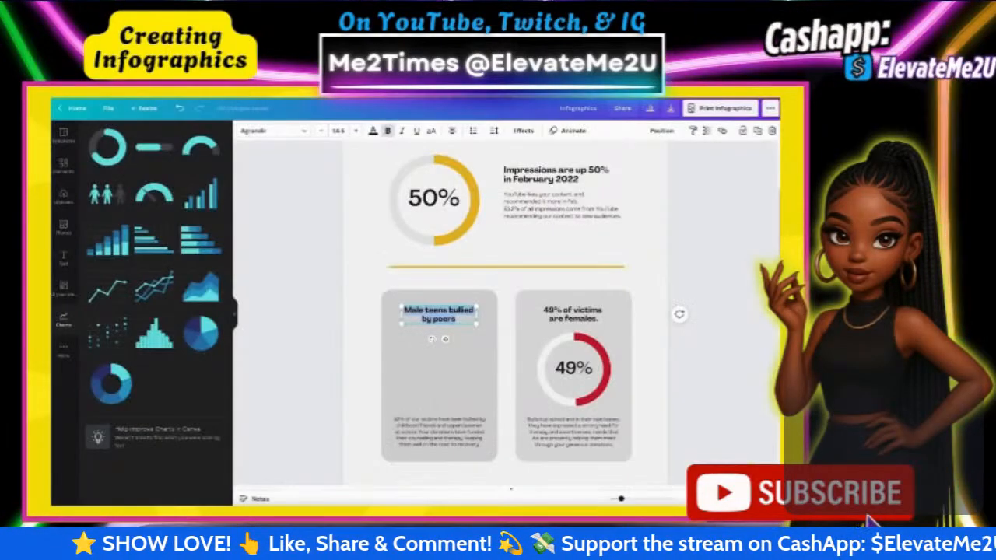
type("51.4%")
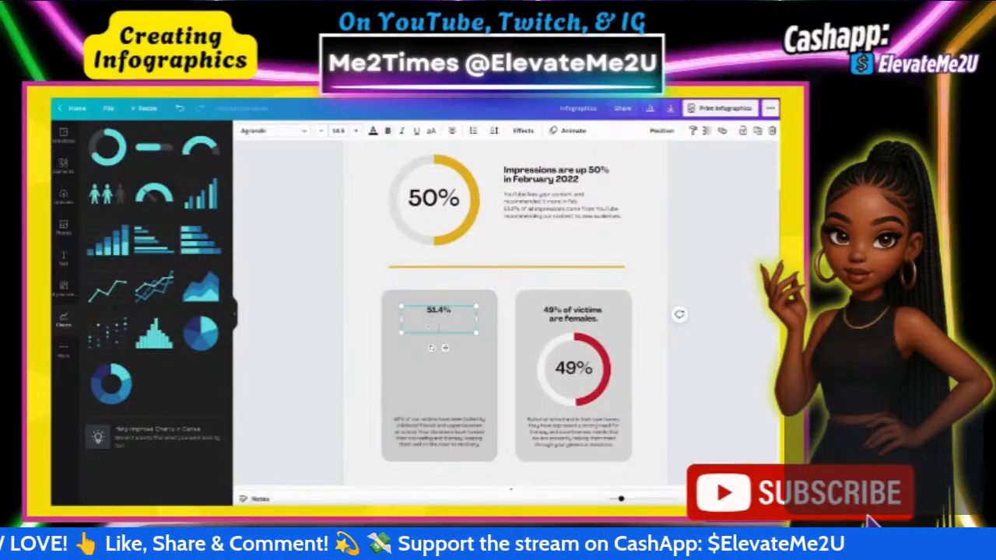
key("BackSpace")
key("BackSpace")
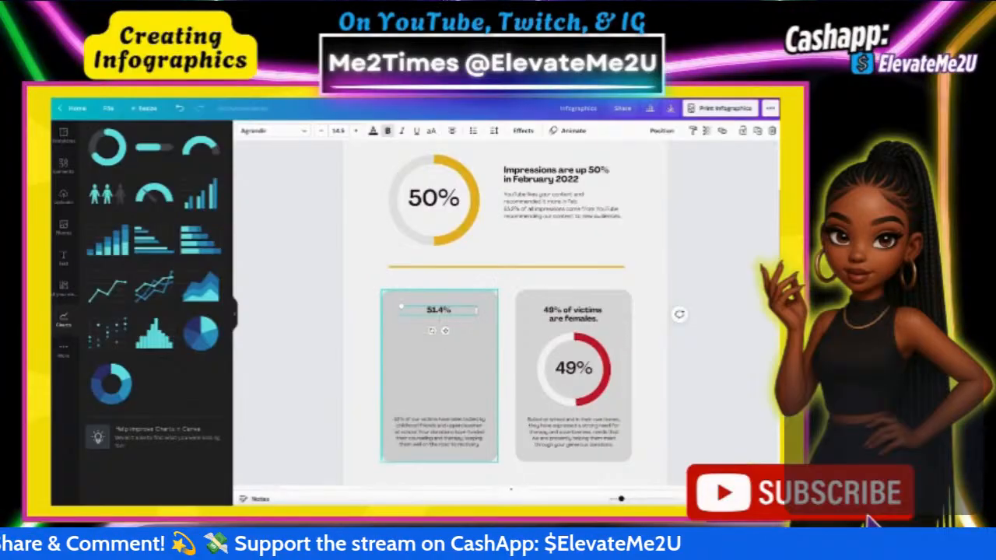
type("Female")
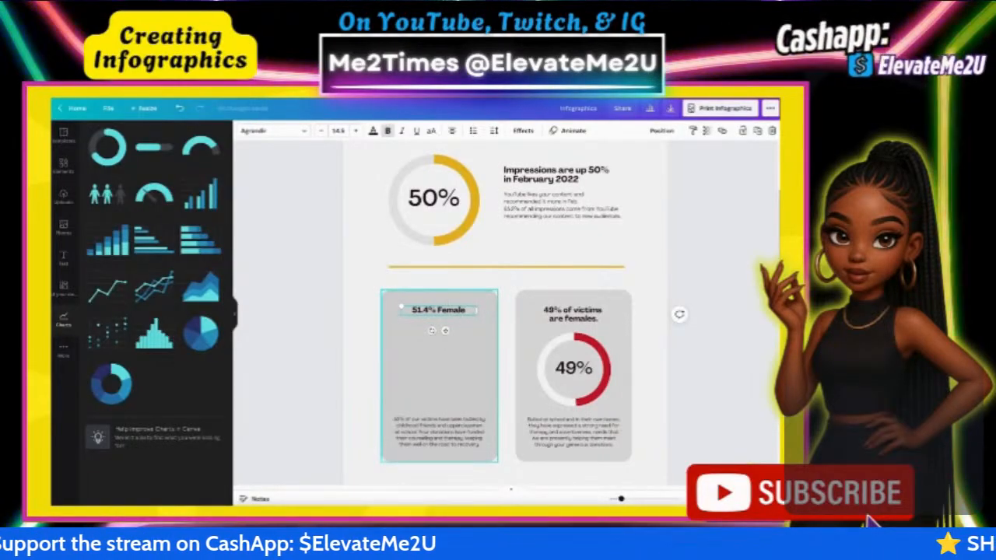
key("Escape")
key("Escape")
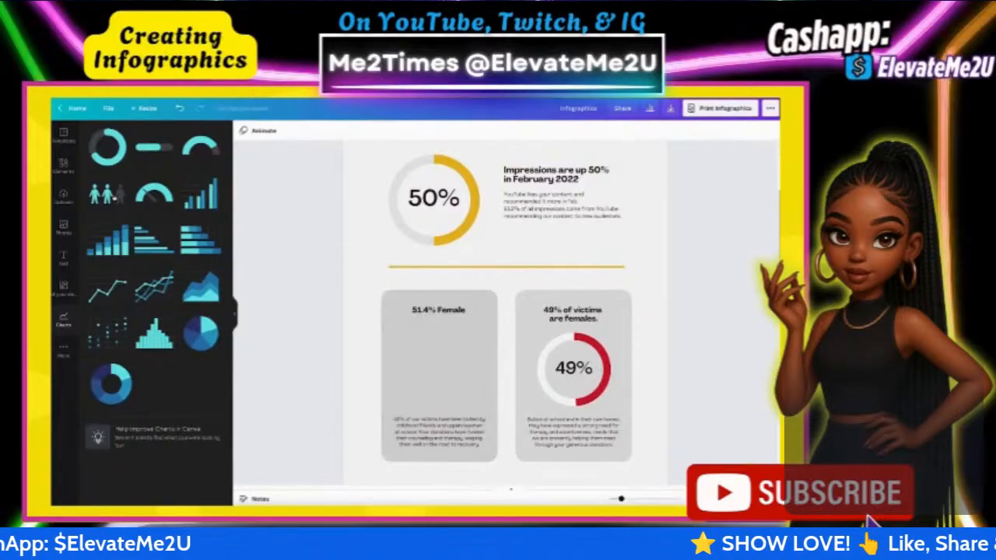
Step: Add a pictogram of woman icons beneath the left card's heading, shrink it to the card's width and set its total items to 100
left_click(107, 195)
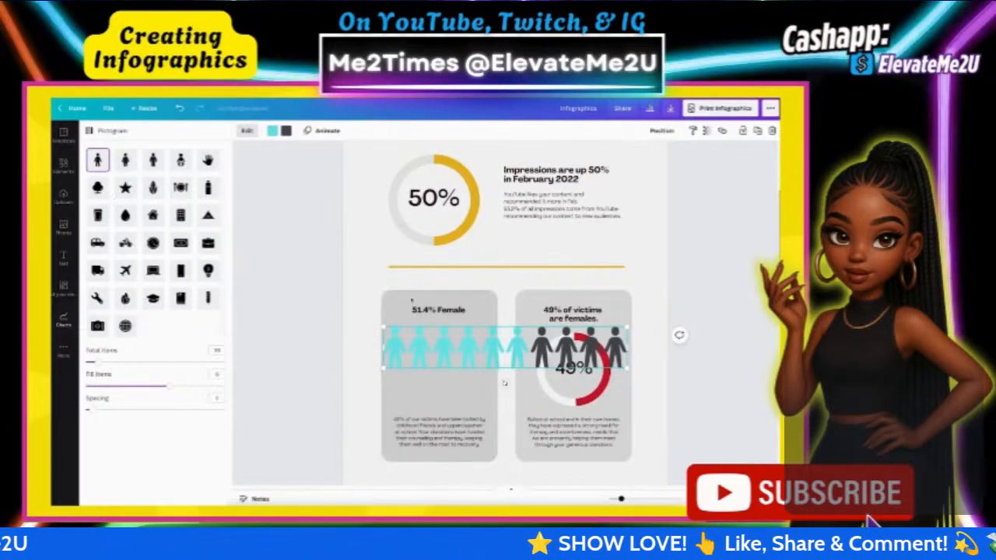
left_click_drag(623, 325, 448, 333)
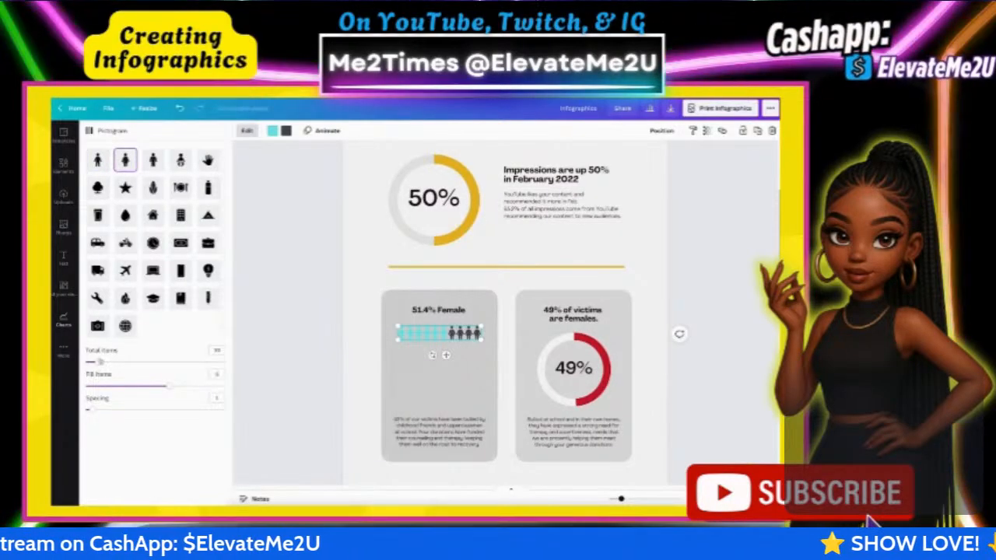
left_click(216, 358)
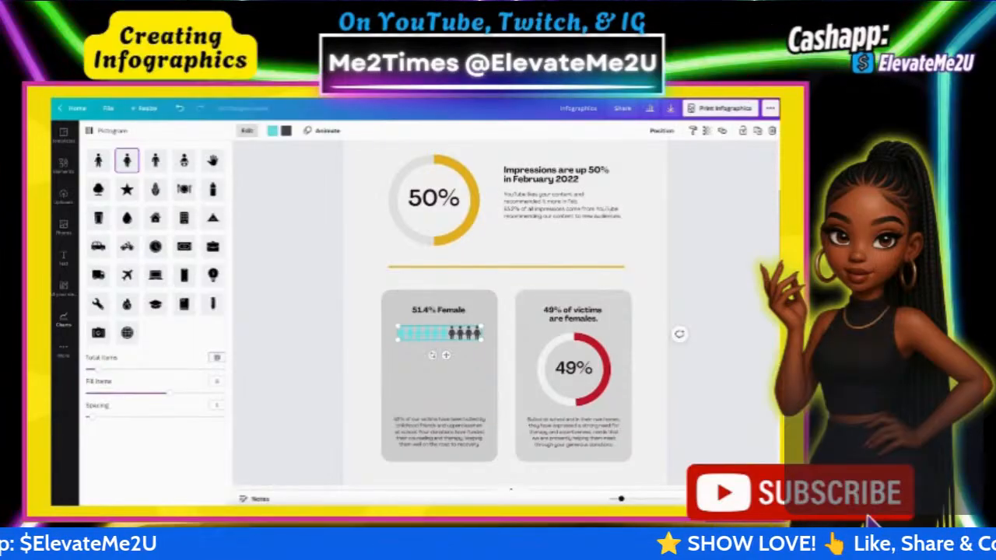
type("1")
key("Return")
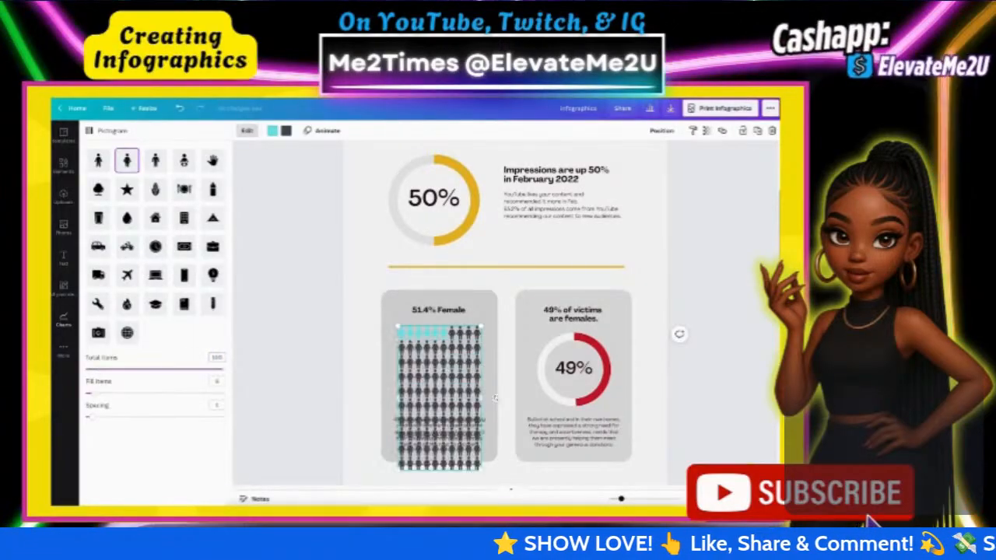
Step: Move the left card's paragraph below the card, then shrink the pictogram and centre it inside the card
scroll(483, 443, "down", 1)
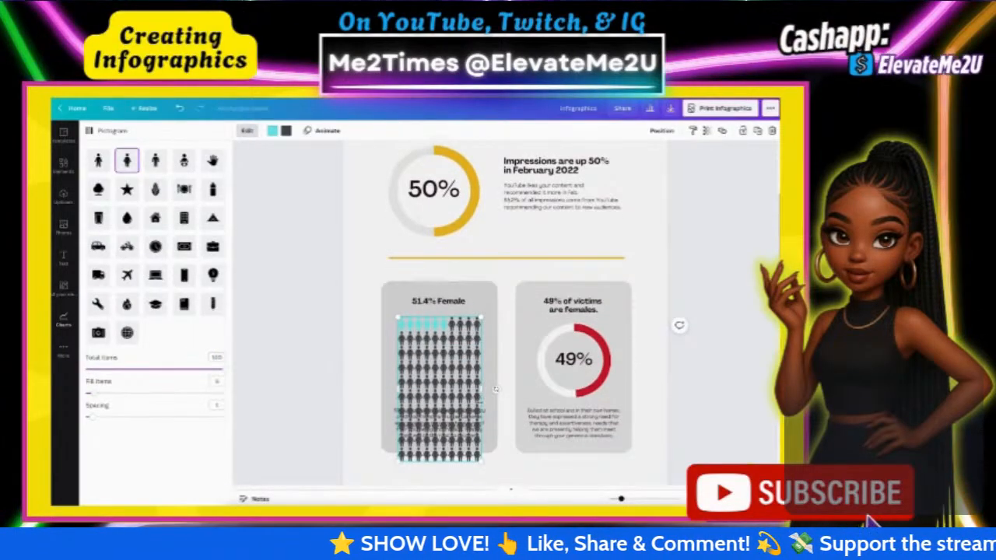
left_click_drag(483, 451, 473, 472)
left_click(473, 420)
left_click(440, 377)
left_click_drag(440, 377, 450, 377)
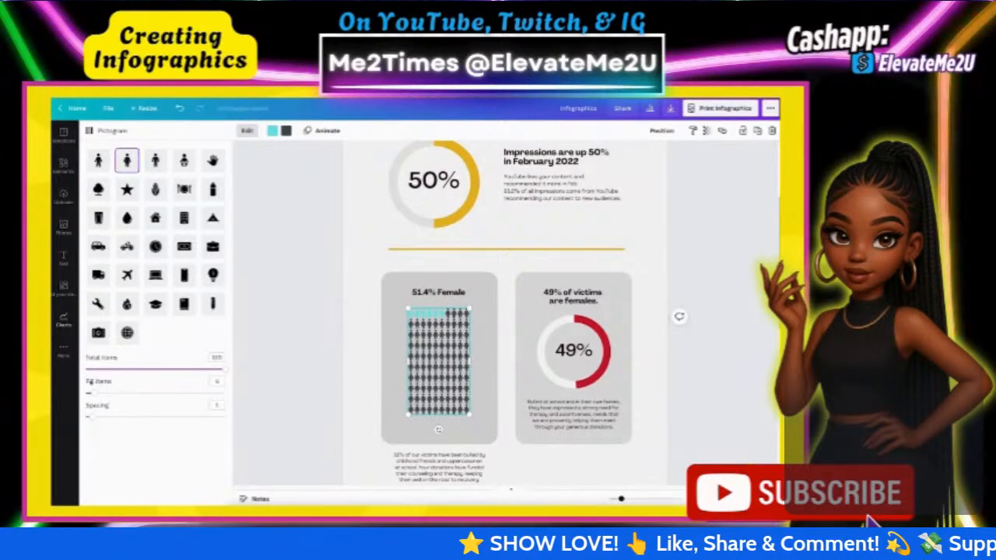
Step: Set the pictogram's fill items to 51.4
left_click(218, 381)
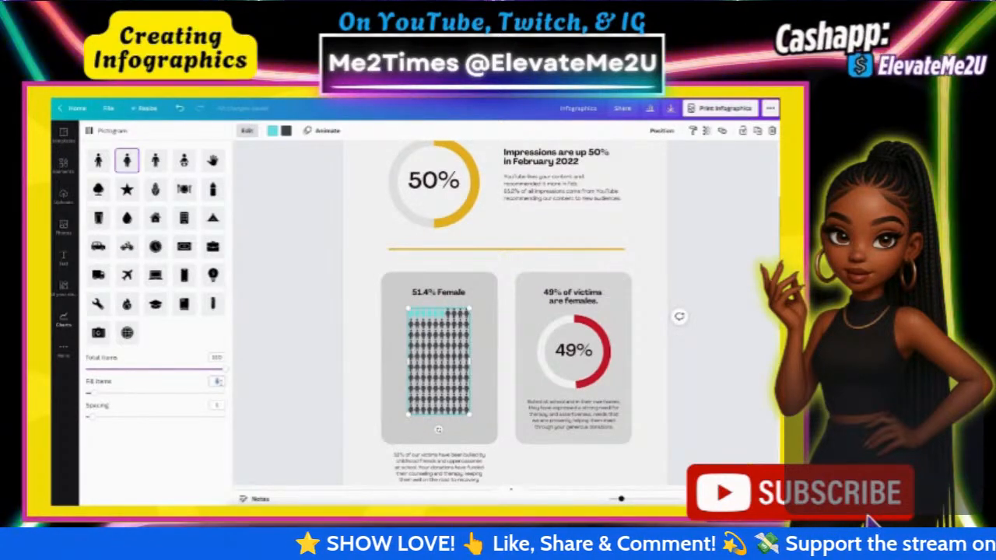
type("51.4")
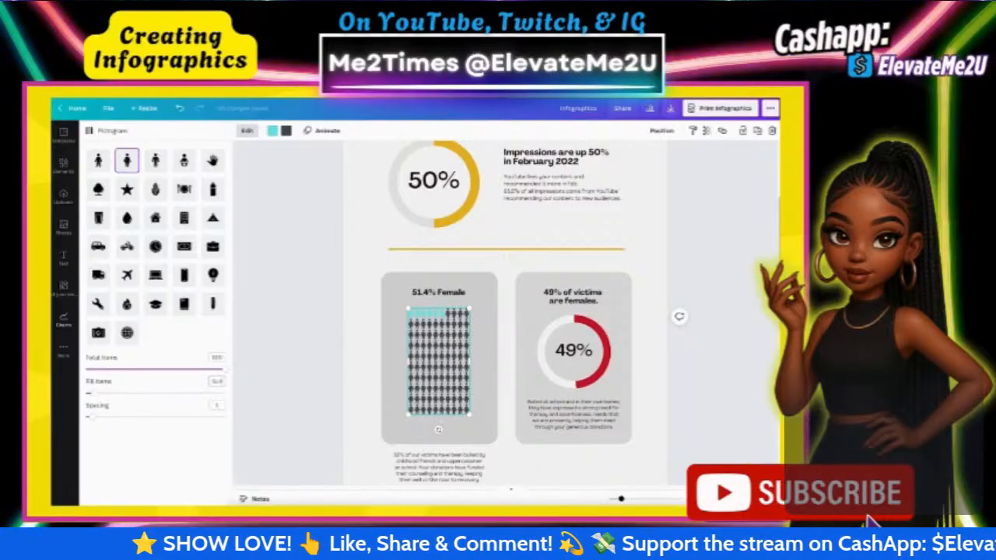
left_click(280, 407)
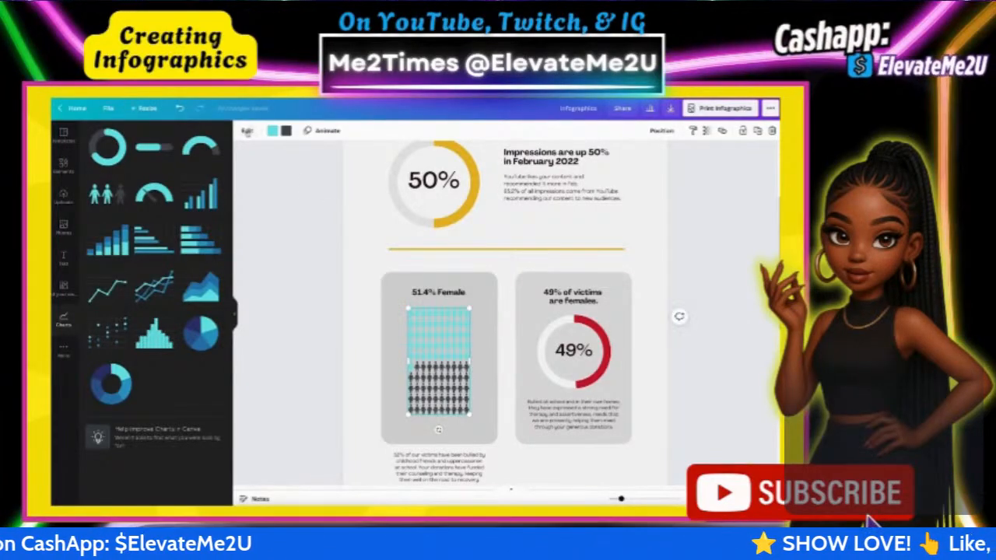
Step: Recolour the pictogram's filled icons with the document's golden yellow
left_click(272, 130)
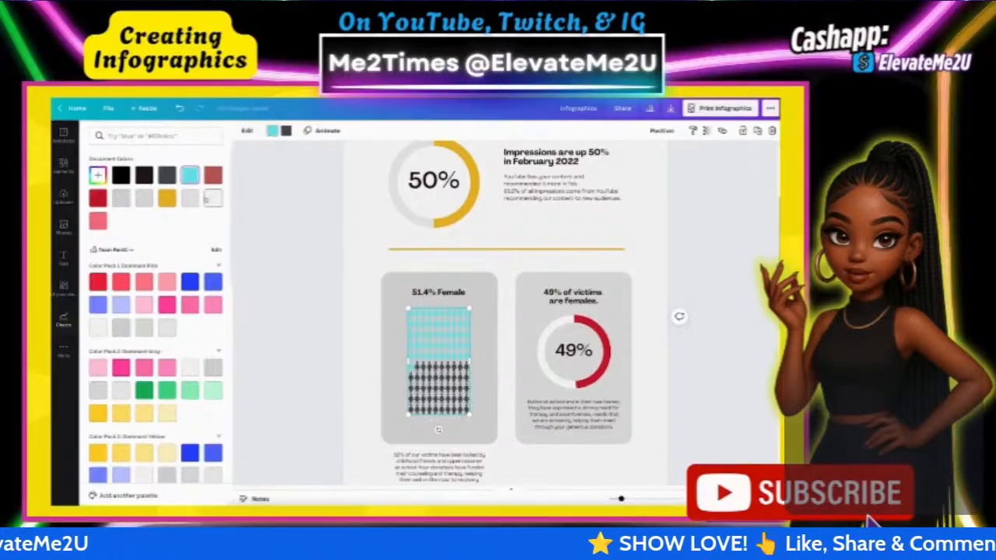
left_click(166, 197)
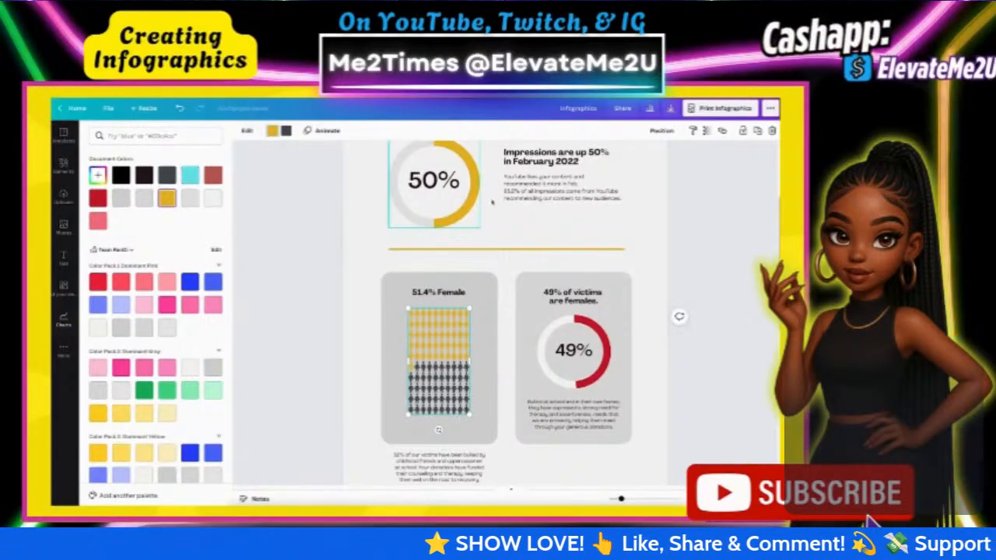
scroll(515, 253, "up", 3)
scroll(516, 255, "down", 3)
left_click(658, 249)
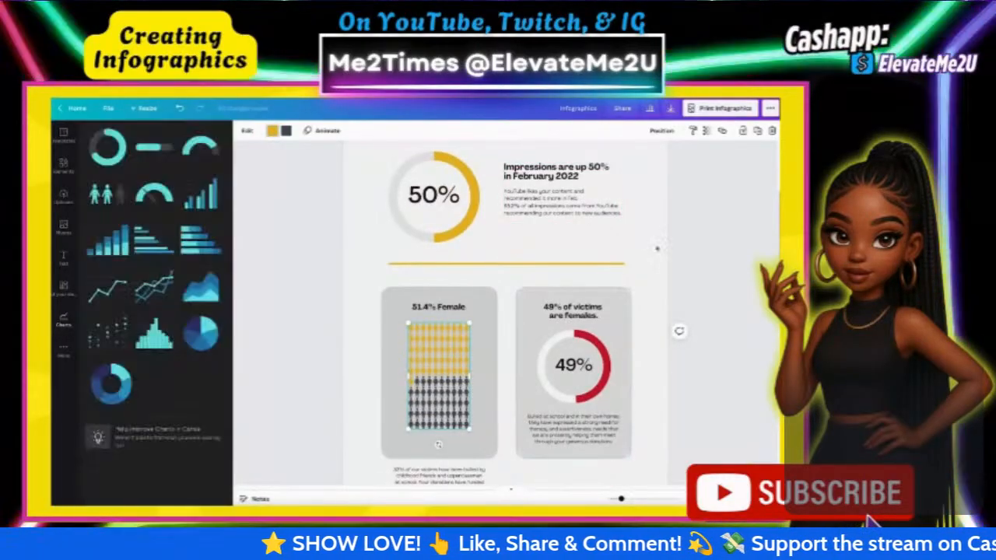
Step: Replace the paragraph below the left card with "51.4% of our audience is Female. The rest, 48.6% is male"
scroll(467, 436, "down", 1)
left_click(466, 459)
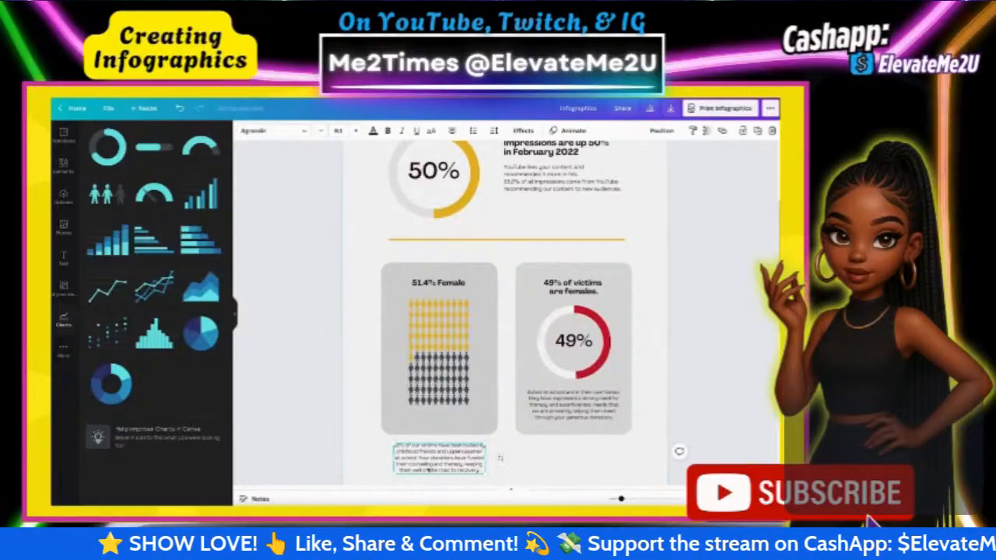
triple_click(427, 467)
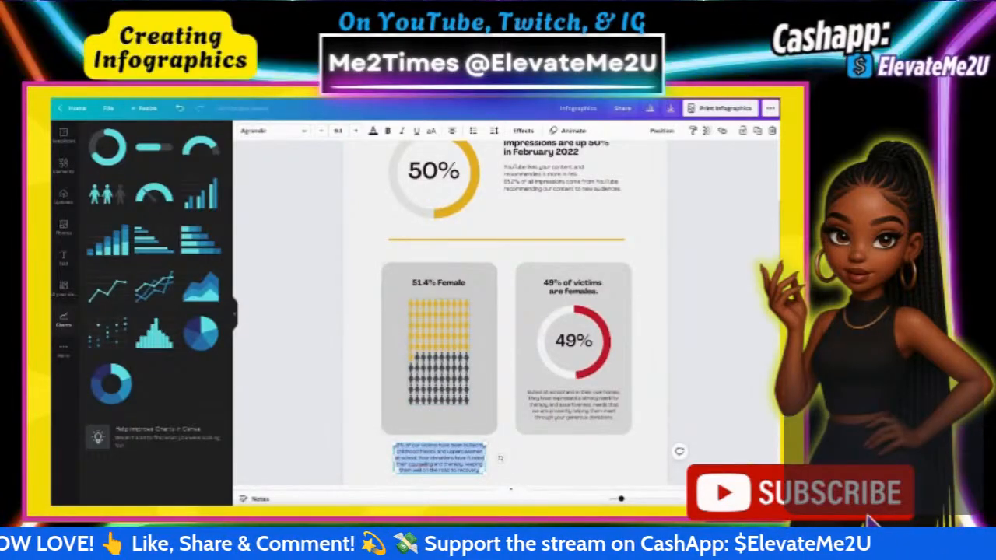
scroll(516, 311, "down", 1)
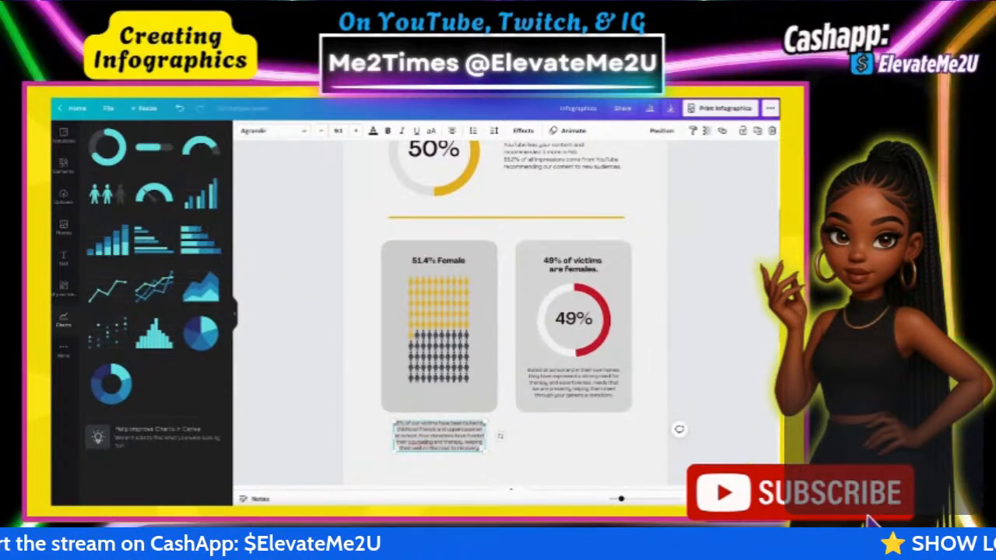
double_click(467, 447)
key("ctrl+a")
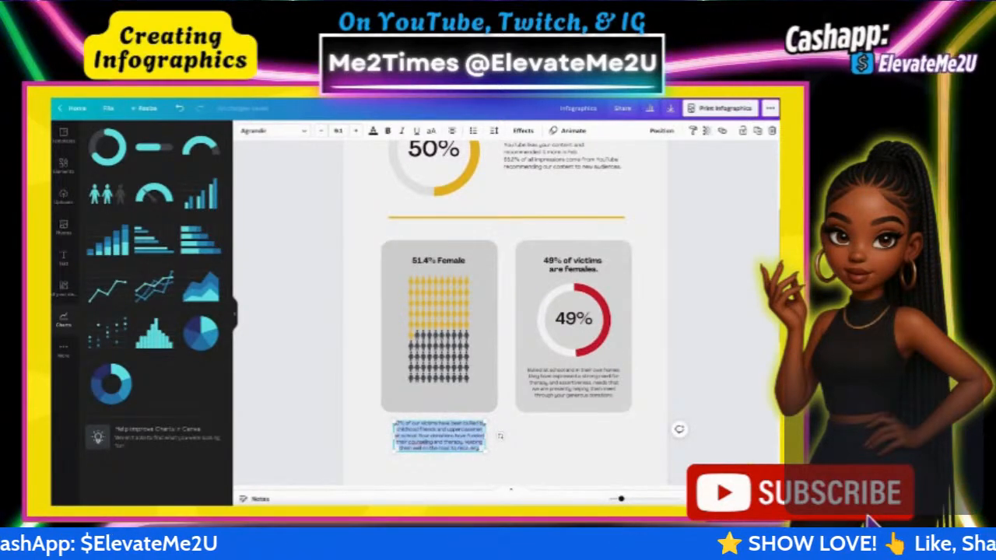
type("51.4% of our audience is Female. The rest, 48.6% is male")
left_click(491, 470)
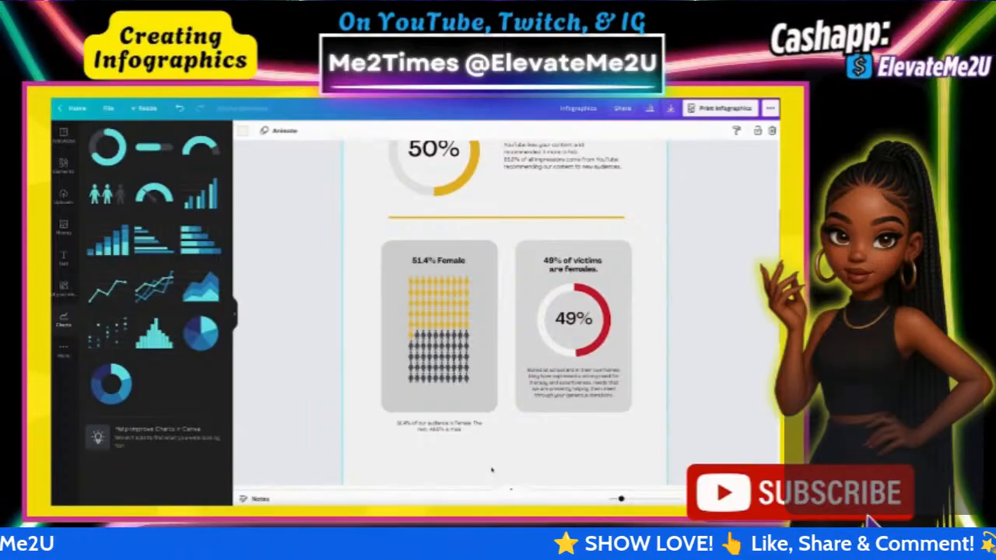
Step: Move the audience gender caption inside the left card, directly beneath the pictogram
left_click_drag(444, 426, 443, 402)
left_click(444, 449)
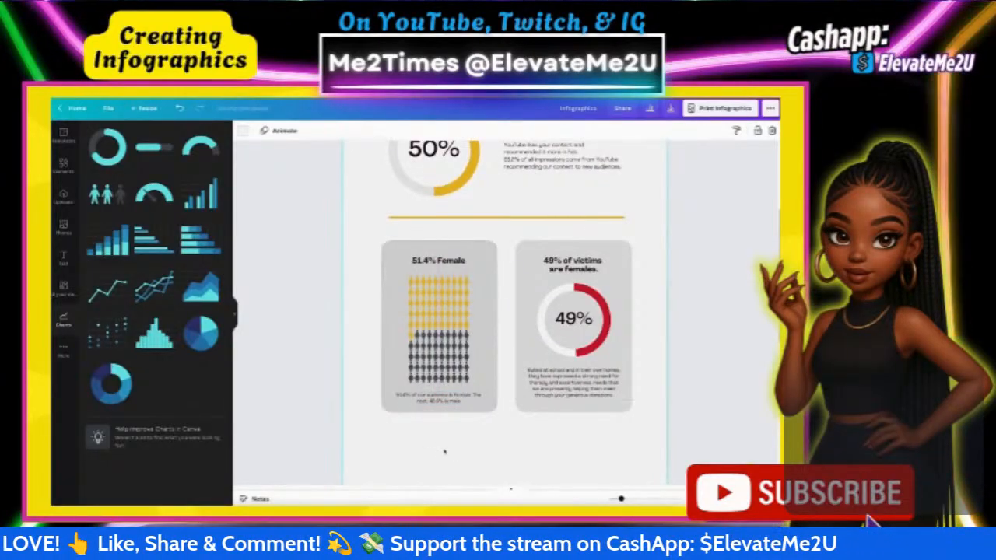
left_click(445, 325)
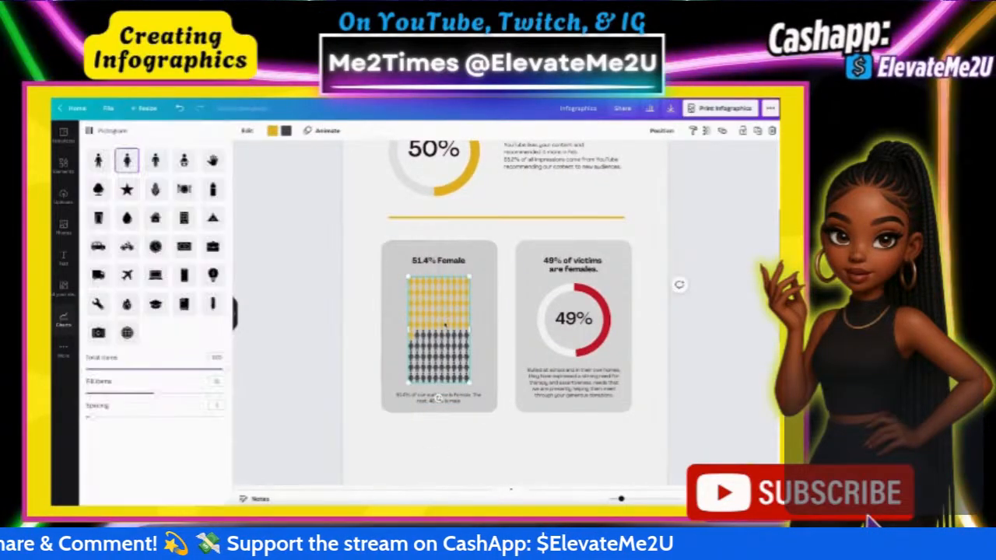
scroll(368, 311, "up", 3)
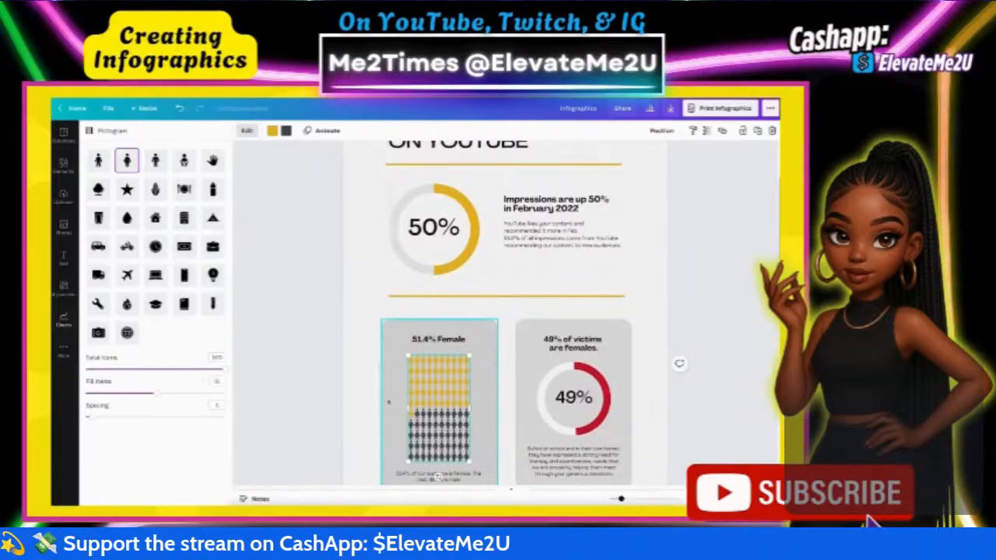
Step: Check which document colour the unfilled part of the 50% ring uses
left_click(388, 401)
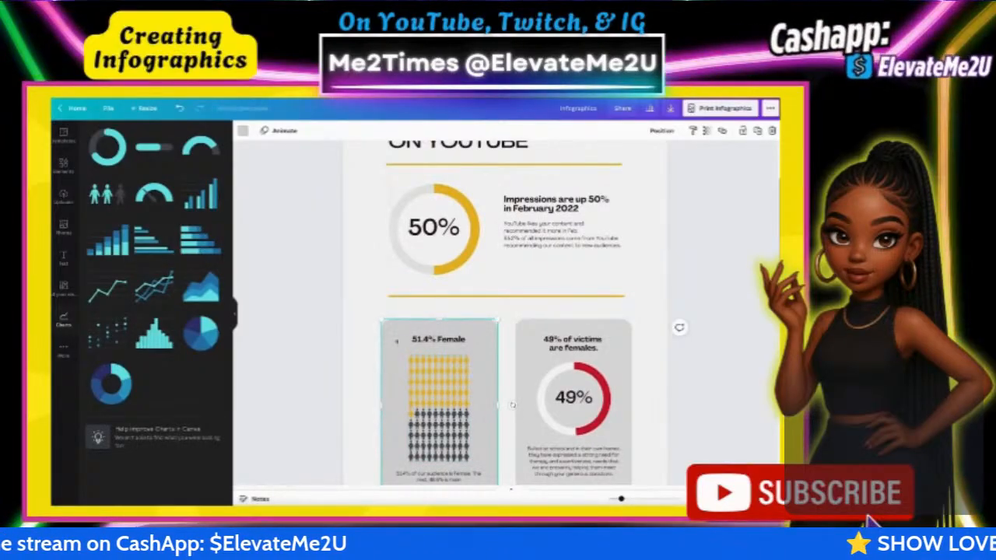
left_click(410, 267)
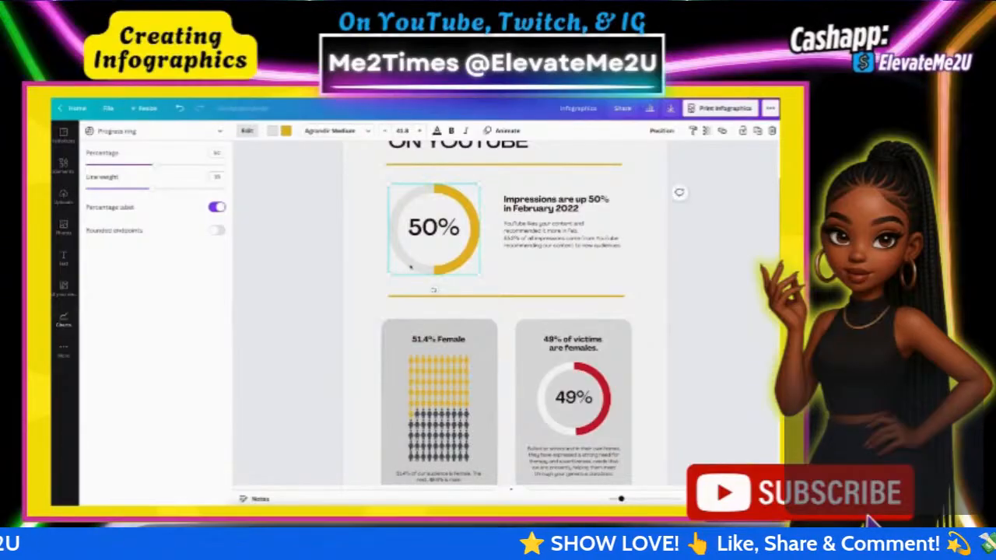
left_click(274, 129)
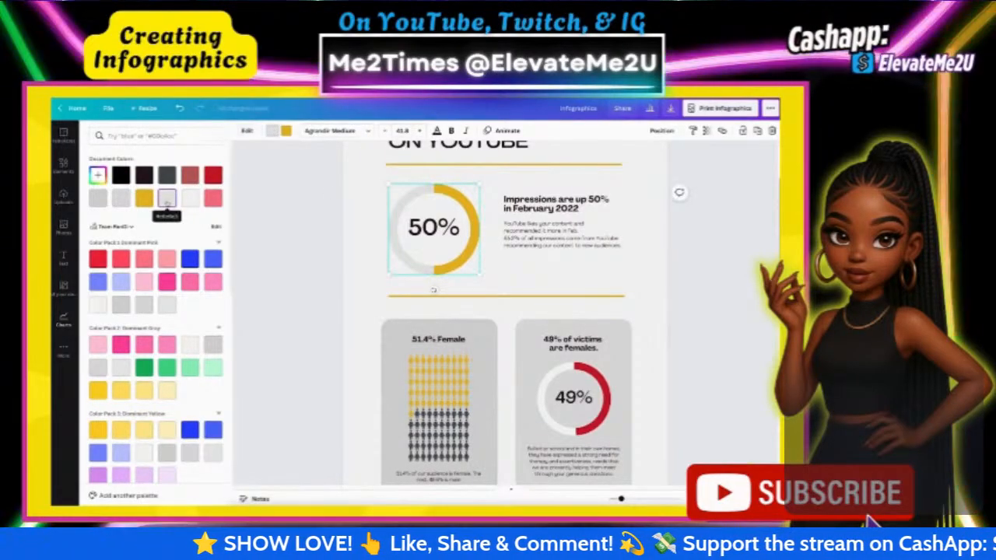
left_click(278, 317)
Step: Recolour the backgrounds of both cards with the light grey used for the unfilled part of the 50% ring
left_click(490, 393)
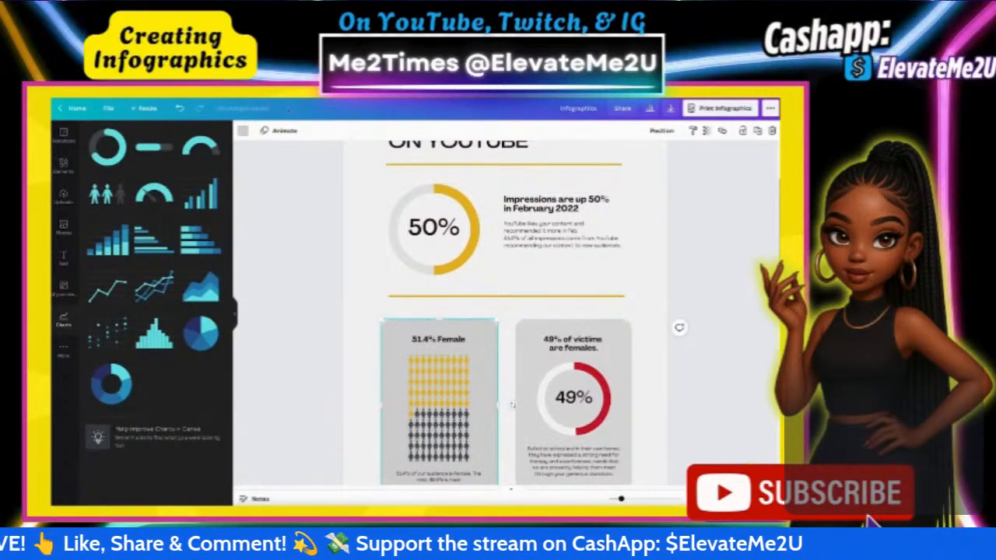
left_click(243, 132)
left_click(168, 200)
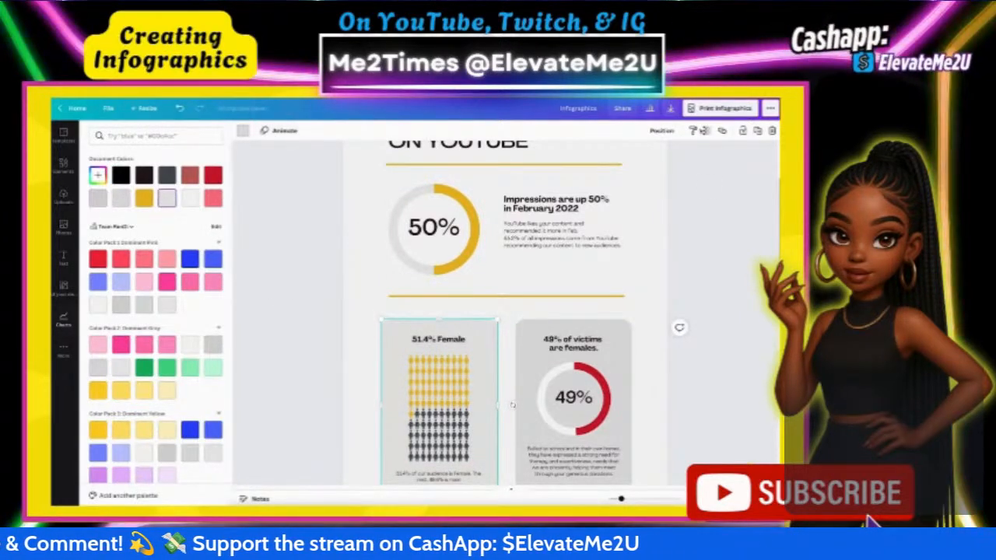
left_click(521, 340)
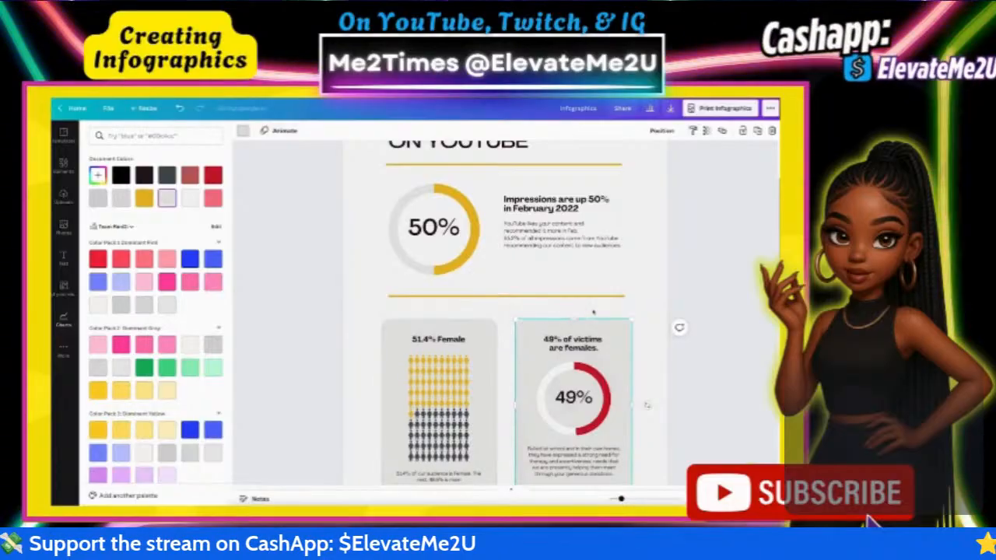
scroll(593, 311, "down", 3)
left_click(595, 313)
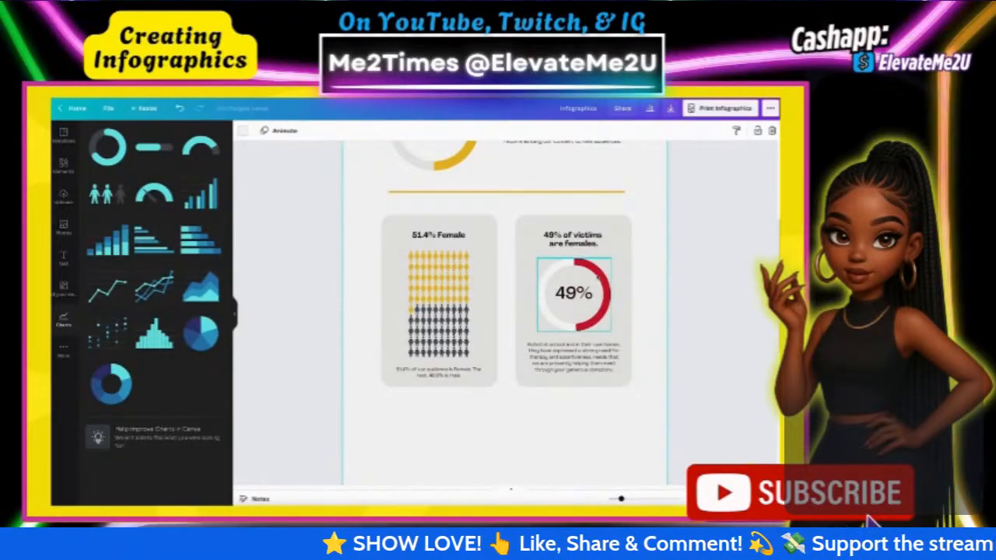
scroll(560, 294, "up", 2)
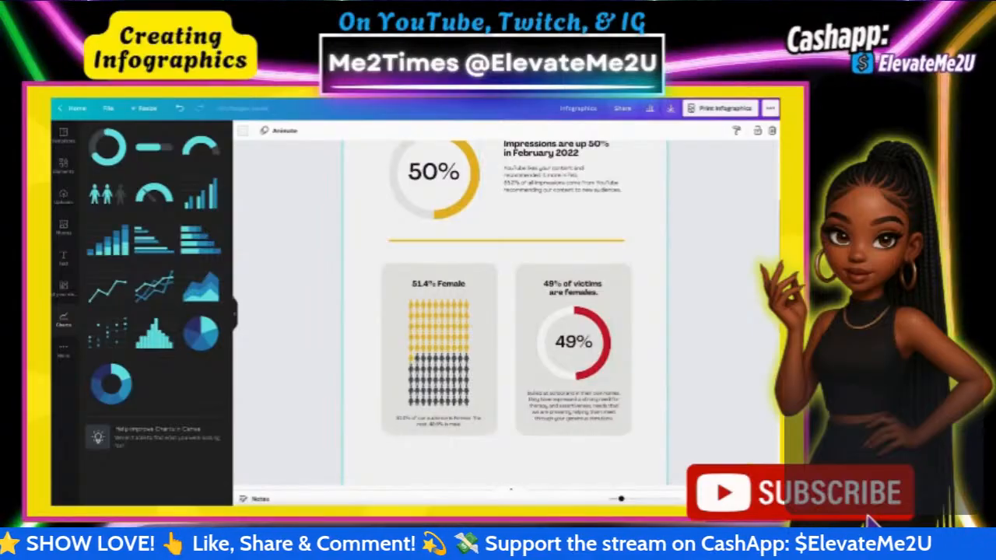
Step: Switch to YouTube Studio, look through the February audience analytics and highlight the 18–24 to 35–44 years rows under Age and gender
key("ctrl+Tab")
scroll(386, 353, "up", 5)
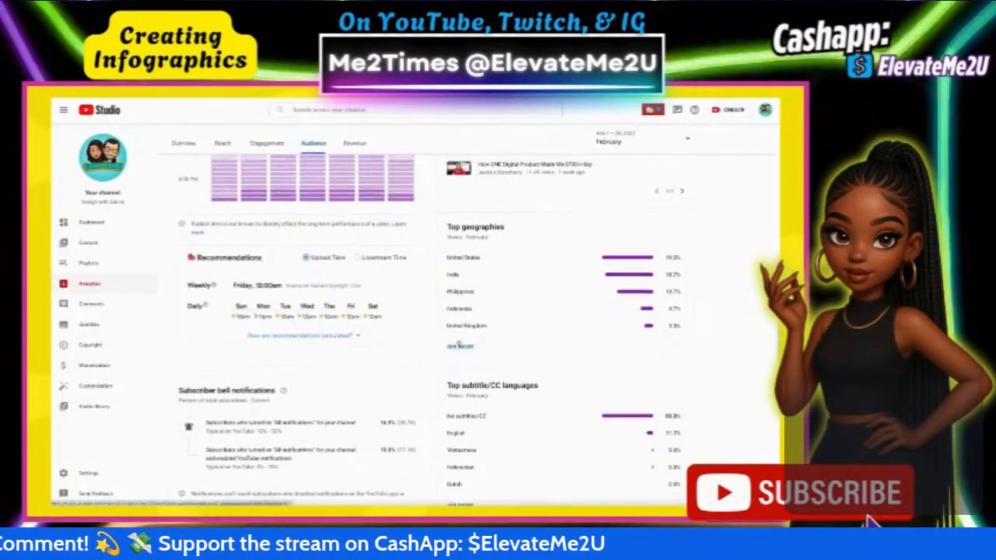
scroll(412, 327, "up", 10)
scroll(412, 327, "up", 3)
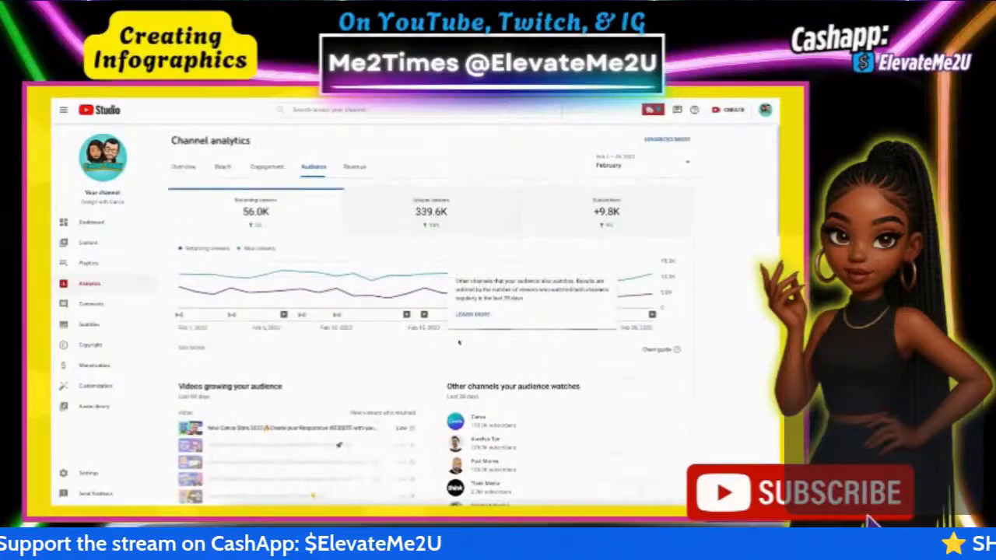
scroll(412, 327, "down", 8)
scroll(666, 396, "down", 8)
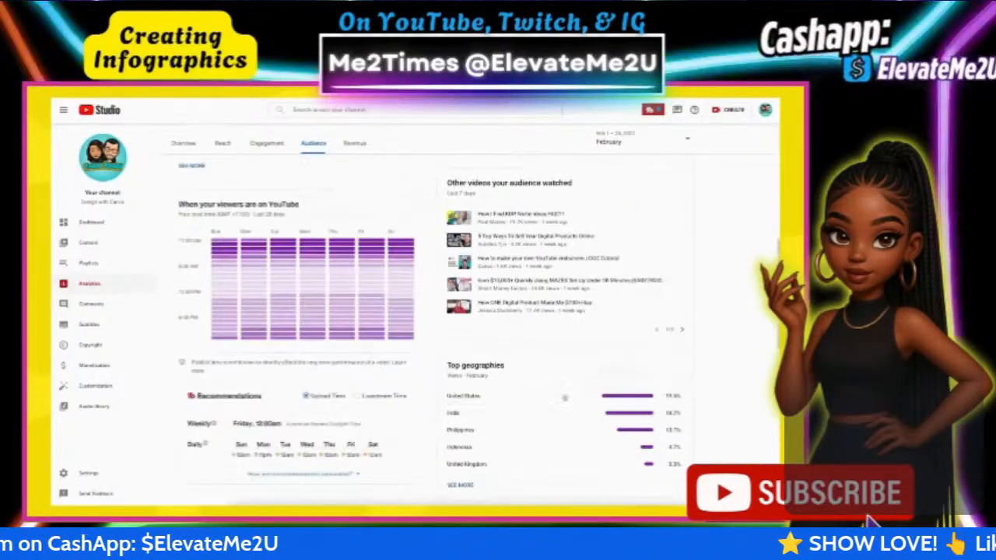
scroll(562, 397, "down", 5)
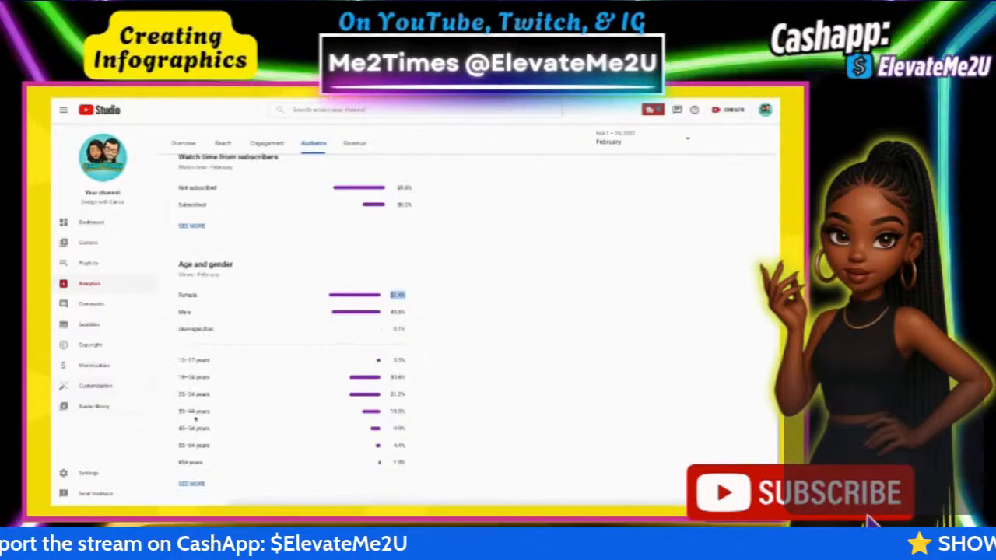
left_click_drag(174, 375, 411, 411)
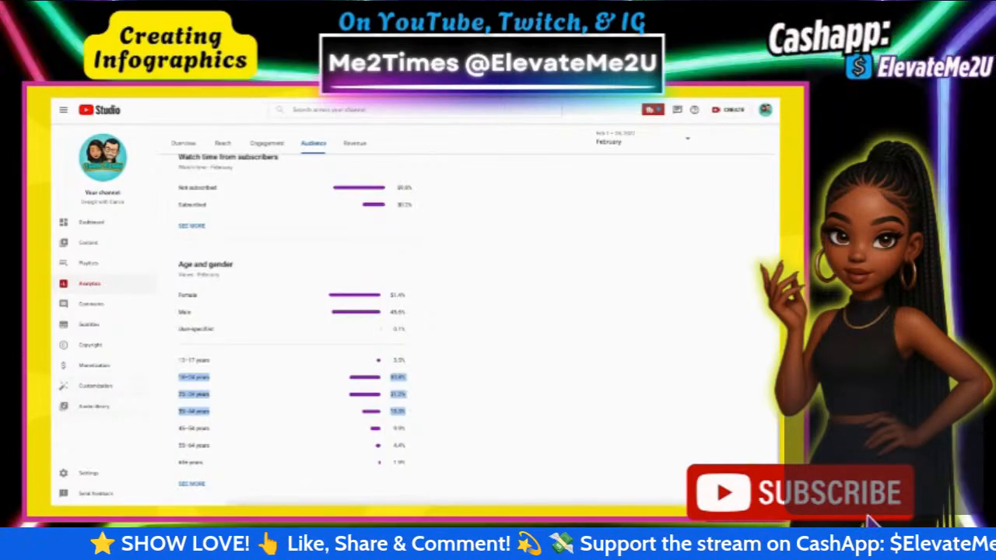
Step: Switch back to Canva and replace the right card's heading with "18 - 44 years old"
key("ctrl+Tab")
double_click(579, 288)
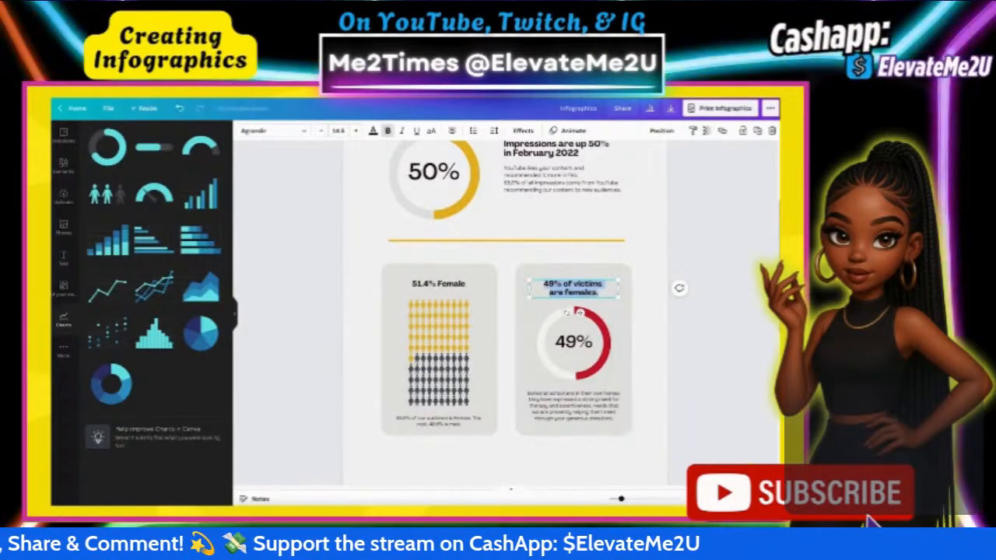
type("18 -")
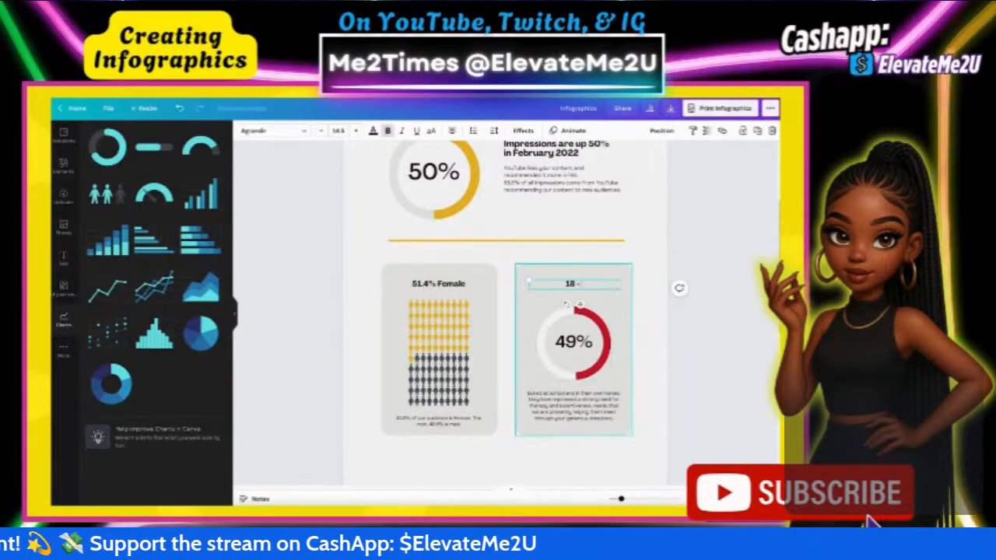
type(" 44 years old")
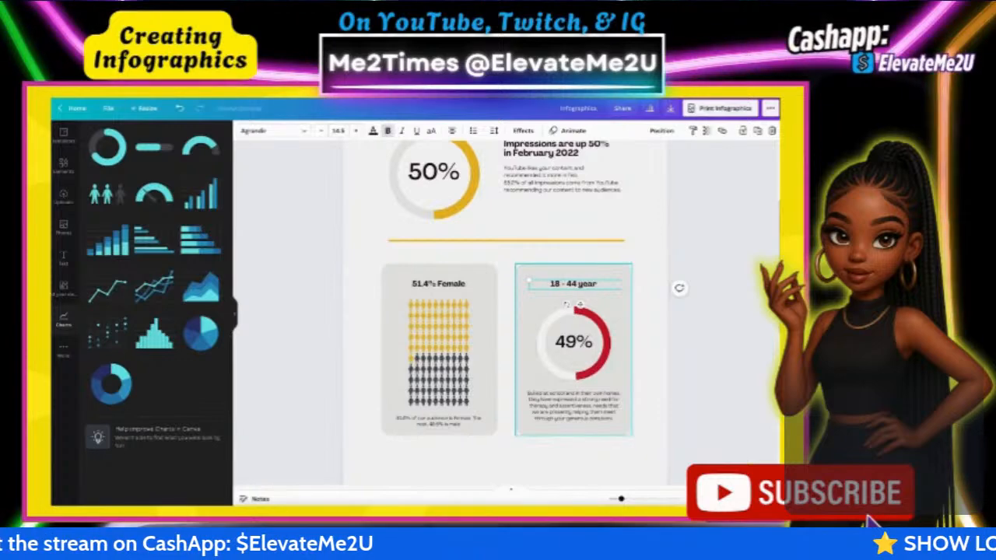
Step: Delete the 49% progress ring from the right card and move the card's paragraph below it
left_click(579, 309)
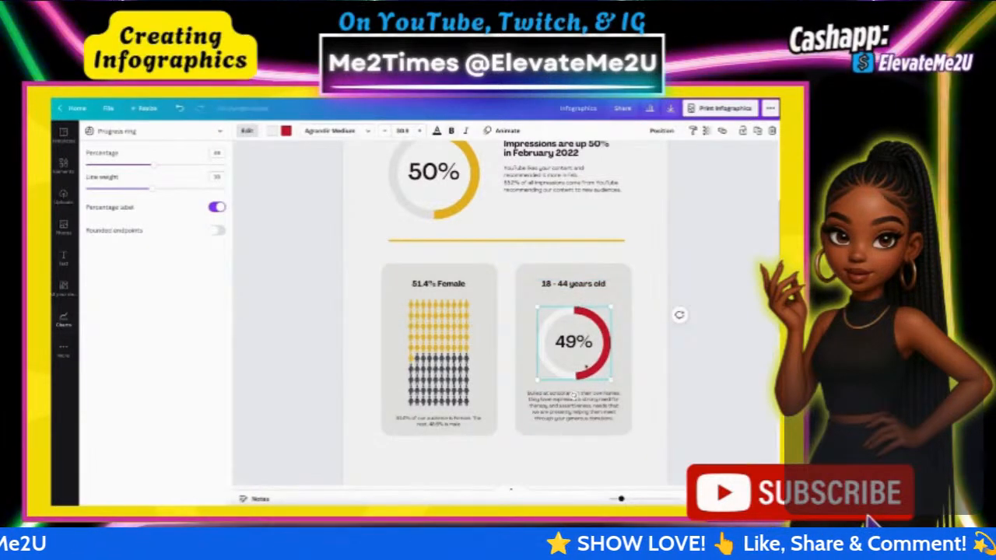
key("Delete")
left_click_drag(576, 405, 580, 462)
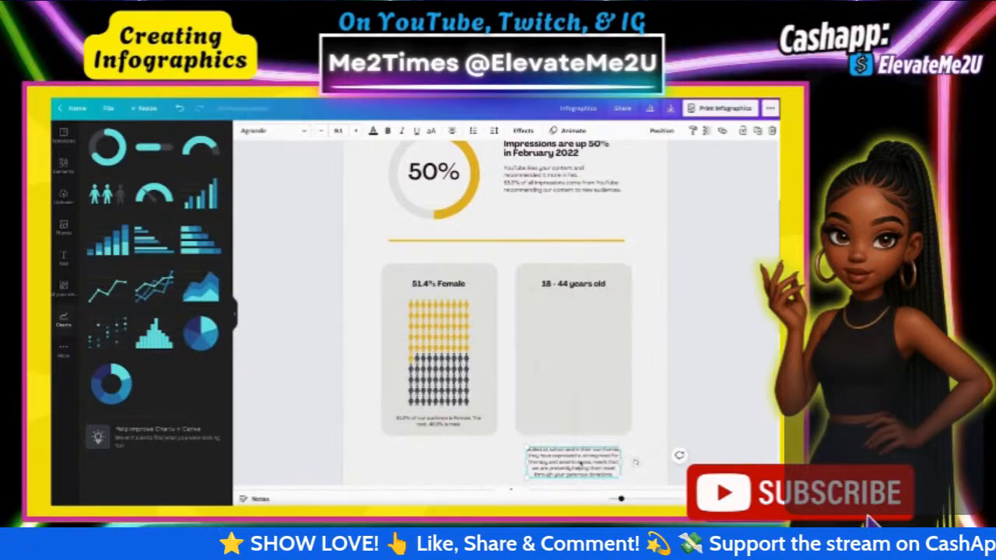
Step: Insert a histogram chart on the page and change its type to Bar chart
left_click(566, 365)
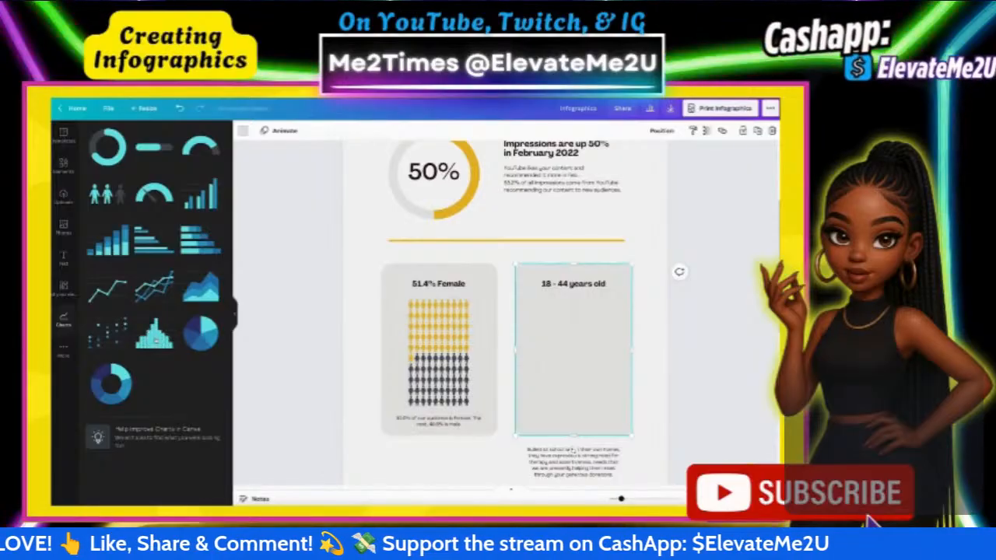
left_click(155, 337)
left_click(124, 129)
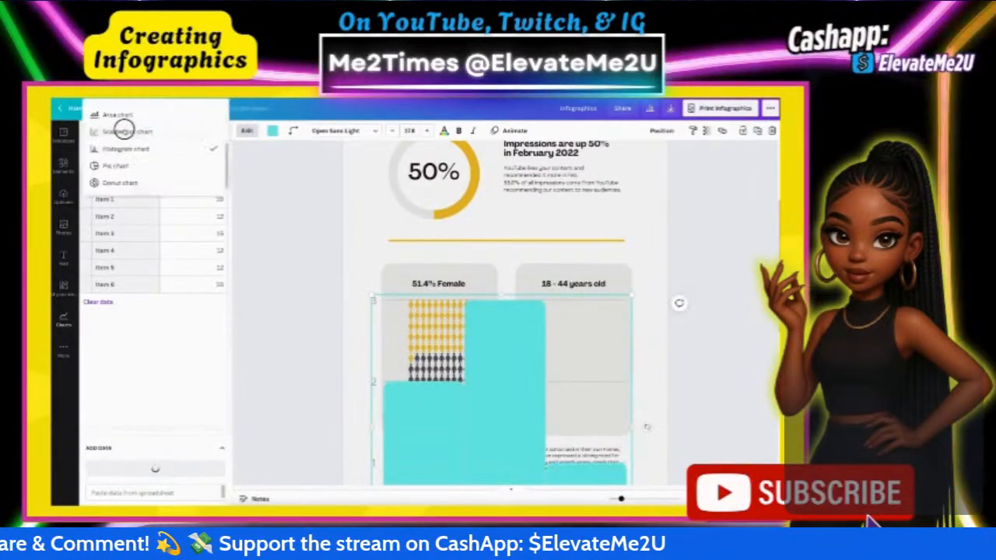
scroll(124, 132, "up", 3)
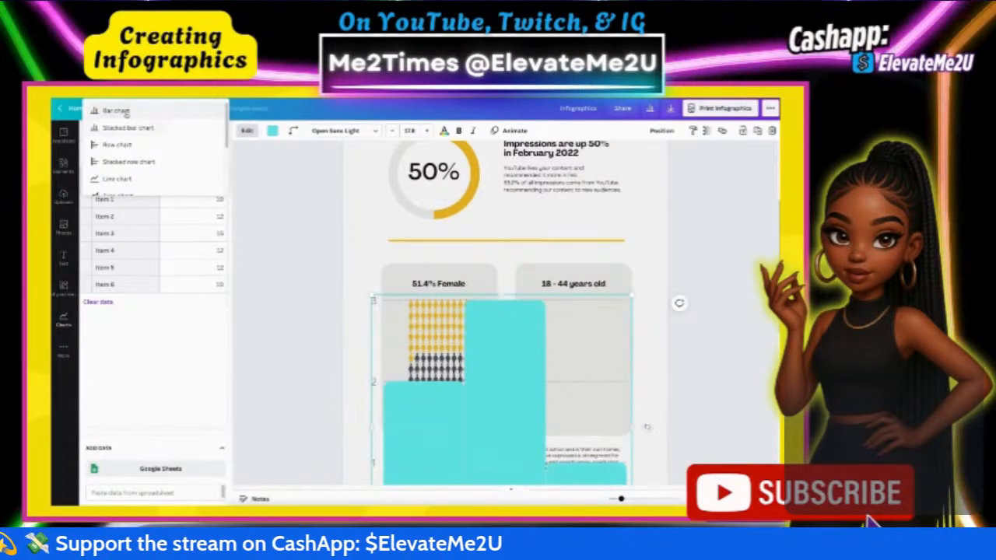
left_click(117, 111)
Step: Shrink the bar chart and place it inside the right card beneath the "18 - 44 years old" heading
scroll(631, 204, "down", 2)
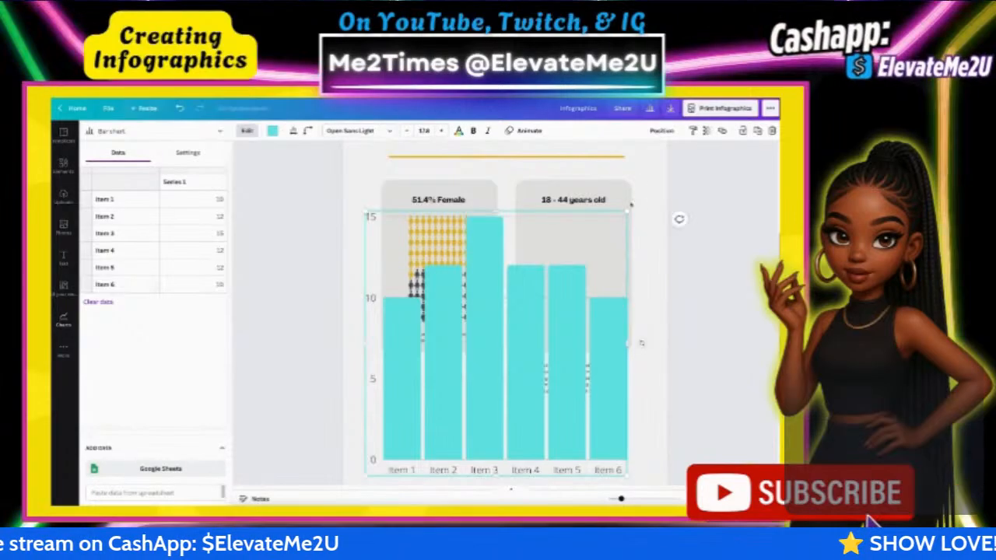
left_click_drag(627, 212, 478, 358)
left_click_drag(434, 441, 579, 289)
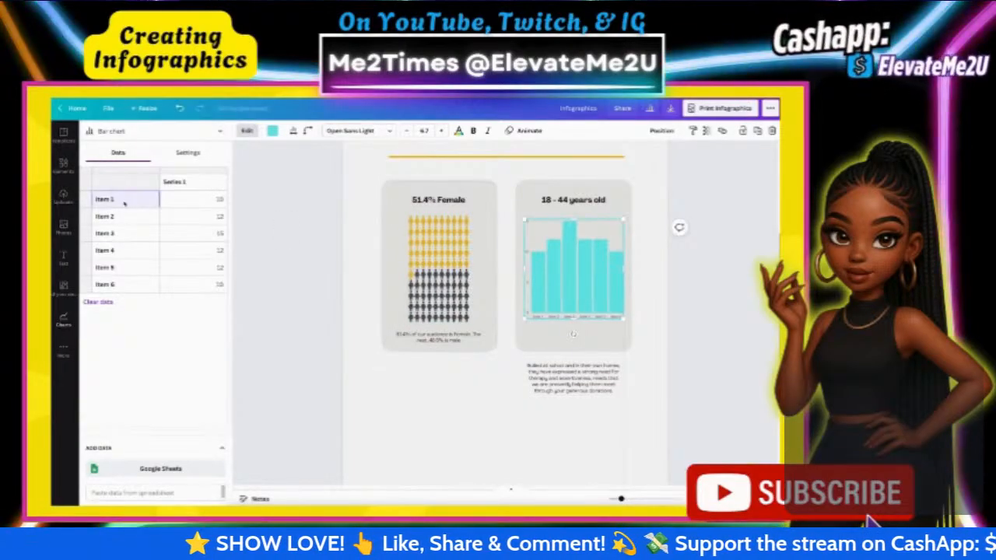
Step: Inspect the bar chart's label and value cells, and review the age groups and their percentages in YouTube Studio
left_click(174, 218)
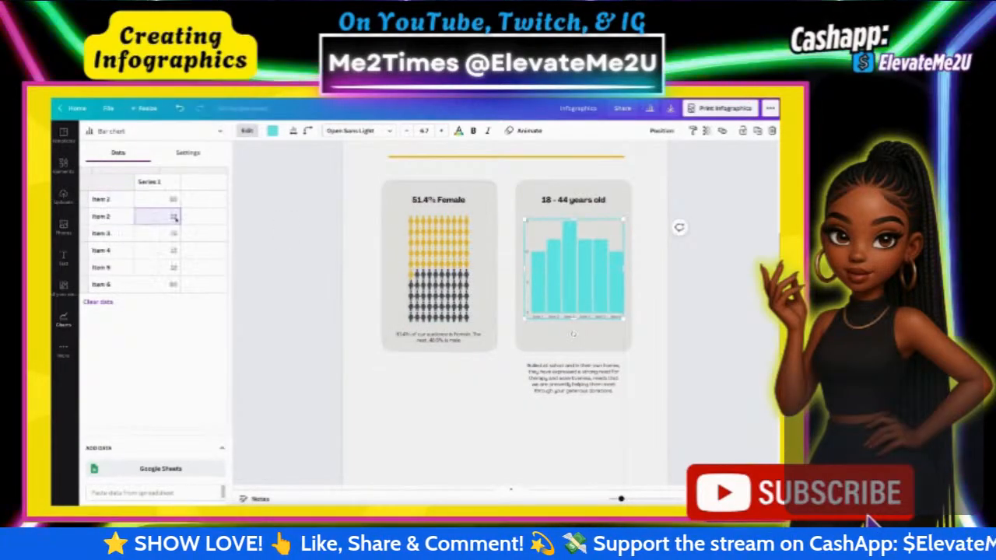
left_click(116, 218)
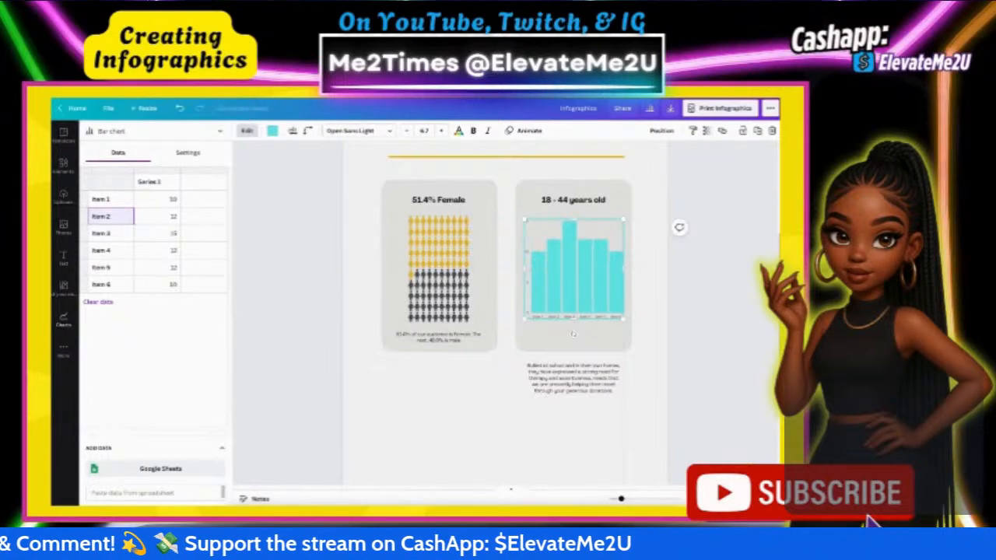
key("ctrl+Tab")
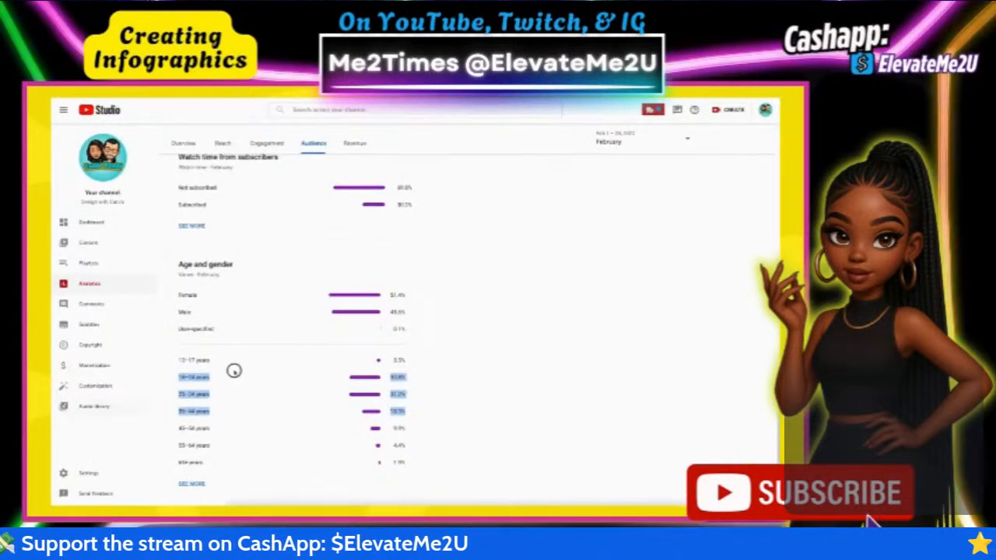
left_click(203, 362)
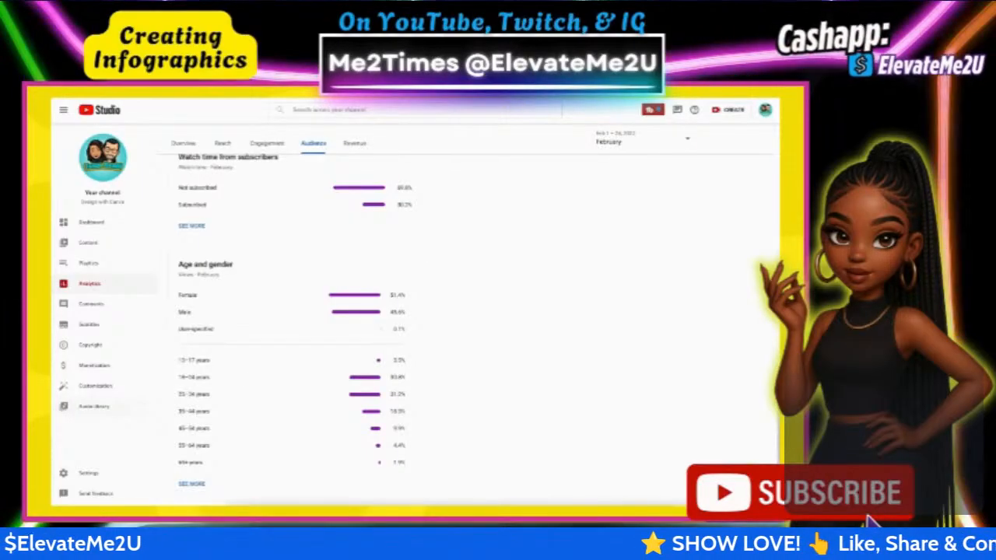
Step: Switch to the YouTube Feb Data spreadsheet in Google Sheets and copy the age groups with their percentages, from 13-17 to 65+
key("ctrl+Tab")
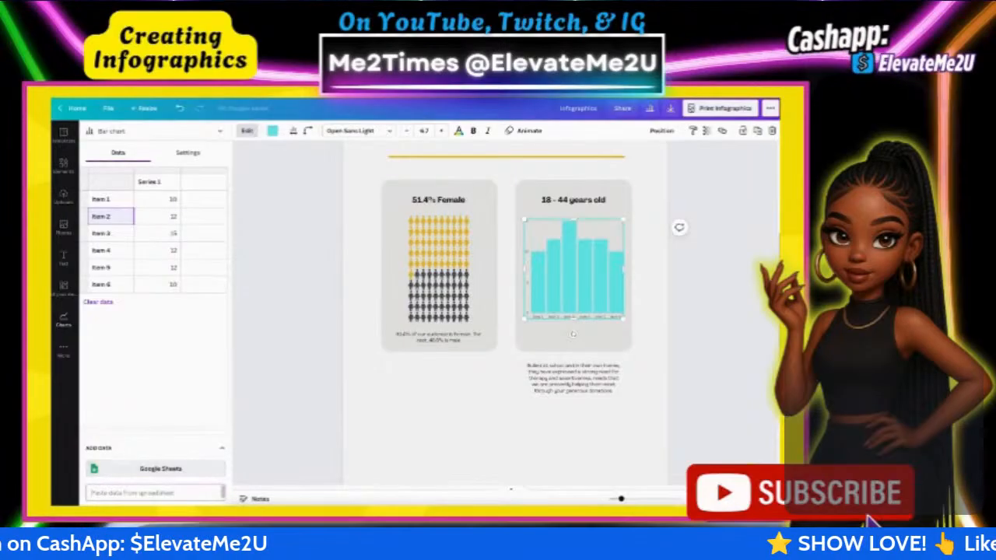
key("ctrl+Tab")
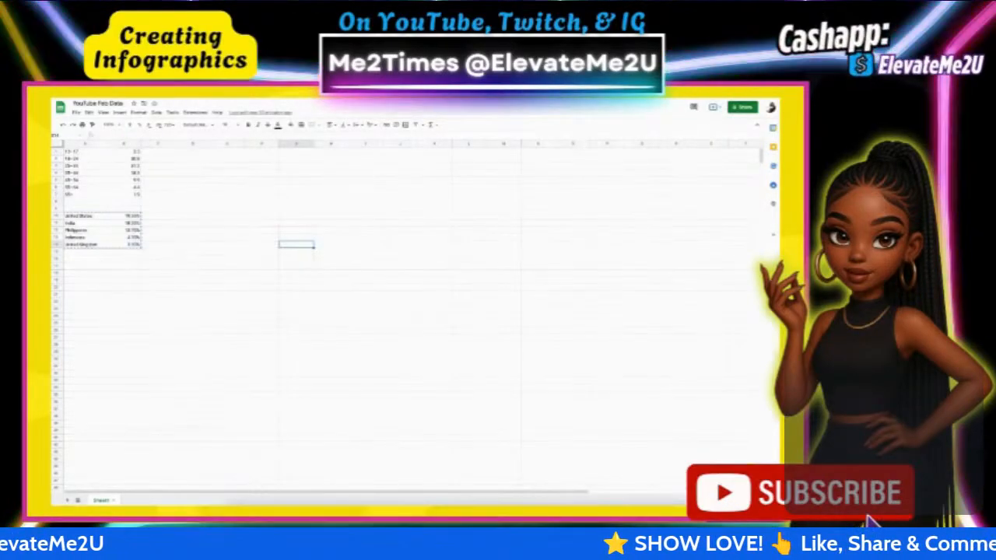
left_click(156, 261)
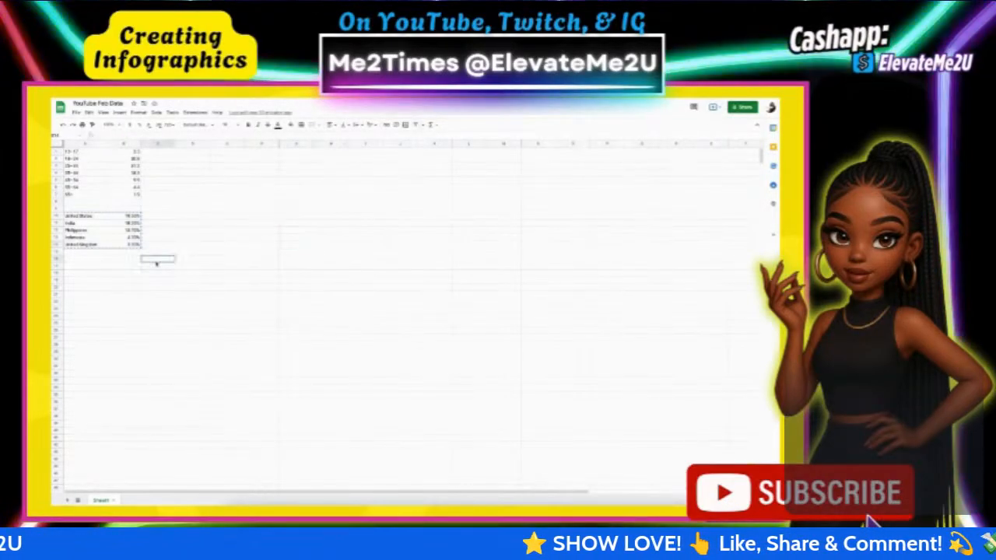
left_click(76, 152)
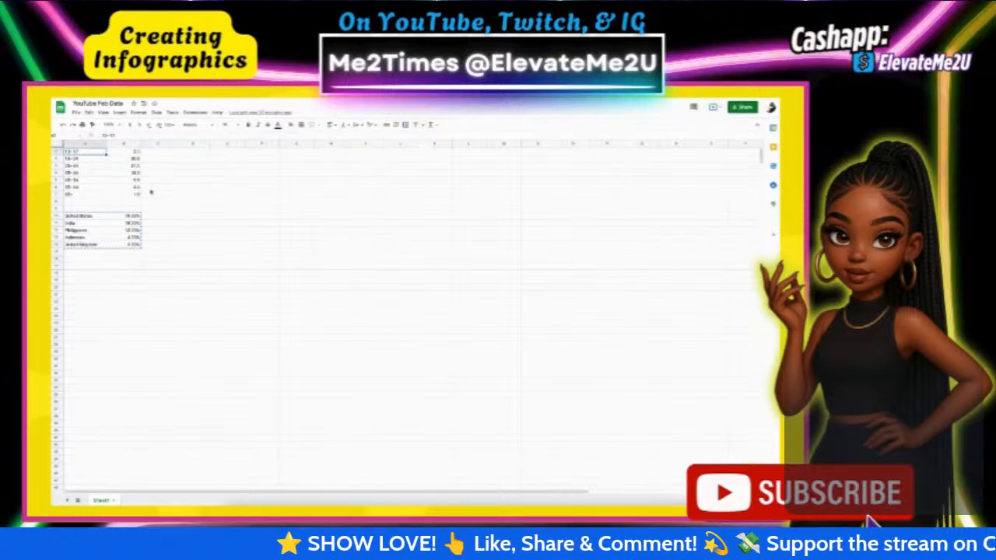
left_click_drag(138, 196, 85, 153)
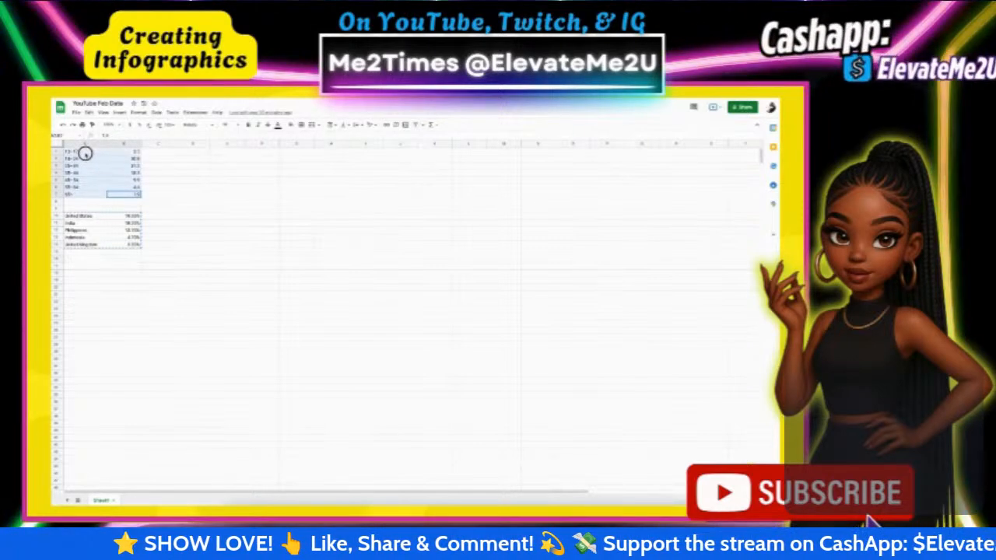
key("ctrl+c")
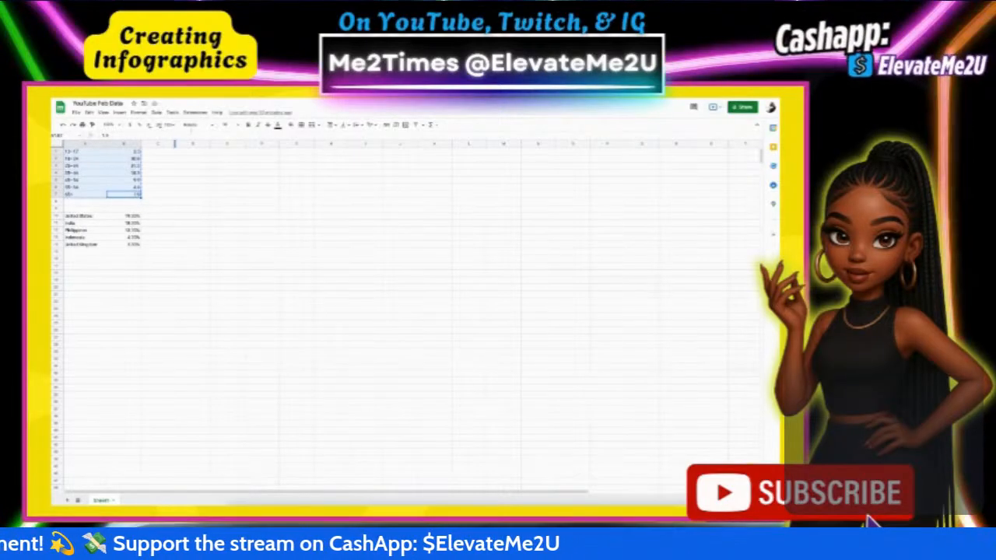
Step: Switch back to Canva, paste the copied age-group data into the bar chart's data table and shrink the chart slightly
left_click(201, 94)
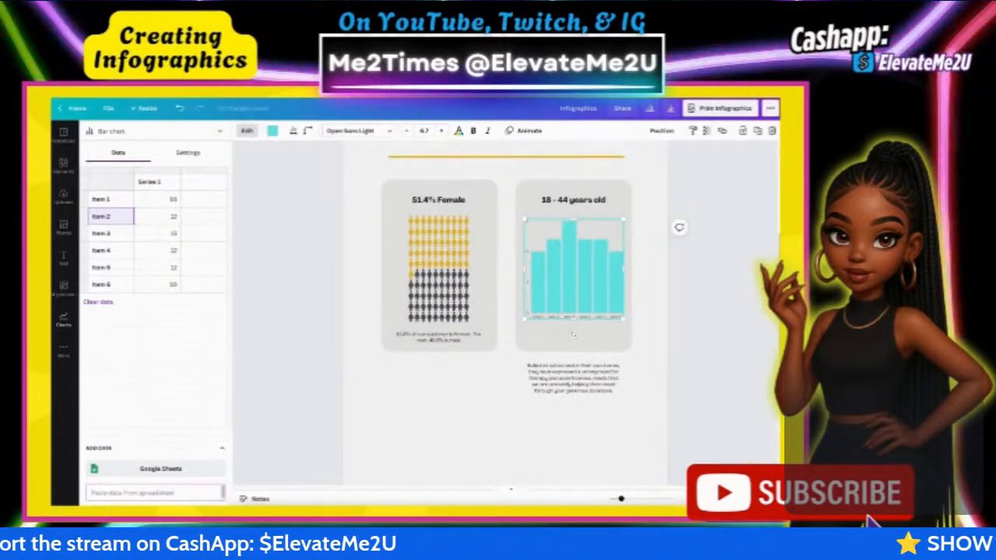
key("ctrl+v")
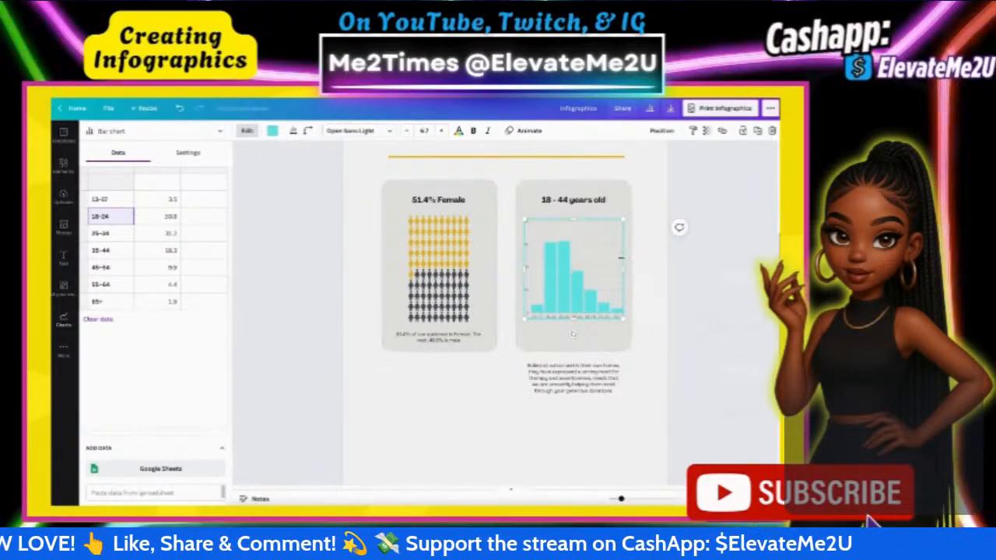
left_click_drag(623, 319, 581, 301)
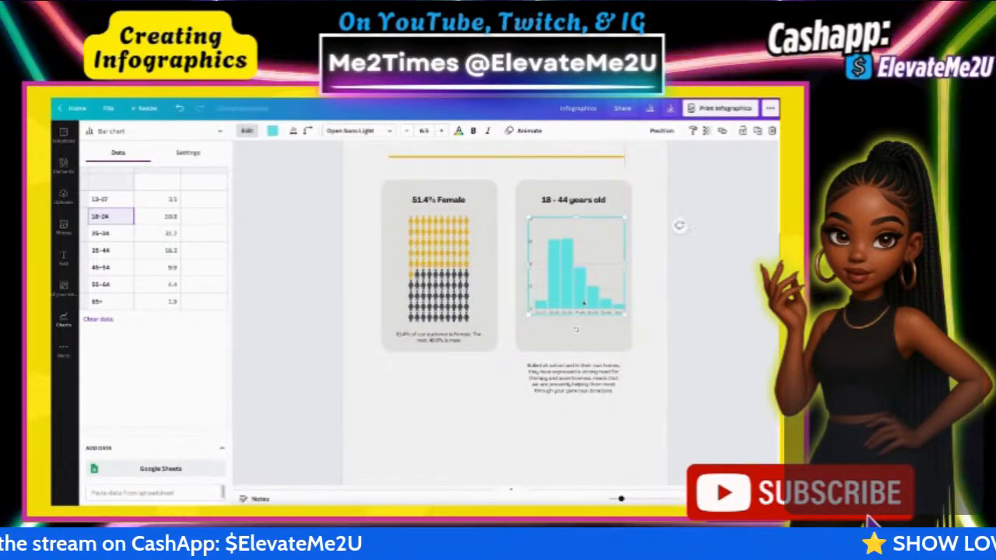
Step: Recolor the chart's bars golden yellow, add a little spacing between the columns and remove their corner roundness
left_click(273, 130)
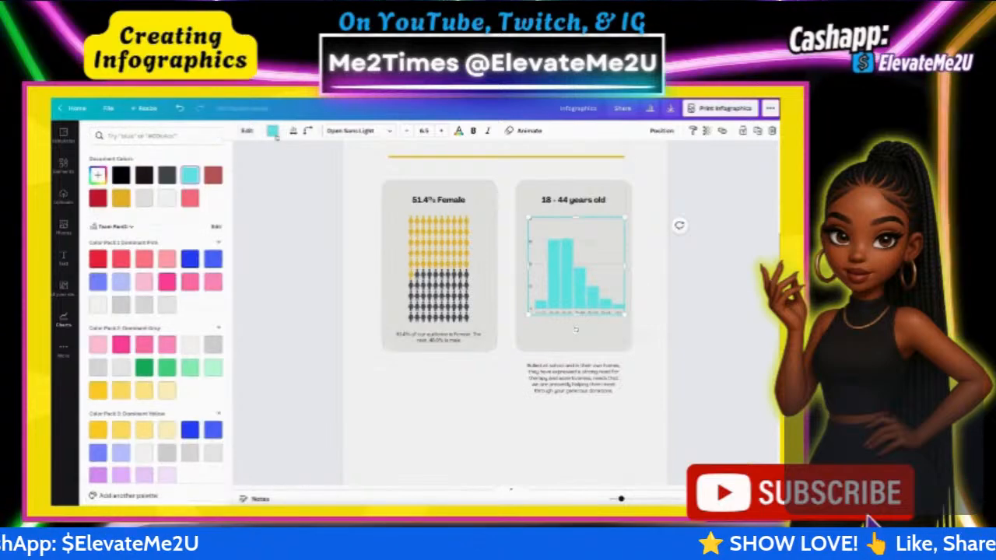
left_click(121, 198)
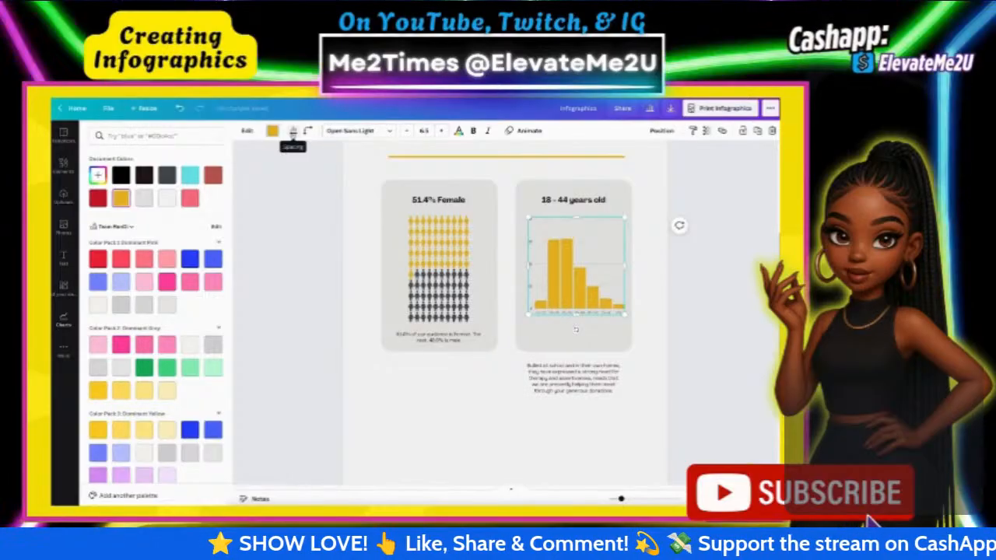
left_click(293, 133)
left_click_drag(351, 156, 365, 156)
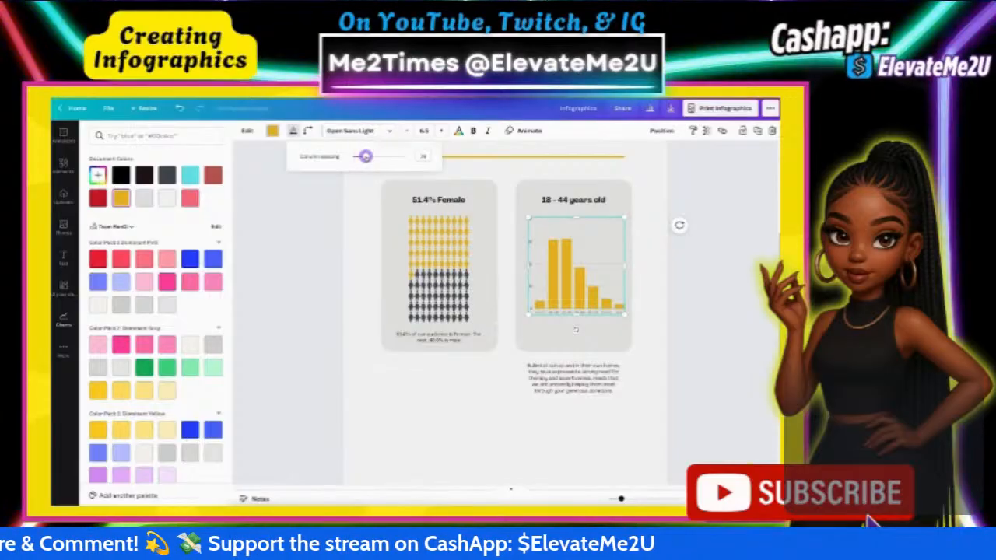
left_click(307, 131)
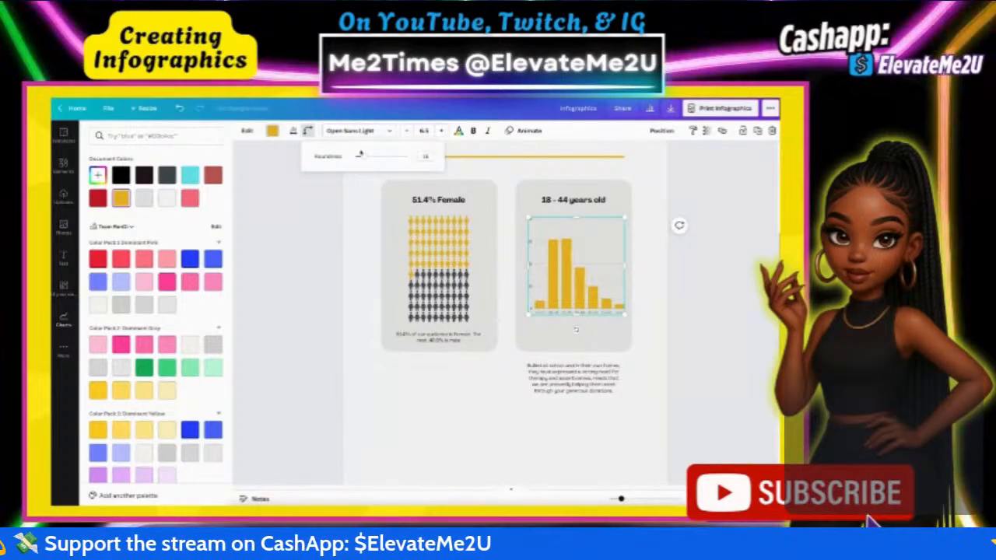
left_click_drag(372, 156, 346, 156)
Step: Set the bar chart's label text to size 8.5 and move the chart up beneath the "18 - 44 years old" heading
left_click(246, 131)
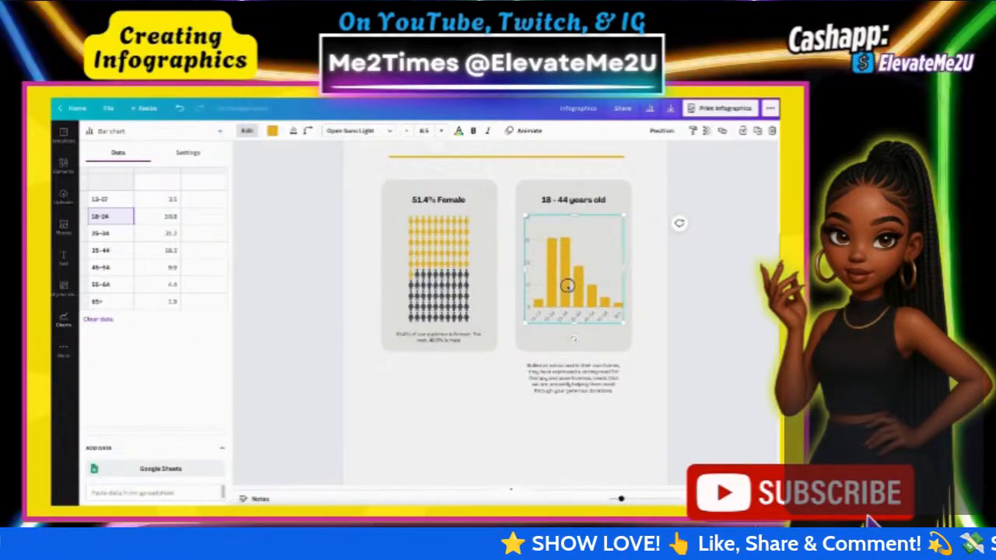
left_click_drag(567, 285, 567, 283)
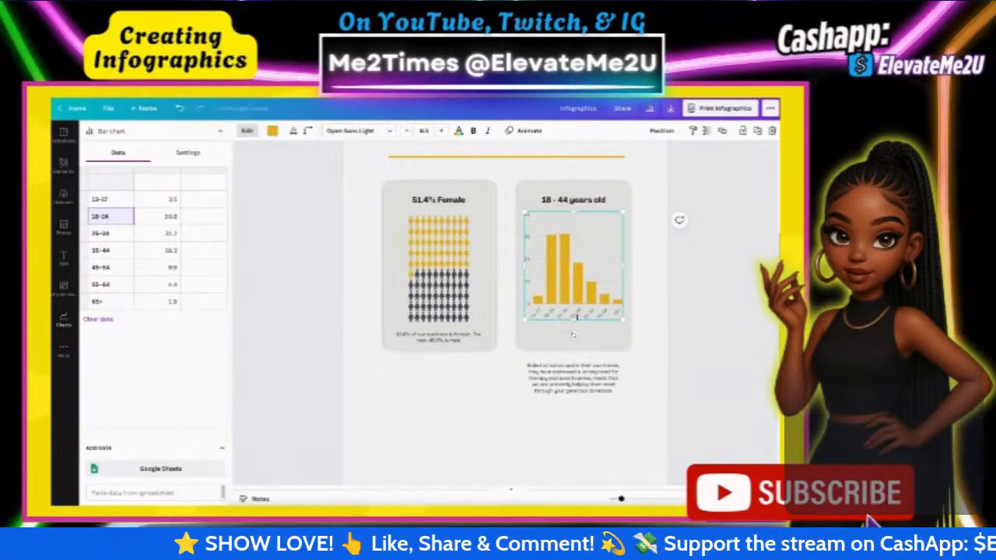
Step: Replace the loose paragraph with "The bulk of our audience is aged between 18 and 44 years old" and place it under the bar chart
left_click(557, 379)
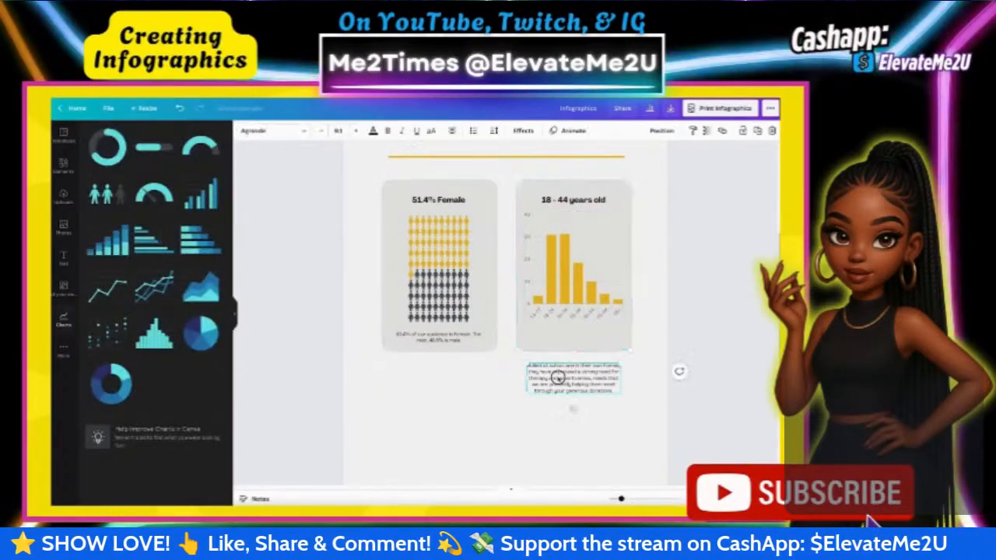
double_click(557, 379)
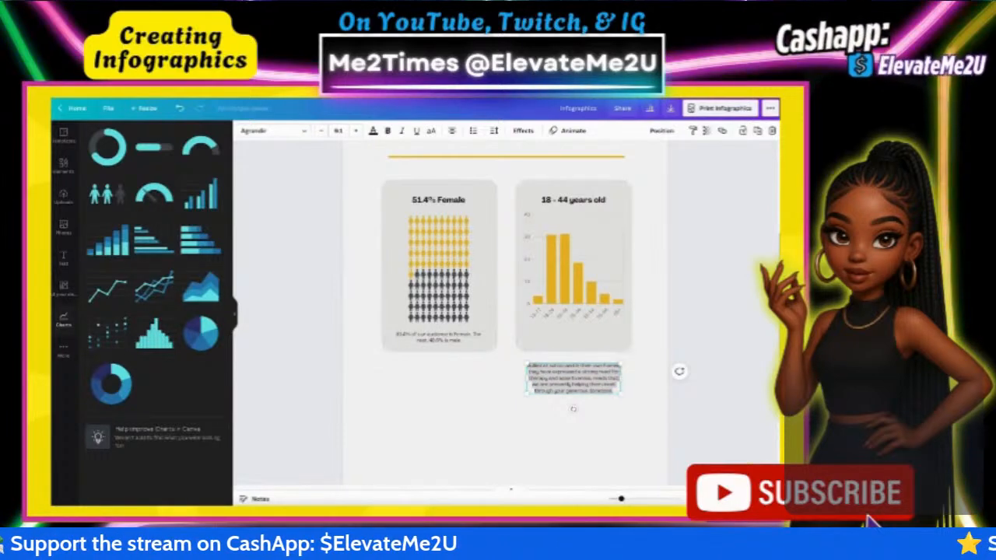
double_click(568, 385)
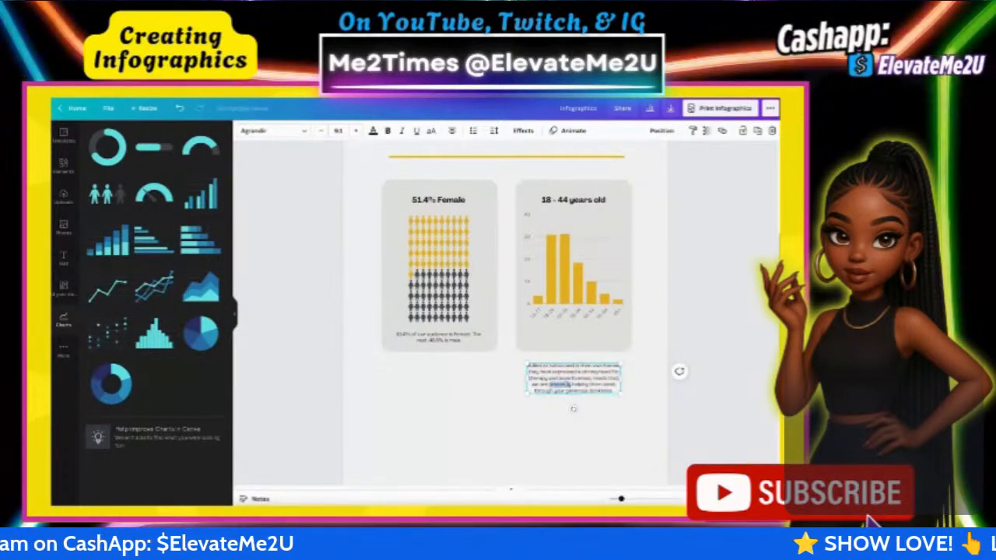
key("ctrl+a")
key("ctrl+v")
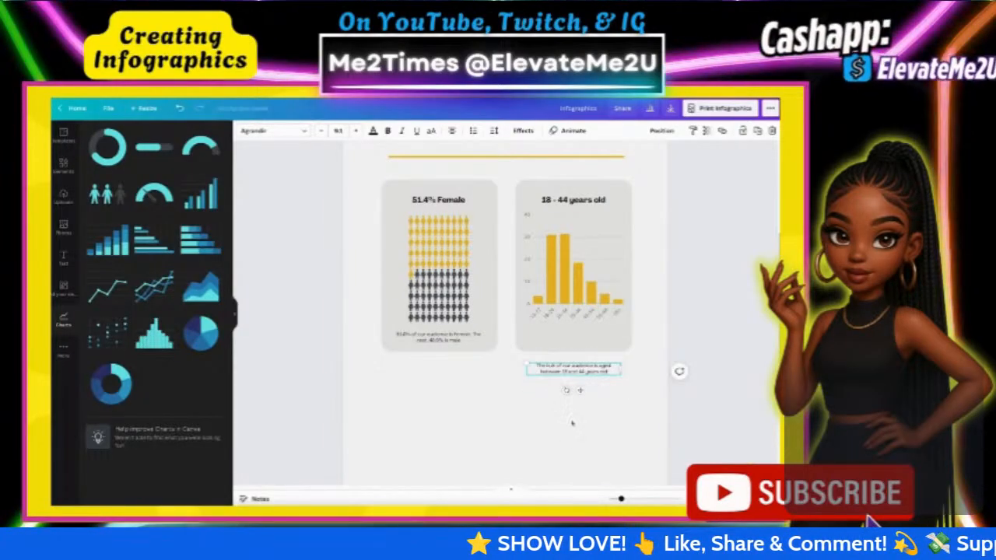
left_click_drag(571, 371, 569, 342)
left_click(561, 398)
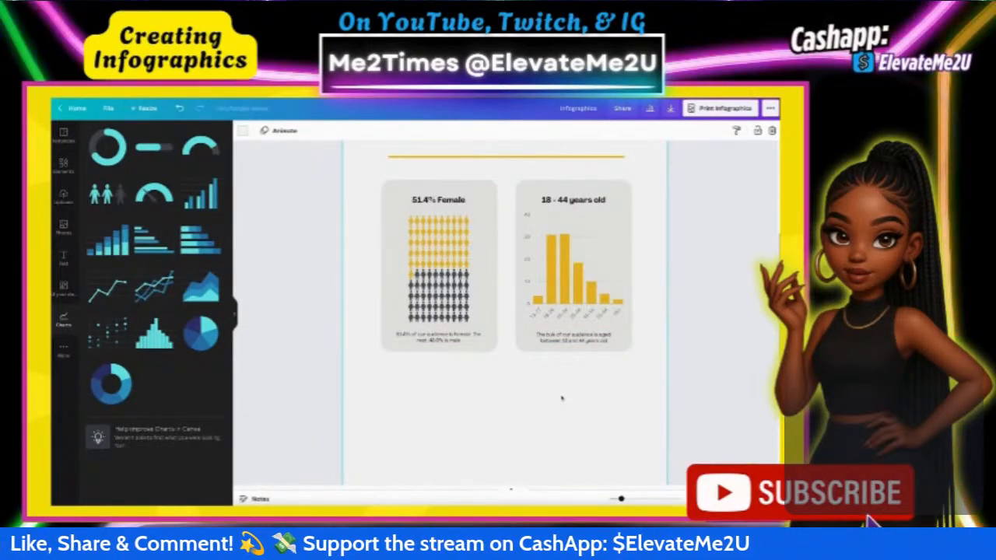
Step: Review the infographic from its title through the two cards to the remaining template content below
scroll(561, 398, "up", 3)
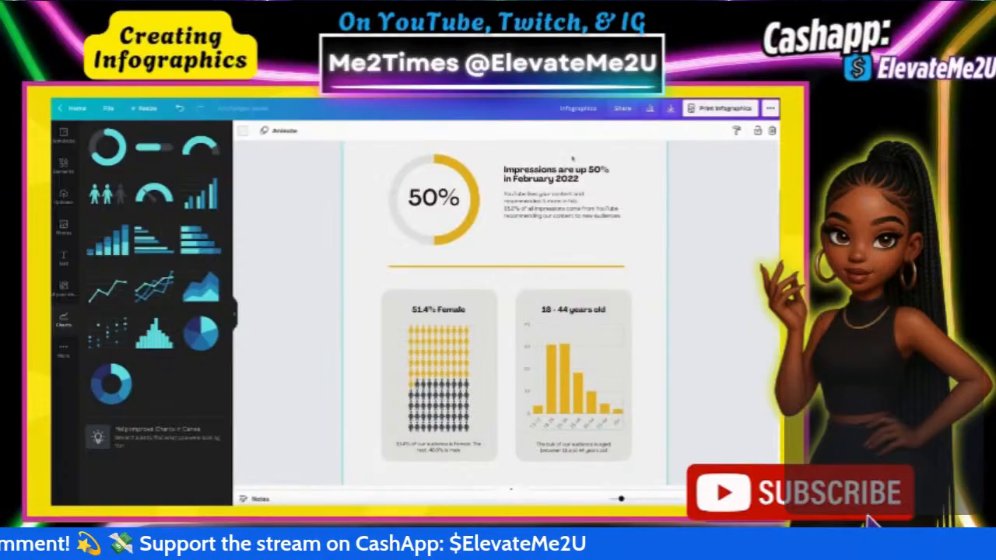
scroll(415, 394, "down", 1)
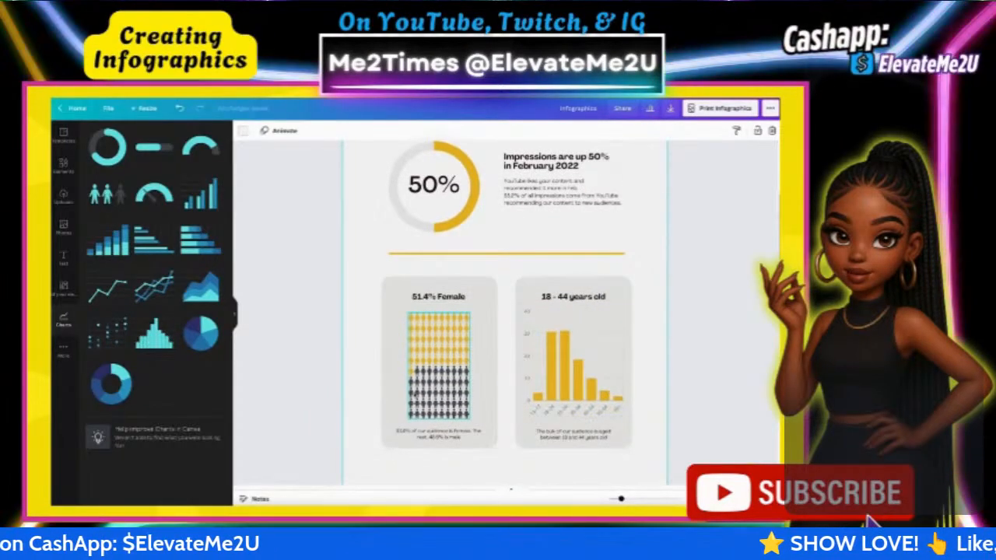
scroll(493, 348, "up", 3)
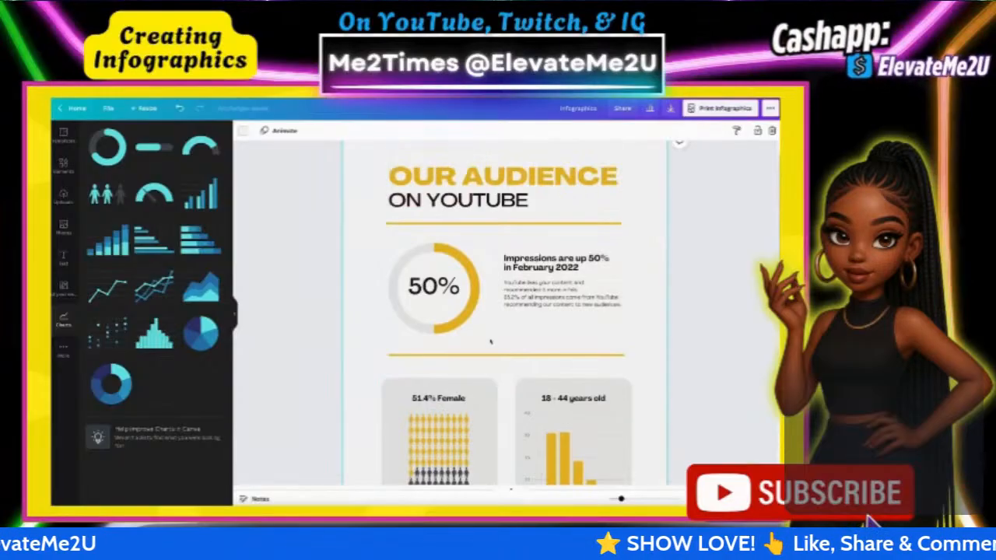
scroll(493, 347, "down", 3)
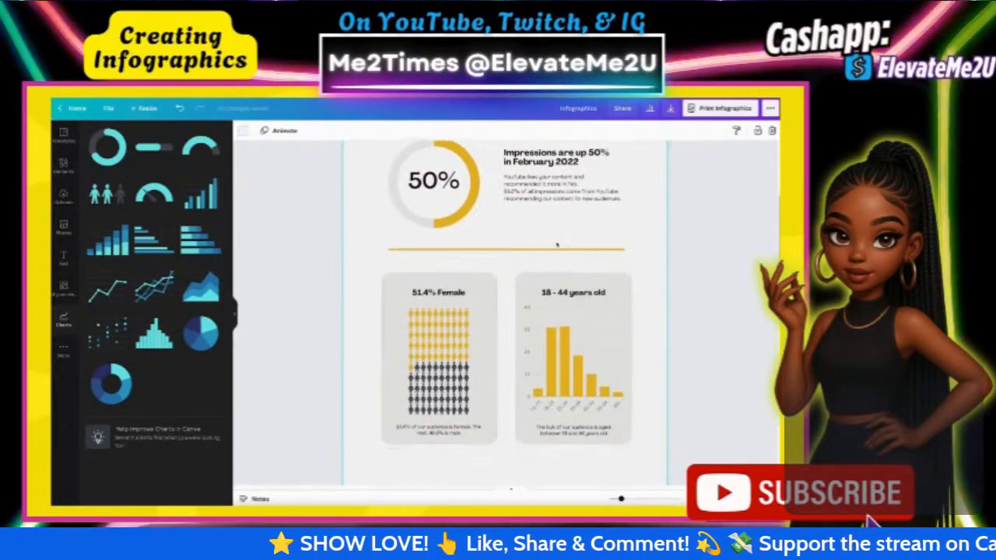
scroll(550, 311, "down", 5)
scroll(615, 346, "down", 1)
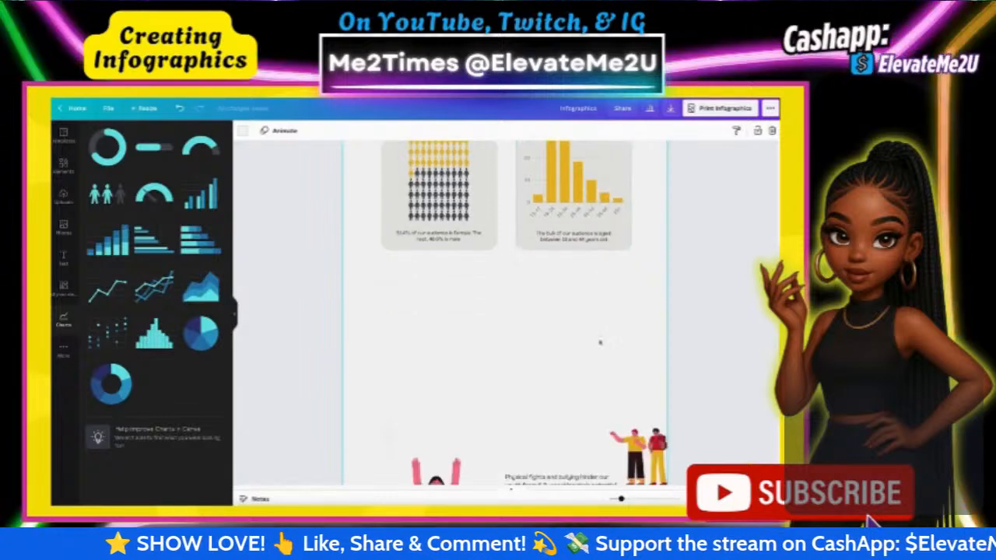
scroll(600, 340, "down", 3)
scroll(453, 406, "up", 10)
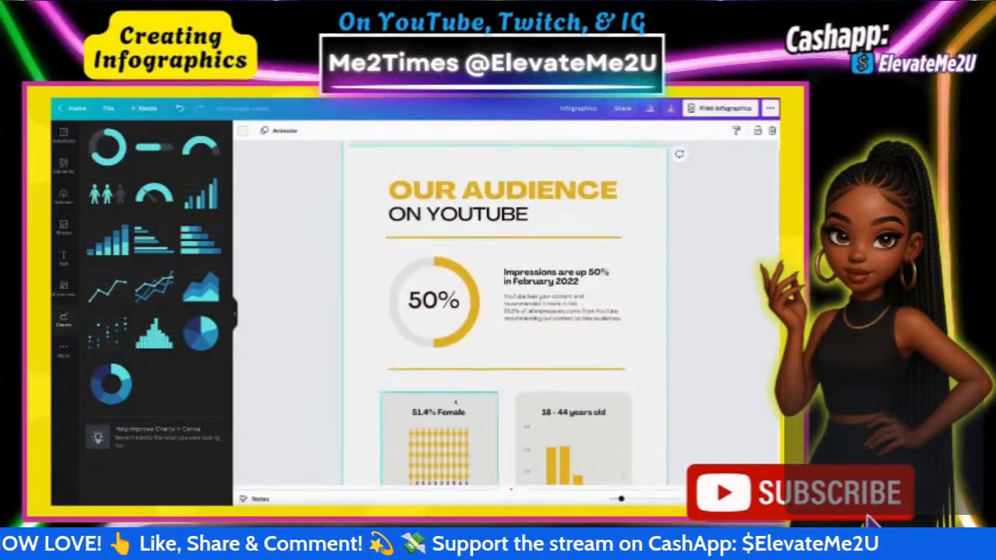
Step: Duplicate the yellow divider line and place the copy beneath the two cards, aligned with the line above them
left_click(535, 370)
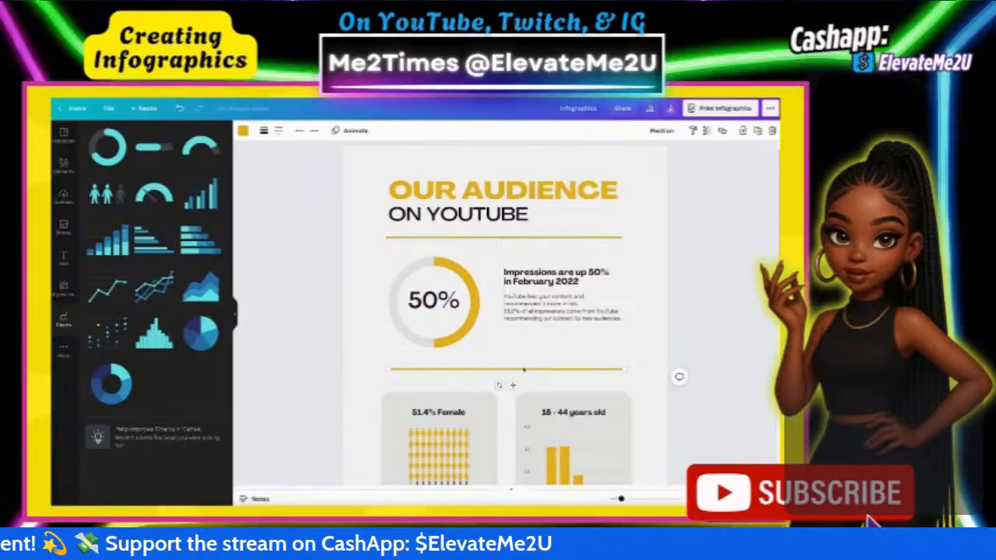
scroll(513, 373, "down", 5)
left_click(507, 382)
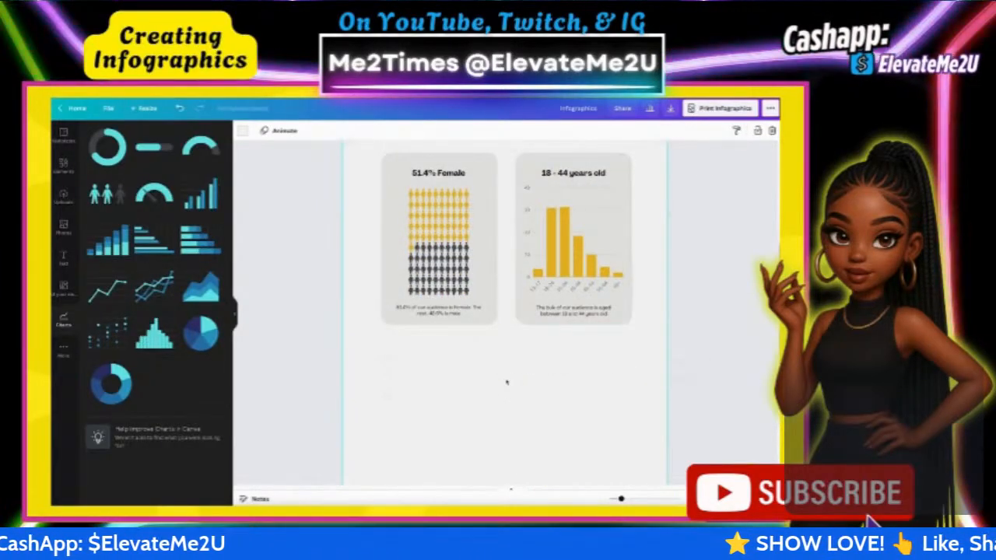
key("ctrl+v")
left_click_drag(512, 328, 513, 365)
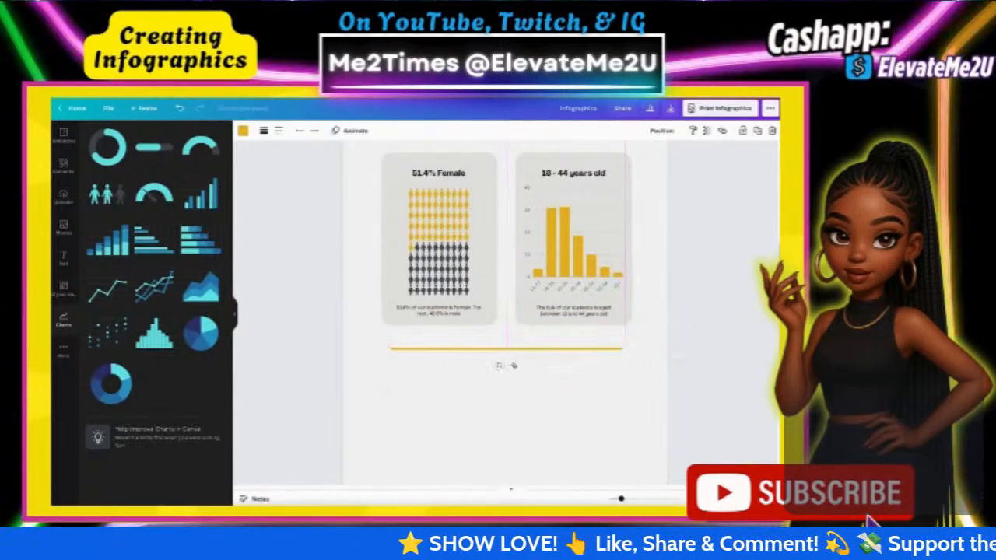
scroll(513, 365, "up", 2)
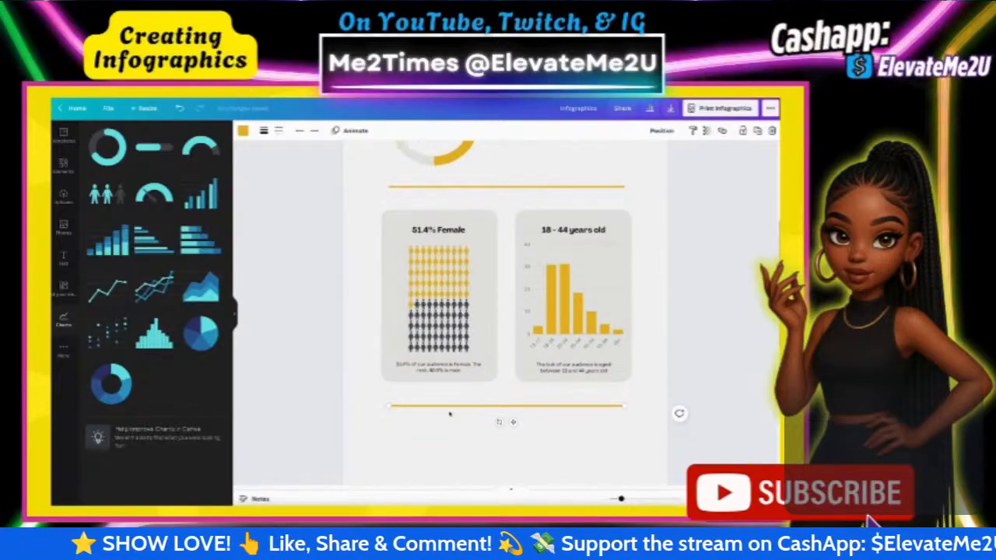
Step: Copy the "Impressions are up 50% in February 2022" text group and place the duplicate below the lower divider, above the donation text
scroll(449, 412, "down", 5)
left_click(488, 298)
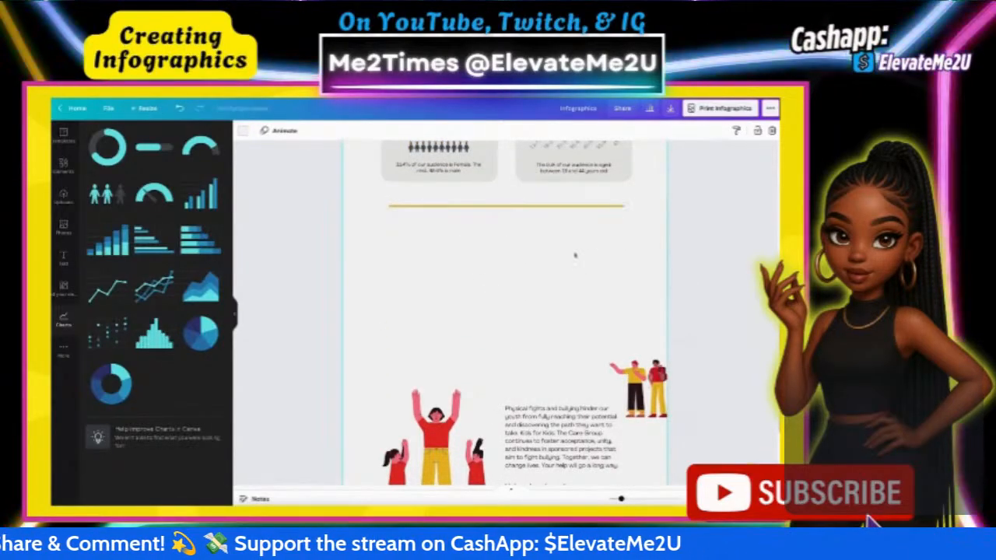
scroll(516, 269, "up", 4)
scroll(515, 271, "up", 3)
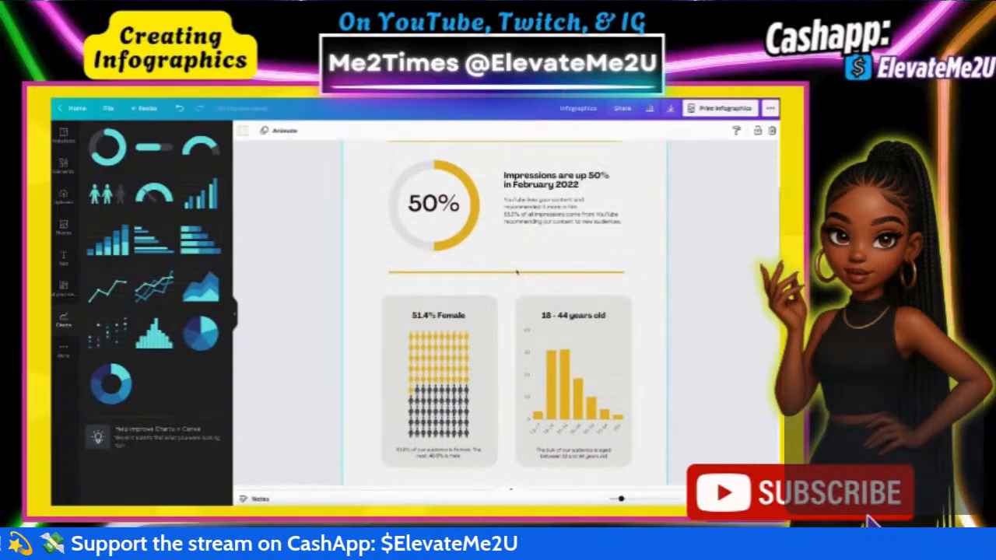
left_click(529, 232)
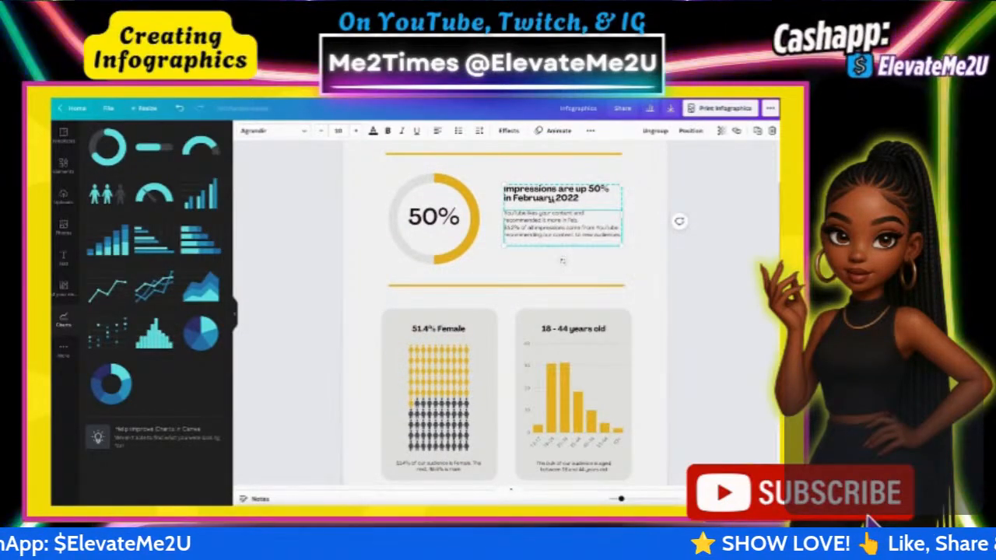
scroll(557, 257, "down", 8)
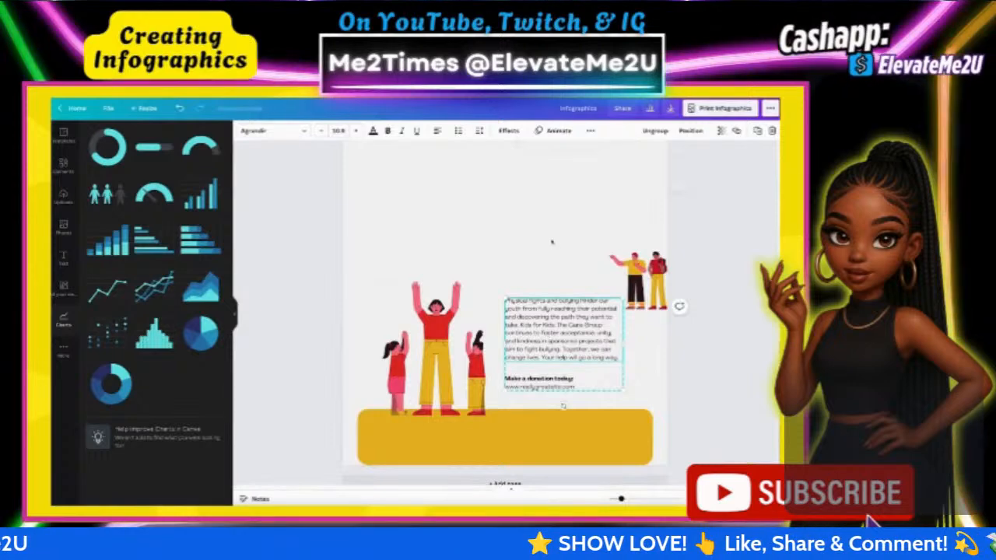
left_click(551, 243)
key("ctrl+v")
left_click_drag(503, 358, 564, 201)
left_click(540, 284)
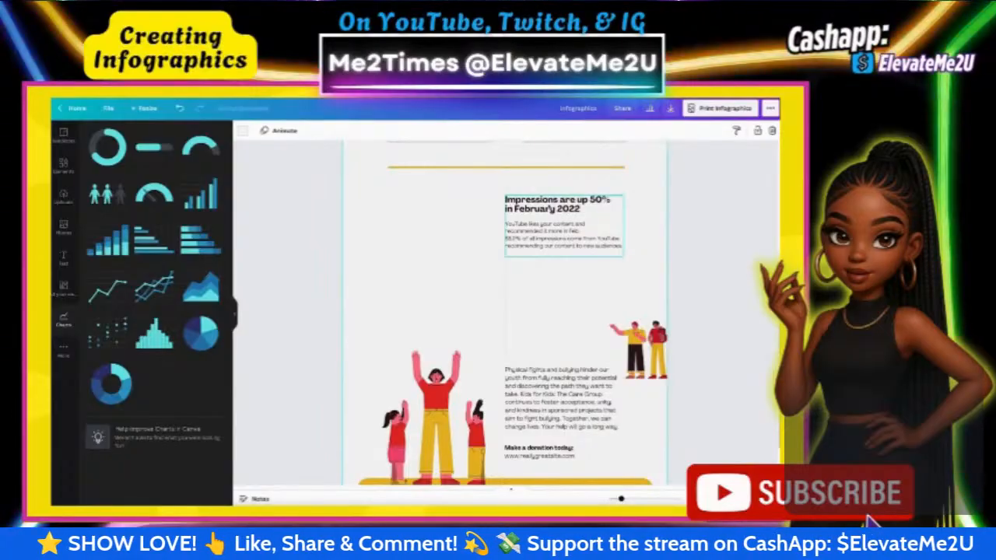
Step: Replace the duplicated "Impressions are up 50% in February 2022" heading with "Top countries"
left_click(550, 210)
left_click(549, 208)
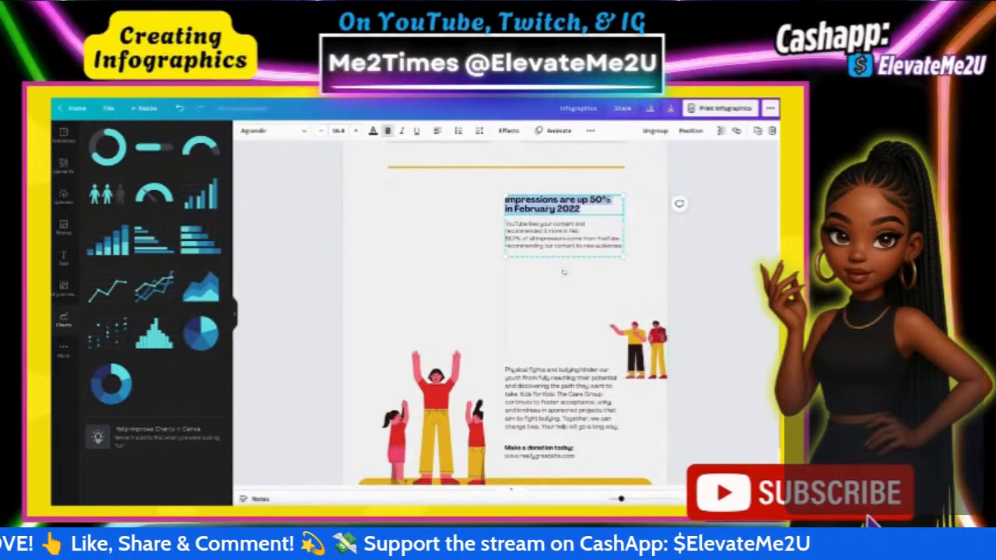
type("Top countries")
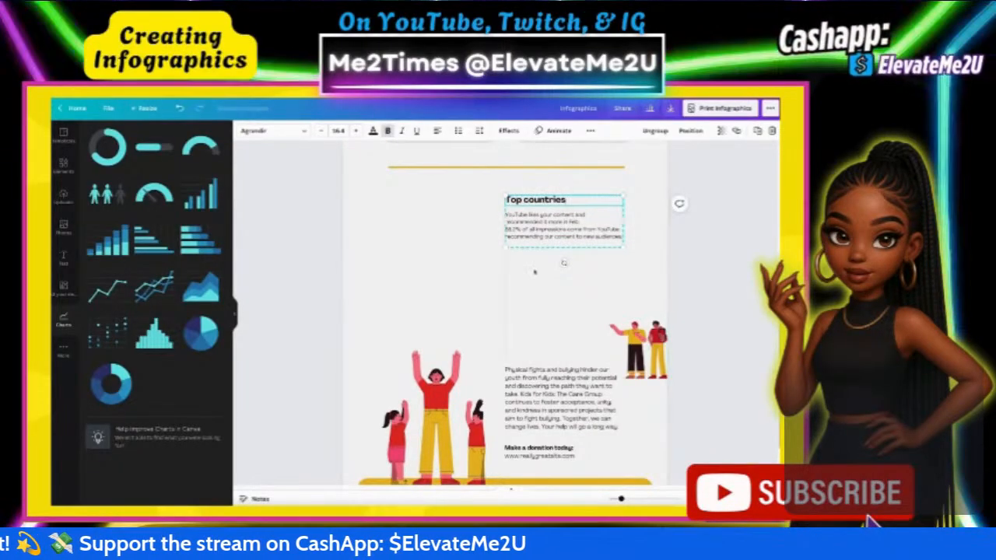
left_click(534, 271)
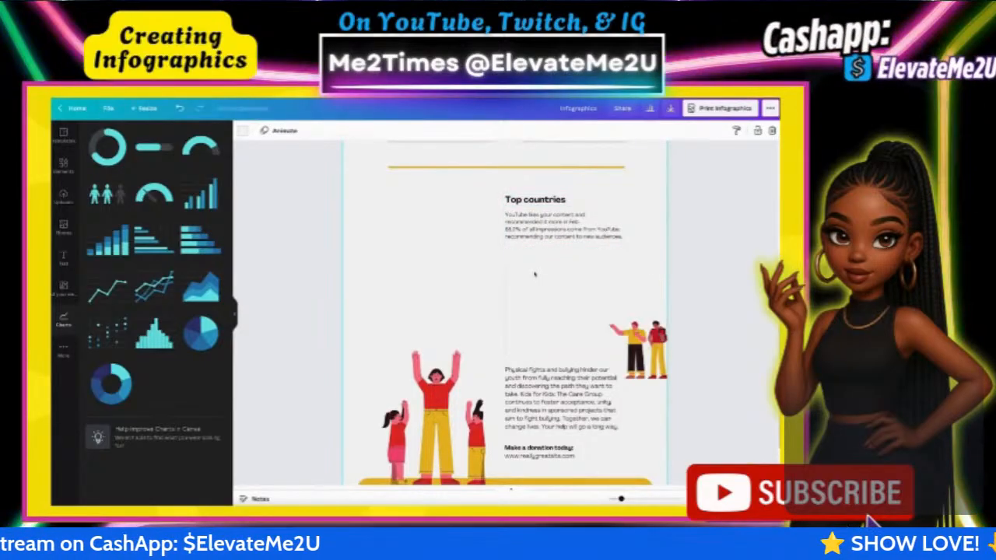
Step: Switch to YouTube Studio's audience analytics and look up the Top geographies list, highlighting its countries and percentages
scroll(534, 272, "up", 2)
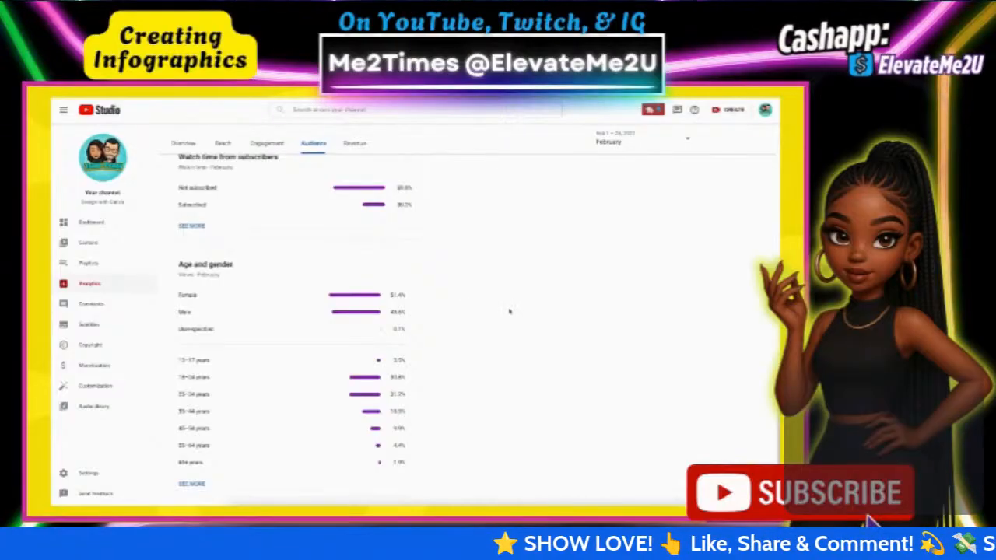
scroll(516, 338, "up", 3)
scroll(517, 339, "up", 3)
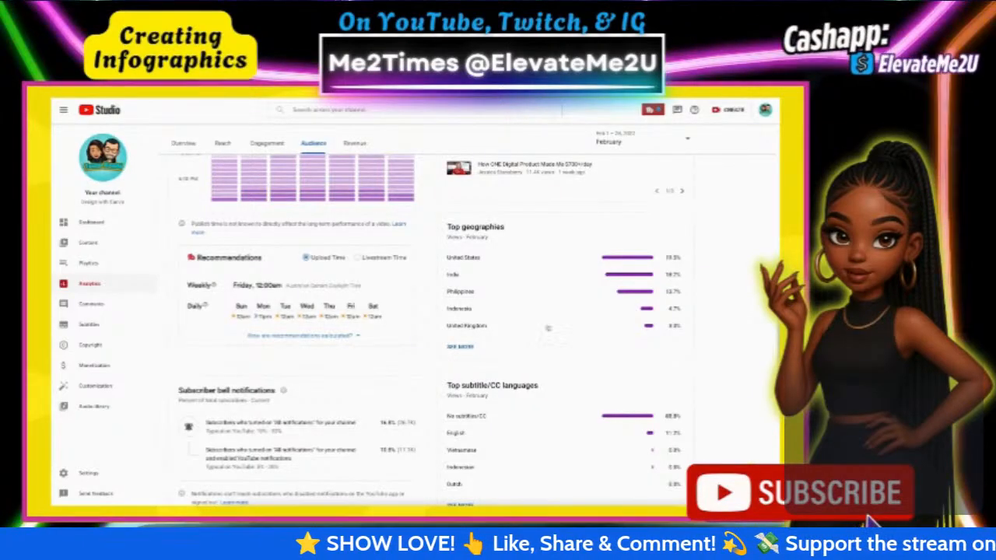
left_click_drag(657, 241, 687, 333)
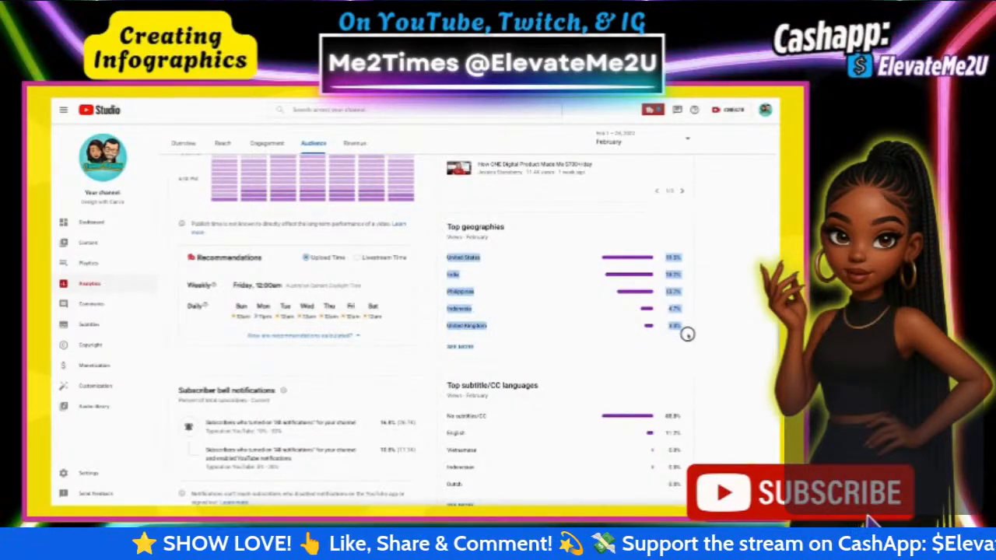
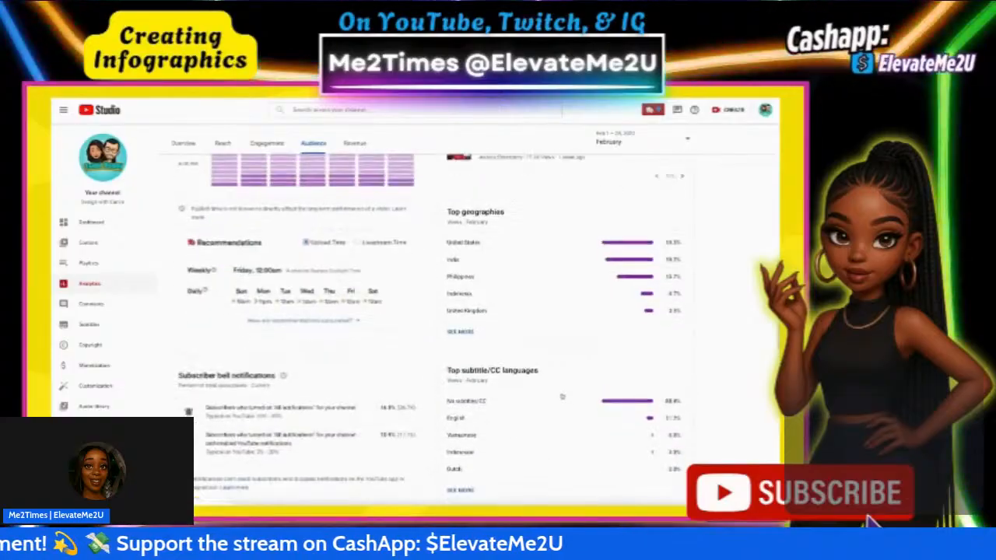
Step: Highlight the 18–24, 25–34 and 35–44 rows in the Age and gender analytics and return to the Canva infographic
scroll(562, 396, "down", 2)
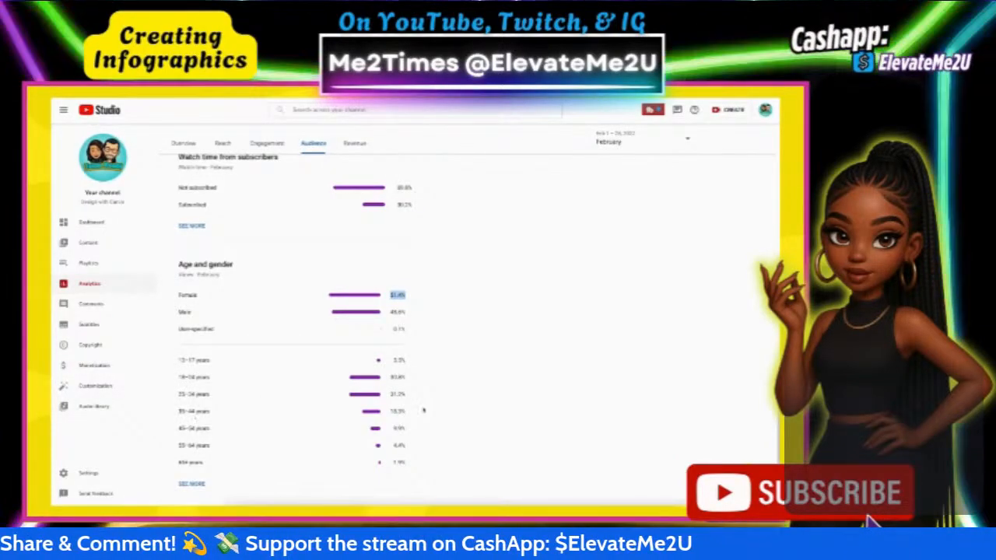
left_click_drag(173, 373, 410, 410)
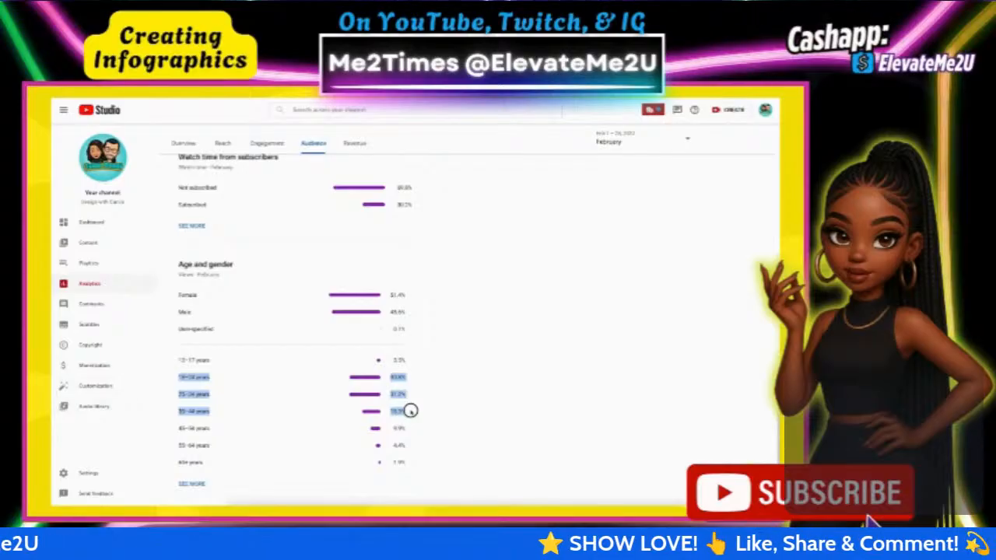
key("ctrl+Tab")
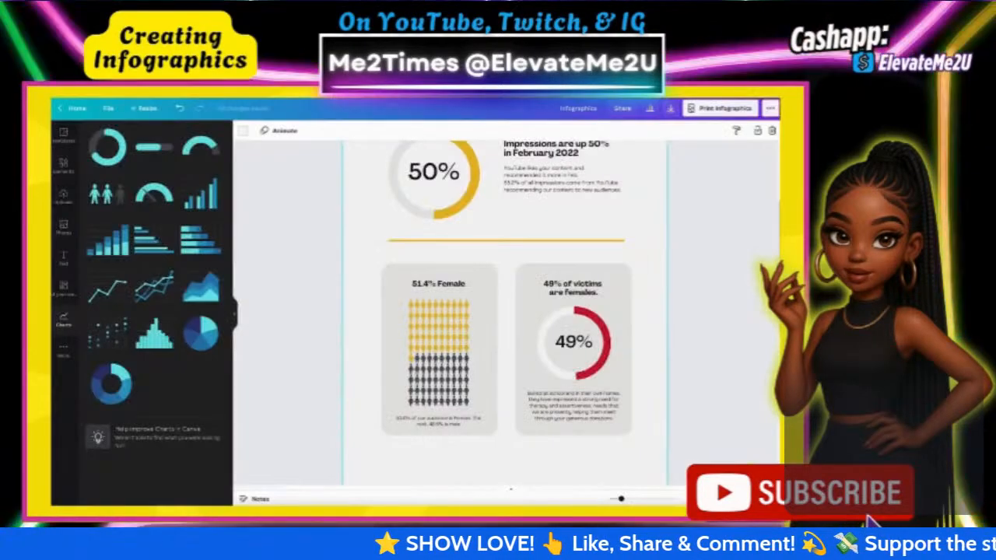
Step: Replace the second card's heading "49% of victims are females." with "18 - 44 years old"
double_click(591, 290)
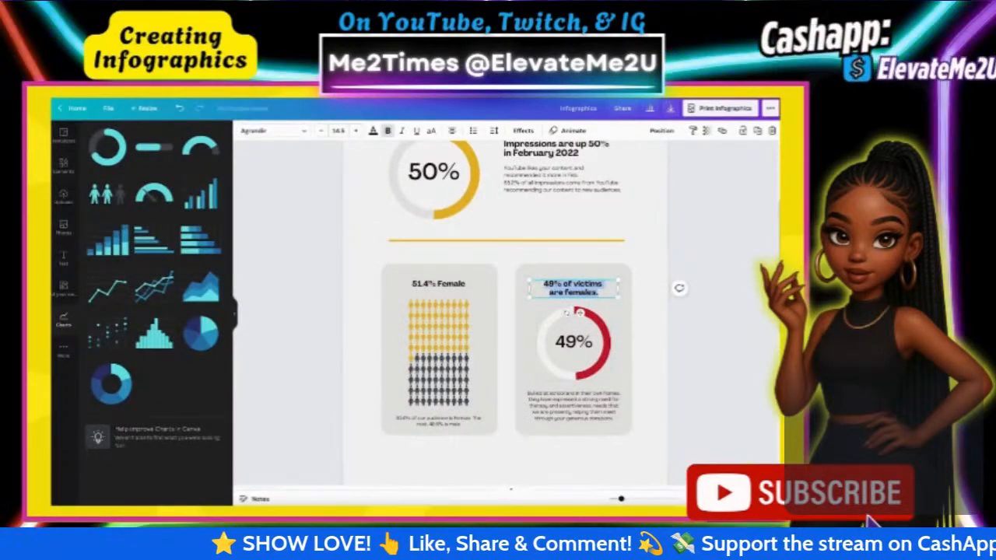
key("BackSpace")
type("18 - 44 years old")
Step: Delete the red 49% progress ring from the second card and move the card's paragraph below it
left_click(585, 366)
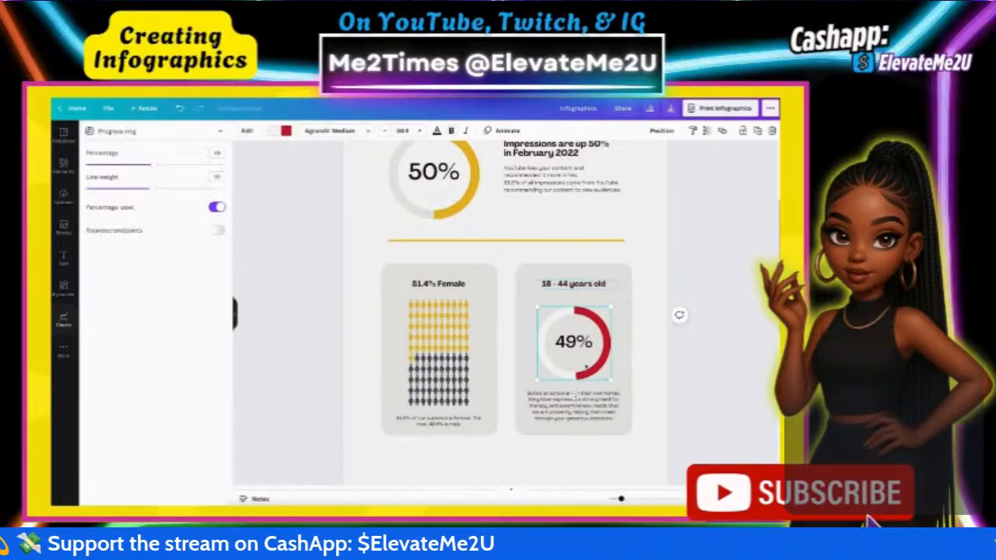
key("Delete")
left_click(578, 406)
left_click_drag(579, 406, 579, 462)
Step: Insert a histogram chart on the infographic and change its type to a bar chart
left_click(567, 364)
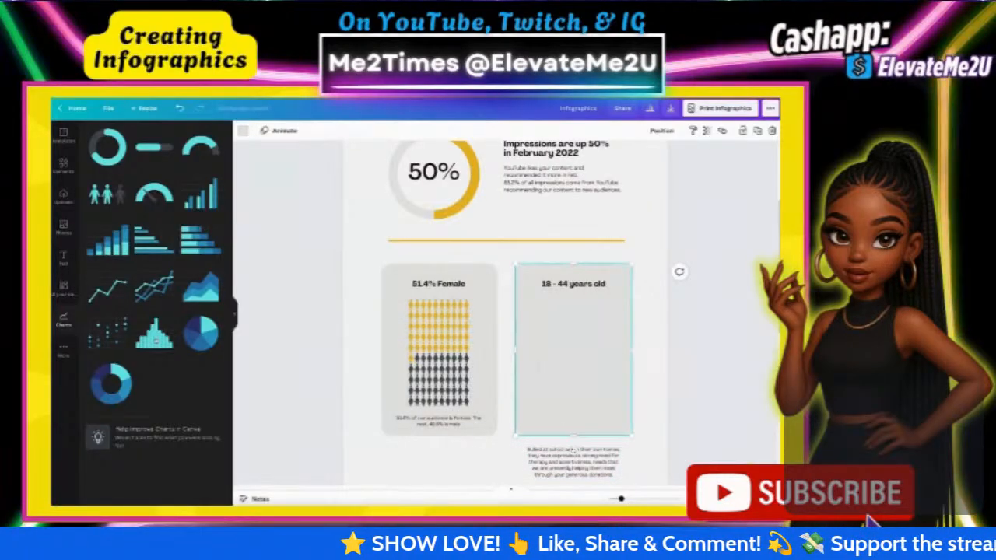
left_click(154, 338)
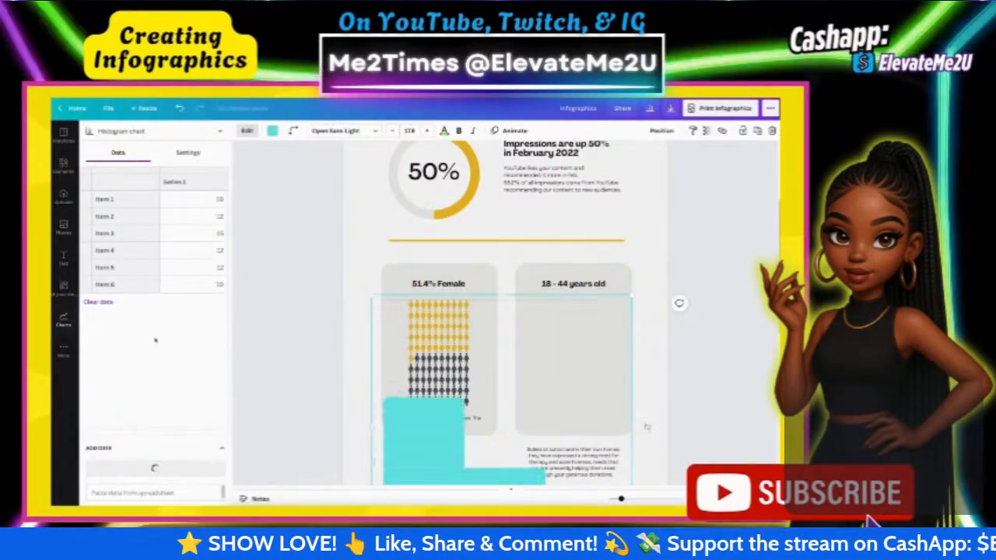
left_click(121, 131)
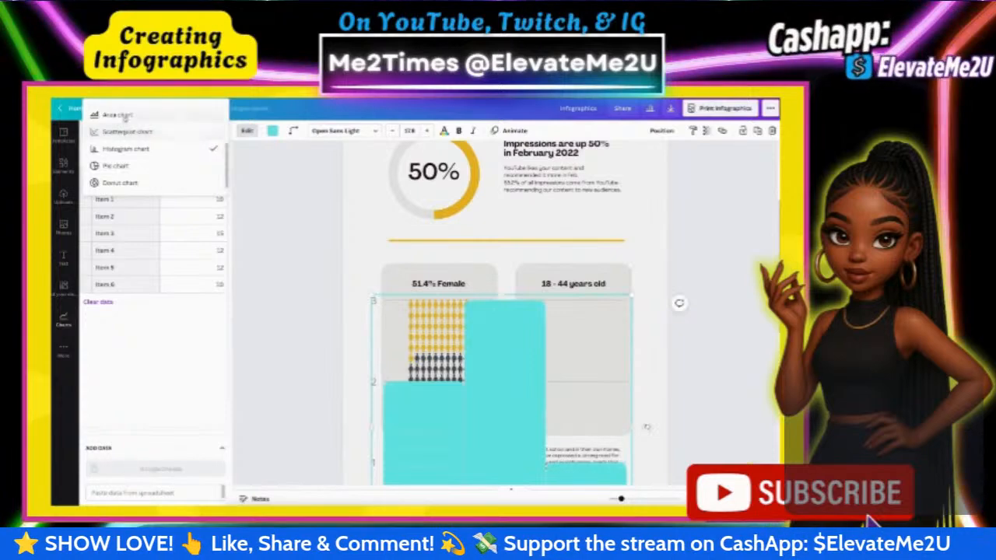
left_click(117, 111)
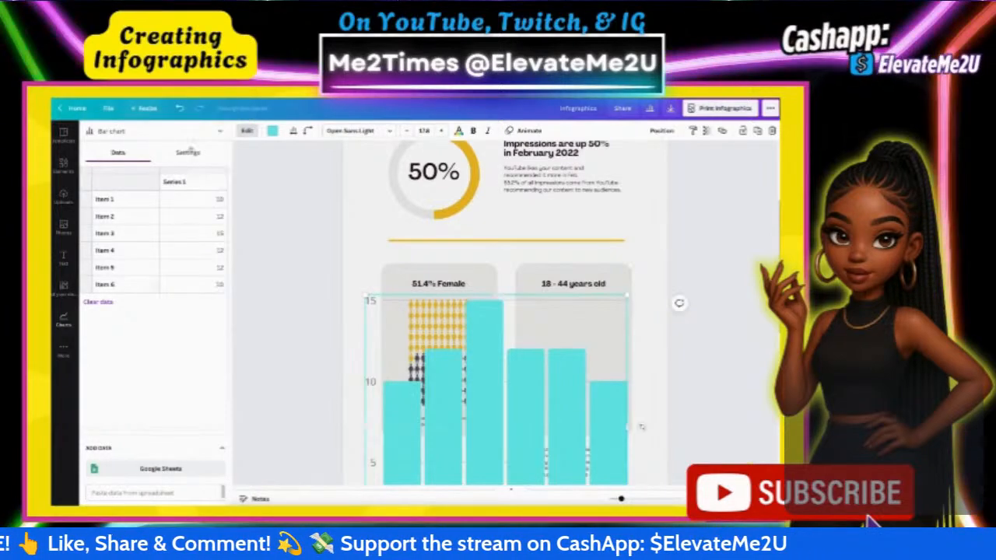
Step: Shrink the bar chart and position it inside the second card under the "18 - 44 years old" heading
scroll(646, 389, "down", 1)
left_click_drag(626, 211, 531, 444)
left_click_drag(421, 446, 579, 288)
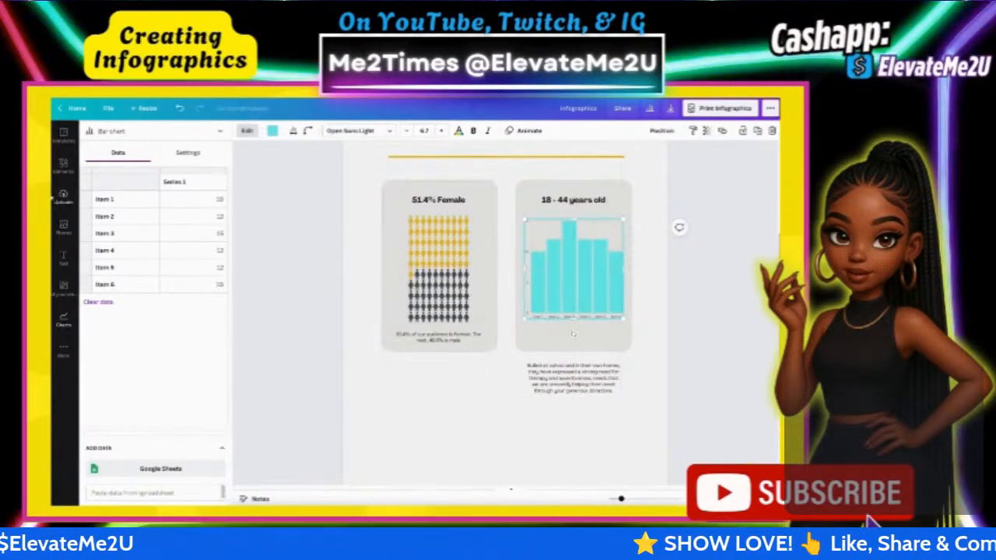
Step: Inspect the chart's Item 2 data row and check the age breakdown in YouTube Studio before returning to the chart
left_click(157, 216)
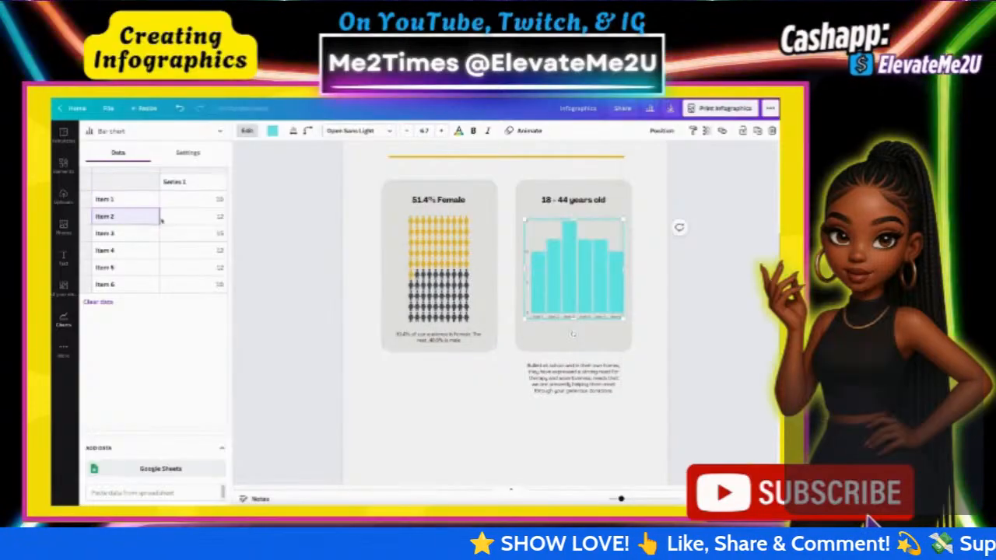
left_click(117, 217)
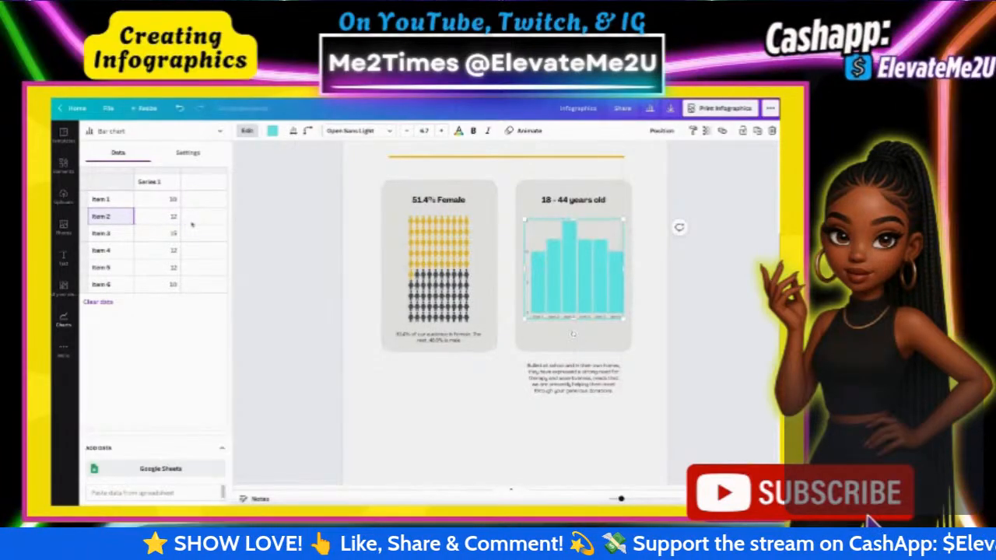
key("ctrl+Tab")
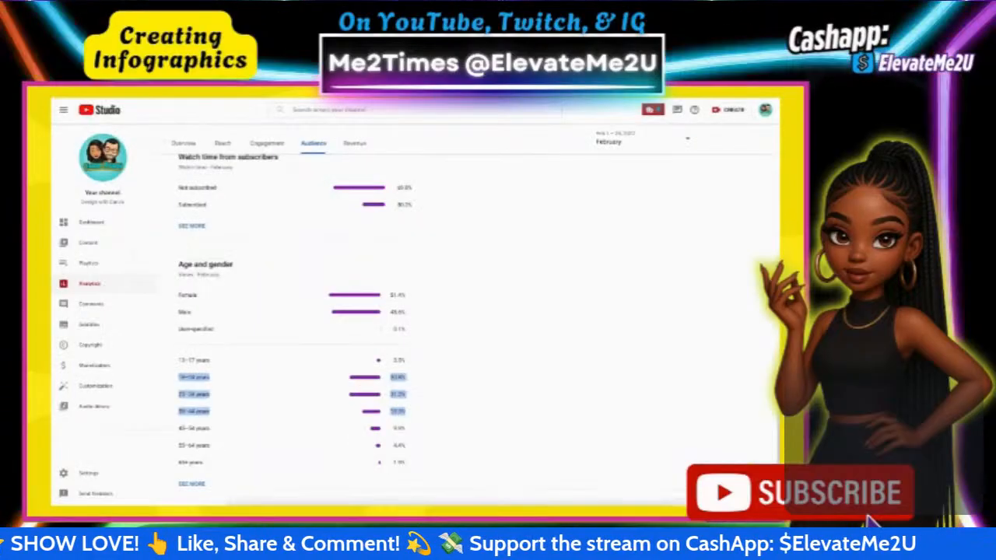
left_click(212, 362)
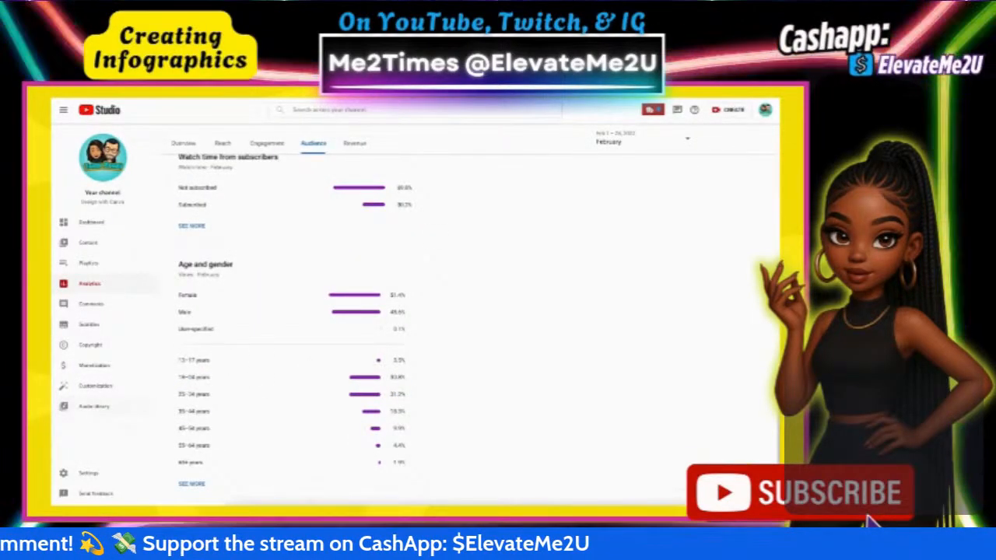
key("ctrl+shift+Tab")
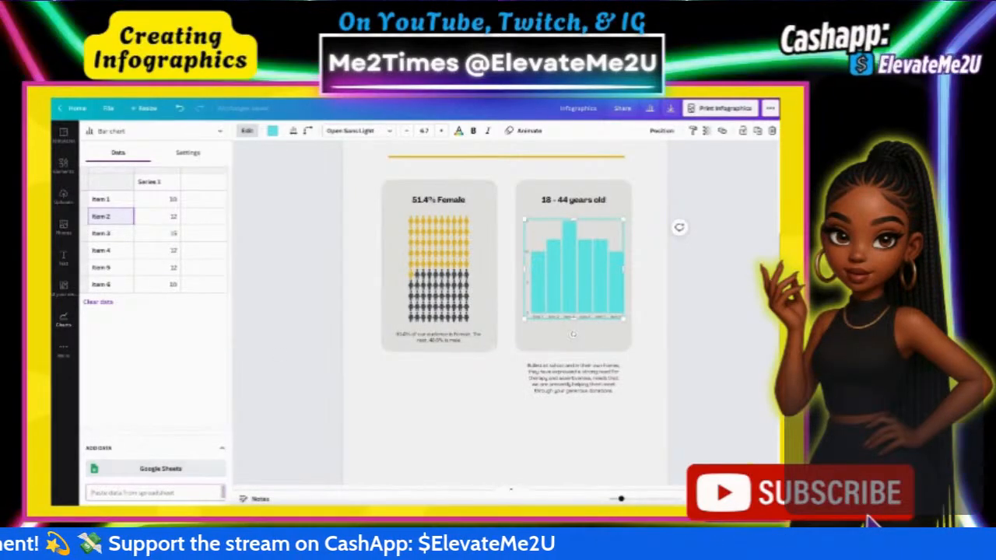
Step: Switch to the "YouTube Feb Data" Google Sheet and copy the age ranges 13-17 through 65+ with their percentages
key("ctrl+Tab")
left_click(156, 260)
left_click(74, 152)
left_click_drag(125, 193, 86, 154)
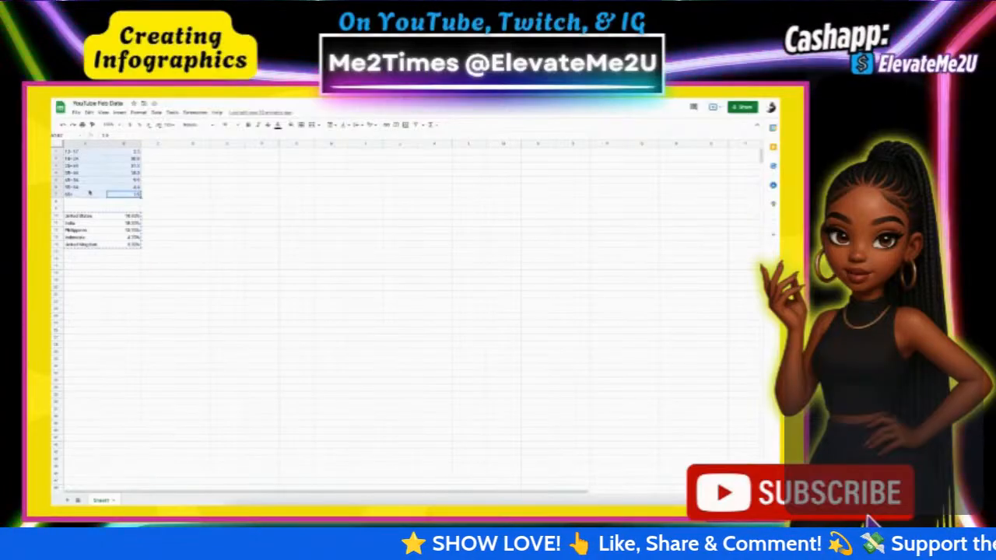
key("ctrl+c")
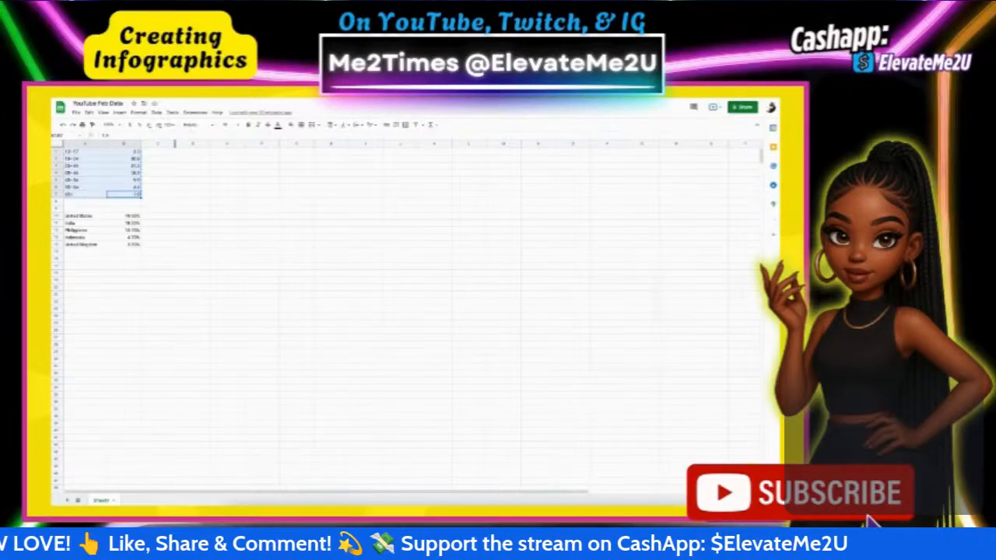
Step: Return to Canva and paste the copied age-range table into the bar chart as its data
key("ctrl+Tab")
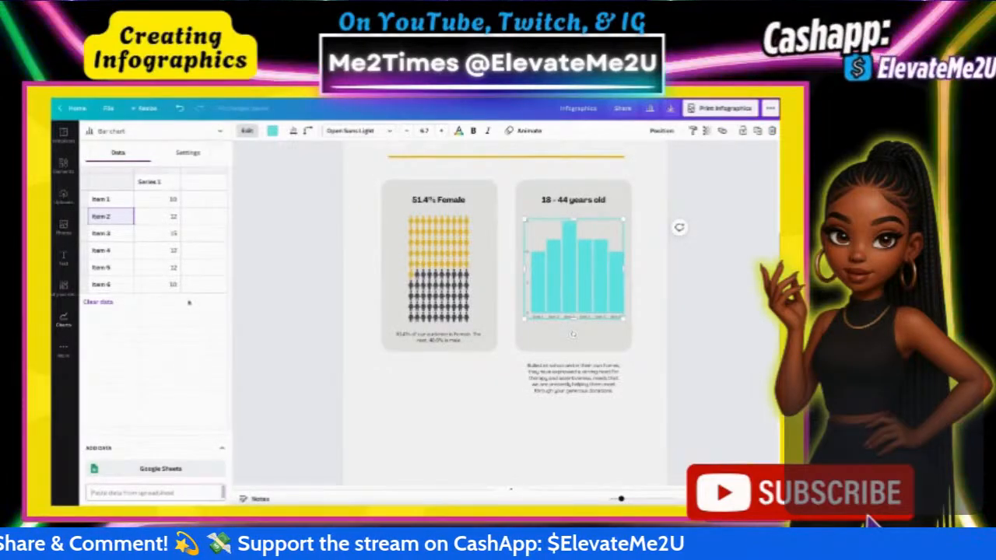
left_click(123, 493)
key("ctrl+v")
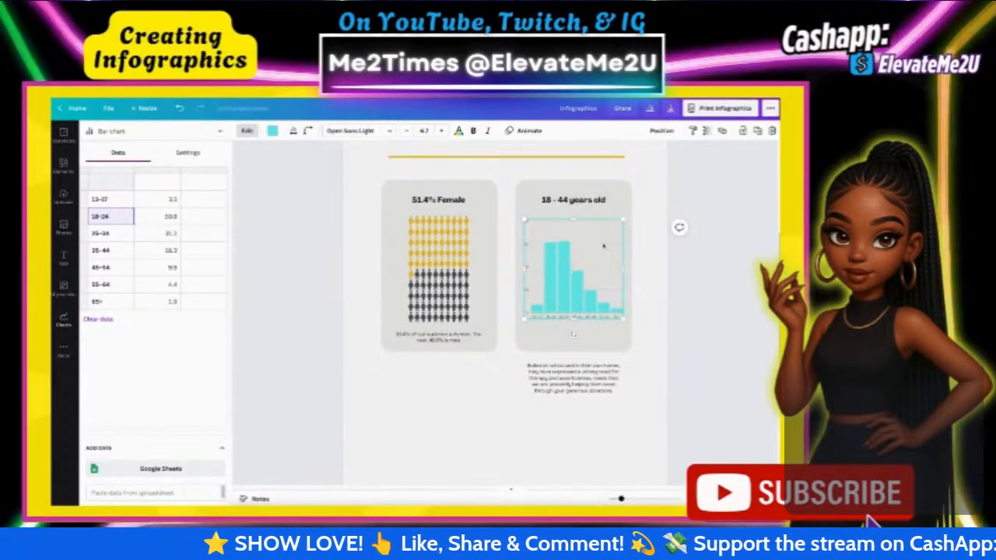
Step: Shrink the bar chart slightly within the second card and recolour its bars to the document's yellow
left_click_drag(622, 318, 582, 301)
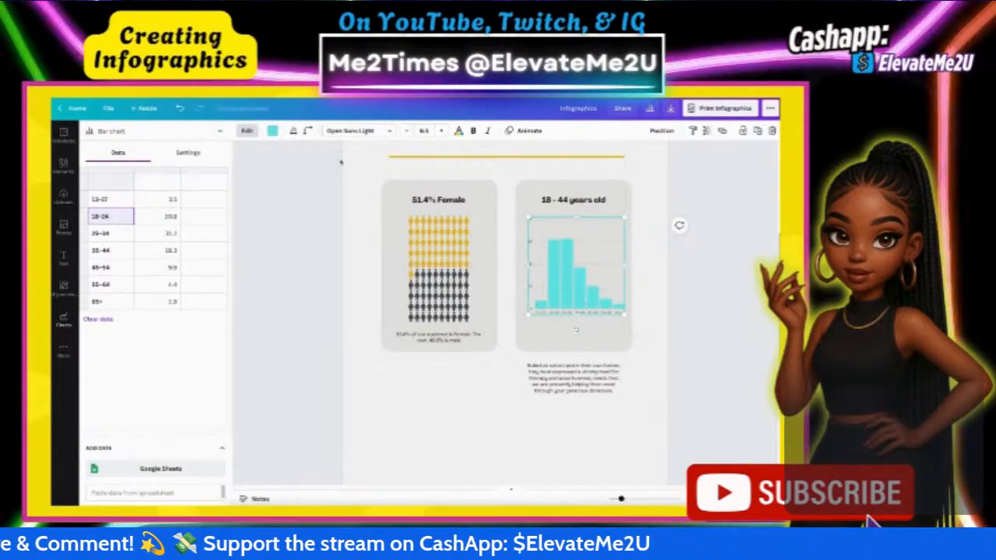
left_click(273, 131)
left_click(121, 199)
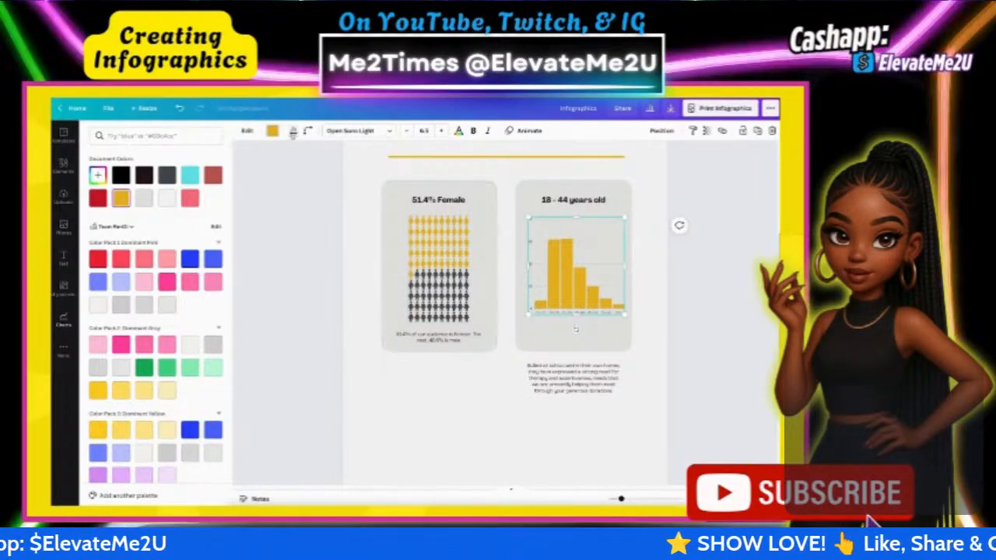
Step: Widen the chart's column spacing slightly and enlarge its labels to size 8.5, repositioning the chart in the card
left_click(293, 132)
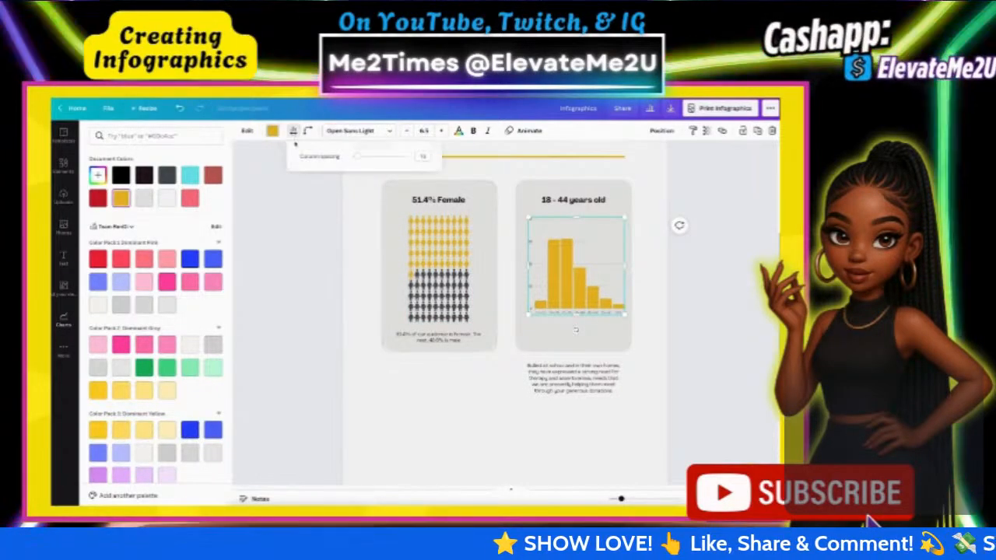
left_click_drag(350, 155, 365, 156)
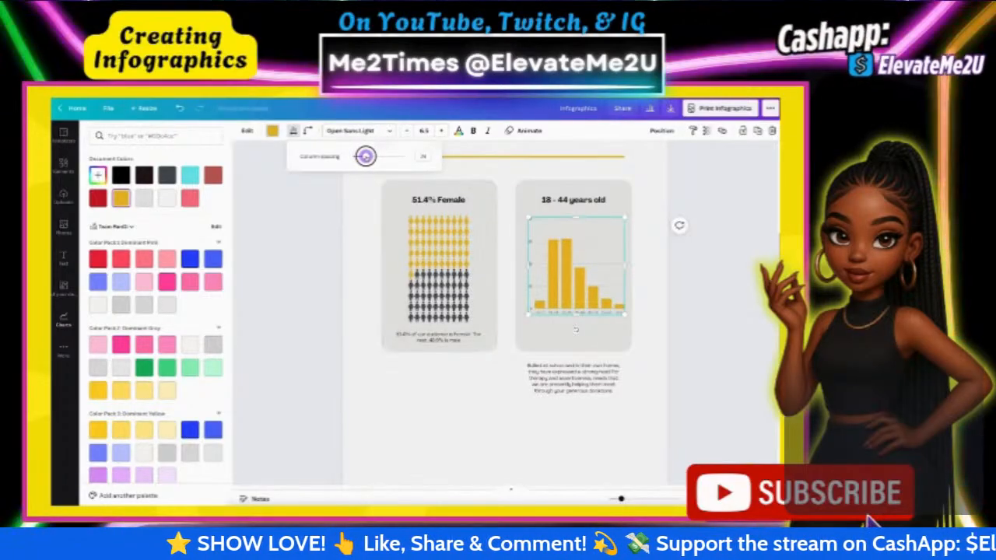
left_click(307, 132)
left_click(308, 131)
mouse_move(361, 156)
left_mouse_down()
mouse_move(396, 156)
mouse_move(344, 156)
left_mouse_up()
left_click(247, 131)
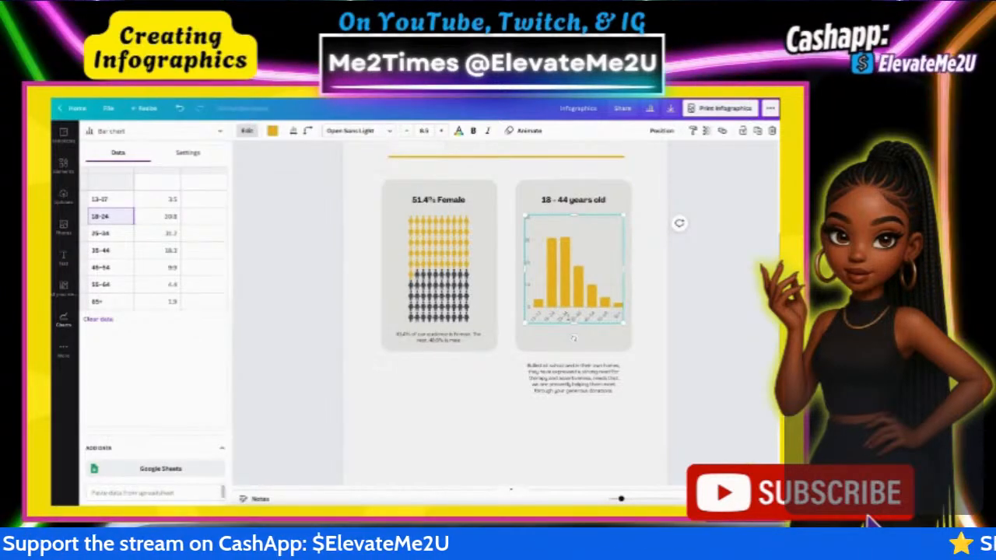
left_click_drag(568, 287, 567, 283)
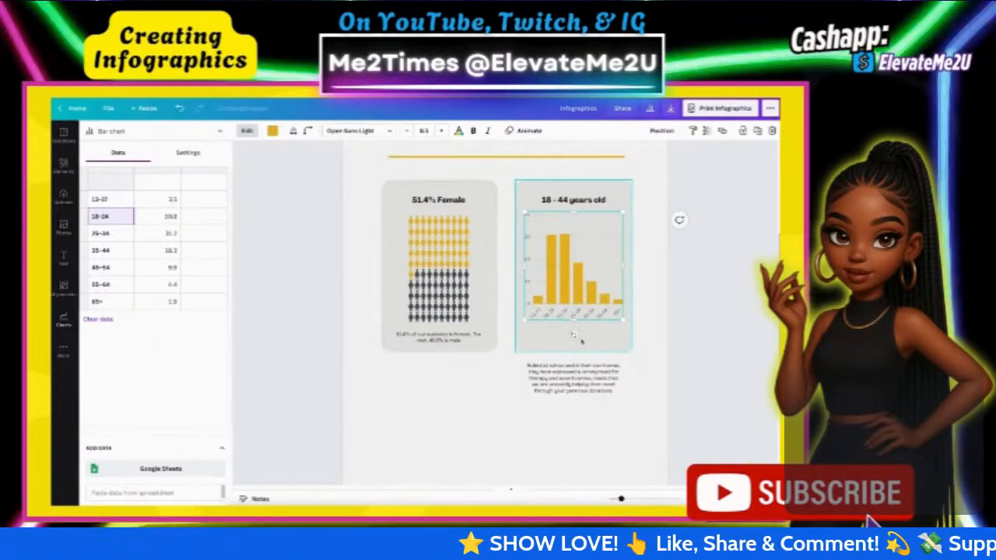
Step: Replace the placeholder paragraph below the age card with "The bulk of our audience is aged between 18 and 44 years old"
left_click(557, 379)
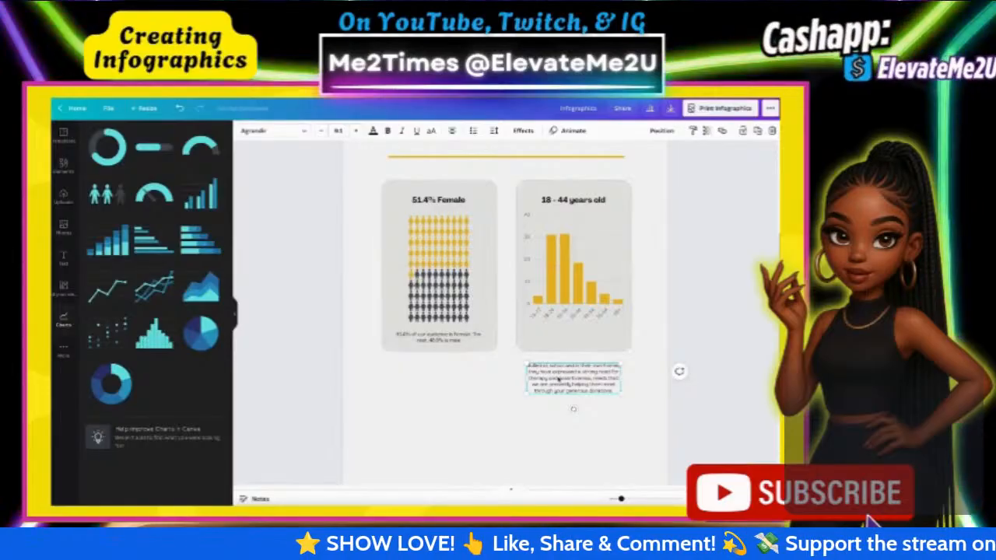
double_click(556, 379)
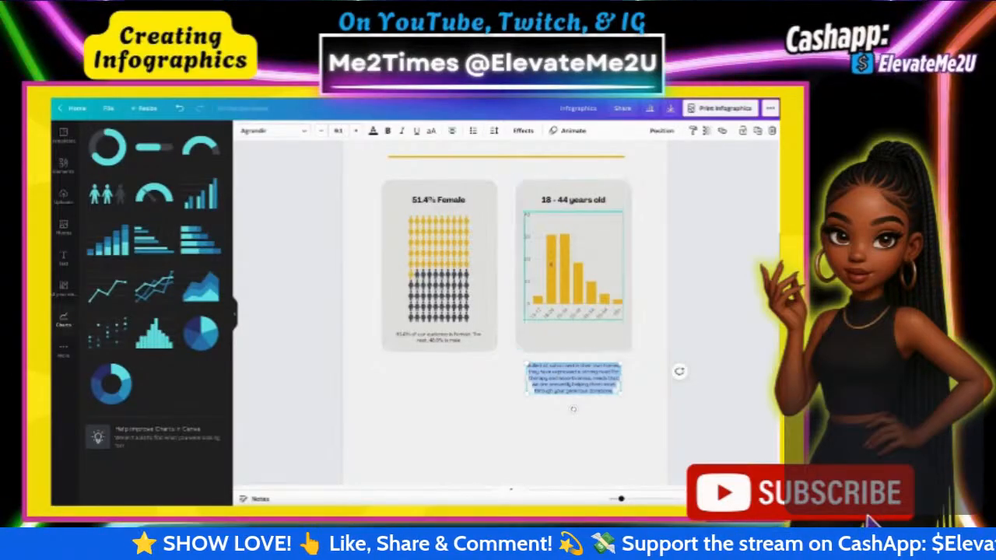
key("alt+Tab")
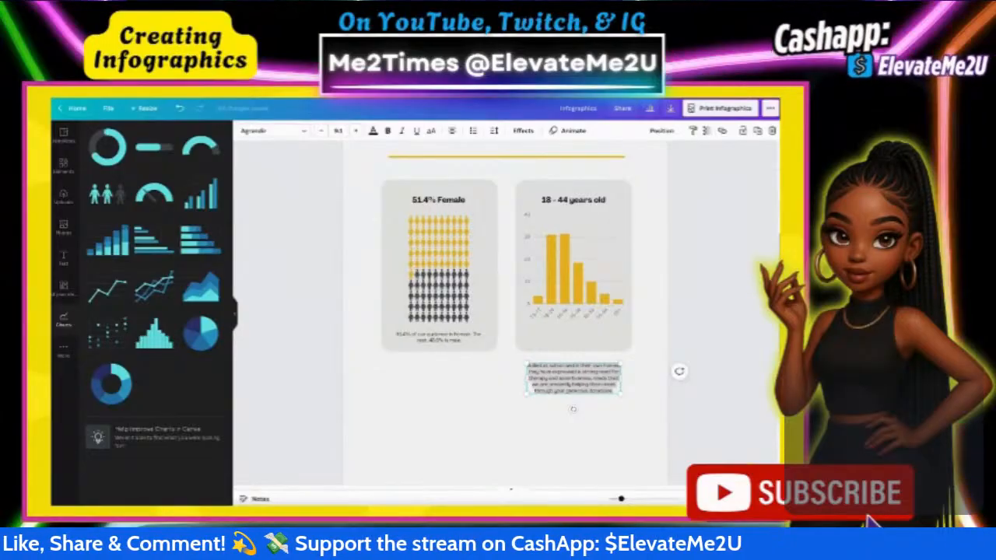
double_click(562, 383)
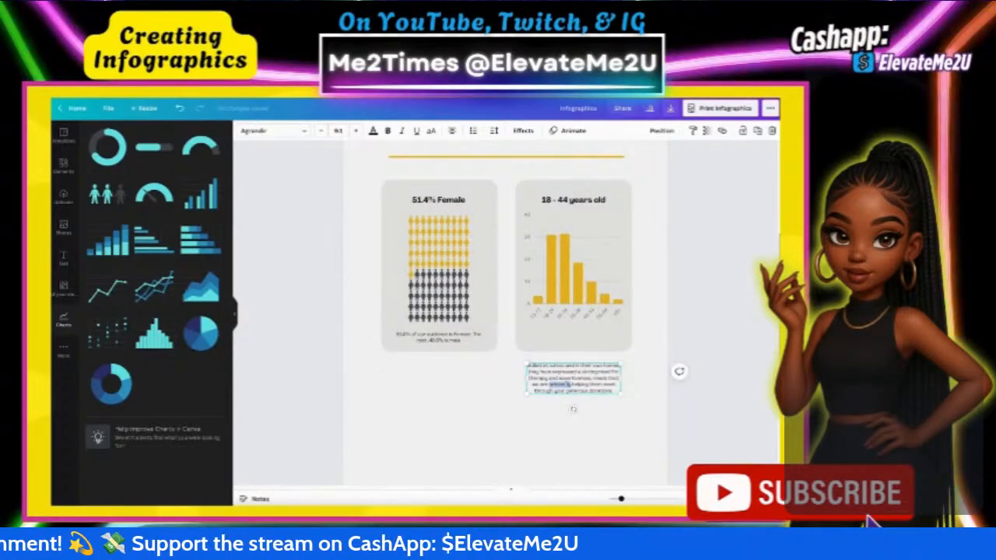
key("ctrl+a")
key("ctrl+v")
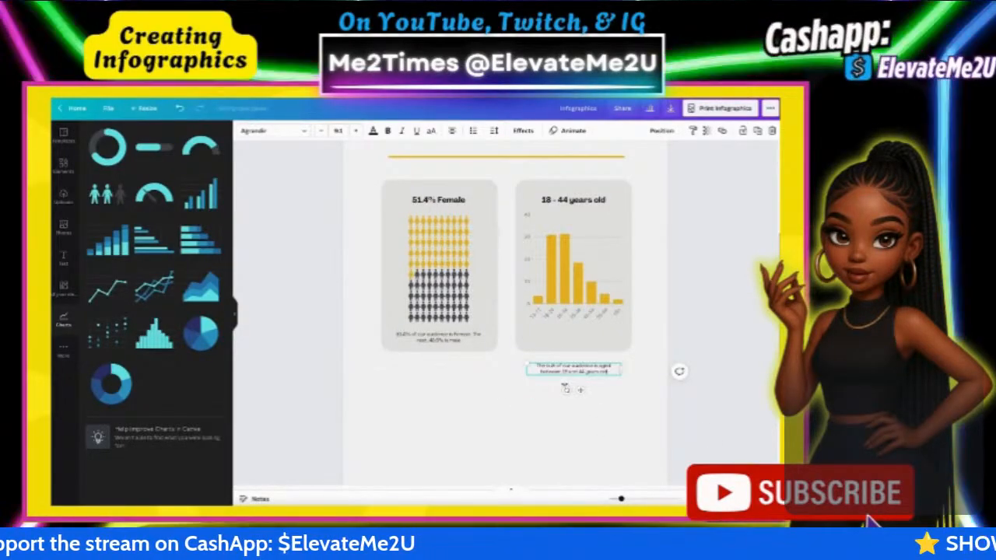
Step: Move the age caption into the second card beneath the bar chart, level with the gender card's caption
left_click(572, 420)
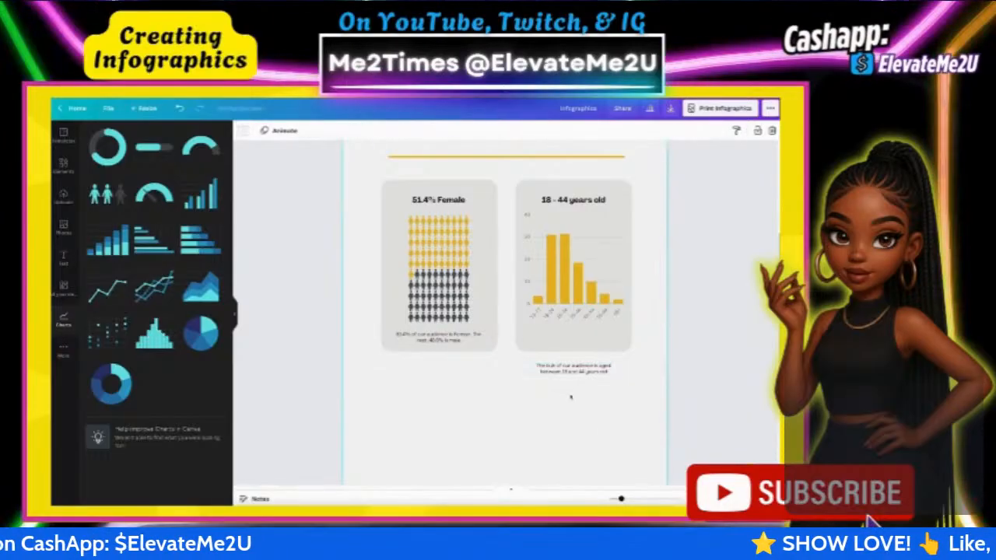
left_click_drag(570, 374, 569, 342)
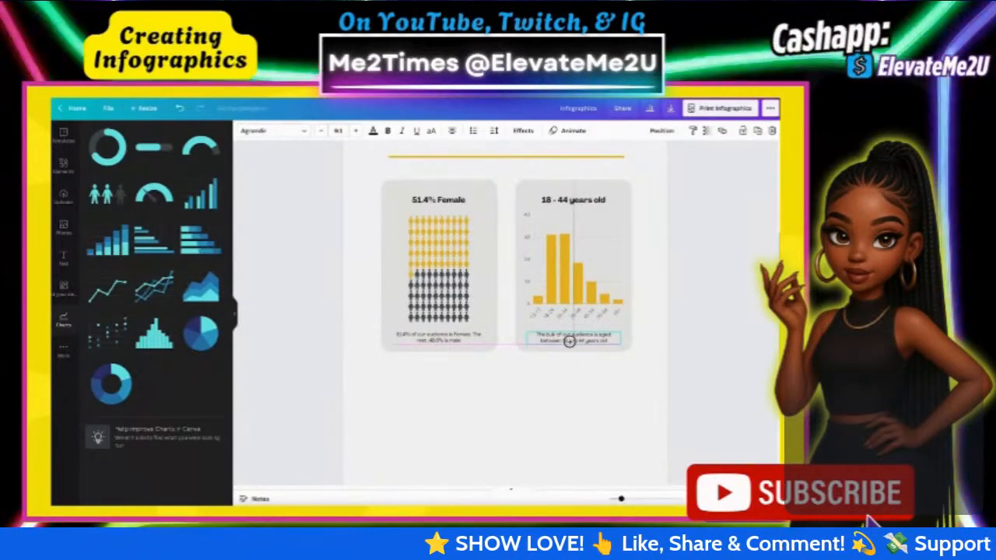
left_click(560, 398)
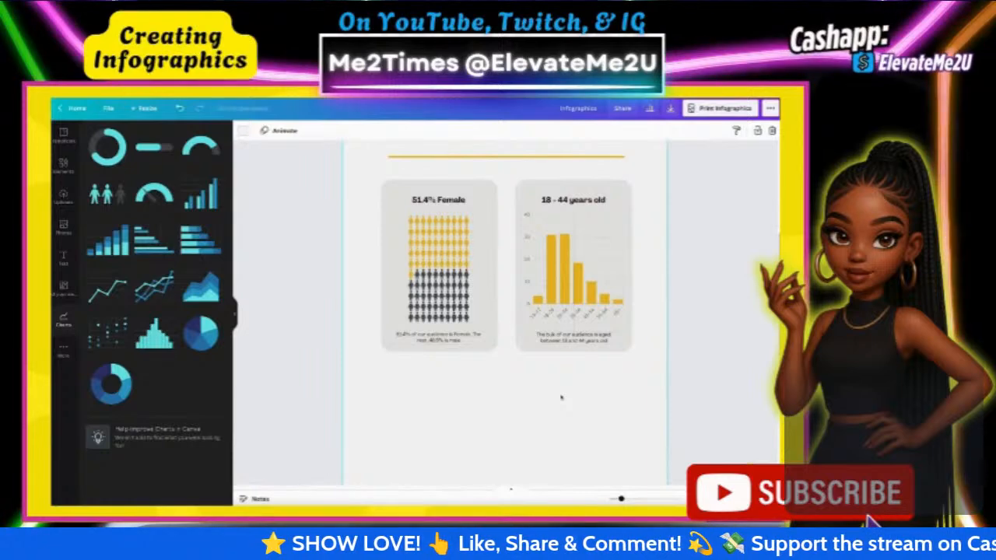
Step: Review the infographic's layout from the title and impressions section down to the illustrations near the page's end
scroll(560, 398, "up", 3)
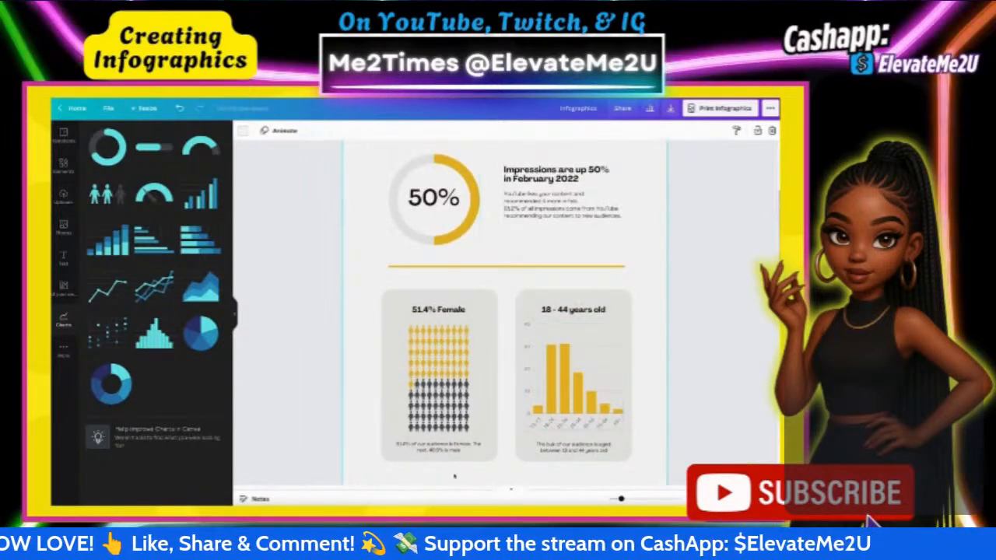
scroll(420, 389, "down", 1)
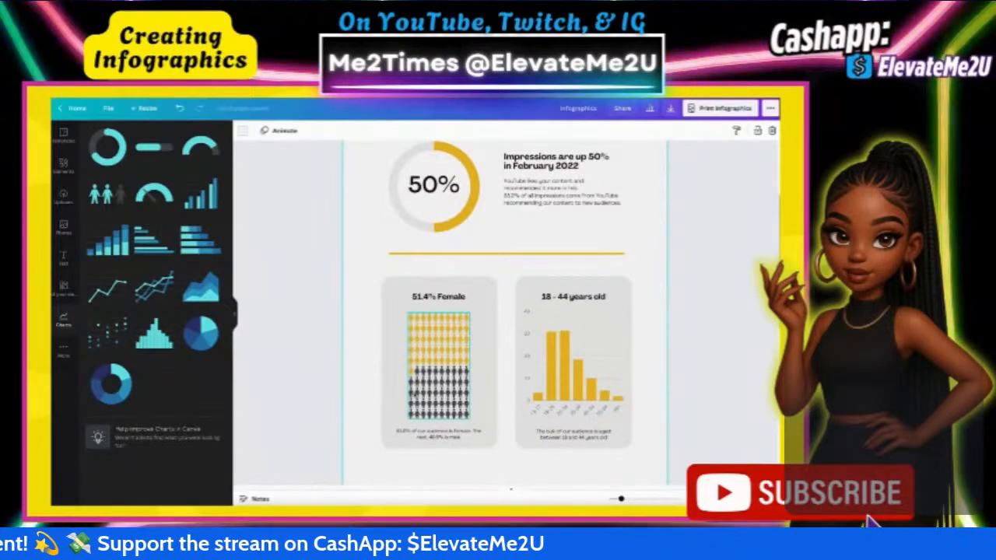
scroll(493, 348, "up", 5)
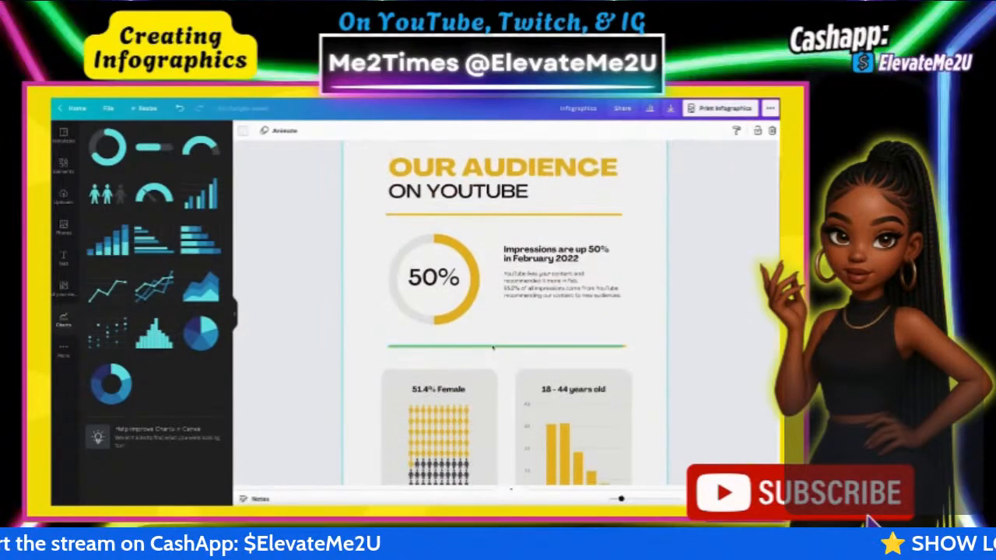
scroll(493, 348, "down", 4)
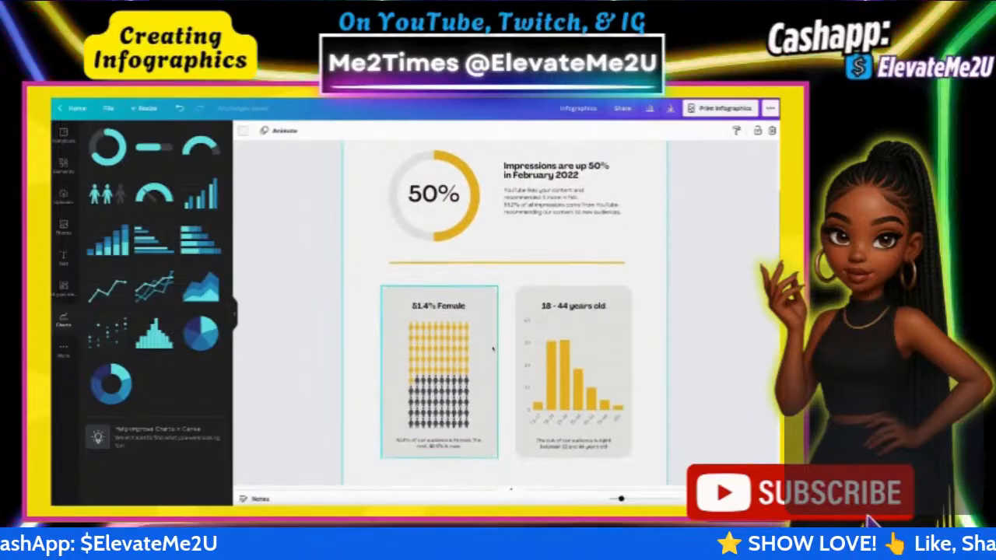
scroll(551, 311, "down", 6)
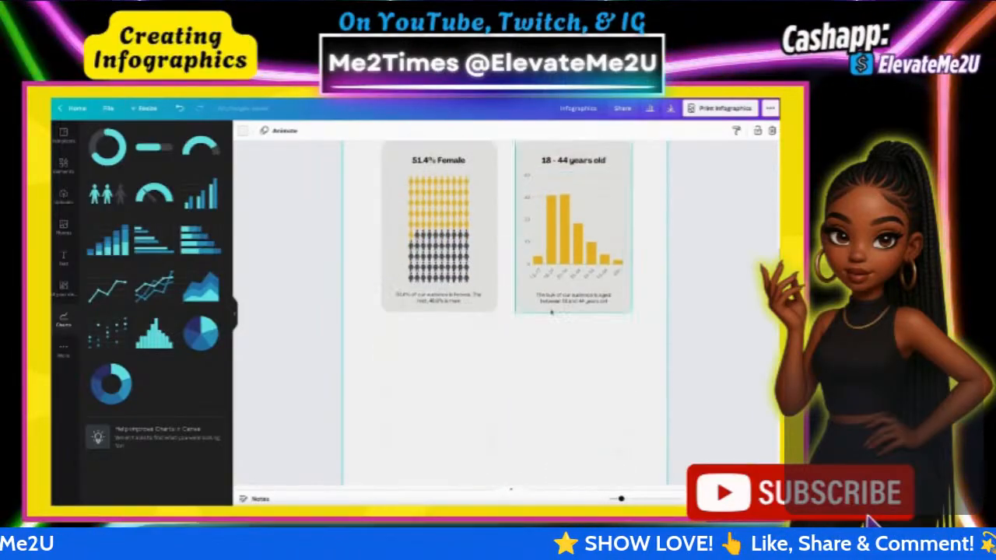
scroll(599, 340, "down", 3)
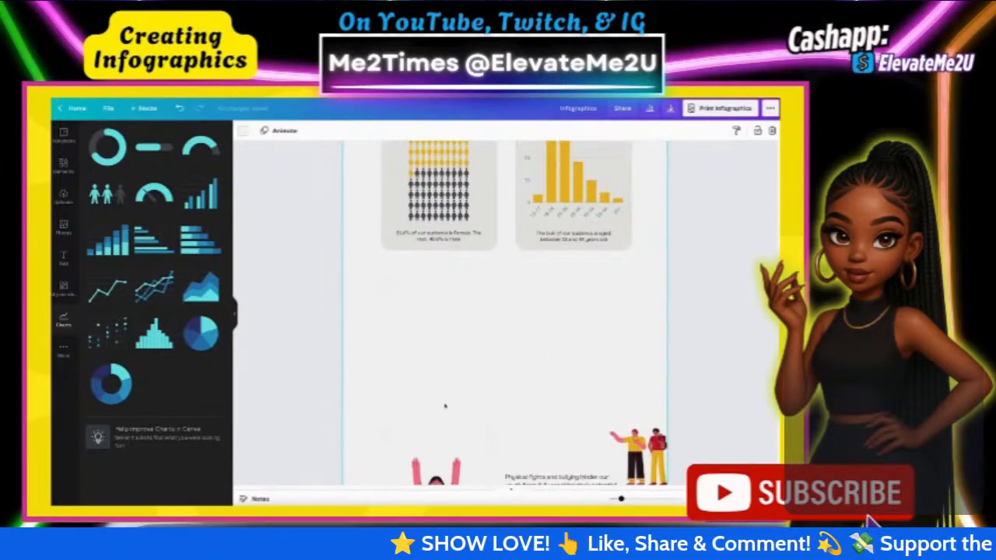
scroll(445, 406, "down", 4)
scroll(453, 404, "up", 15)
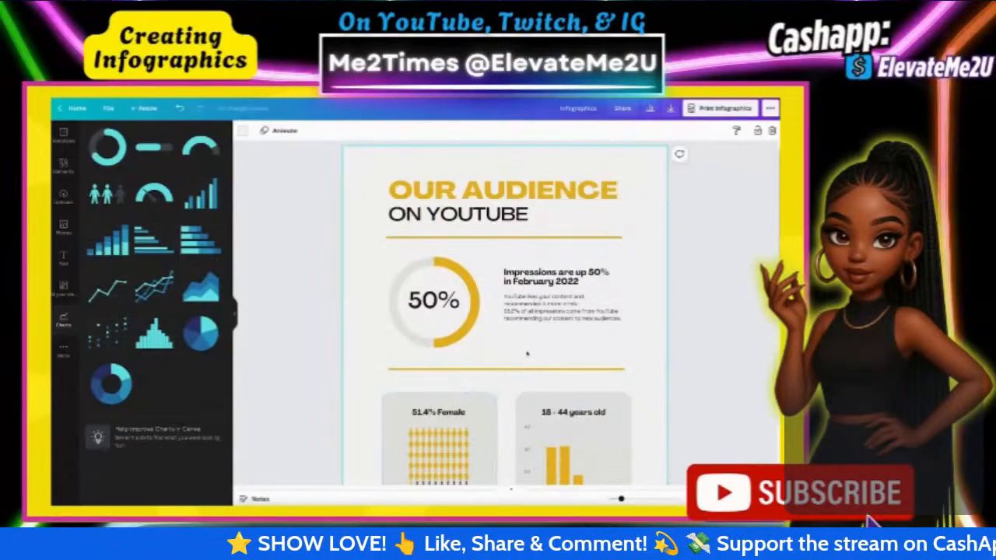
Step: Duplicate the yellow divider line above the cards and place the copy just below the two cards
left_click(532, 369)
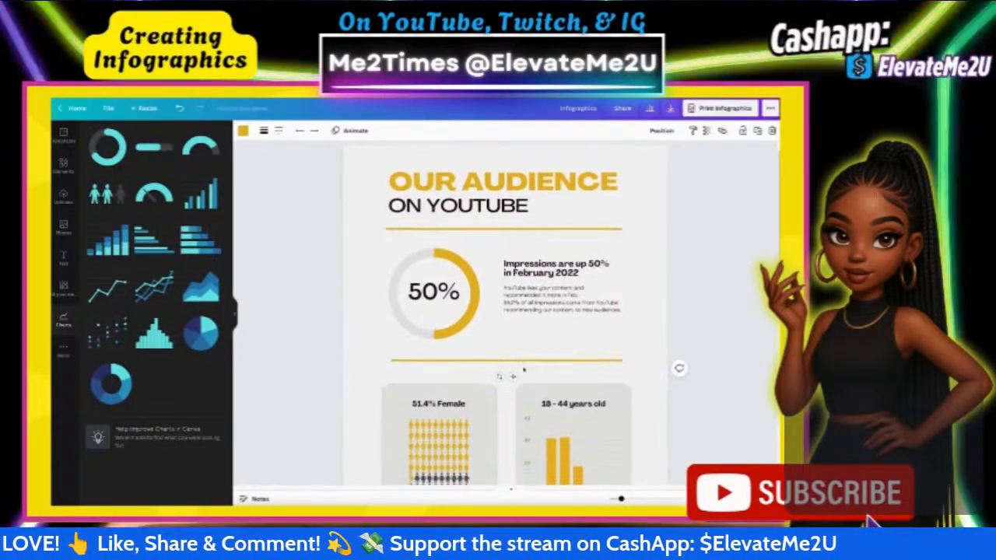
scroll(517, 373, "down", 5)
left_click(505, 379)
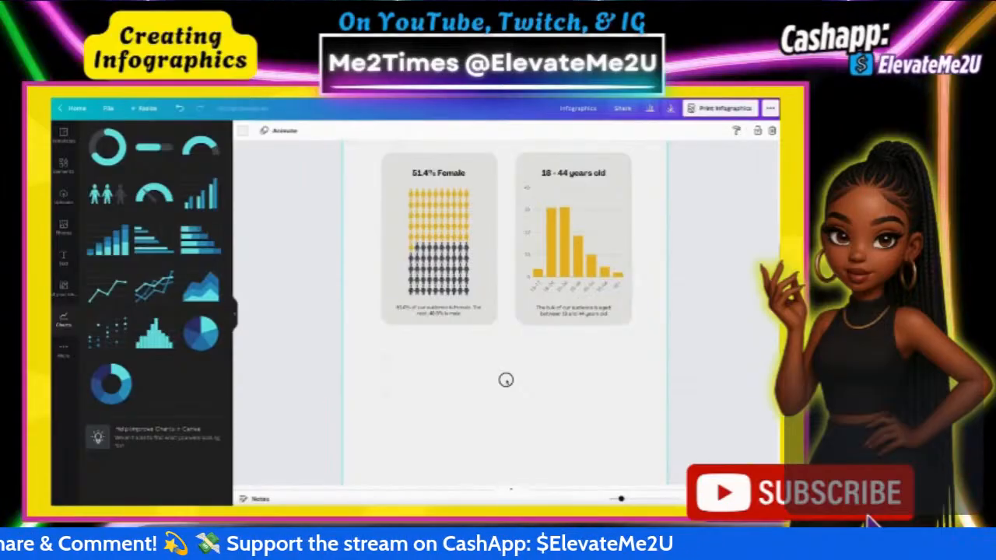
left_click(506, 313)
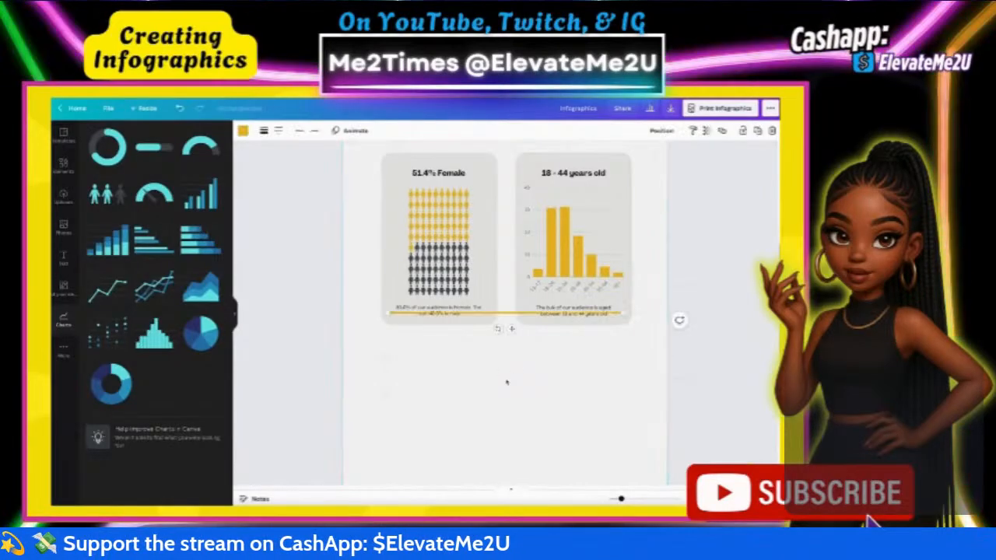
left_click_drag(512, 329, 513, 365)
scroll(511, 362, "up", 2)
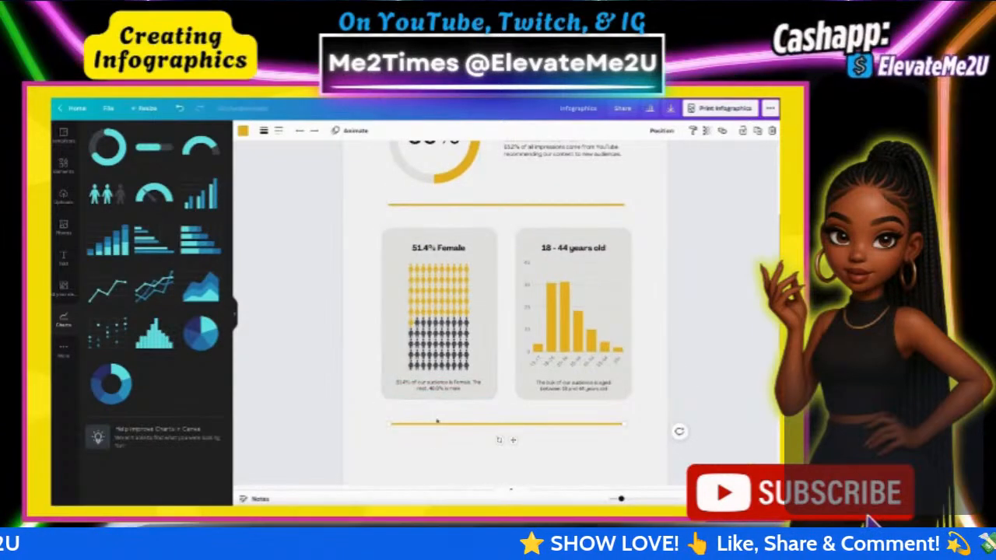
scroll(449, 414, "down", 1)
scroll(449, 414, "down", 5)
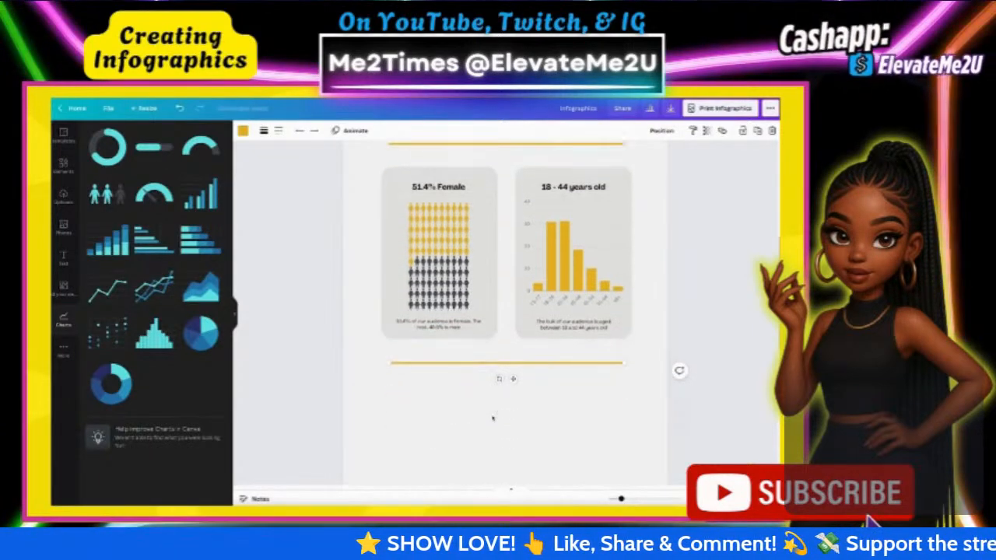
left_click(489, 298)
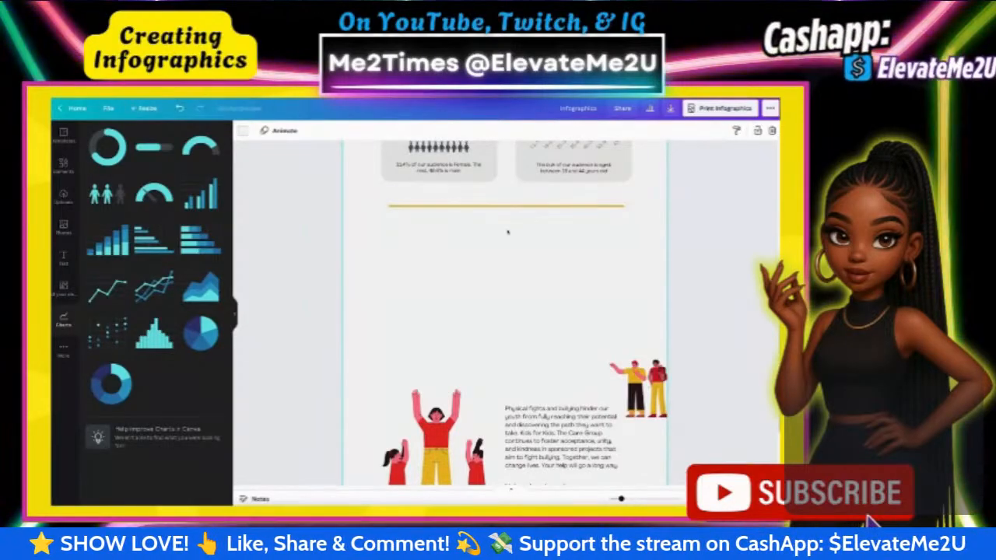
Step: Copy the grouped "Impressions are up 50% in February 2022" text and place the duplicate below the new divider, aligned with the donation paragraph
scroll(516, 262, "up", 8)
left_click(530, 234)
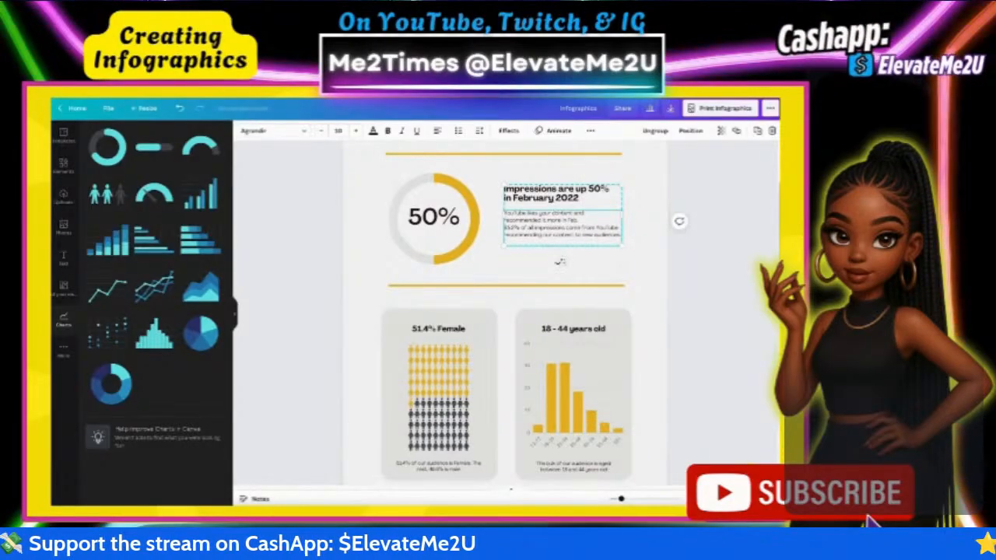
scroll(562, 261, "down", 10)
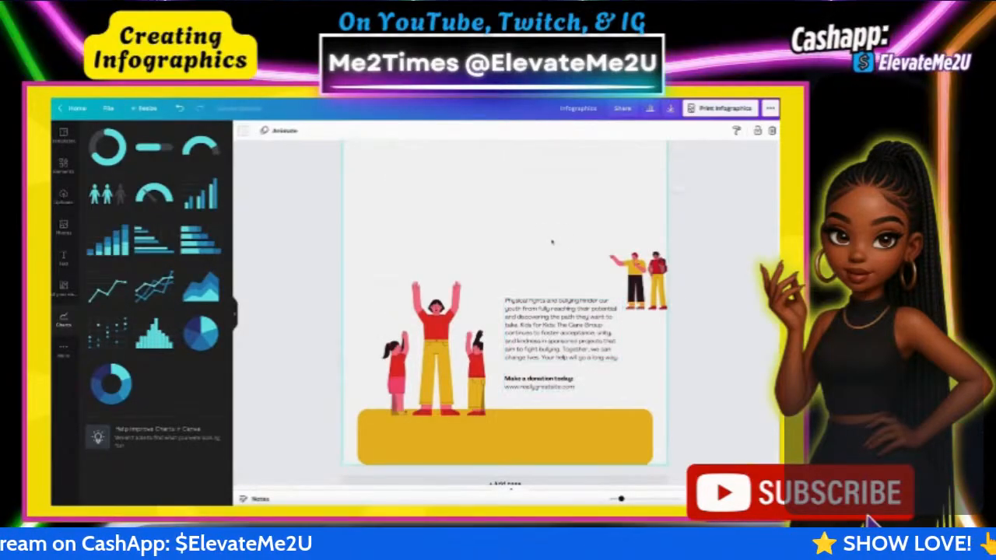
scroll(551, 244, "up", 2)
left_click_drag(503, 358, 564, 201)
left_click(540, 285)
Step: Change the duplicated text group's heading to "Top countries"
left_click(549, 209)
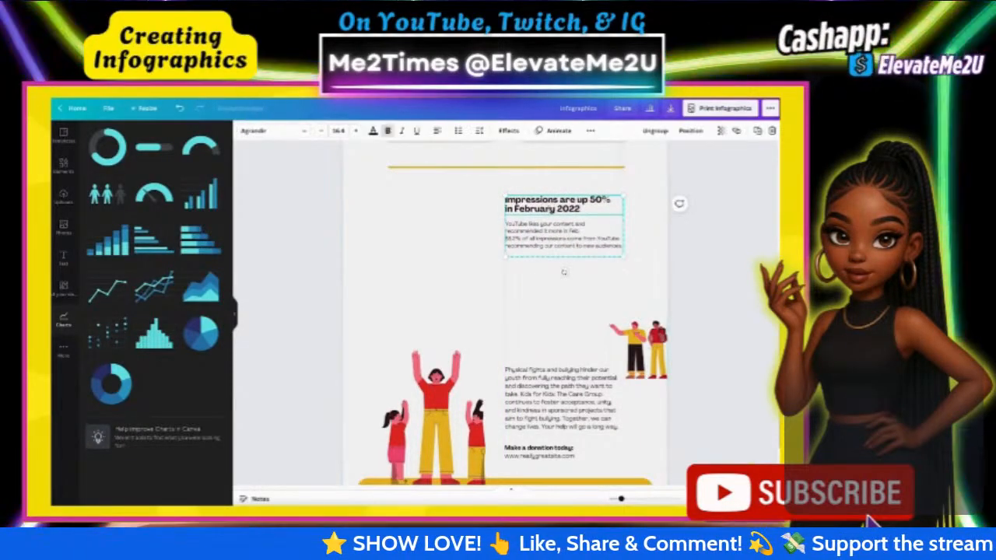
left_click(549, 208)
type("Top")
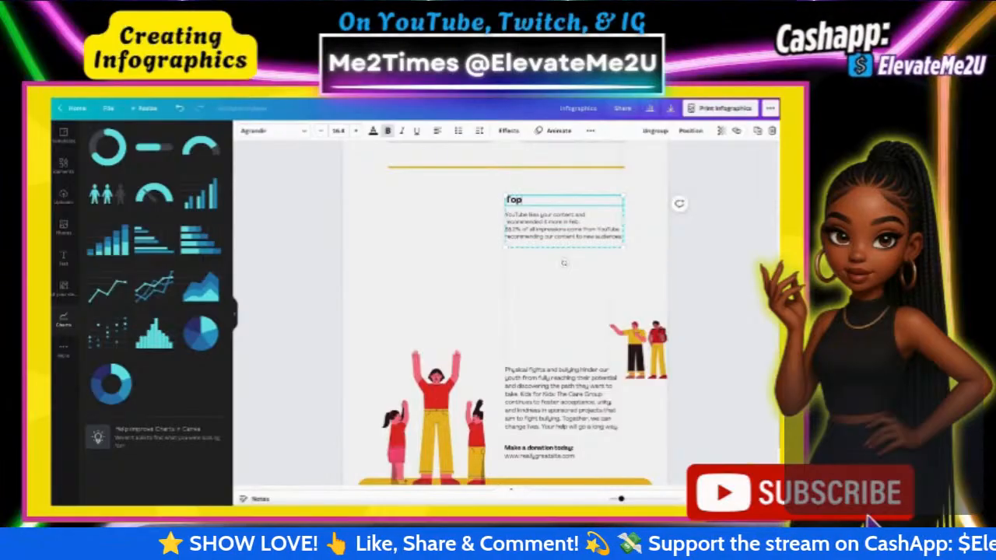
type(" countries")
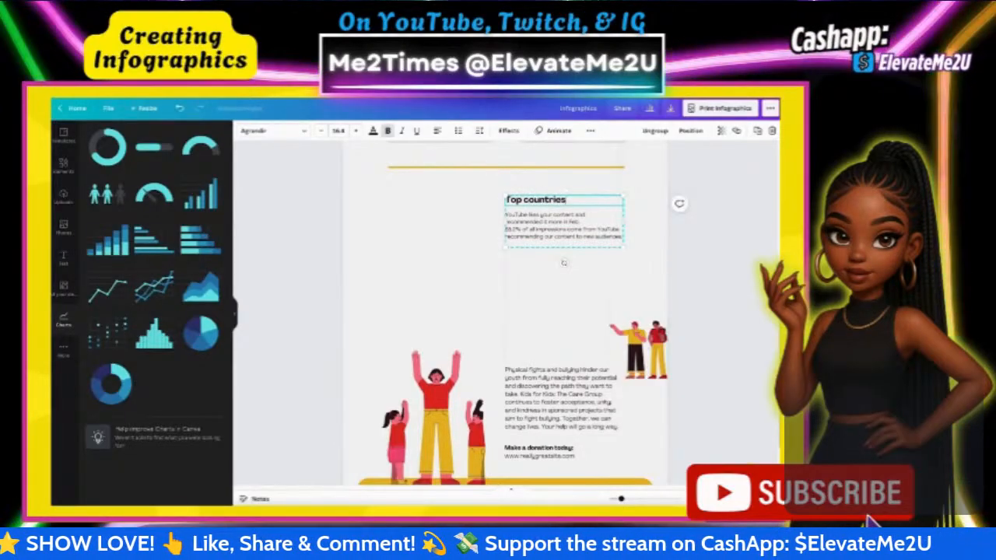
left_click(534, 272)
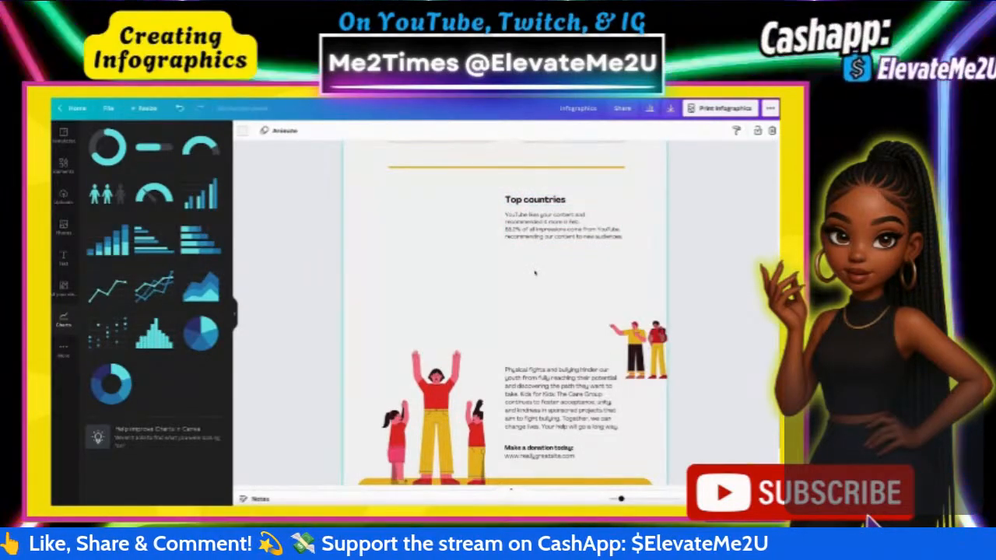
Step: Switch to YouTube Studio's audience analytics and examine the February Top geographies list, highlighting its countries and percentages
scroll(534, 274, "up", 1)
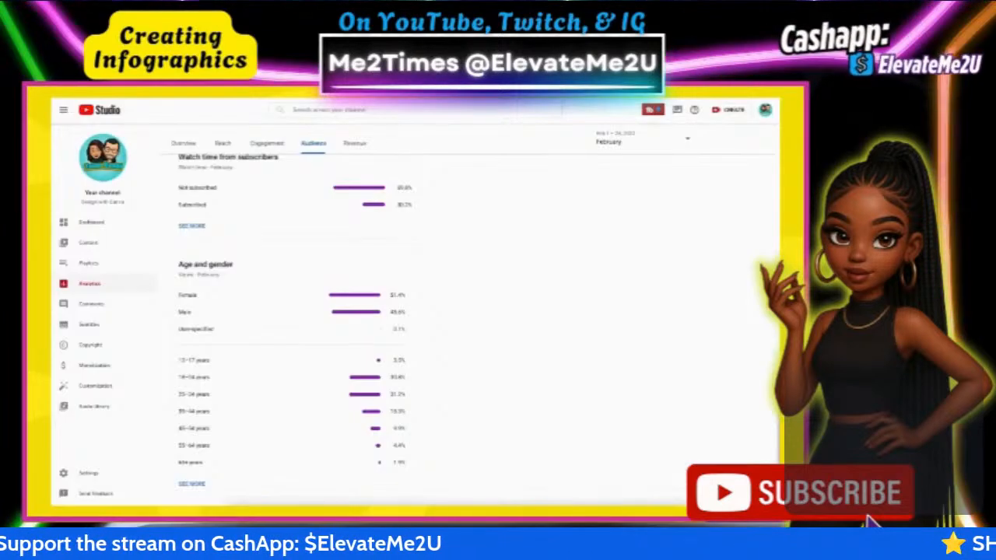
scroll(516, 338, "up", 3)
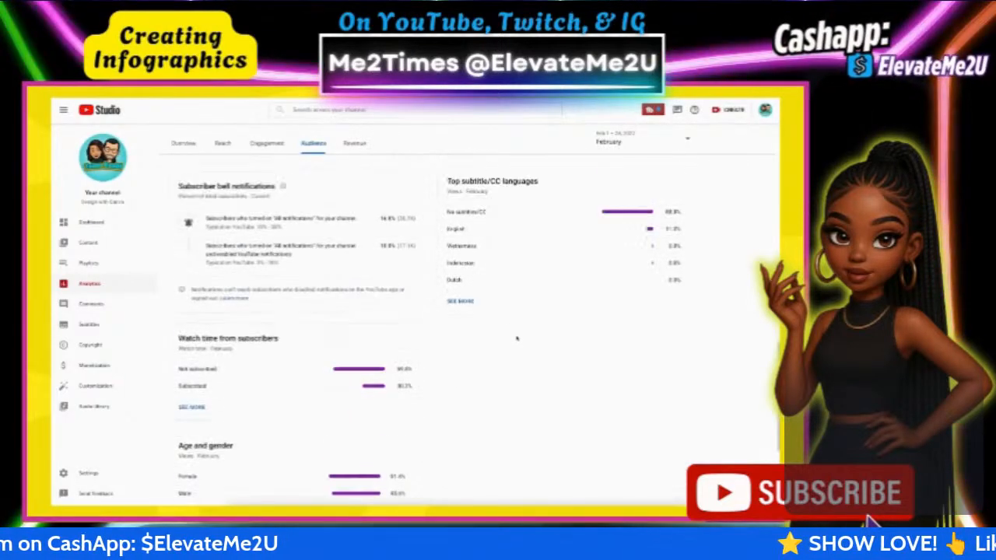
scroll(574, 248, "up", 3)
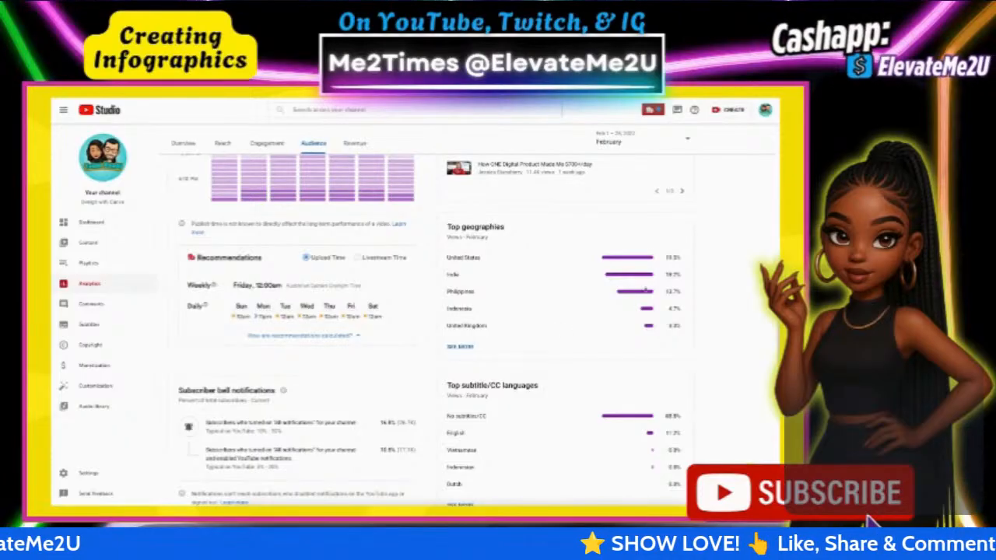
left_click_drag(653, 250, 687, 333)
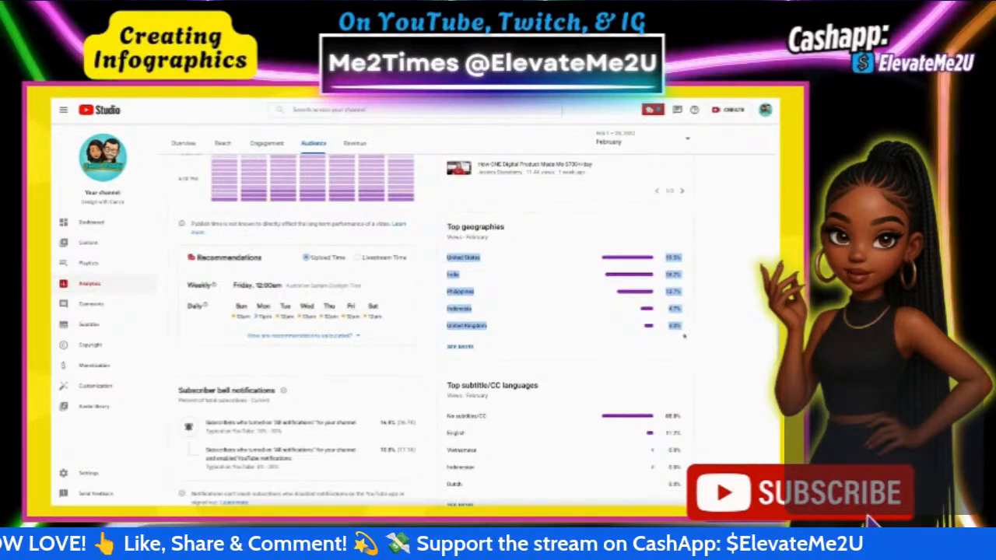
Step: Open the full geography breakdown, look through the country list to its end, and close the breakdown
left_click(461, 346)
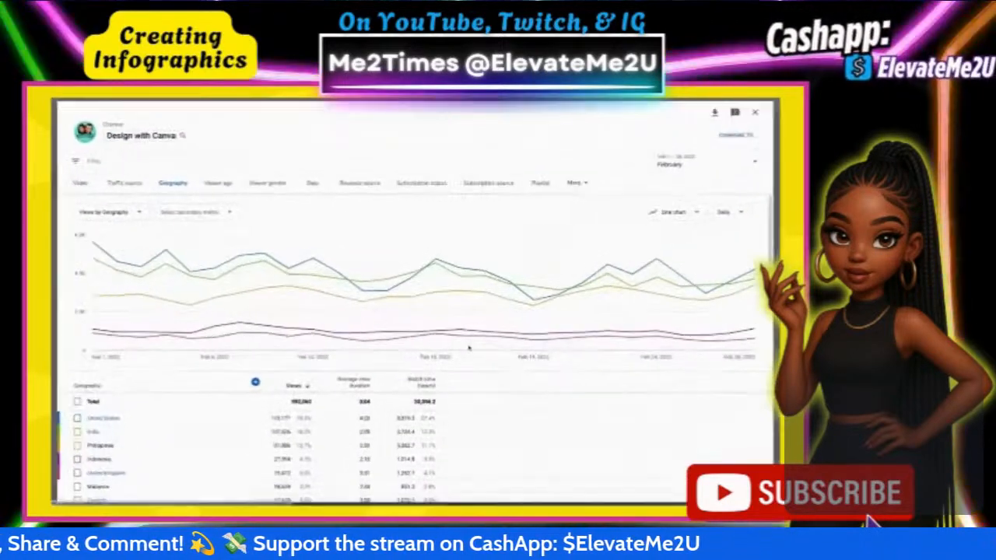
scroll(353, 377, "down", 10)
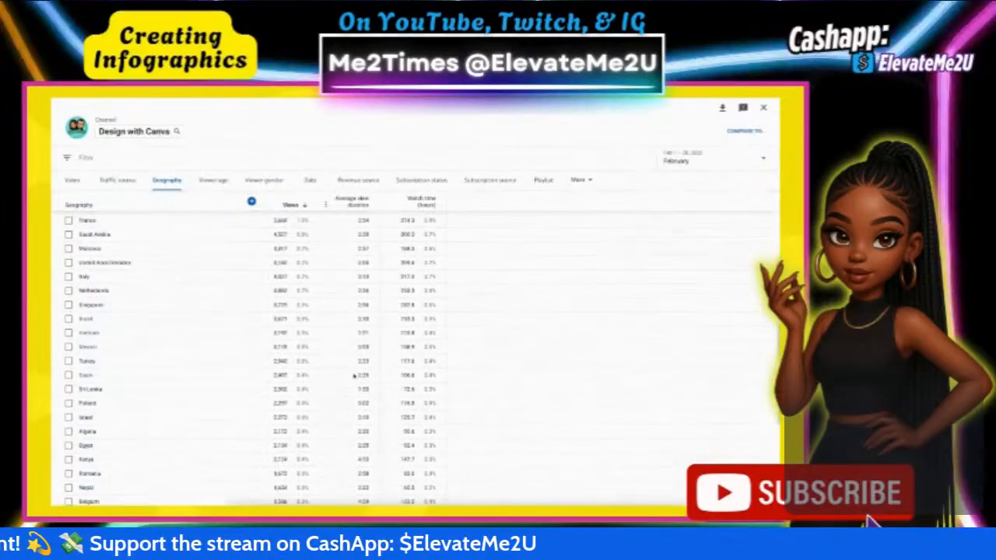
scroll(354, 377, "down", 2)
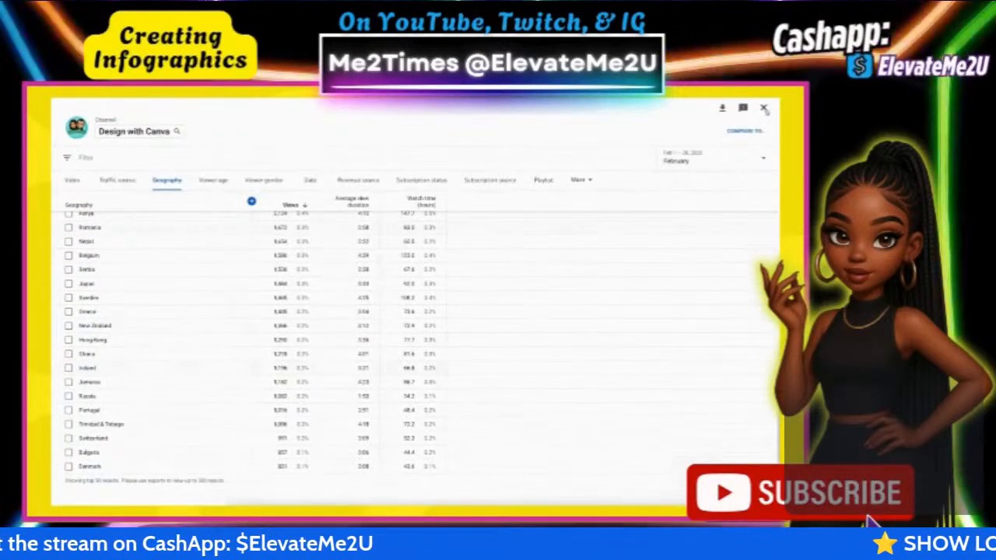
left_click(764, 109)
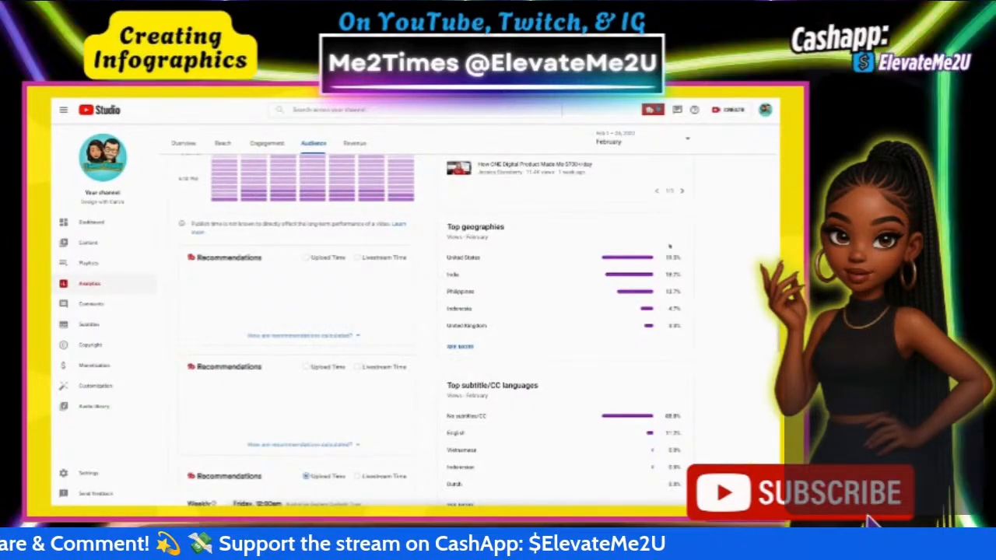
Step: Switch to the "YouTube Feb Data" spreadsheet and copy the country table from United States through Others with its percentages
left_click(256, 93)
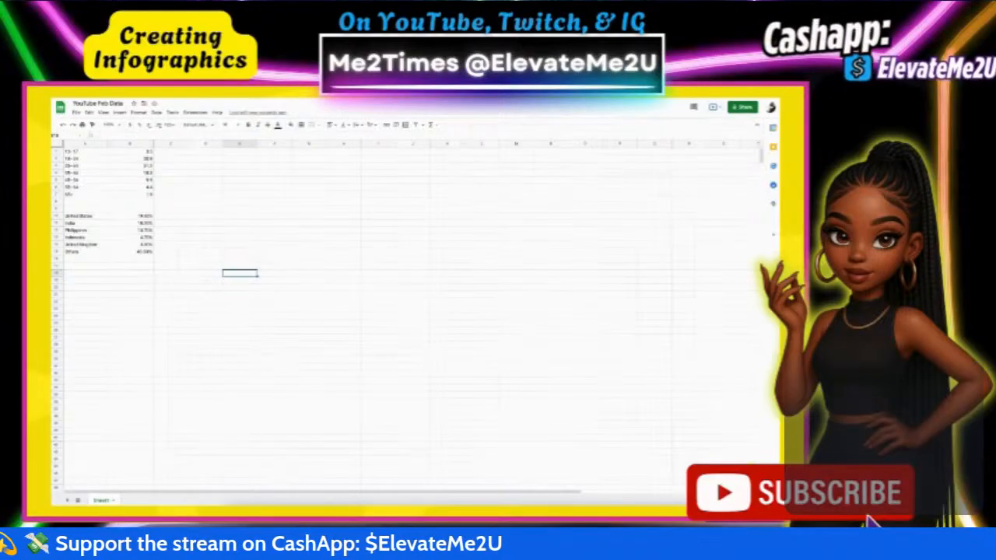
left_click(80, 219)
left_click_drag(80, 225, 134, 253)
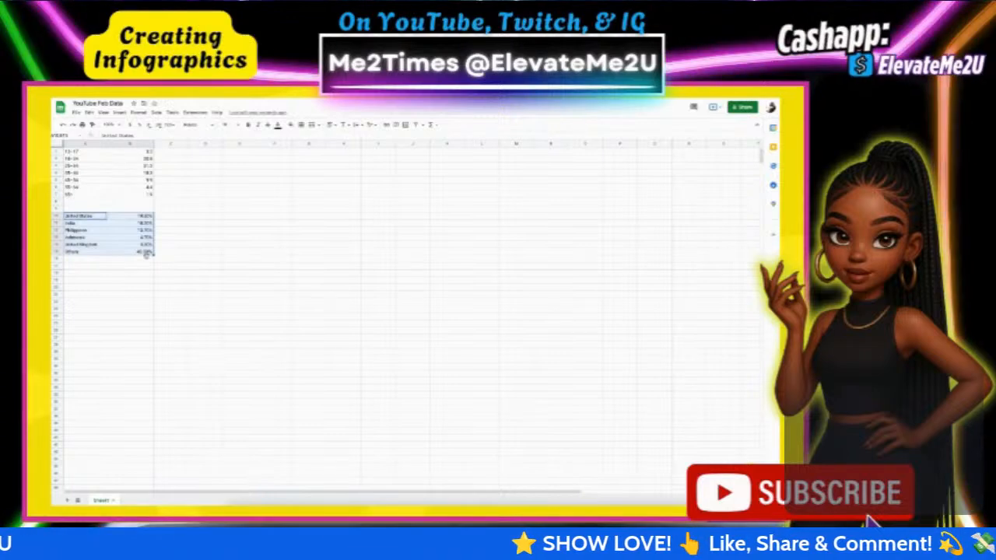
right_click(123, 218)
left_click(139, 236)
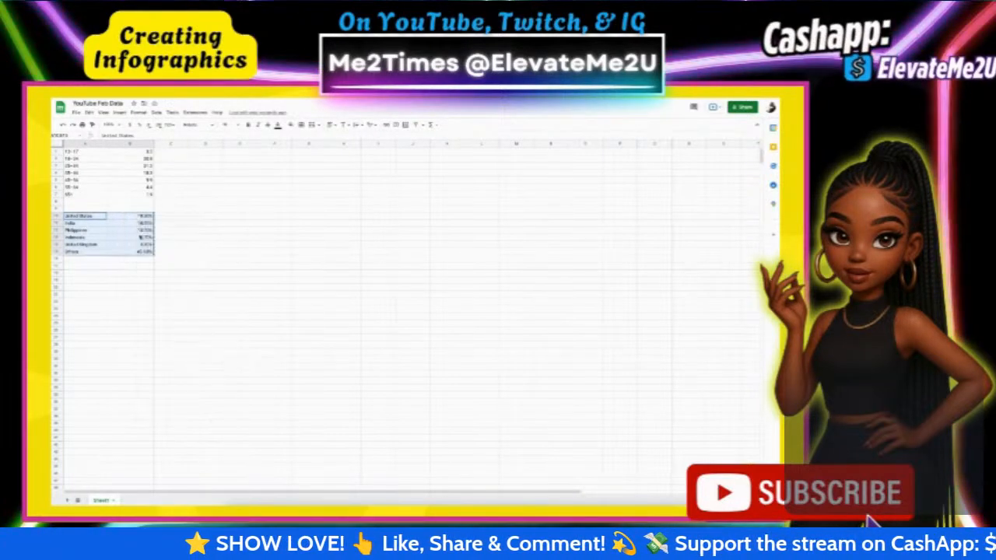
Step: Switch back to Canva, insert a donut chart, shrink it, and place it beside the "Top countries" text, below the divider
key("ctrl+Tab")
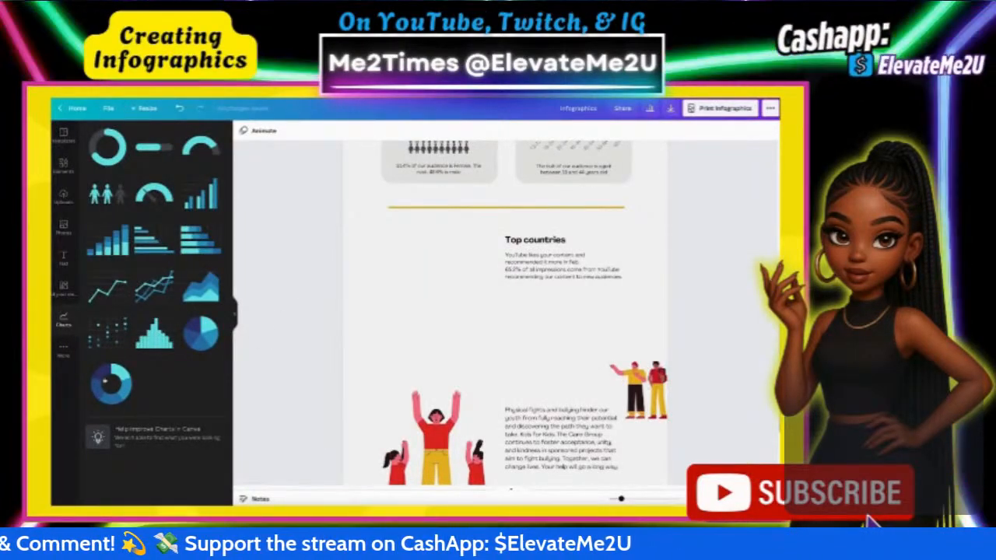
left_click(113, 382)
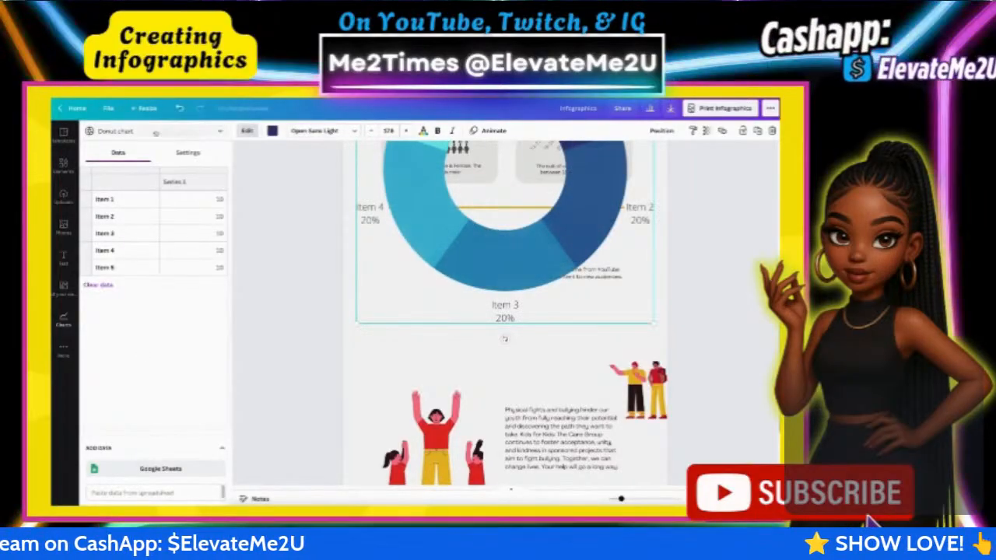
scroll(588, 321, "up", 2)
scroll(588, 320, "up", 2)
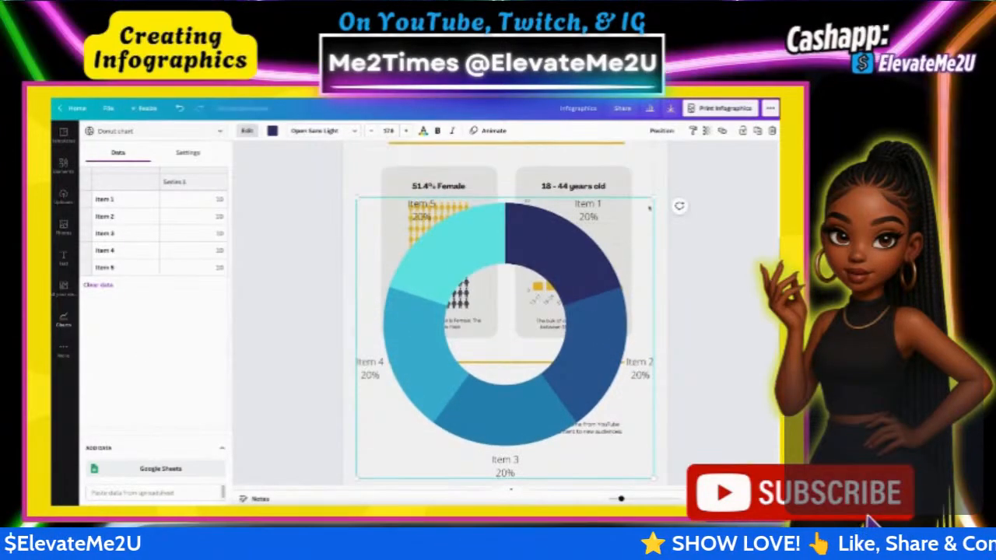
left_click_drag(652, 198, 474, 378)
left_click_drag(437, 420, 453, 424)
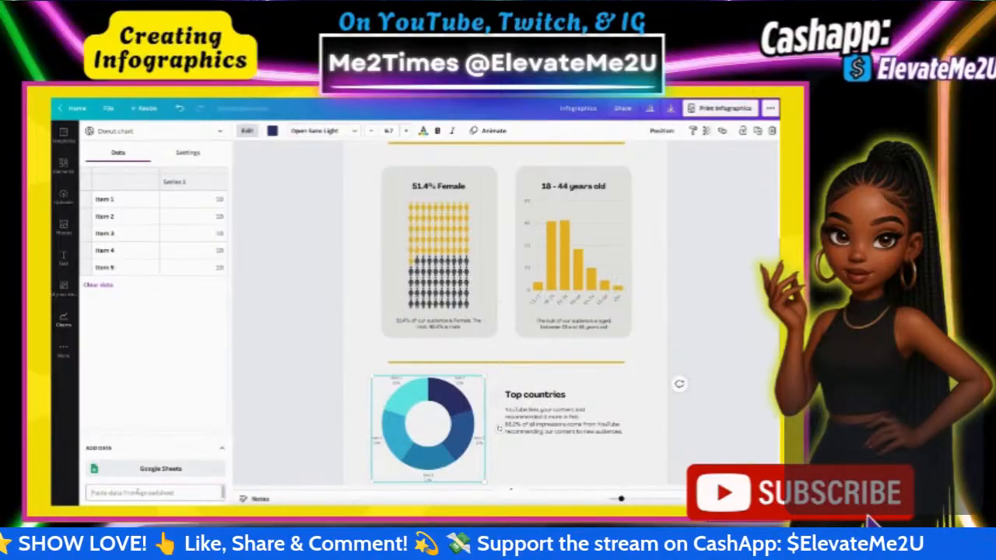
Step: Paste the copied country percentages as the donut chart's data and recolour the chart with the document's gold
key("ctrl+v")
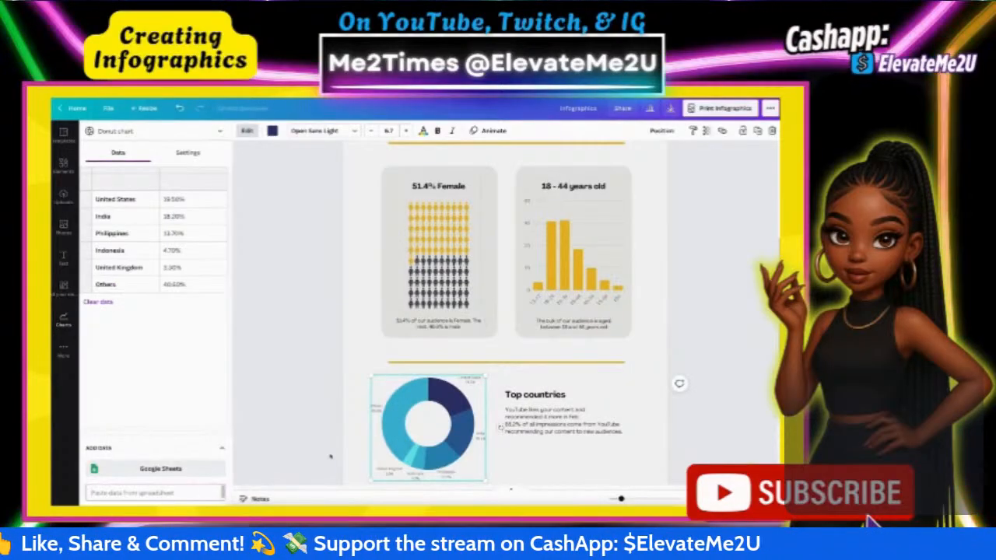
scroll(502, 434, "down", 2)
left_click(525, 436)
left_click(246, 130)
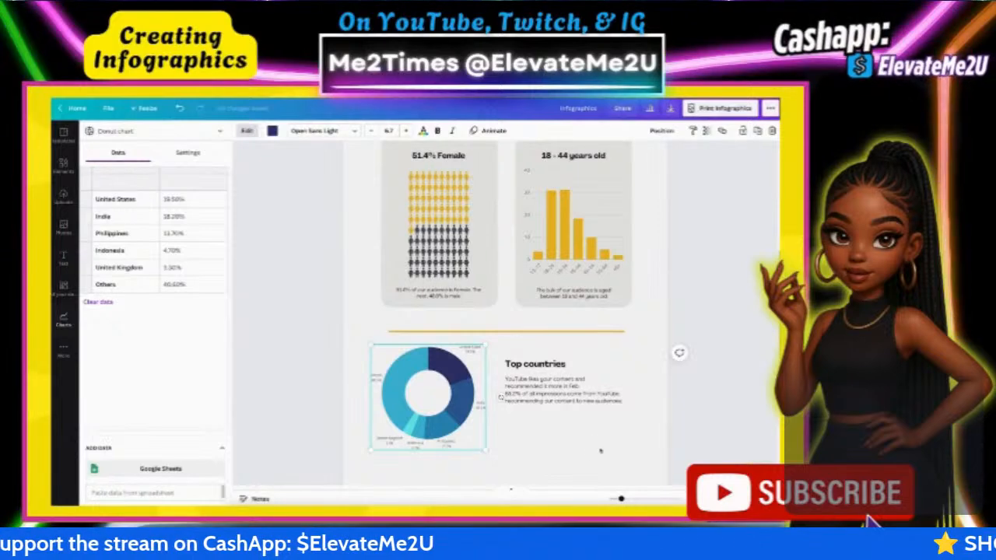
left_click(272, 131)
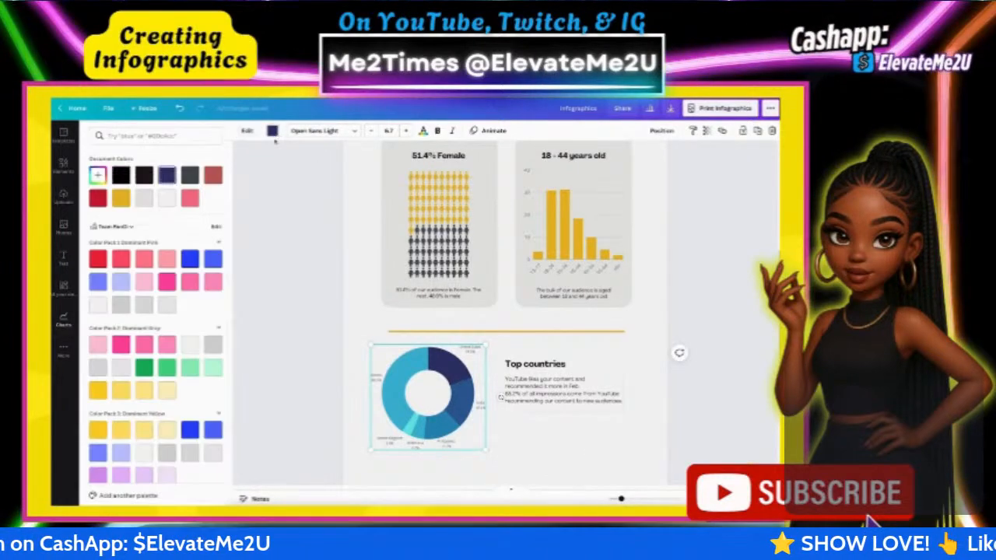
left_click(120, 197)
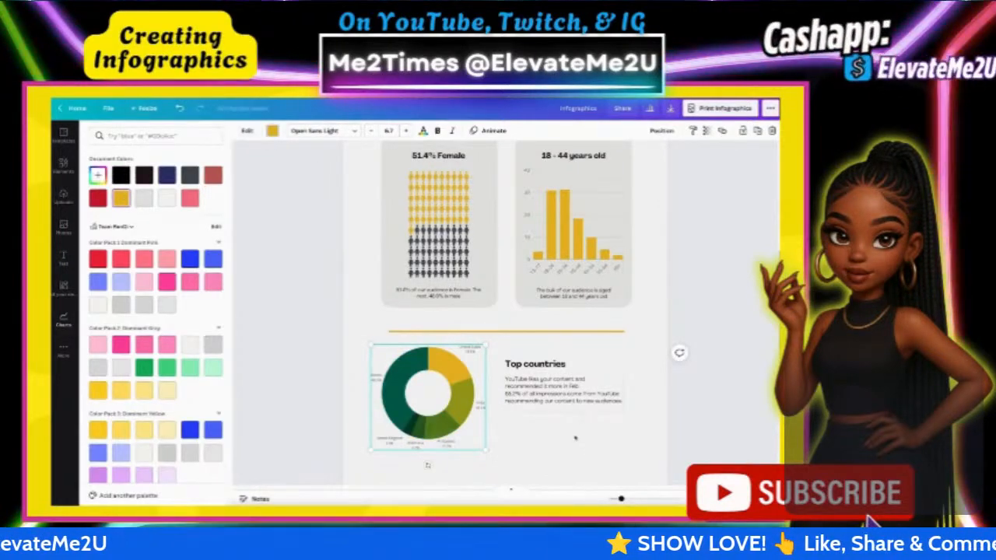
left_click(576, 438)
scroll(576, 438, "up", 1)
scroll(575, 438, "down", 1)
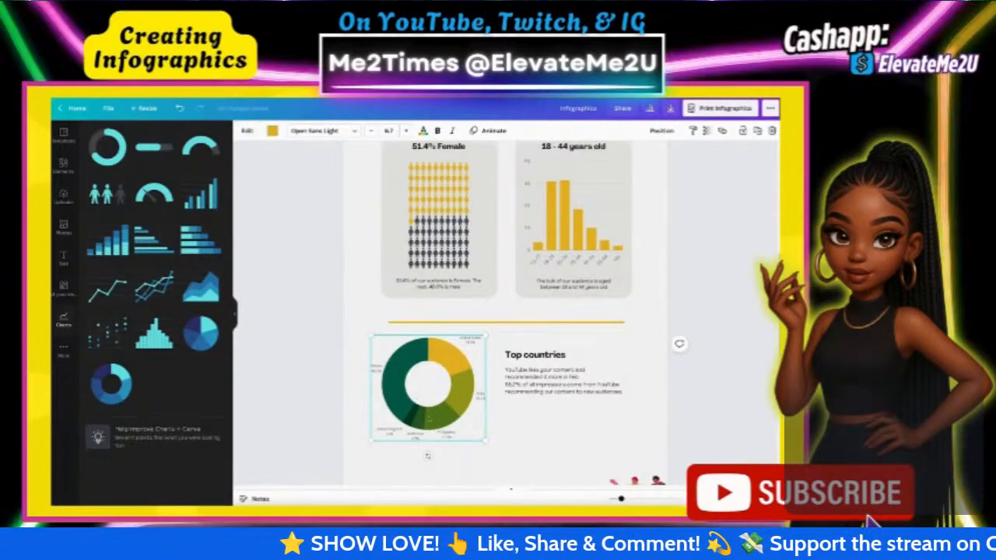
Step: Match the donut chart's labels to the age bar chart by setting their font size to 8.5
left_click(595, 259)
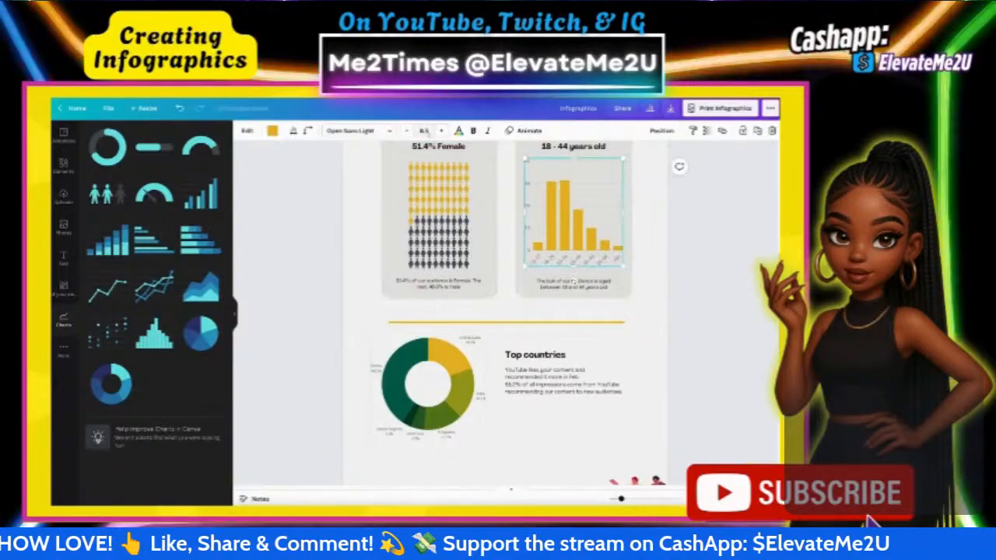
double_click(471, 342)
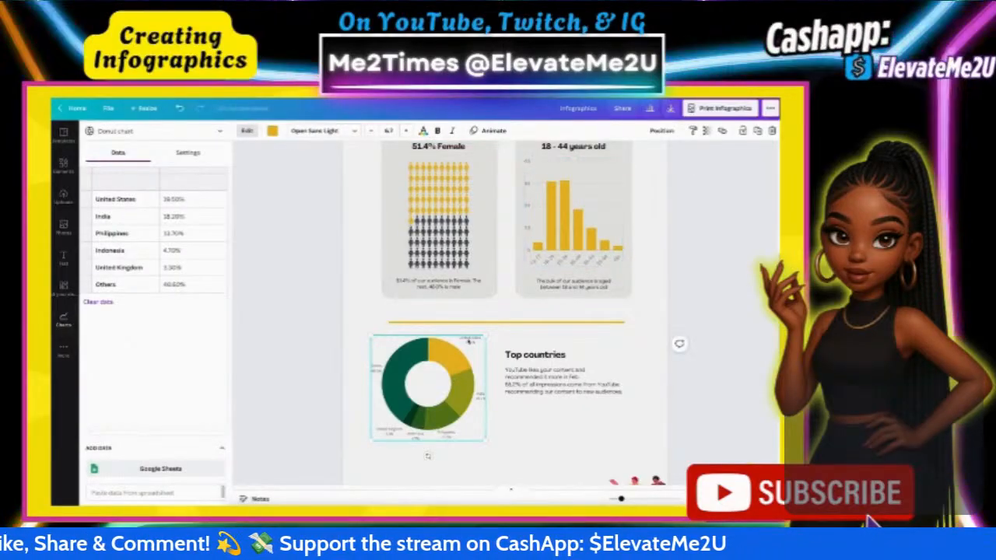
left_click(405, 131)
left_click(388, 131)
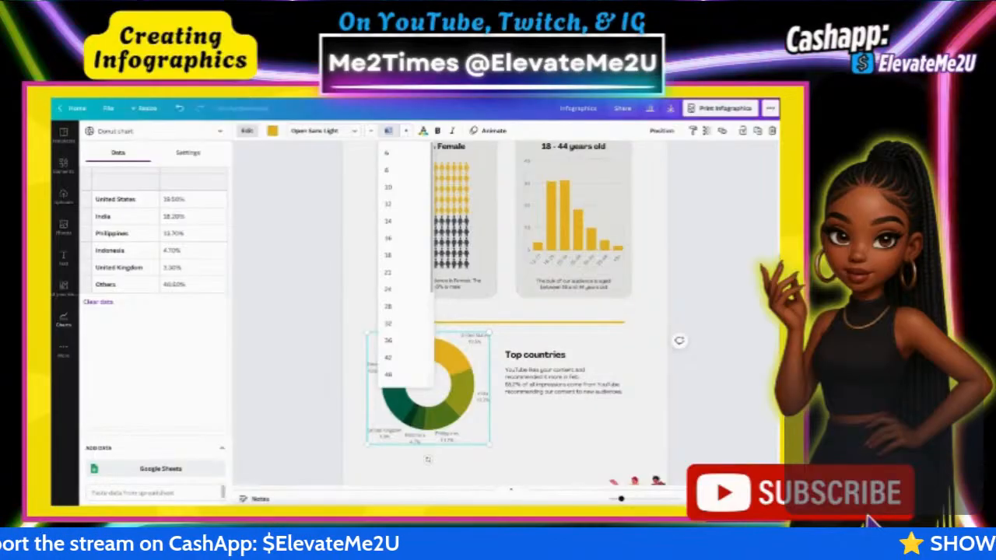
type("8.5")
key("Return")
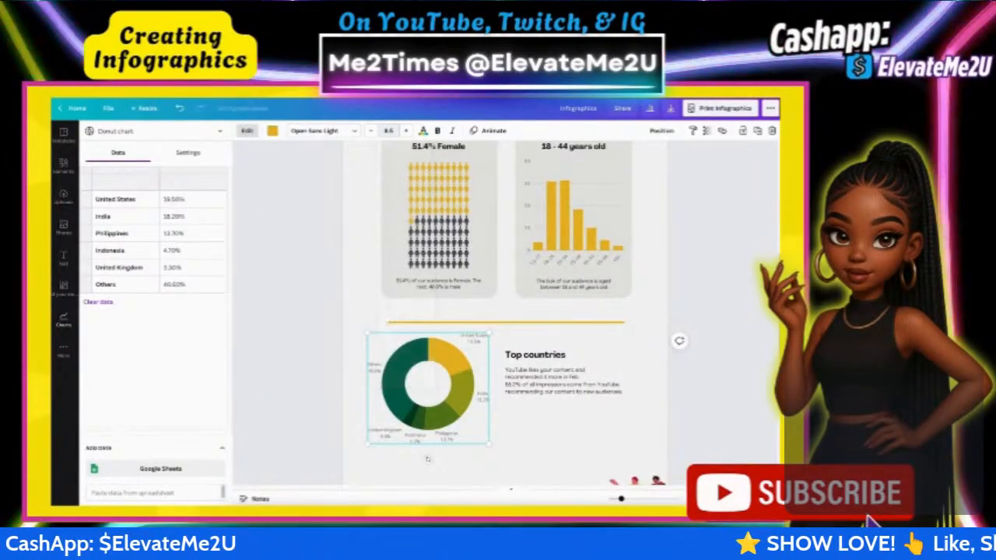
left_click(593, 434)
Step: Move the "Top countries" text group slightly away from the chart and reword its paragraph to say "recommending your content to new audiences"
scroll(593, 434, "down", 1)
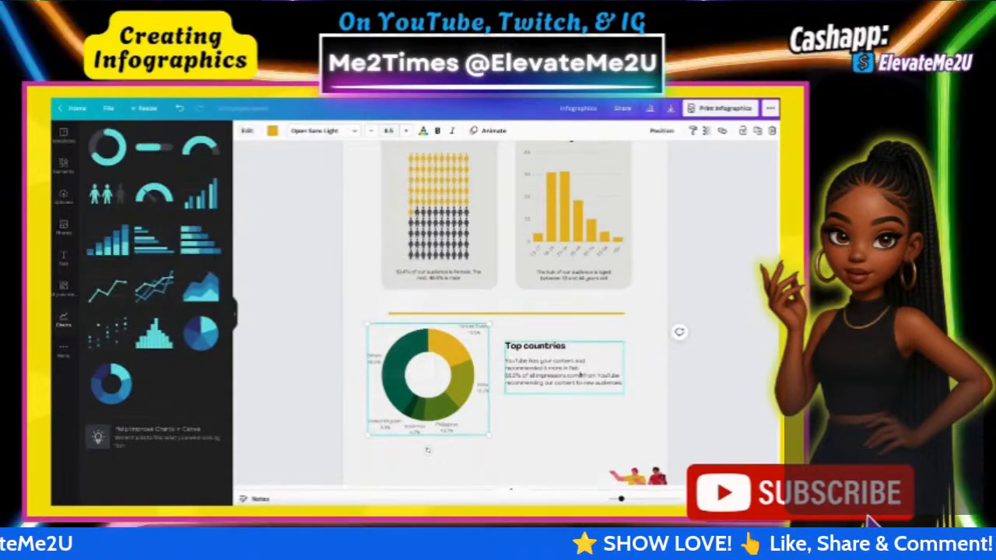
left_click_drag(566, 352, 570, 353)
left_click(566, 369)
key("ctrl+a")
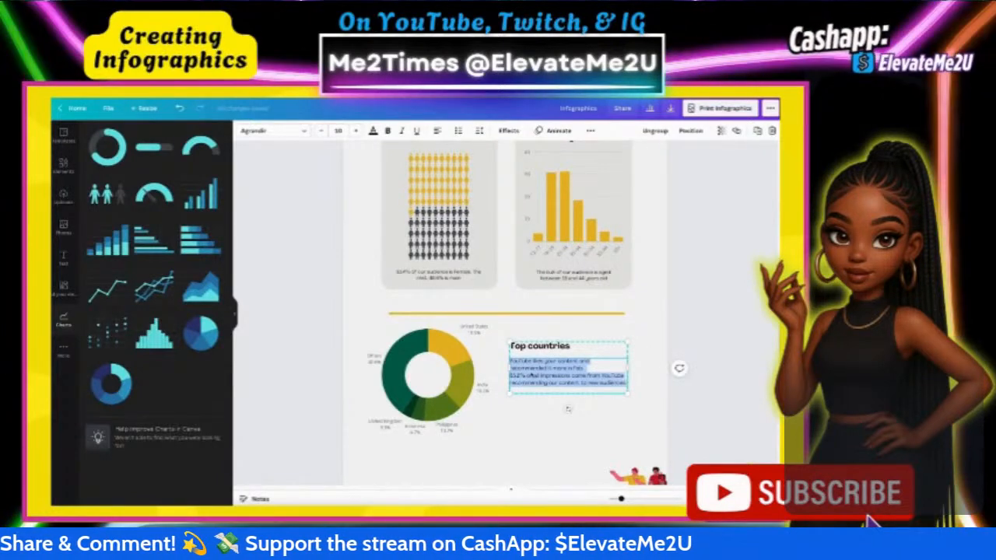
left_click(568, 410)
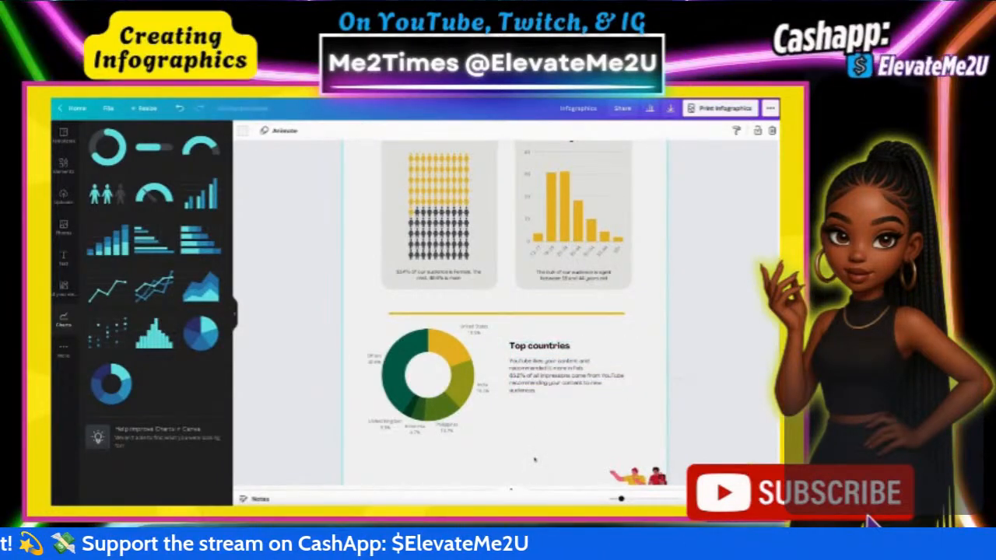
Step: Nudge the "Top countries" text group slightly lower beside the donut chart
scroll(534, 458, "down", 1)
left_click_drag(557, 352, 560, 362)
scroll(559, 358, "up", 1)
scroll(559, 358, "down", 1)
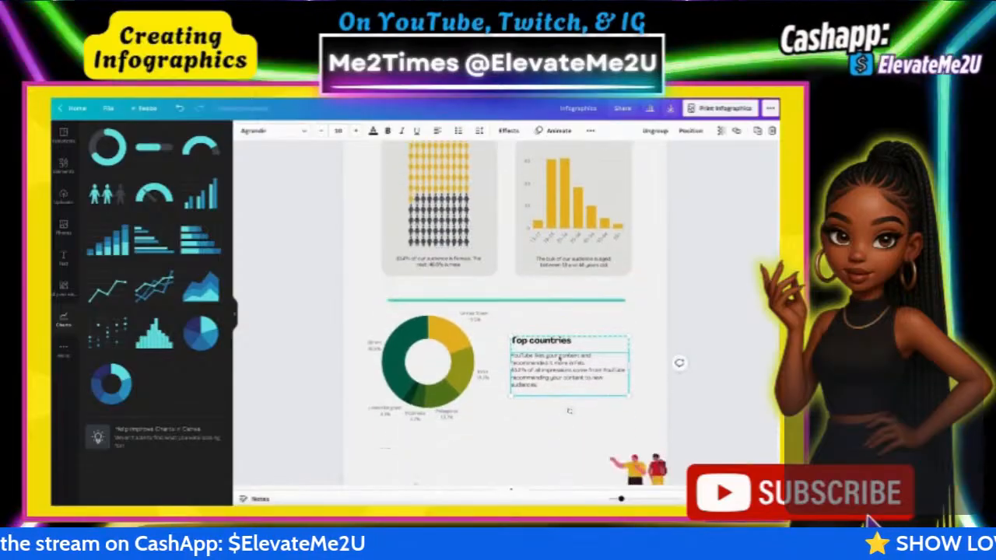
scroll(547, 411, "down", 3)
left_click(516, 360)
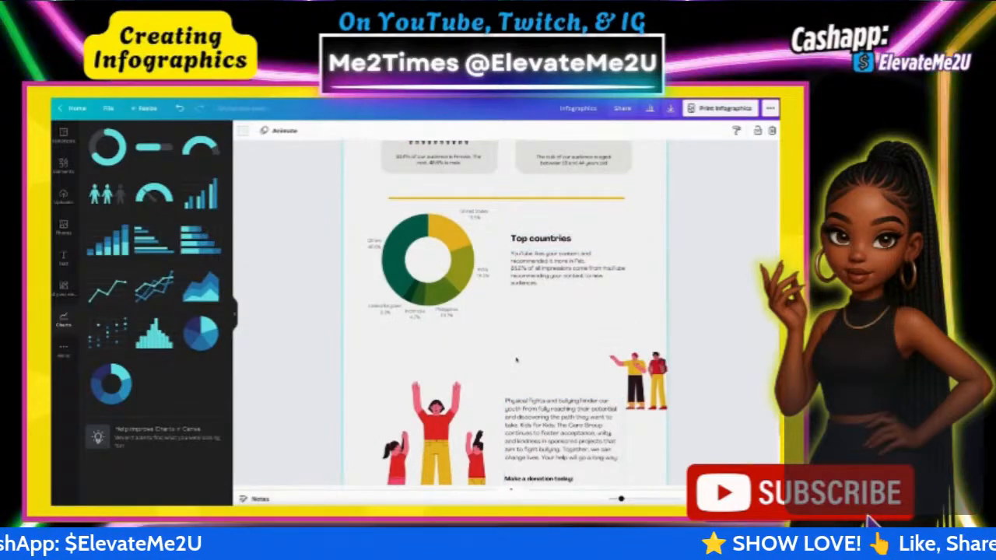
scroll(515, 360, "up", 2)
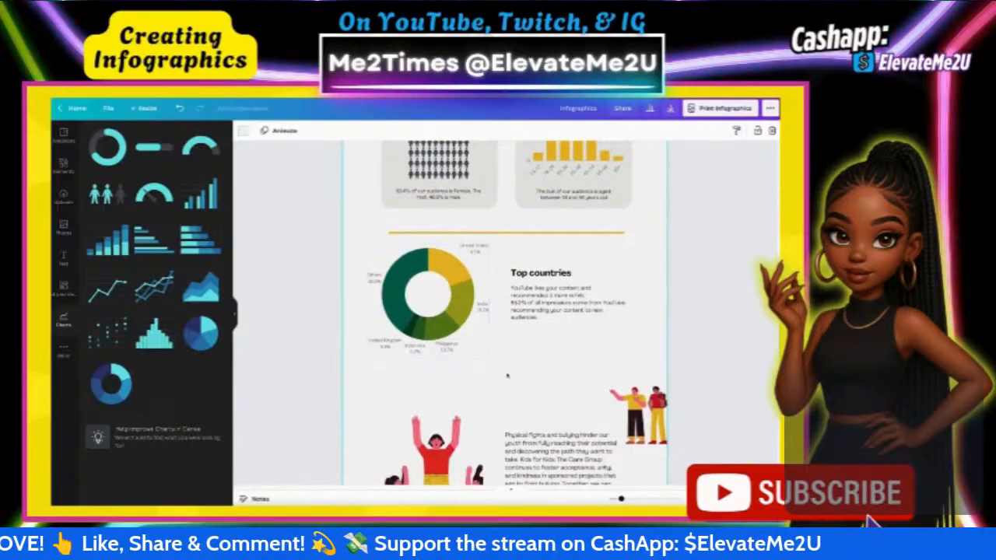
Step: Shift the donut chart slightly down from the divider and nudge the "Top countries" text group a little right and up
left_click(426, 338)
left_click_drag(427, 338, 427, 346)
left_click(492, 261)
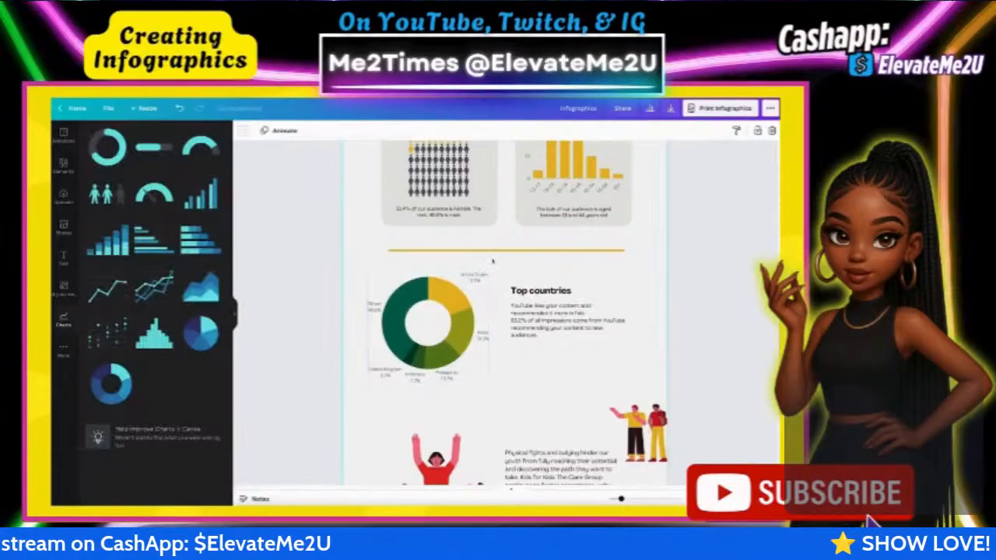
scroll(492, 264, "up", 1)
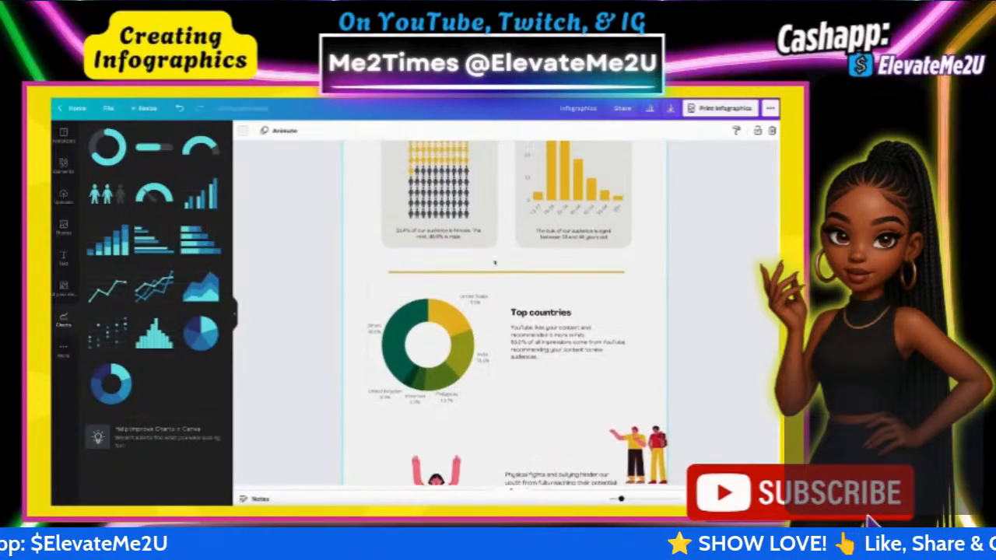
left_click(471, 319)
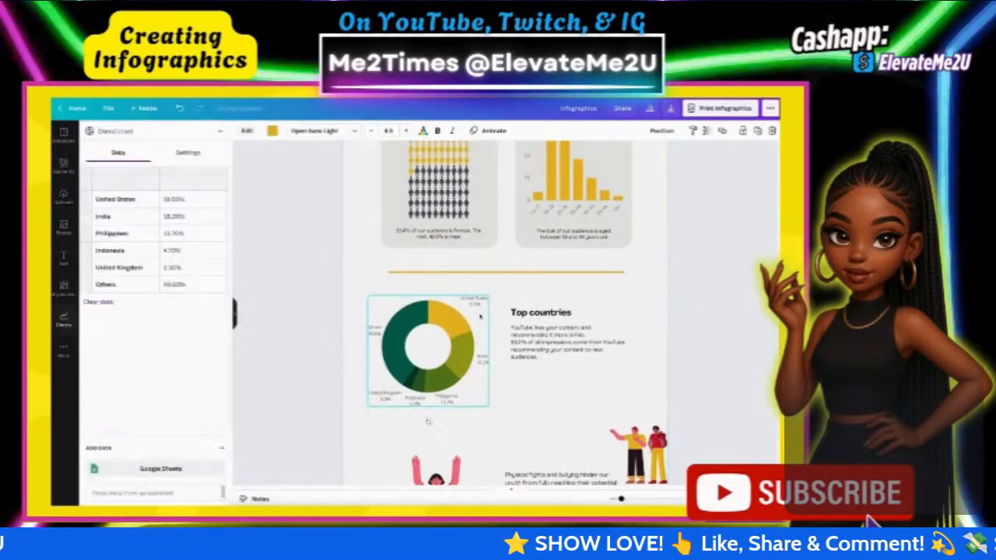
left_click(563, 321)
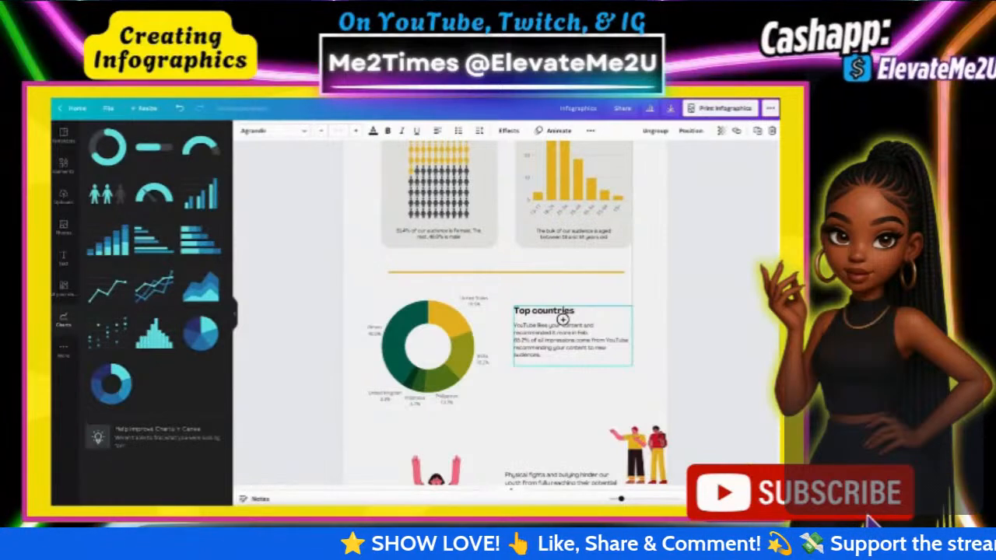
left_click(555, 382)
Step: Delete the charity paragraph, the "Make a donation today" text and the gold block at the foot of the page
scroll(542, 408, "down", 5)
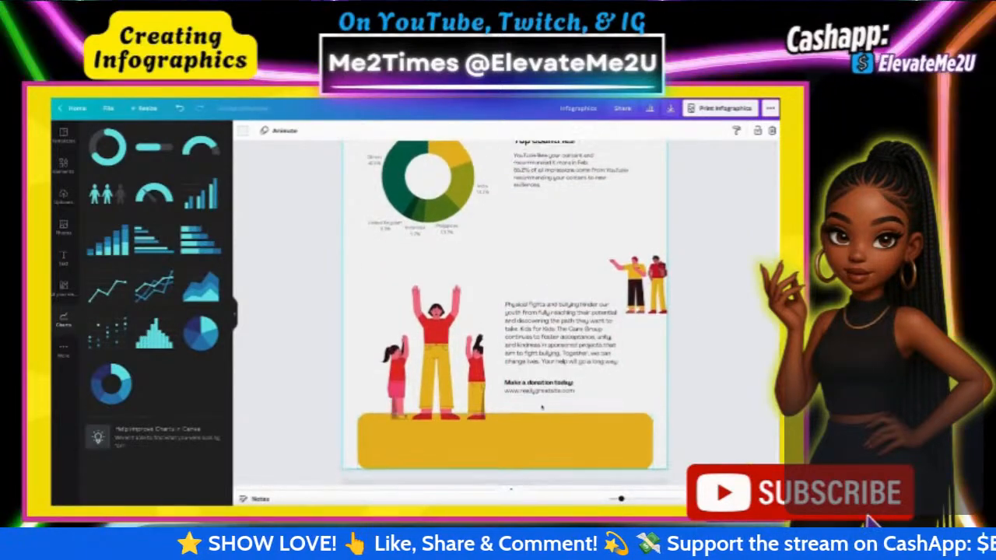
scroll(544, 341, "up", 3)
left_click(567, 438)
scroll(569, 441, "down", 2)
key("Delete")
key("Delete")
scroll(567, 440, "down", 3)
left_click(548, 397)
key("Delete")
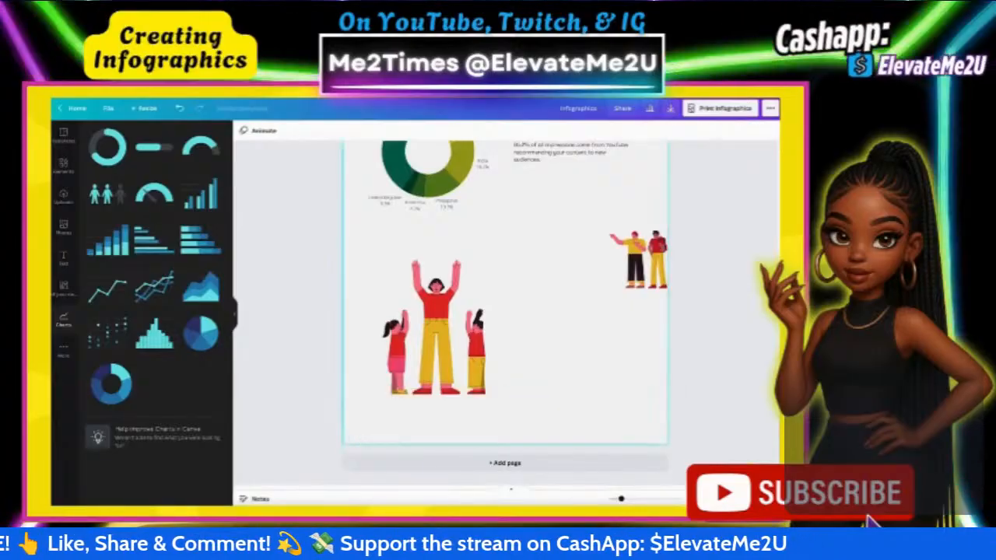
Step: Shrink the raised-arms family illustration to match the two standing figures and move both illustrations into the page's bottom-right corner
left_click(455, 351)
left_click_drag(483, 261, 593, 270)
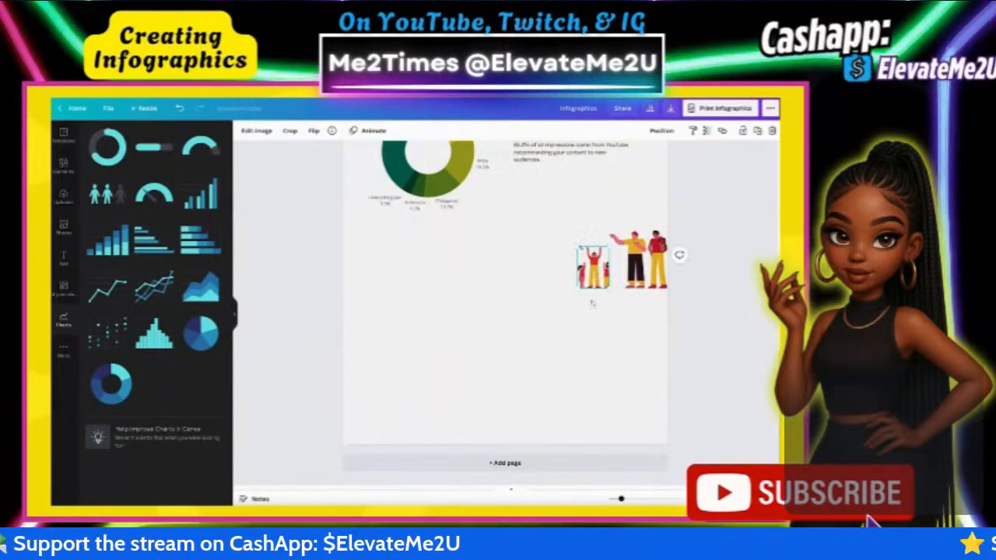
left_click_drag(533, 238, 633, 425)
left_click(606, 343)
scroll(603, 337, "up", 3)
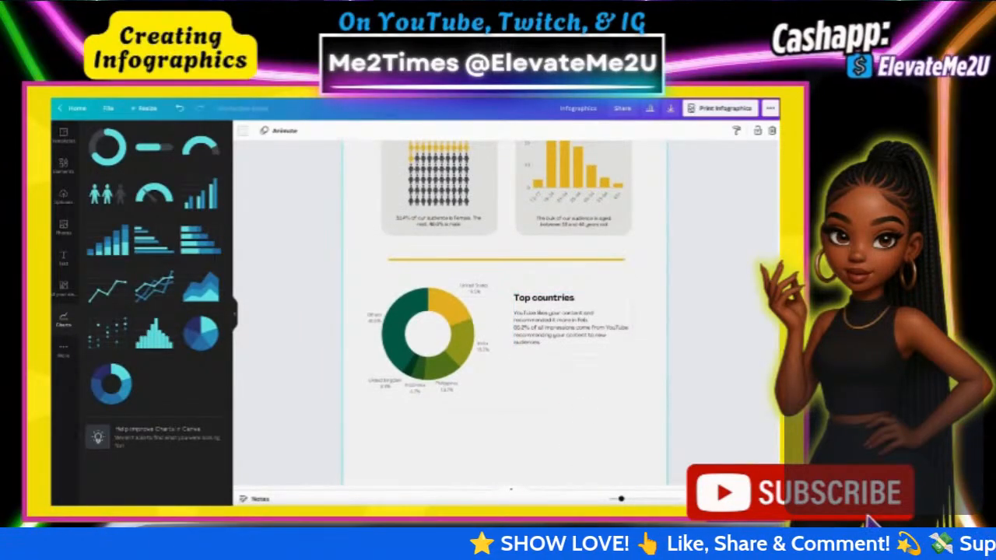
Step: Duplicate the gold divider above "Top countries" and place the copy below the donut chart, aligned with the original
left_click(543, 266)
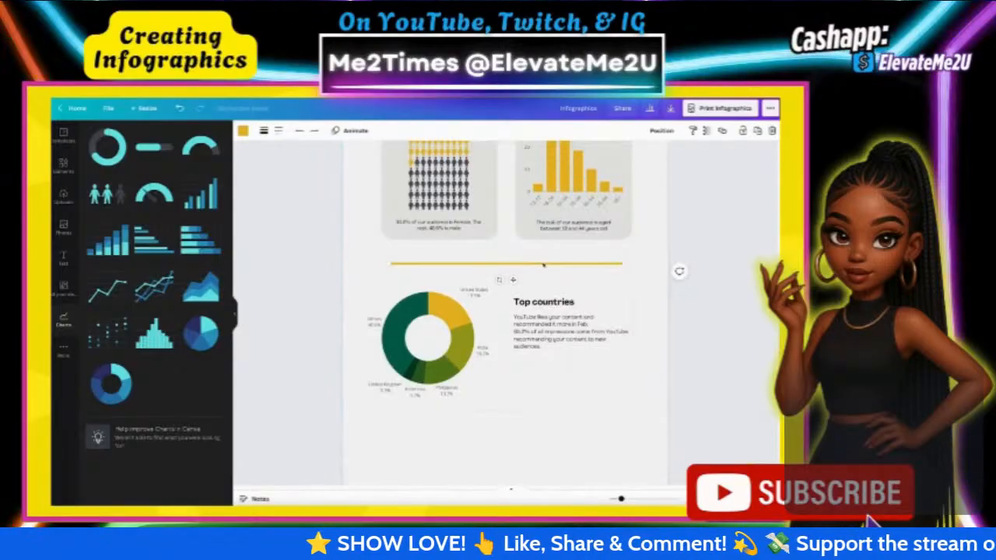
key("ctrl+d")
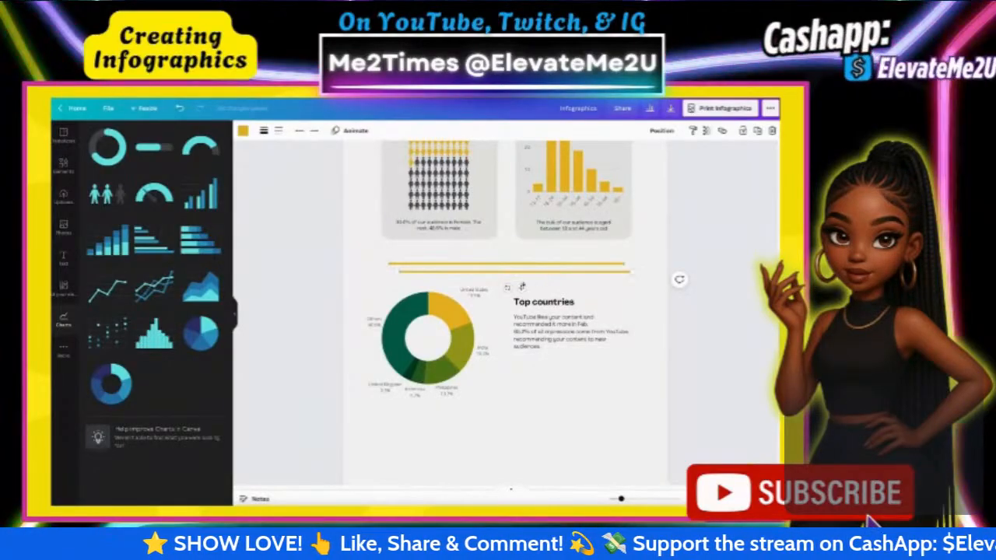
left_click_drag(522, 287, 508, 360)
left_click_drag(515, 404, 514, 438)
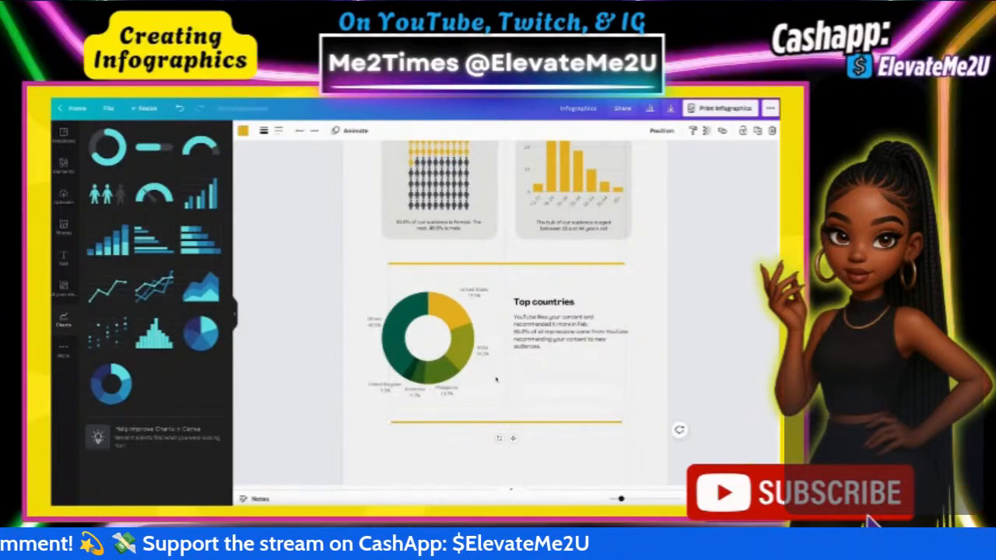
scroll(544, 357, "down", 5)
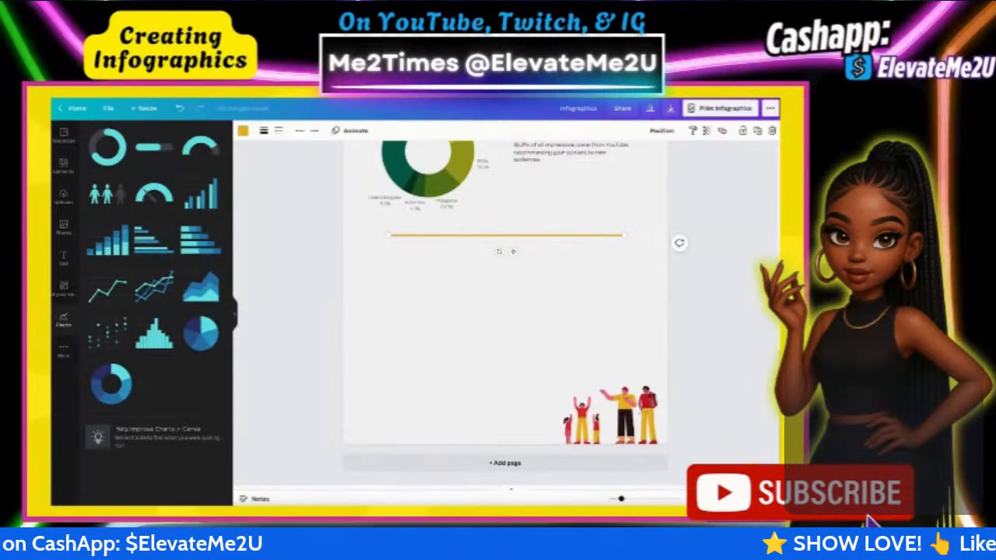
scroll(476, 373, "up", 5)
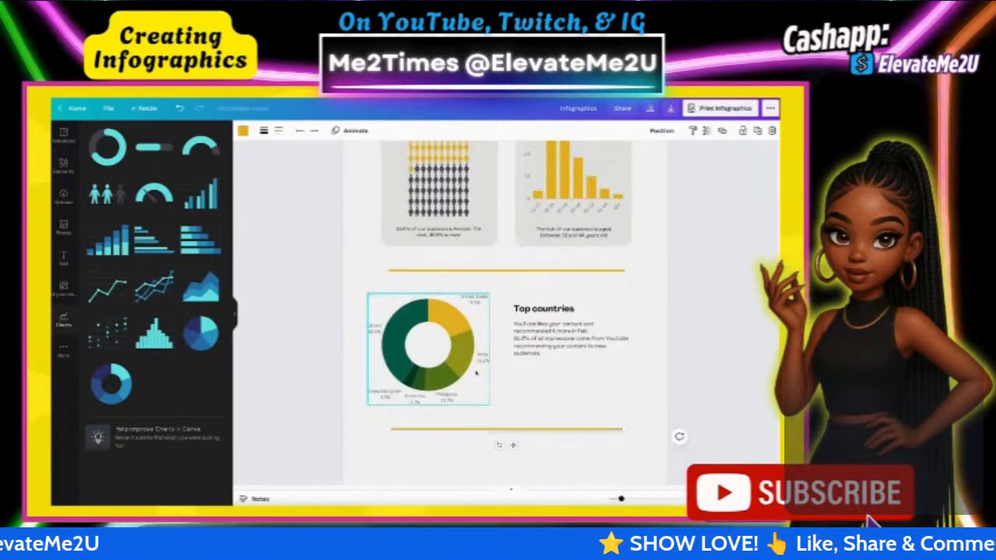
Step: Duplicate the "Top countries" text group and place the copy below the lower gold divider, near the middle of the page
scroll(476, 373, "down", 1)
left_click(589, 305)
scroll(587, 305, "down", 2)
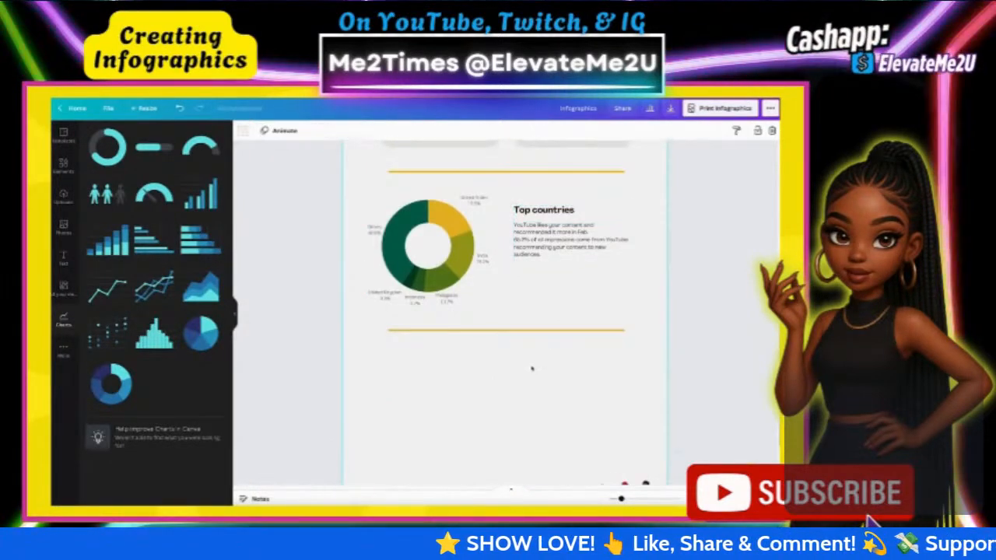
key("ctrl+d")
left_click_drag(580, 288, 537, 397)
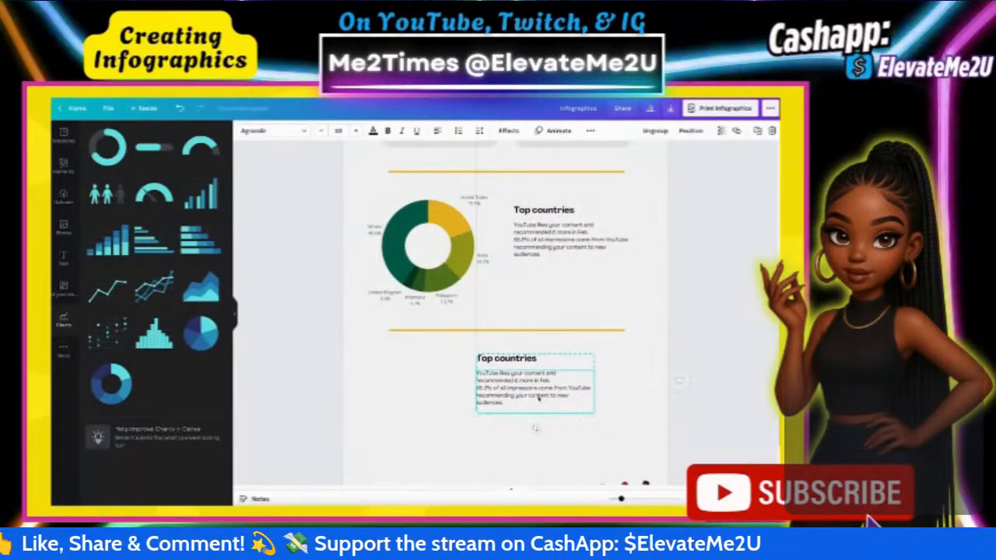
left_click(435, 424)
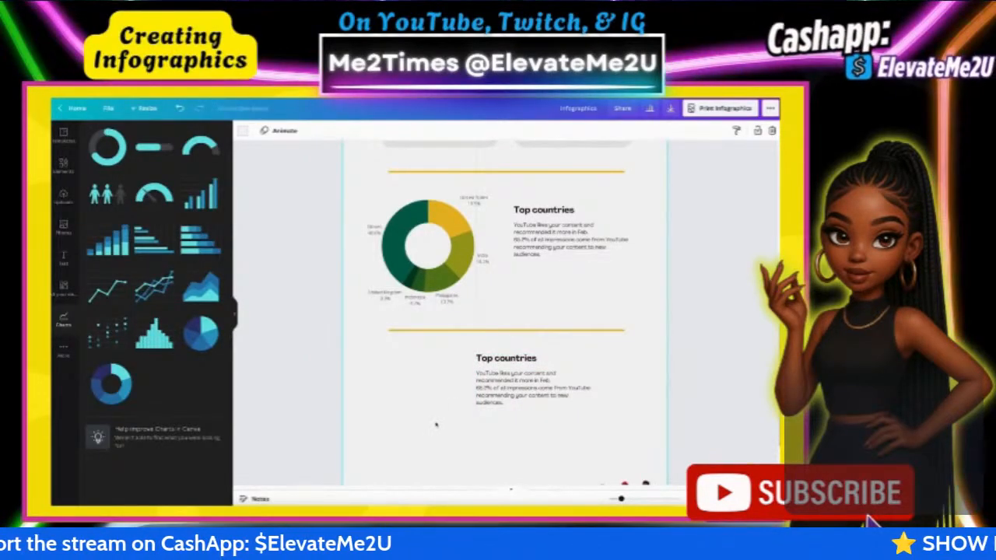
Step: Switch to YouTube Studio's audience analytics and examine the not-subscribed share under "Watch time from subscribers" for February
key("ctrl+Tab")
scroll(315, 280, "down", 7)
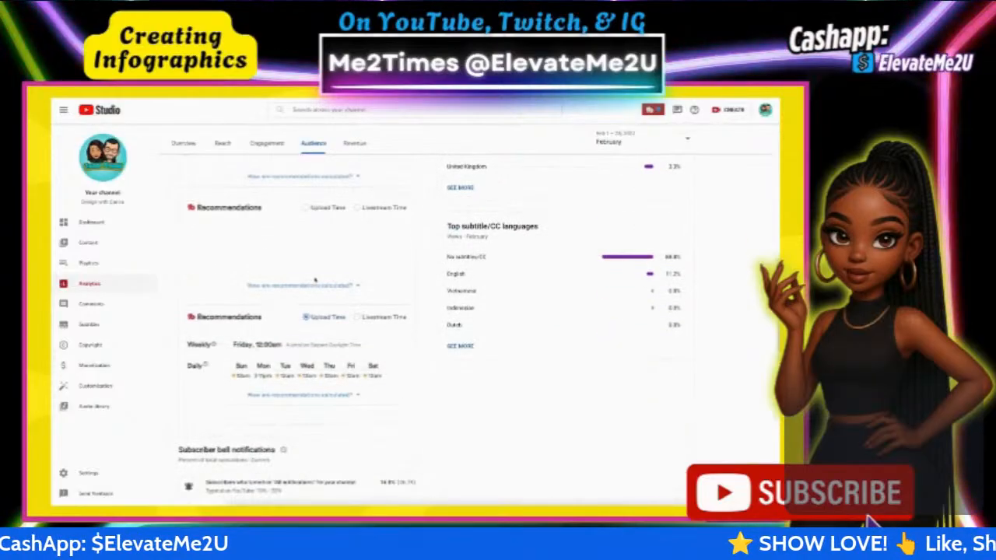
scroll(315, 281, "down", 5)
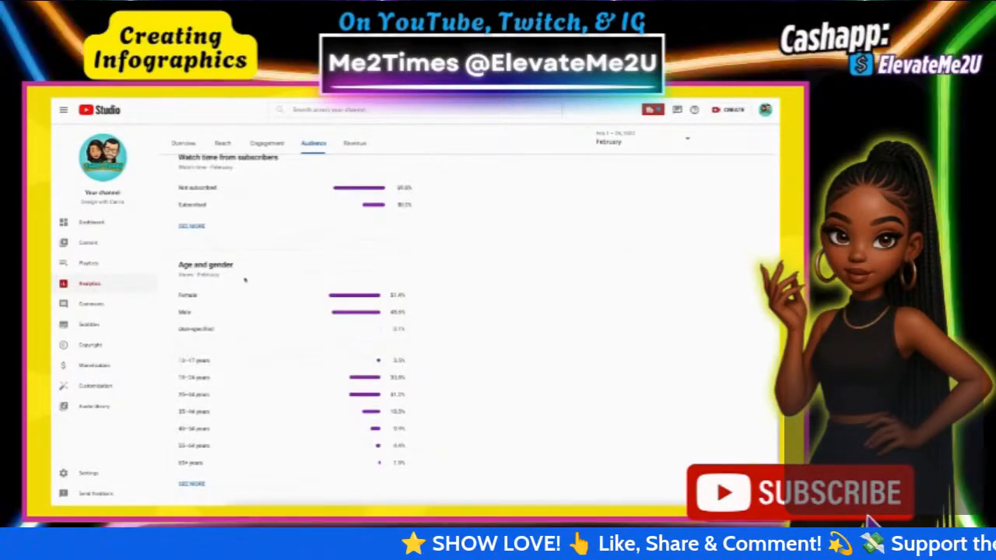
scroll(246, 280, "up", 2)
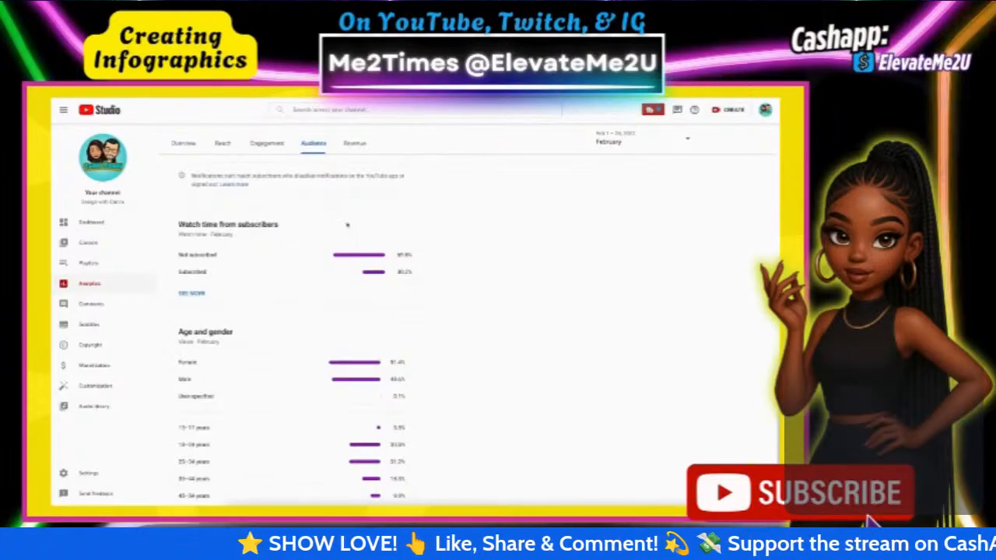
scroll(347, 225, "up", 2)
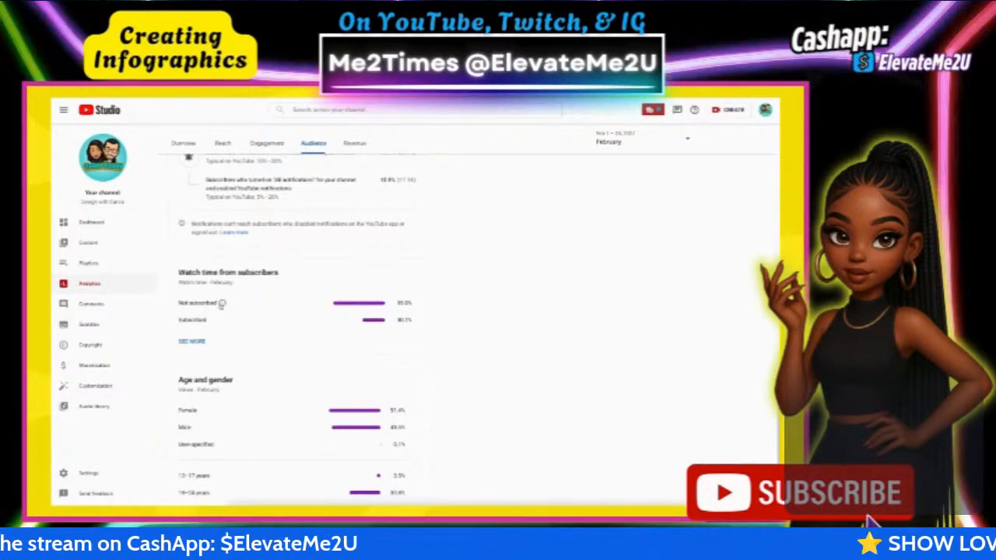
mouse_move(221, 304)
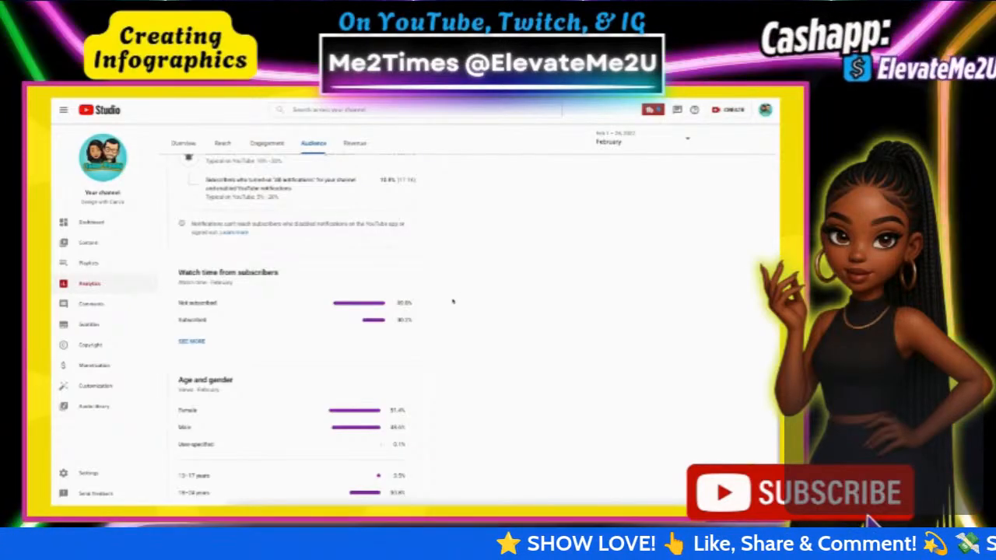
double_click(402, 304)
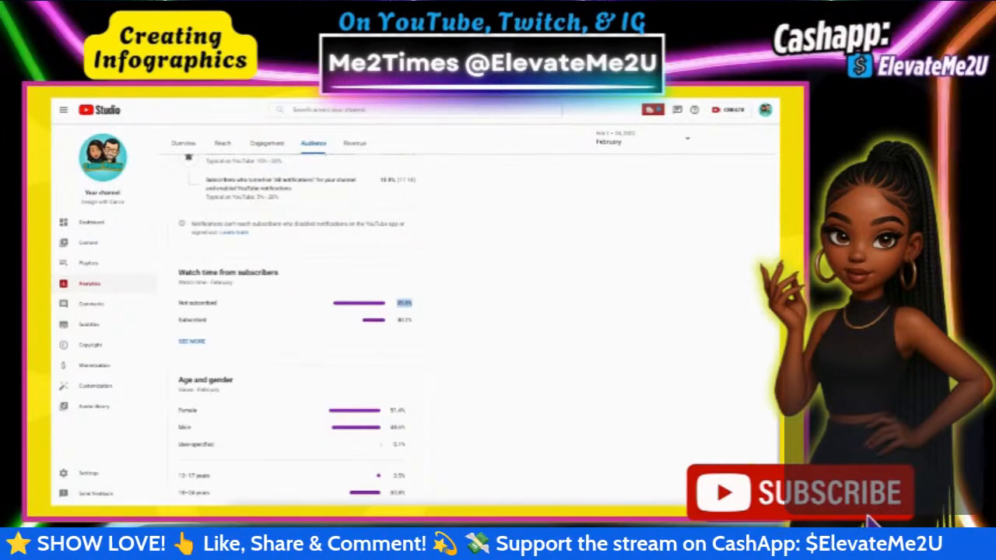
Step: Back in Canva, ungroup the copied text below the lower divider and replace its heading with text starting "69.8% NOT ye"
left_click(381, 81)
left_click(557, 366)
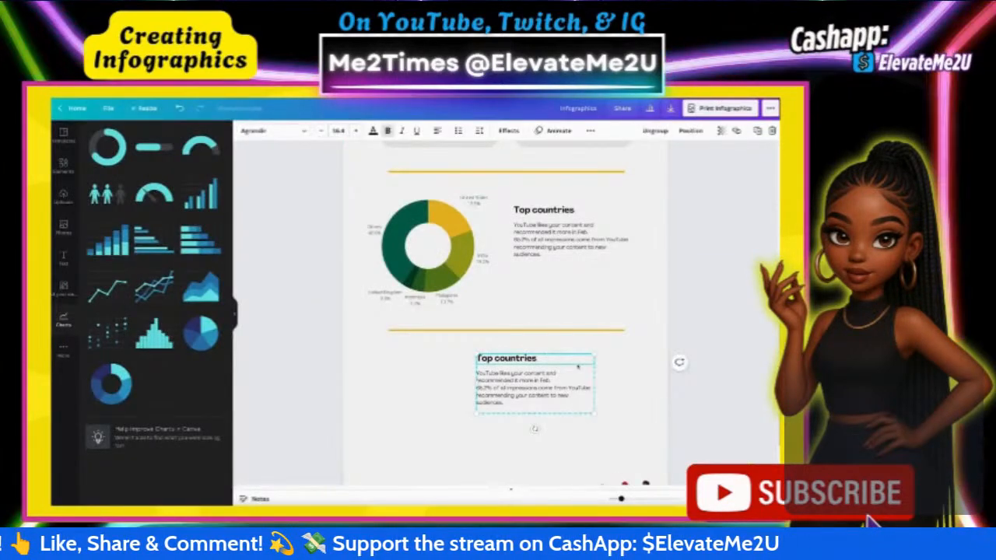
left_click(654, 130)
left_click(509, 443)
left_click(507, 361)
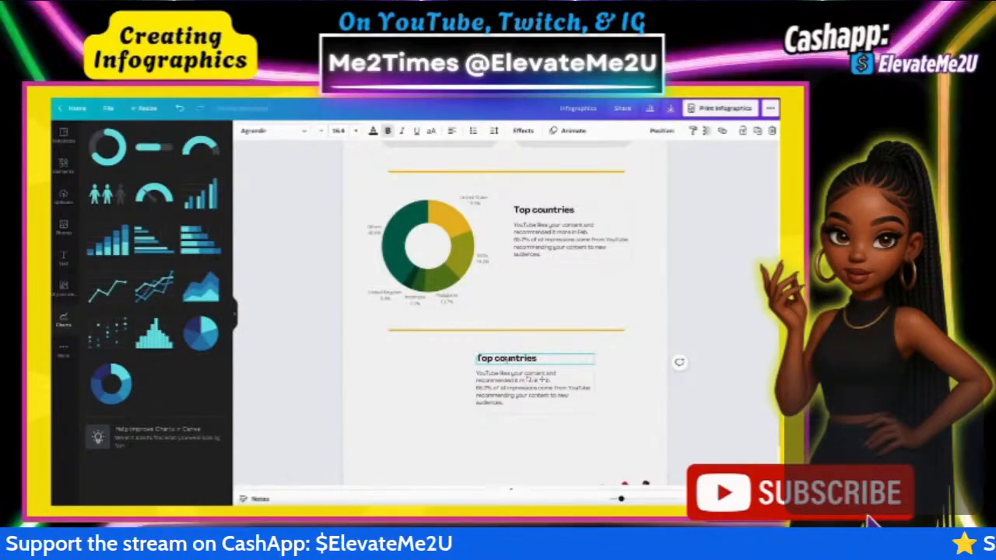
double_click(507, 359)
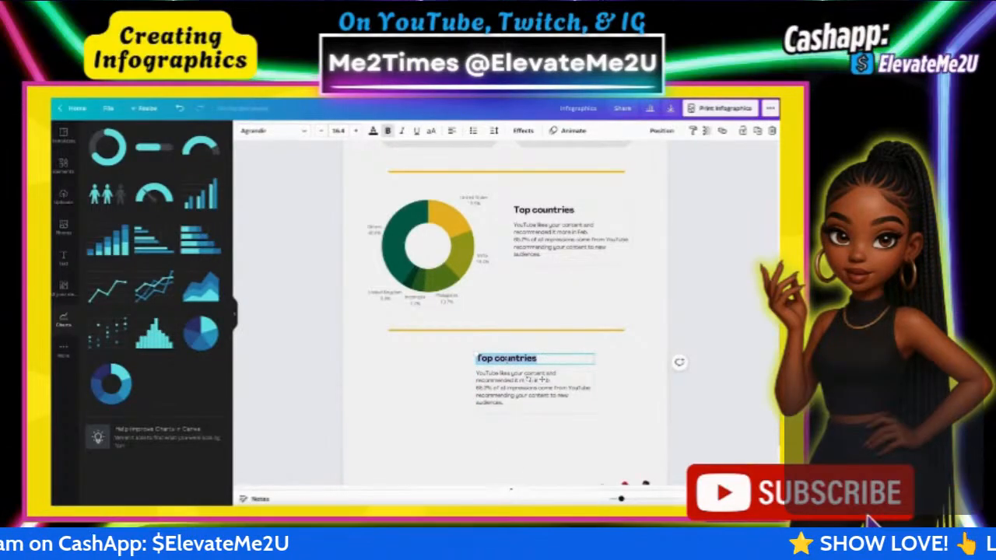
type("69.8%")
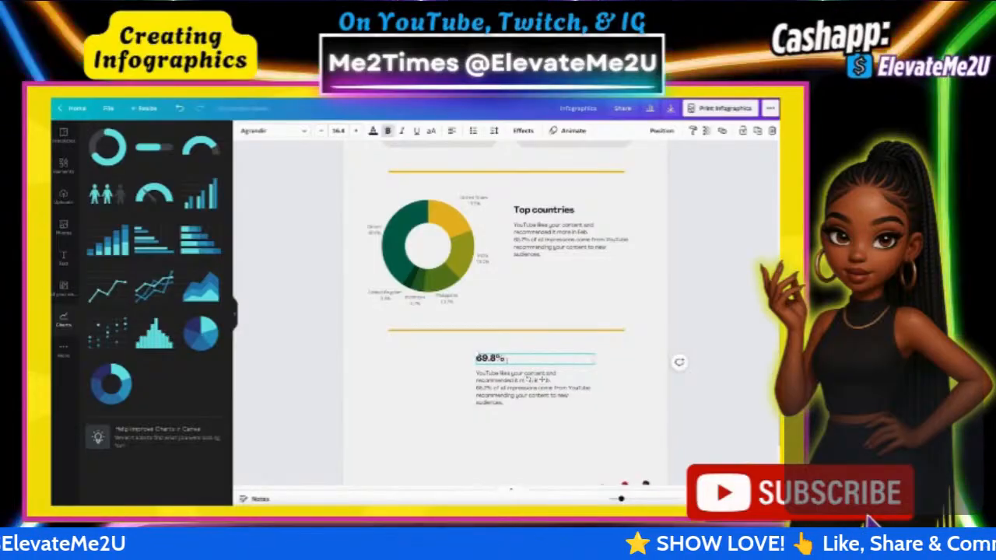
type(" NOT ye")
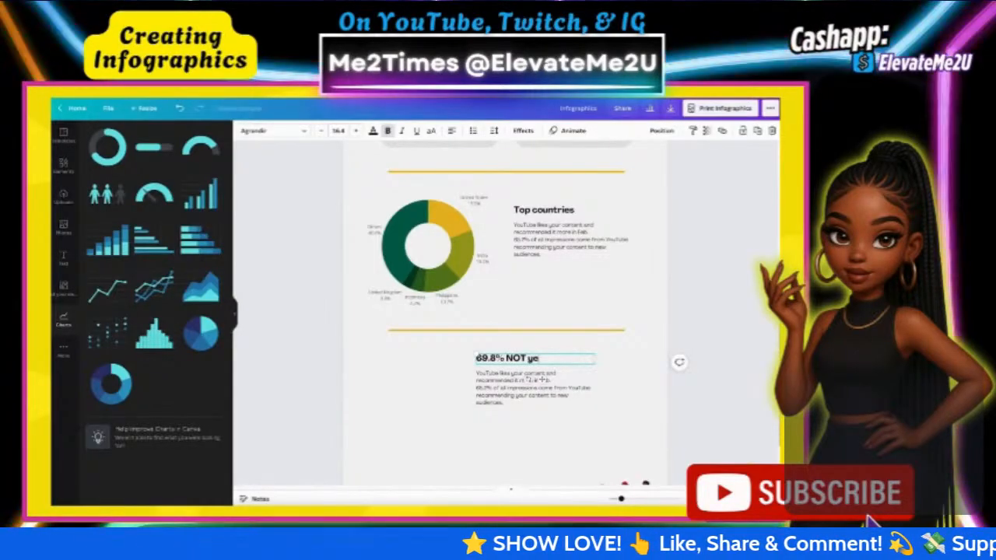
Step: Complete the bottom section's heading as "69.8% NOT yet Subscribed!" and widen its text box so it fits on one line
type("t Subscrib")
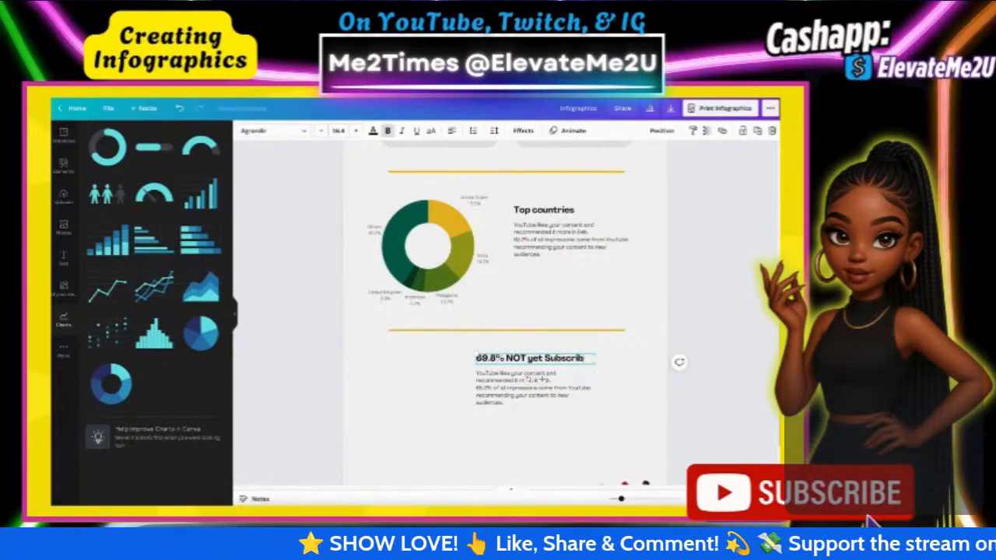
type("ed")
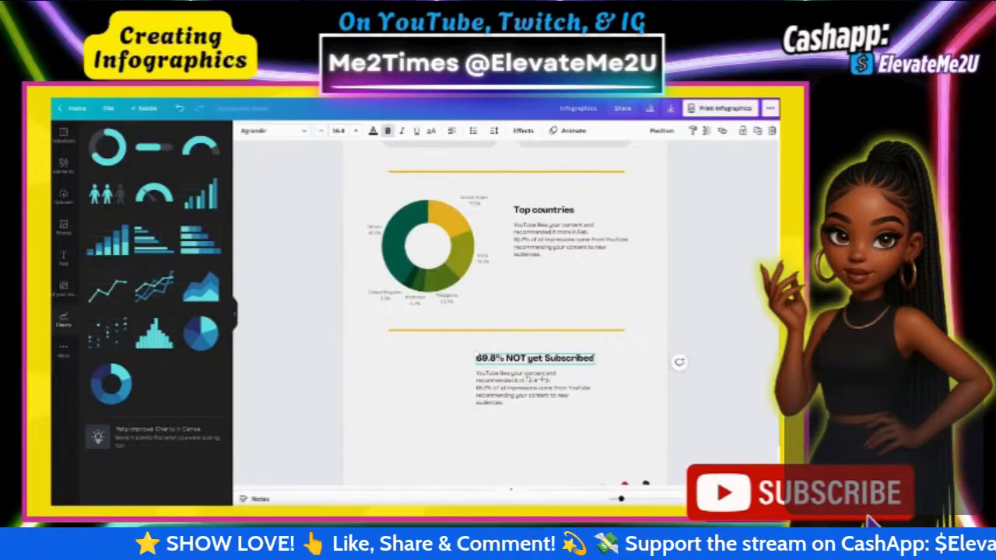
type("!")
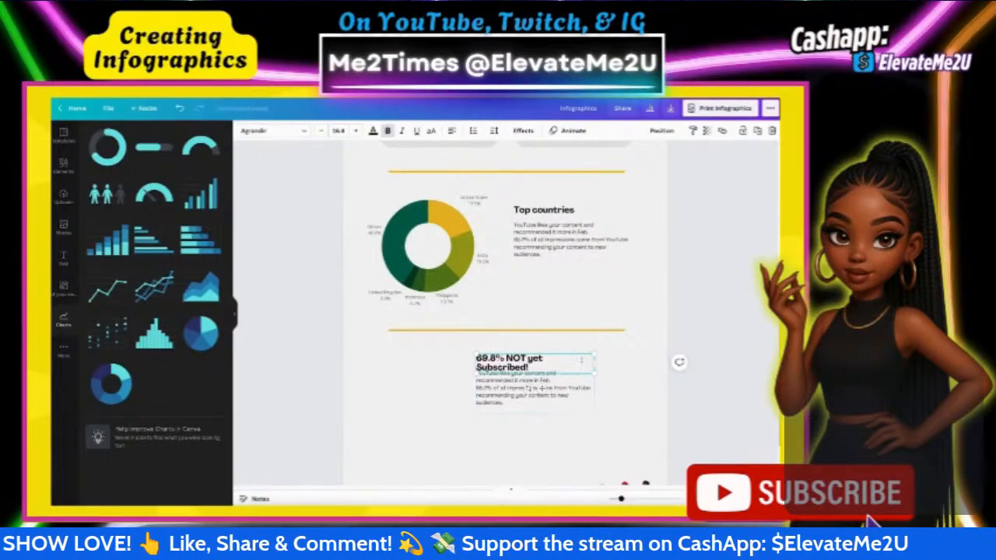
left_click_drag(593, 365, 602, 365)
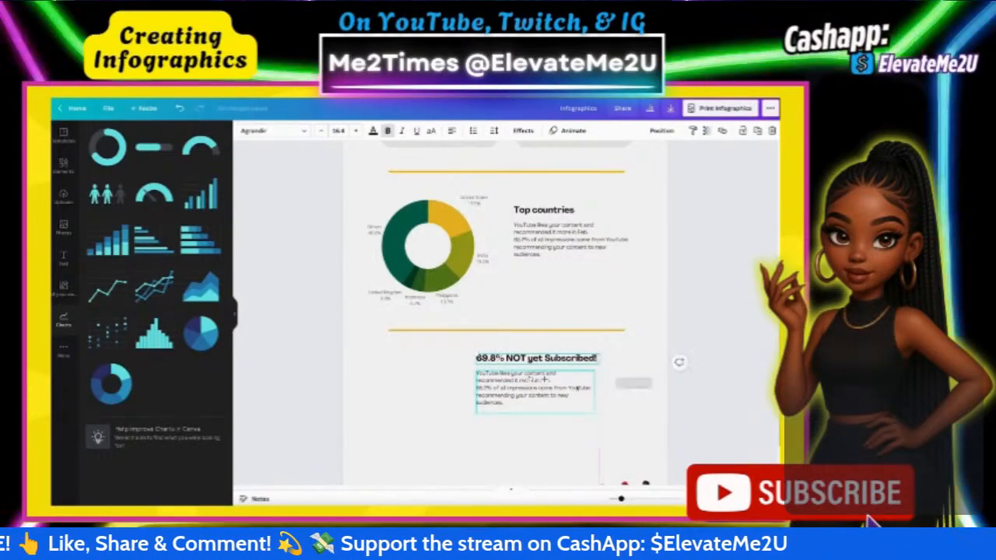
left_click(518, 436)
scroll(639, 354, "down", 1)
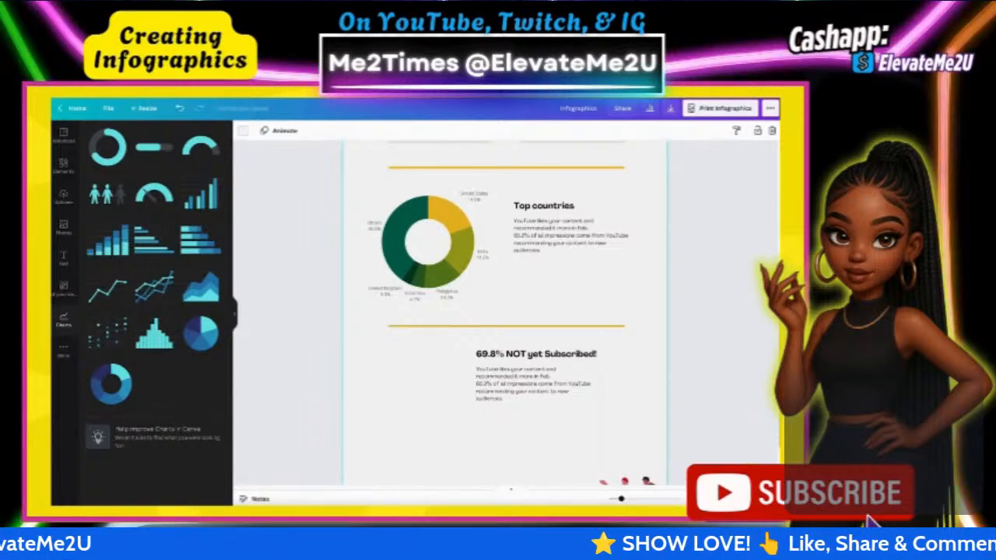
Step: Replace the paragraph under the new heading with text on fast channel growth, relatively low returning viewers and only 30.2% of total viewers being subscribed
left_click(496, 383)
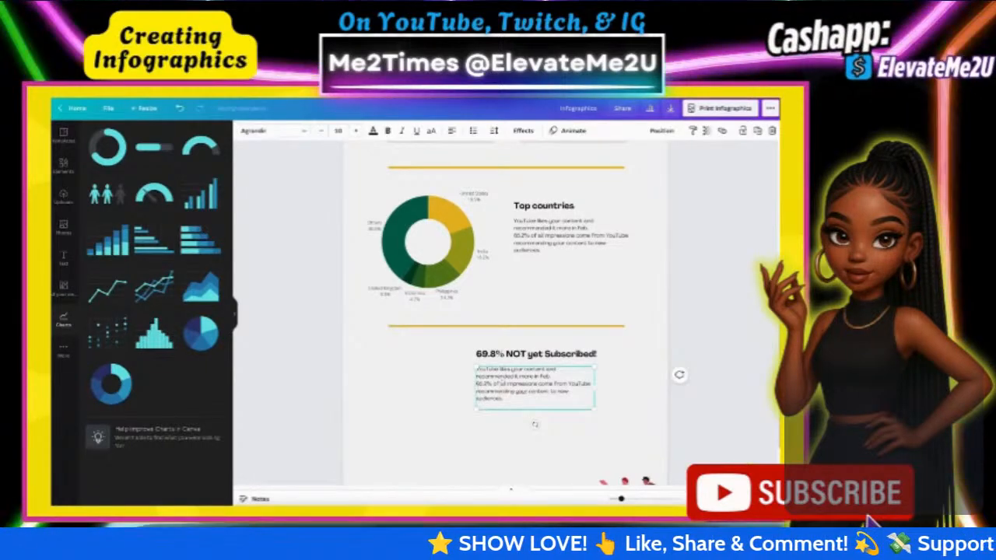
left_click(497, 384)
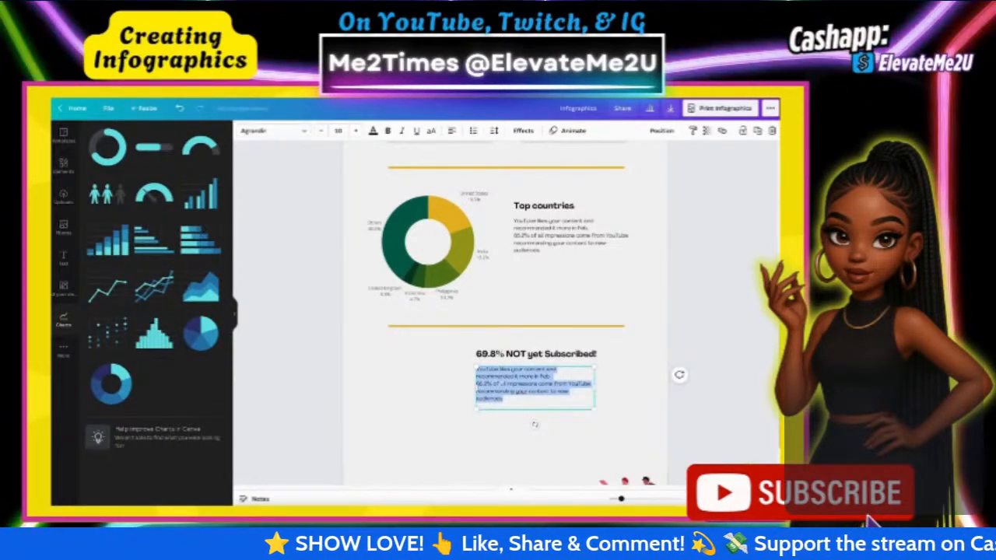
type("Though our channel is growing fast (around 20k new subscribers per month), the number of returning viewers is relatively low. Only 30.2% of our total viewers are subscribed to the channel.")
left_click(527, 458)
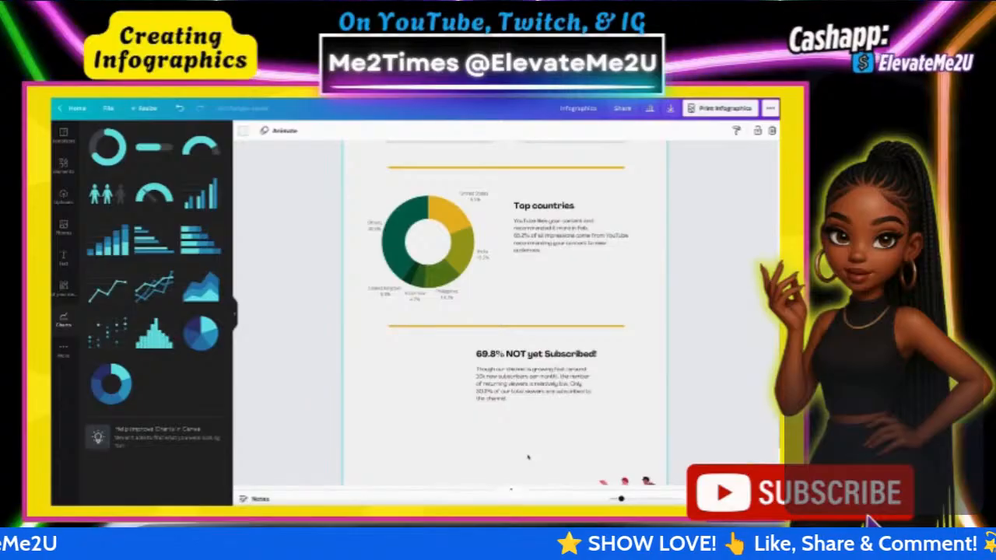
scroll(528, 458, "down", 2)
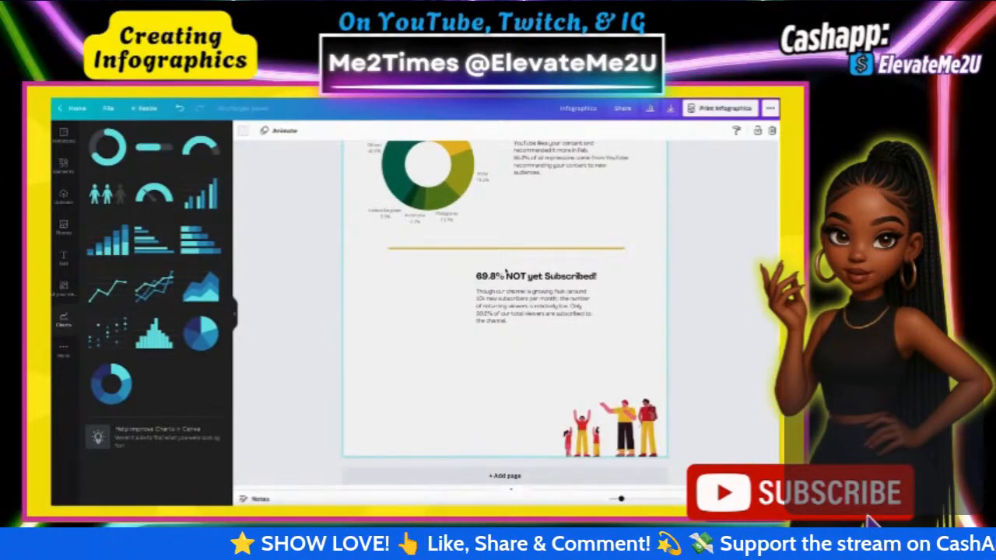
left_click_drag(505, 350, 482, 384)
scroll(482, 384, "up", 2)
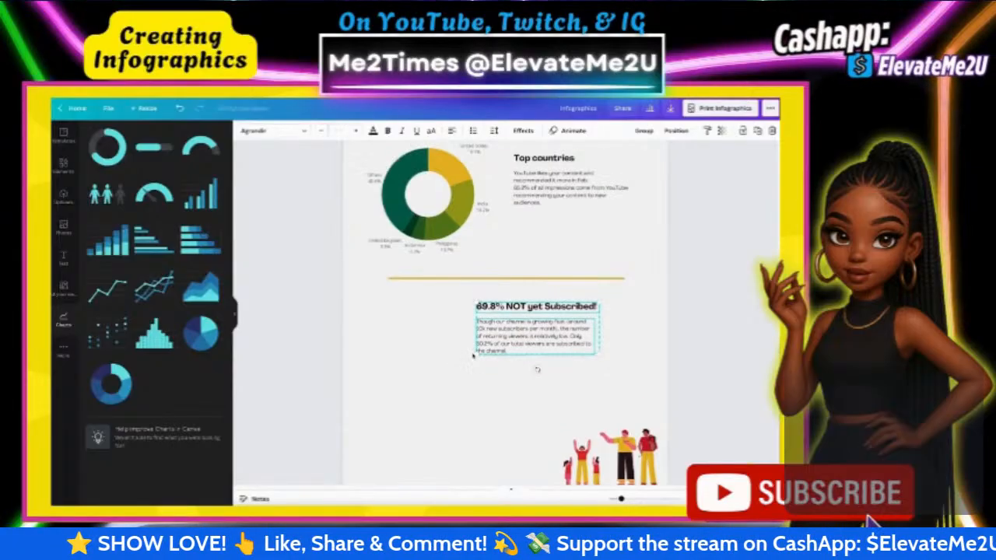
scroll(475, 361, "up", 2)
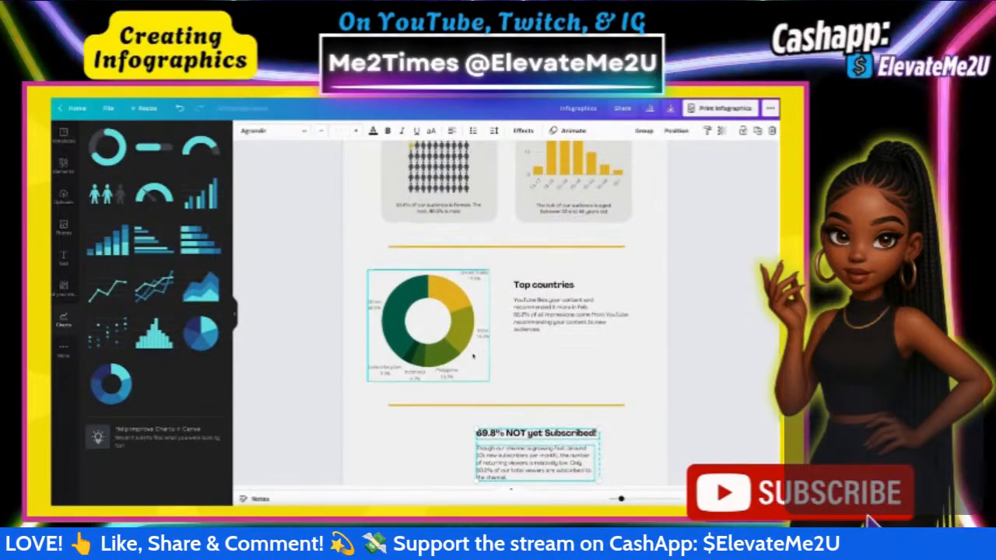
scroll(540, 351, "down", 2)
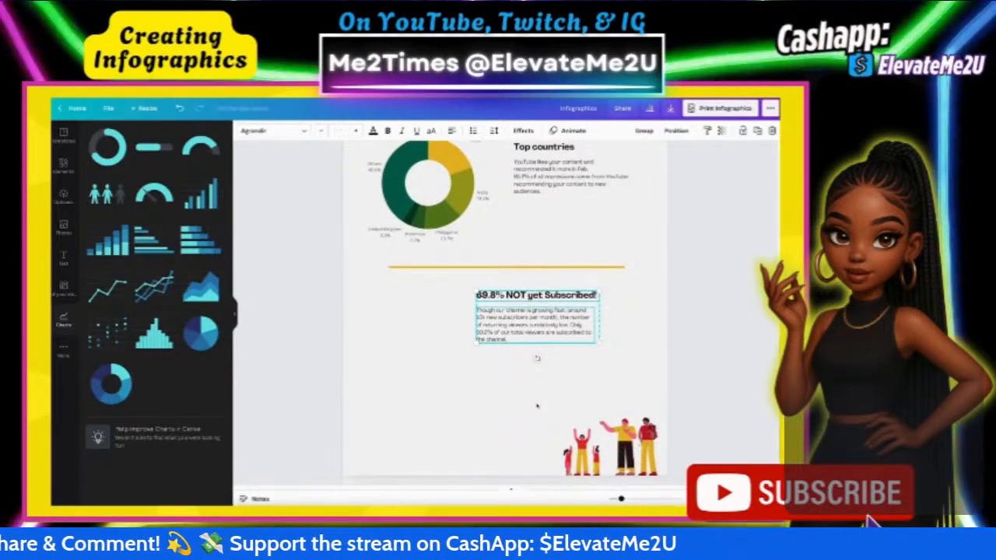
scroll(537, 405, "up", 1)
left_click(537, 405)
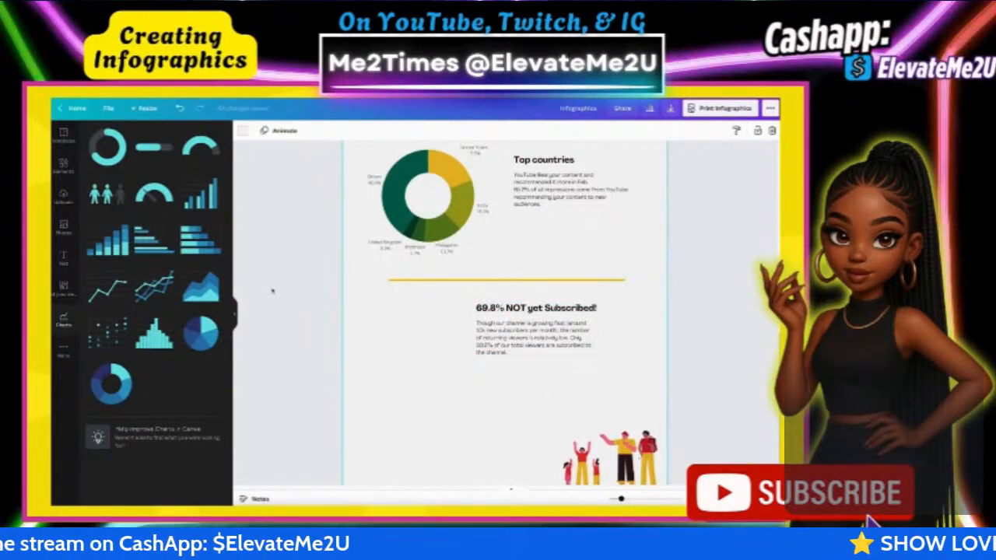
Step: Add a progress bar chart and place it near the page's bottom edge, below the "69.8% NOT yet Subscribed!" text, beside the people illustration
scroll(681, 402, "down", 2)
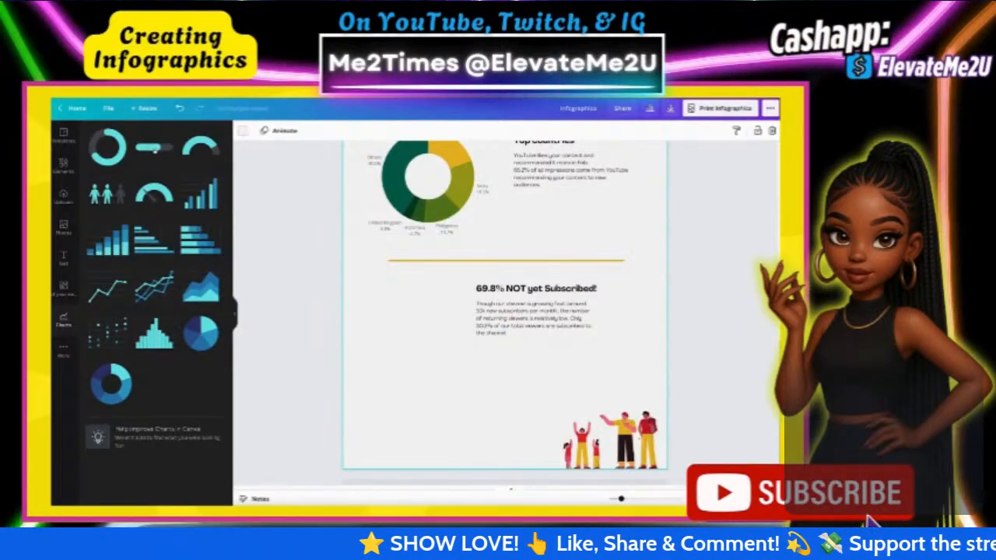
left_click(156, 148)
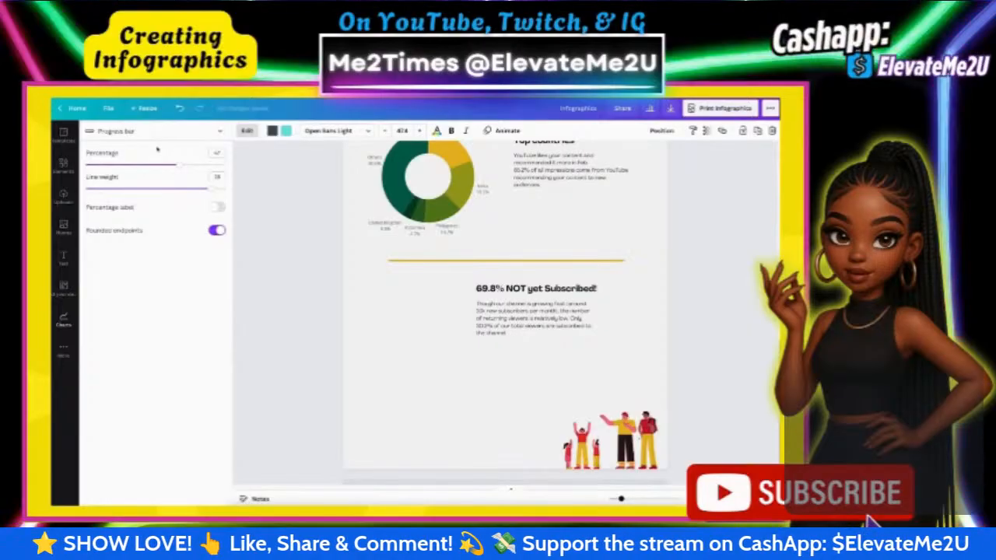
scroll(513, 312, "up", 3)
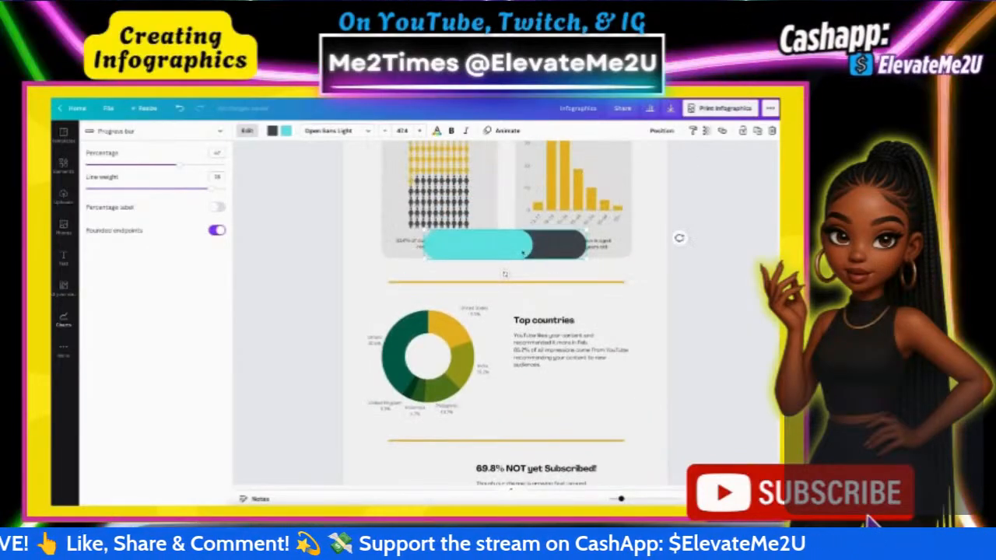
left_click_drag(507, 247, 525, 417)
scroll(526, 416, "down", 2)
left_click_drag(516, 260, 462, 447)
scroll(462, 448, "down", 1)
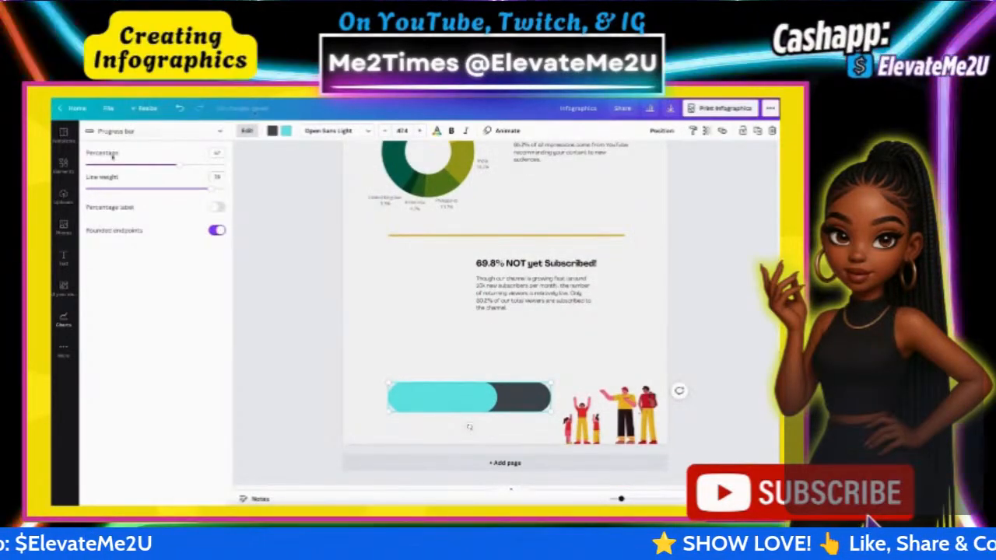
Step: Configure the progress bar with a percentage of 30.2, maximum line weight, a visible percentage label and no rounded endpoints
left_click(215, 153)
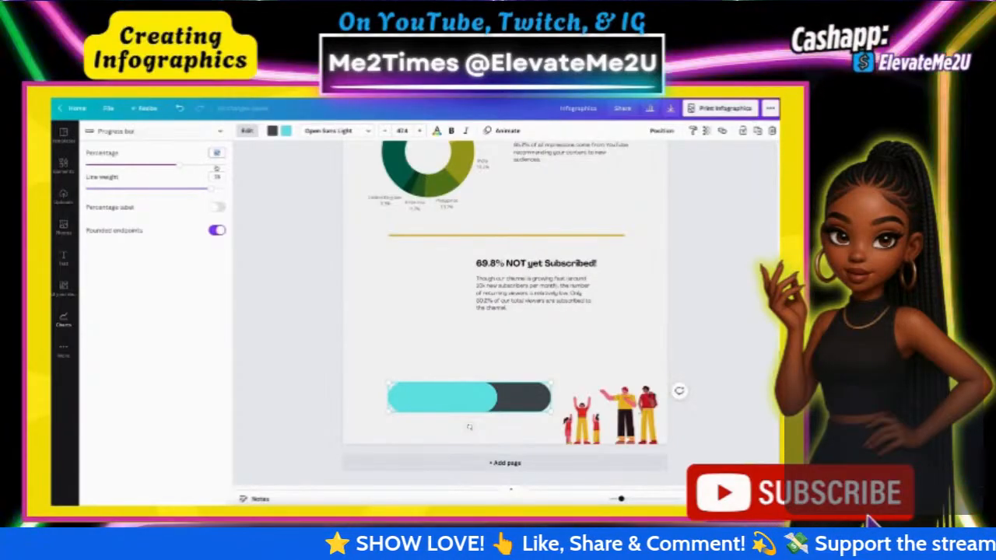
type("30.2")
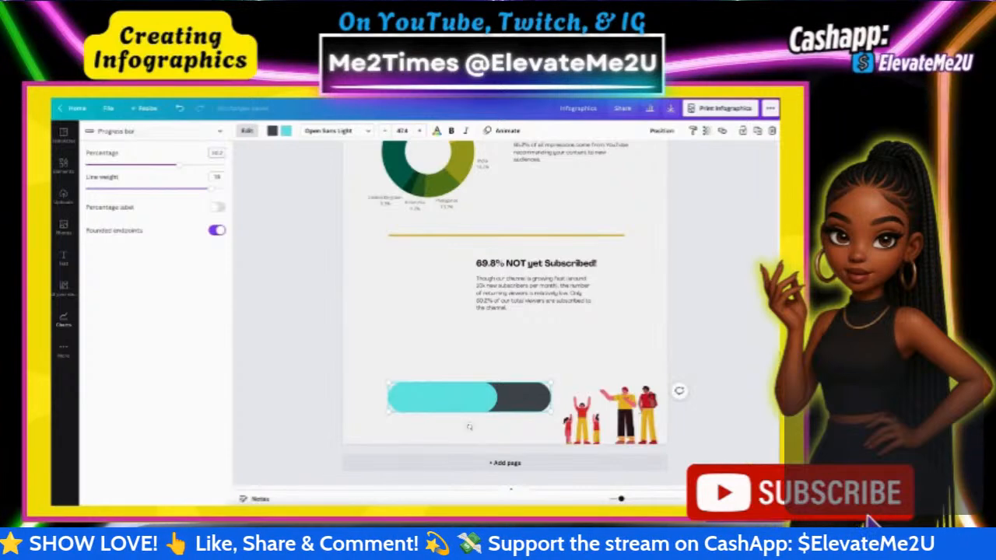
left_click(211, 289)
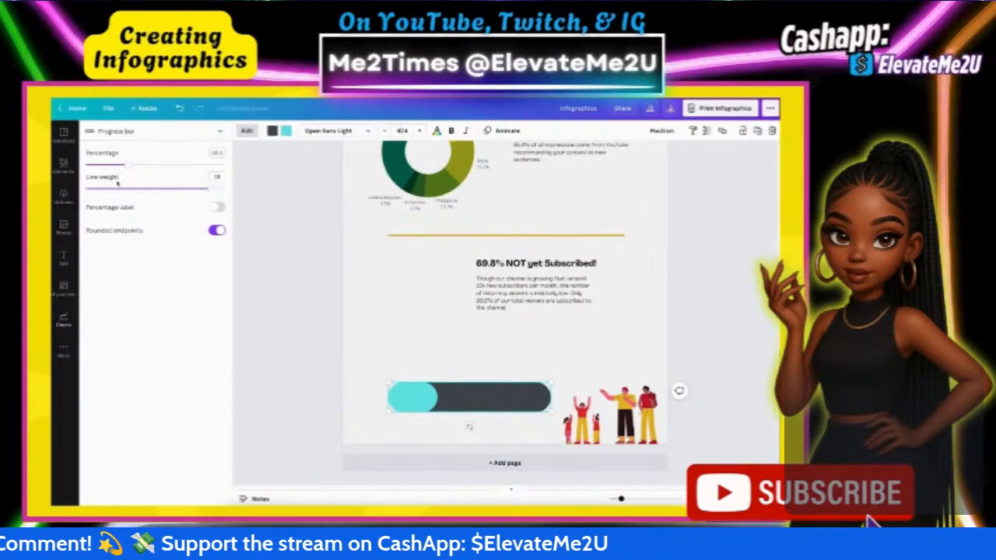
left_click_drag(212, 188, 226, 188)
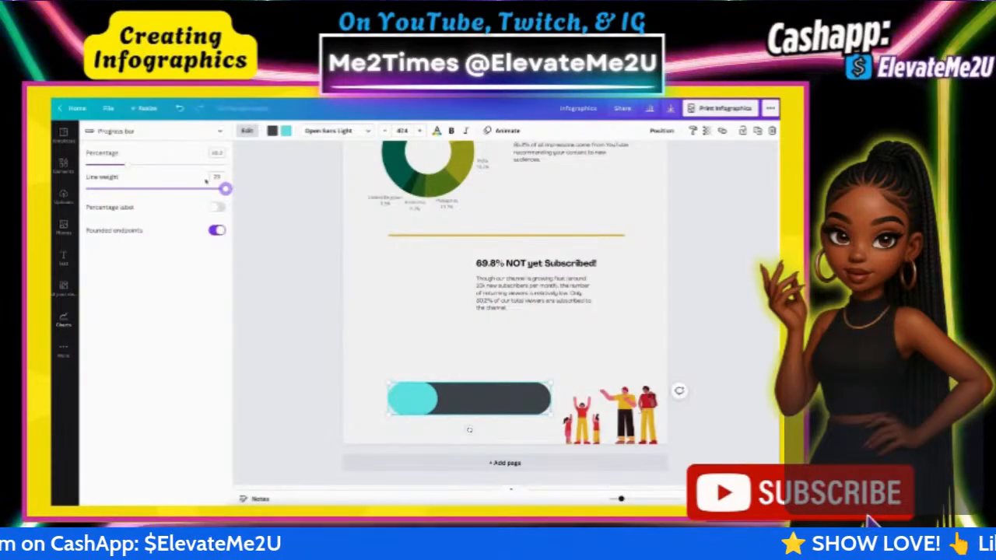
left_click(217, 207)
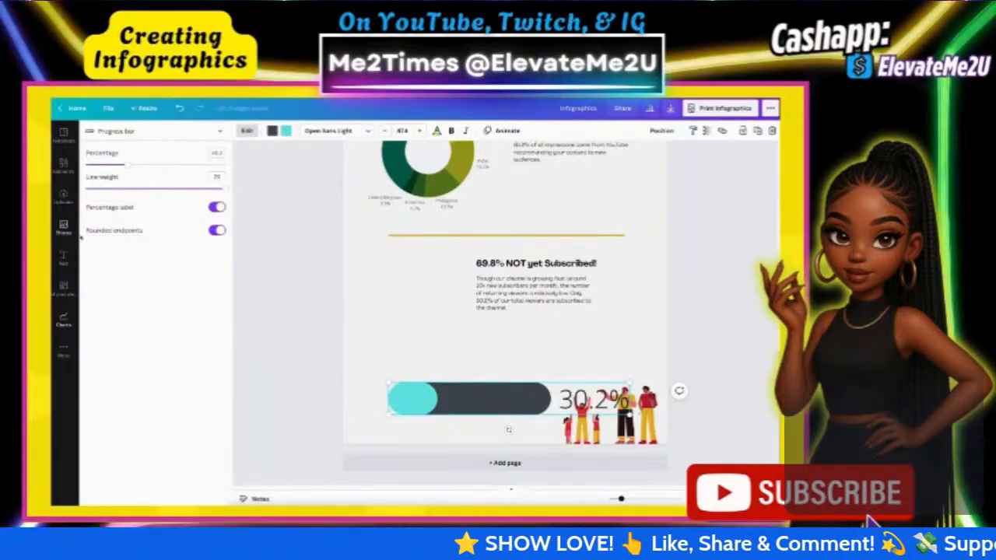
left_click(217, 230)
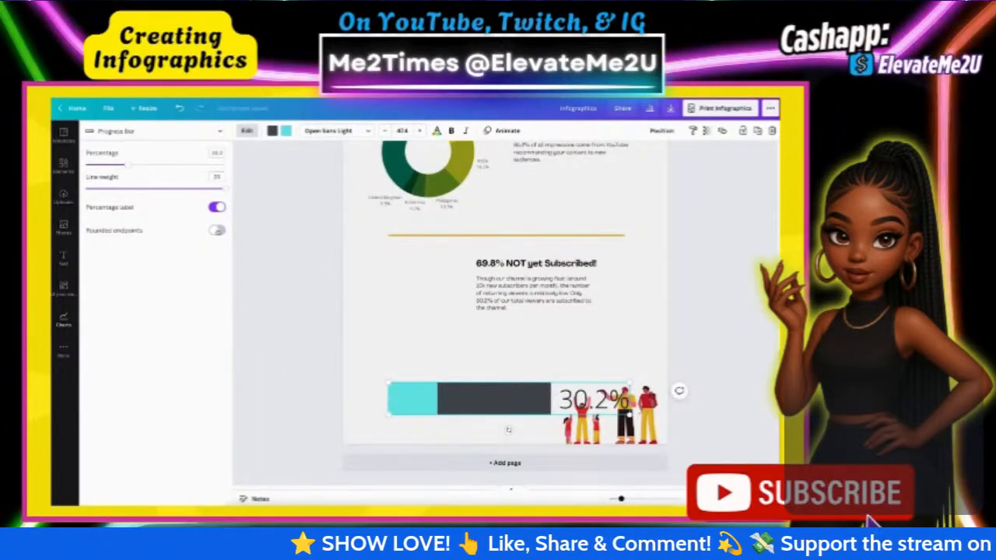
Step: Center the progress bar horizontally on the page and move the people illustration so it stands on top of the bar
left_click_drag(474, 391, 464, 389)
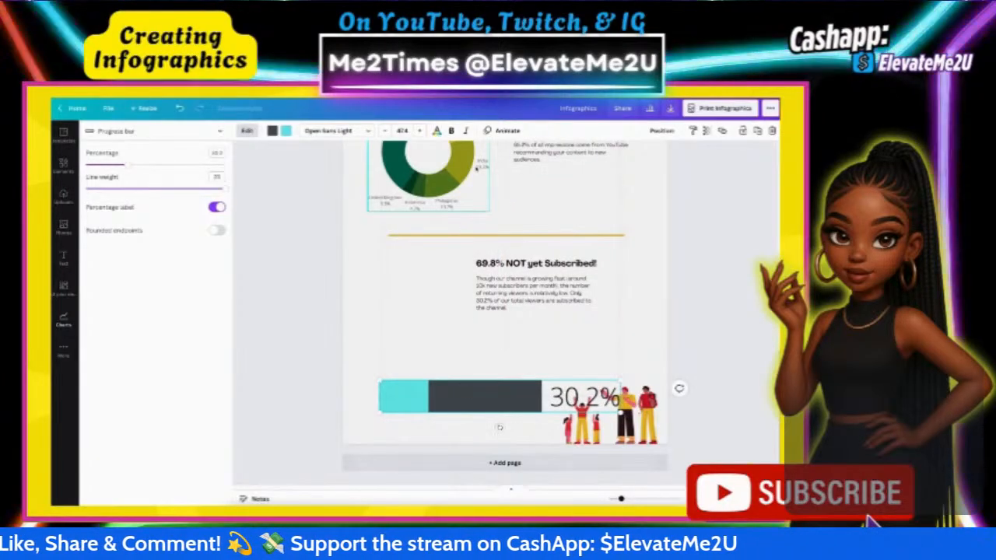
left_click(658, 130)
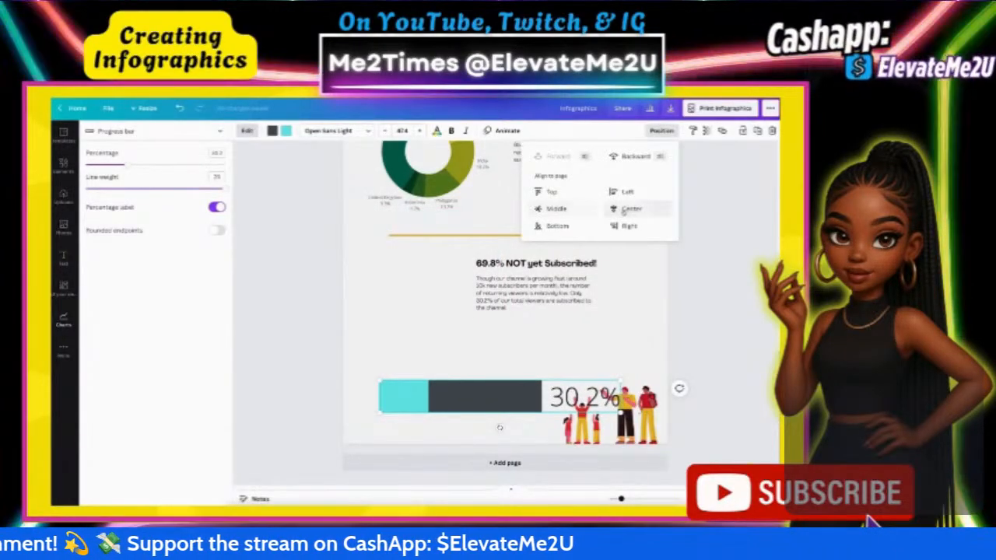
left_click(626, 210)
left_click_drag(522, 417, 471, 348)
left_click(480, 398)
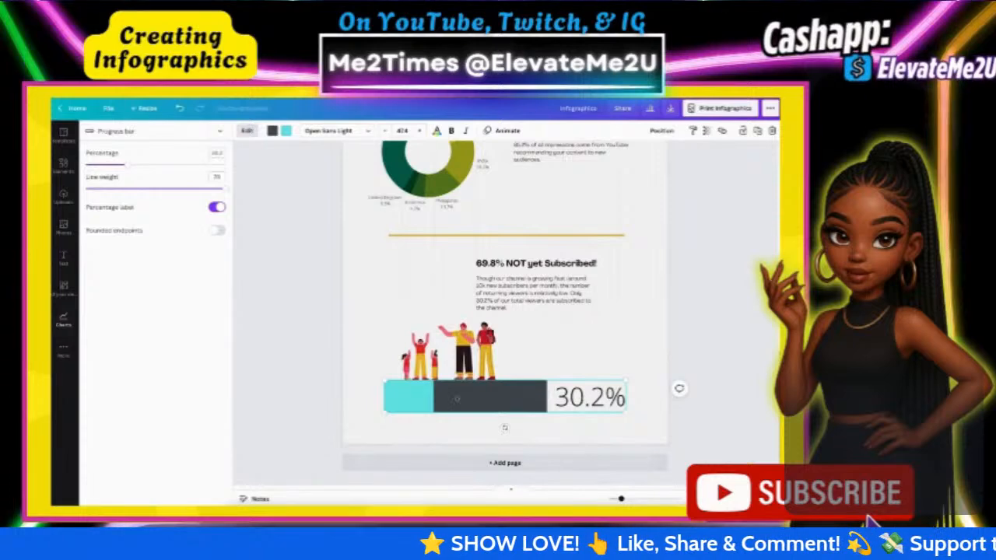
Step: Inspect the line-start and line-style options of the gold divider line beneath the "OUR AUDIENCE ON YOUTUBE" title
scroll(376, 327, "up", 8)
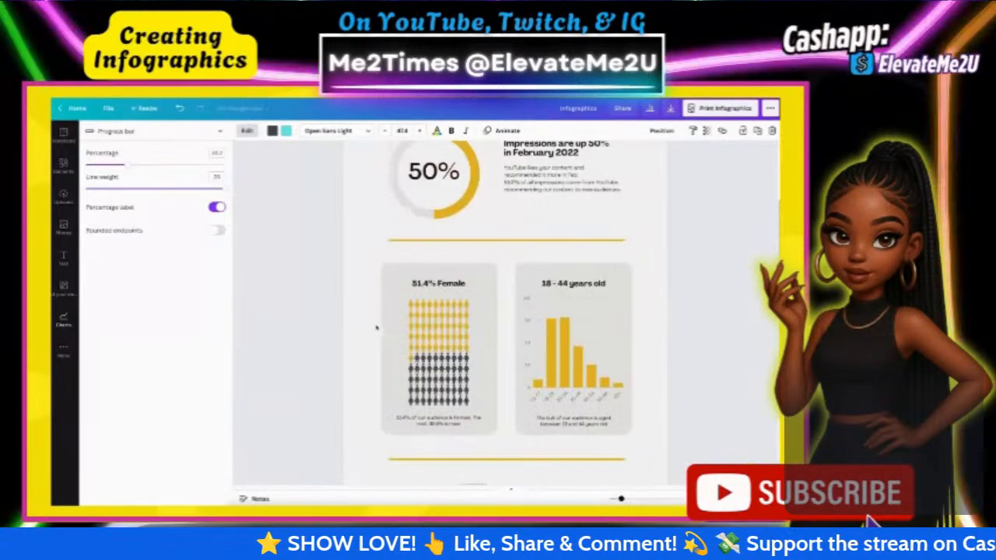
scroll(375, 327, "up", 4)
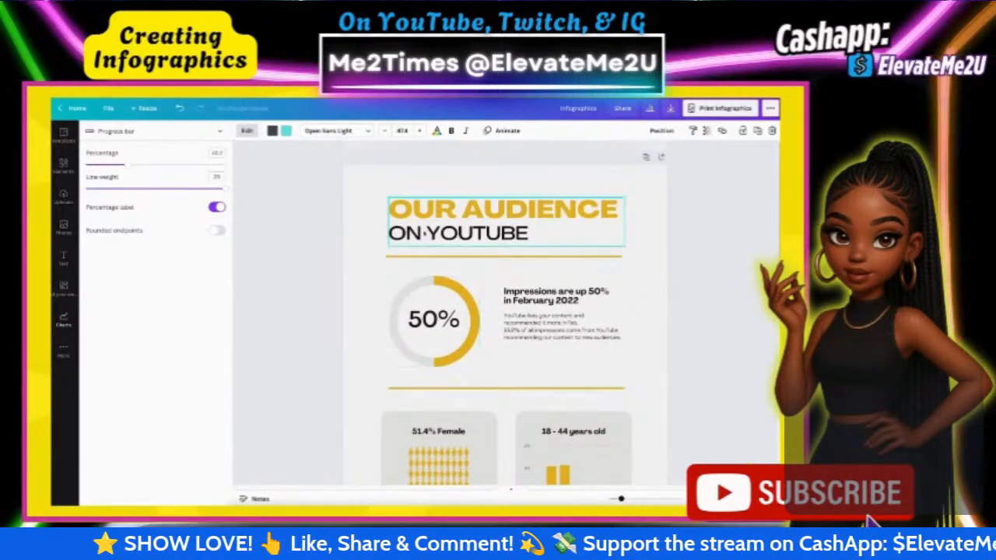
left_click(397, 250)
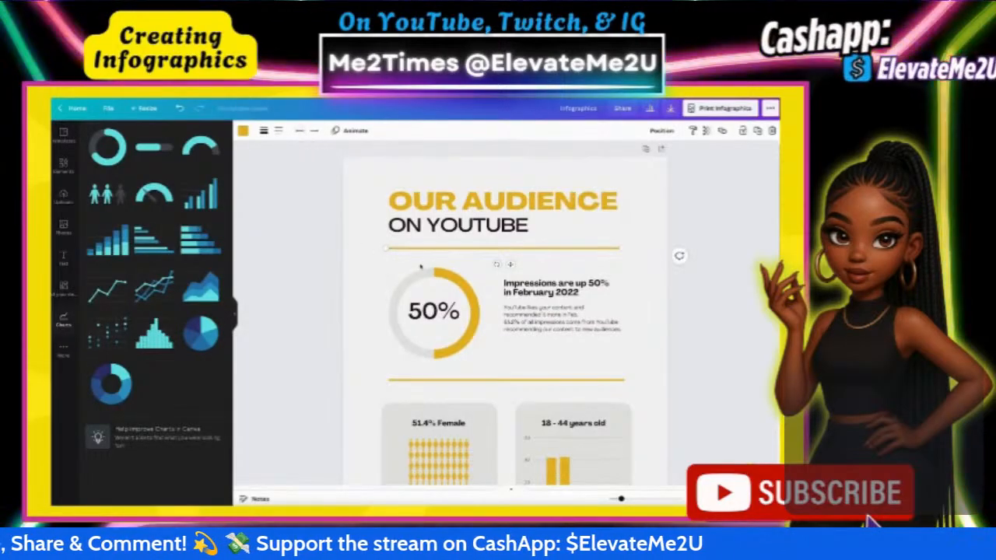
left_click(300, 132)
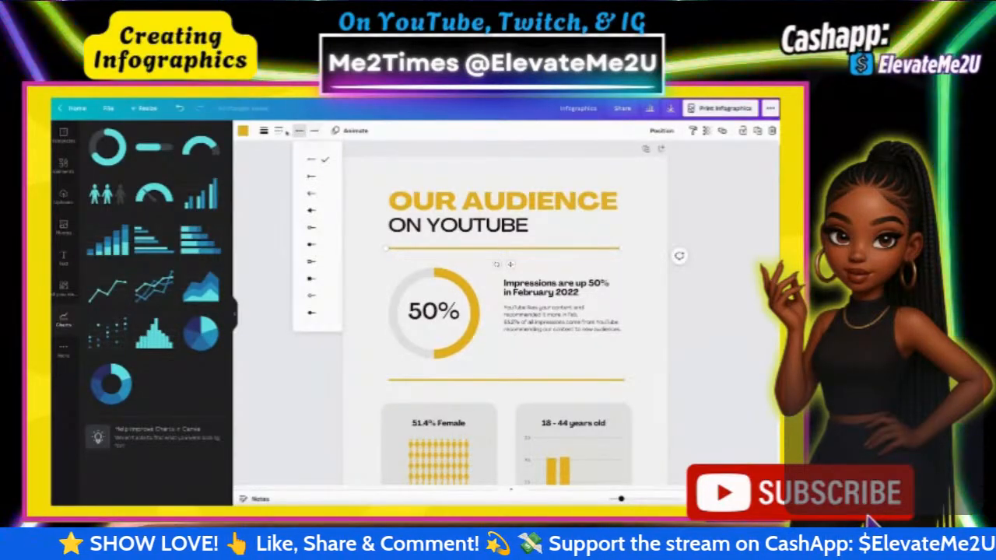
left_click(280, 131)
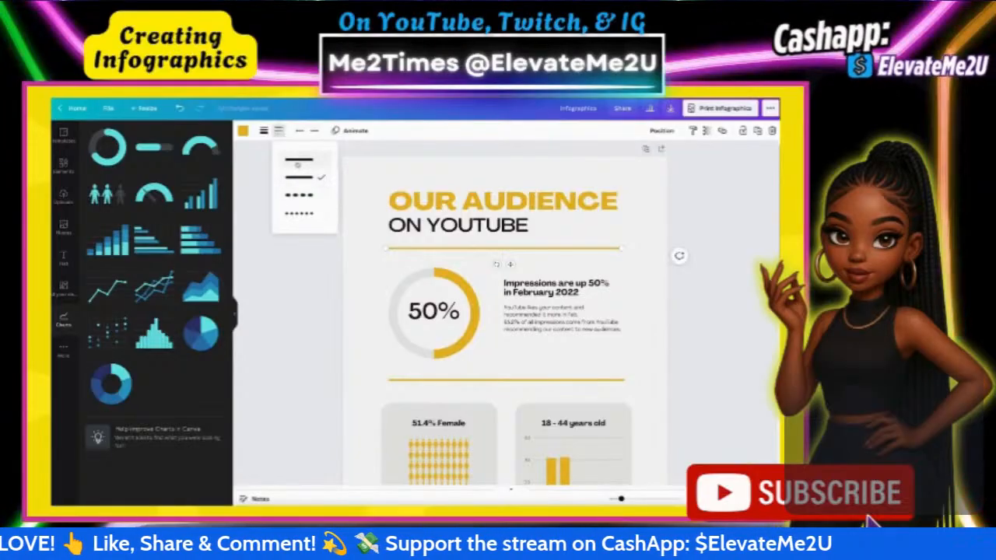
left_click(373, 304)
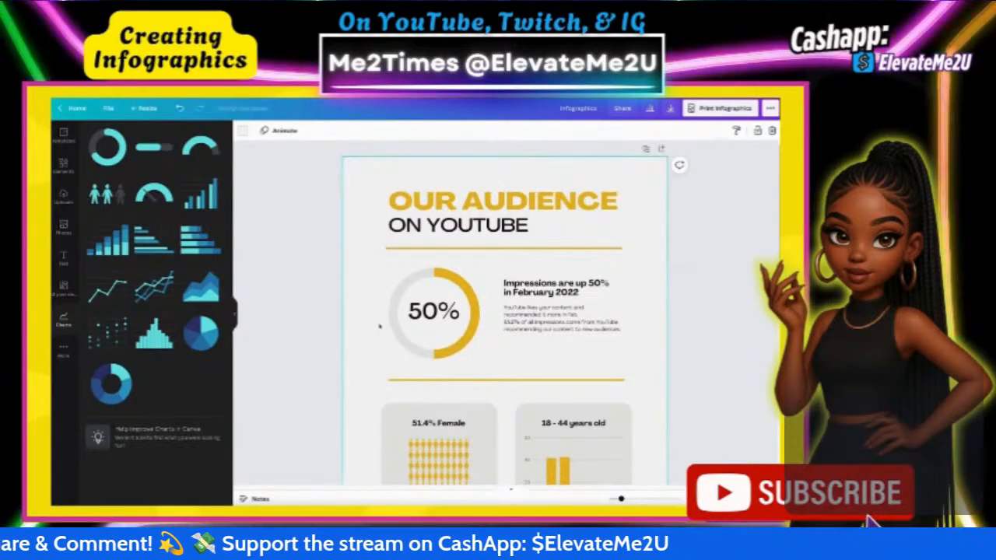
Step: Copy the style of the gold divider beneath the "OUR AUDIENCE ON YOUTUBE" title onto the other three gold dividers
left_click(409, 305)
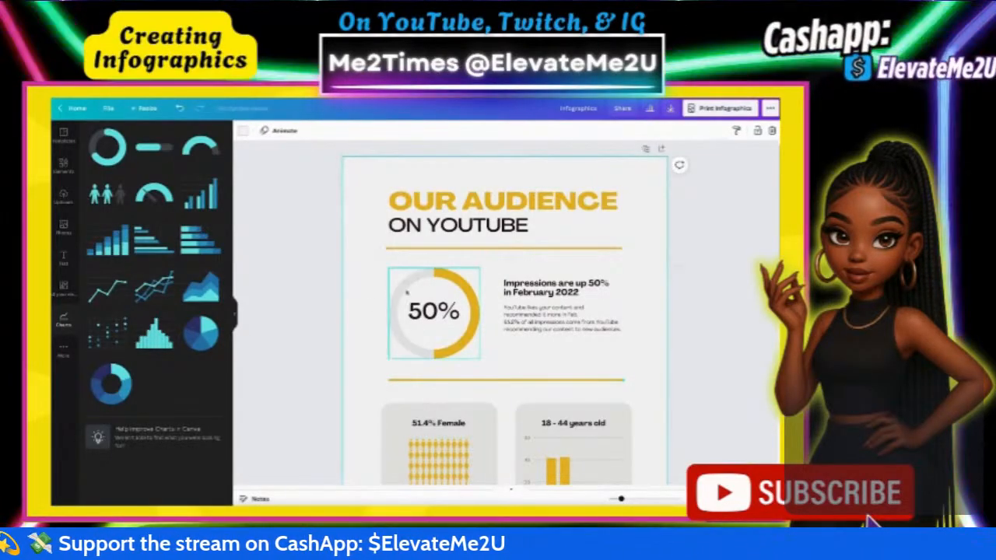
left_click(404, 249)
left_click(692, 131)
left_click(545, 382)
scroll(544, 327, "down", 2)
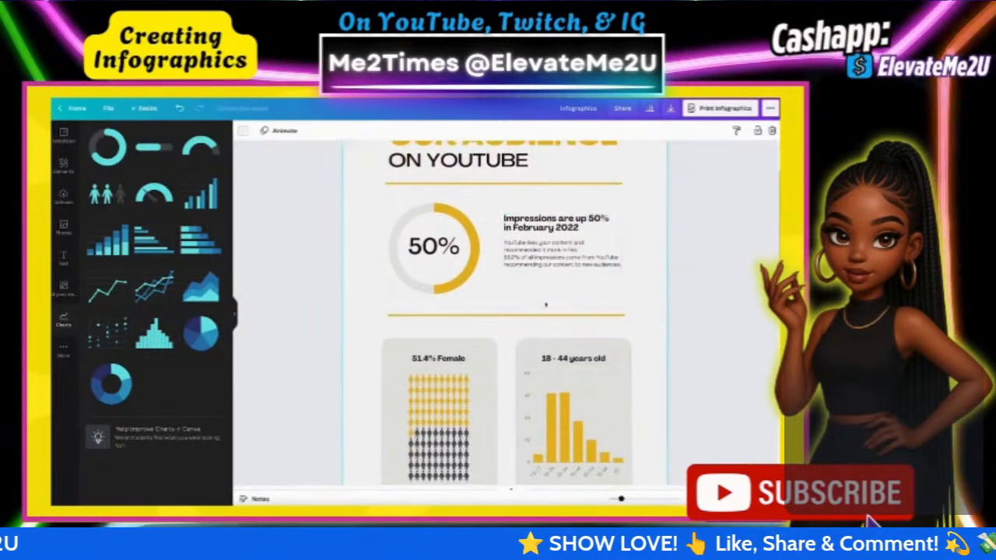
scroll(602, 305, "down", 4)
left_click(601, 305)
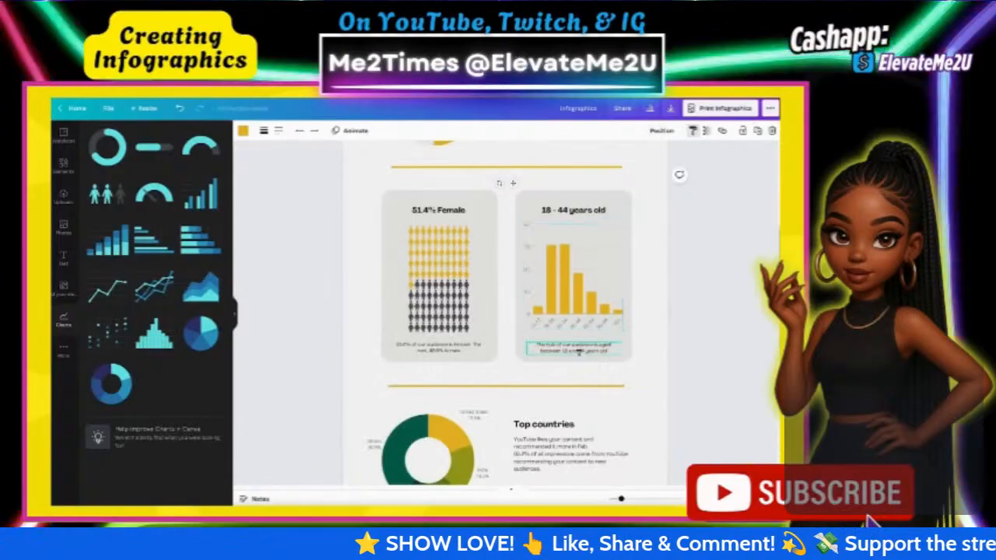
scroll(600, 305, "down", 2)
left_click(572, 317)
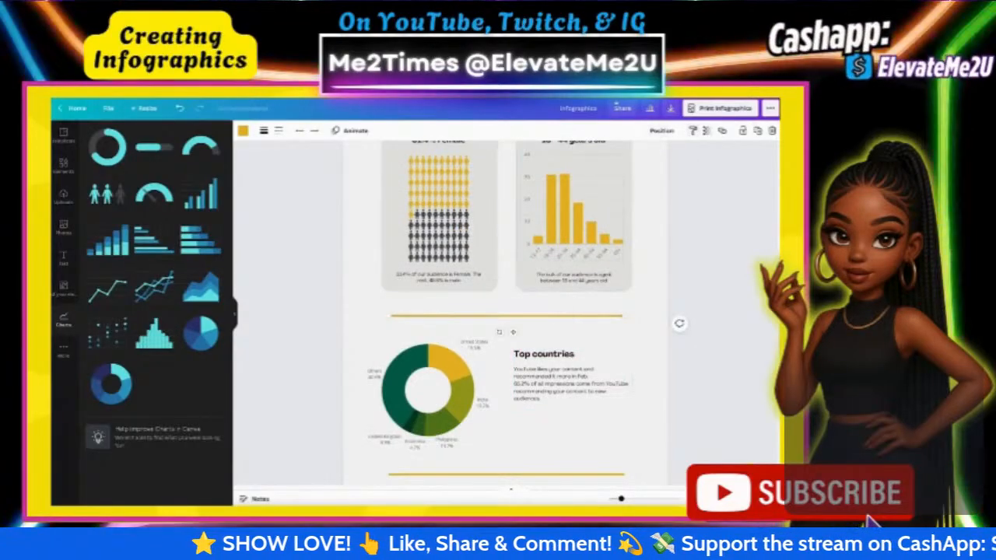
left_click(503, 471)
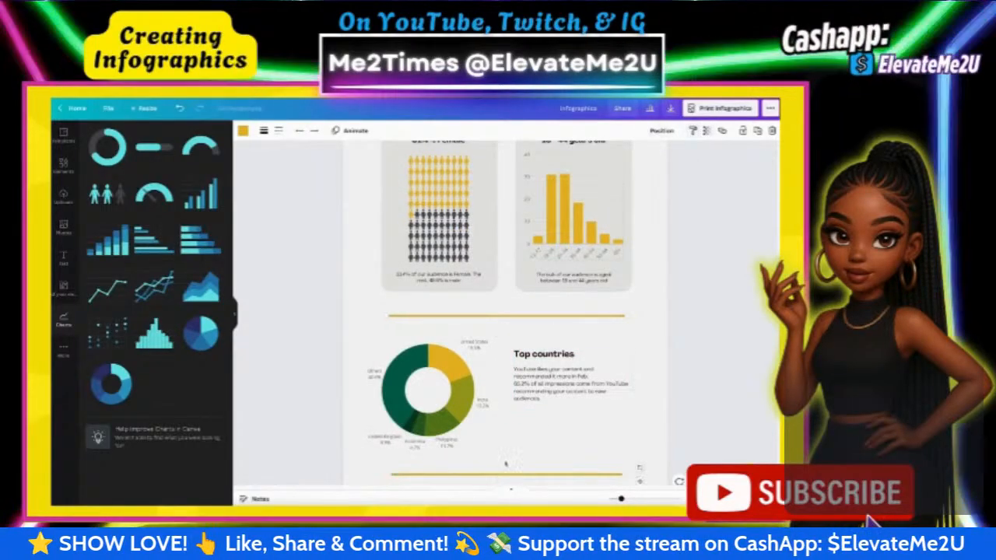
left_click(504, 467)
Step: Change the progress bar's teal fill to the gold document color
scroll(513, 405, "down", 5)
scroll(521, 343, "down", 1)
scroll(436, 393, "up", 3)
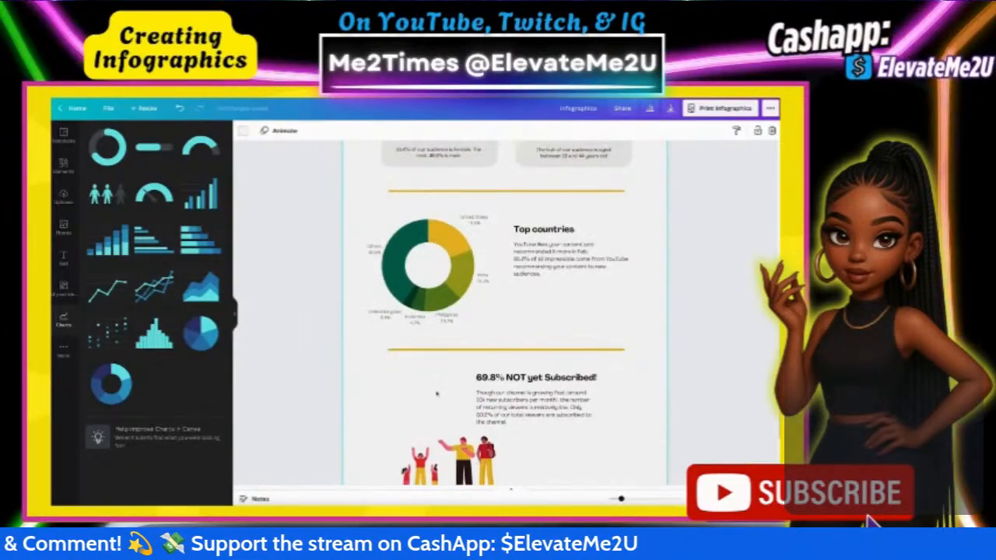
left_click(148, 147)
left_click(286, 130)
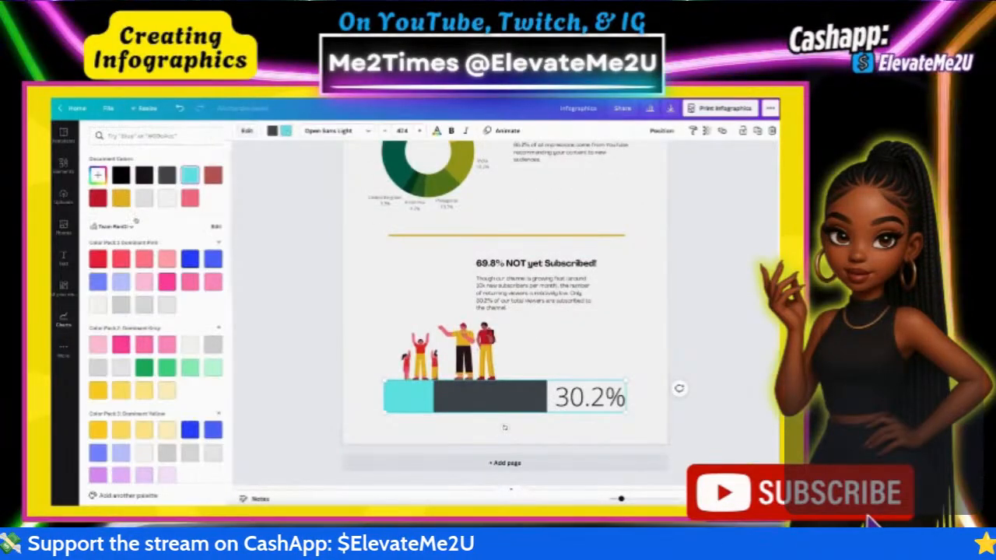
left_click(123, 199)
left_click(375, 317)
Step: Scale the people illustration down so the figures stand smaller on the progress bar
left_click(595, 400)
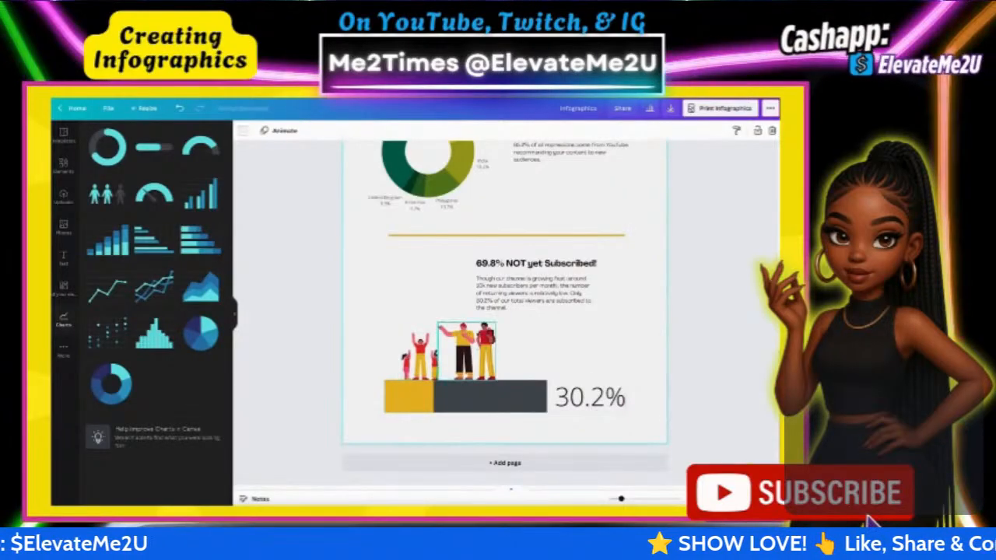
left_click(423, 354)
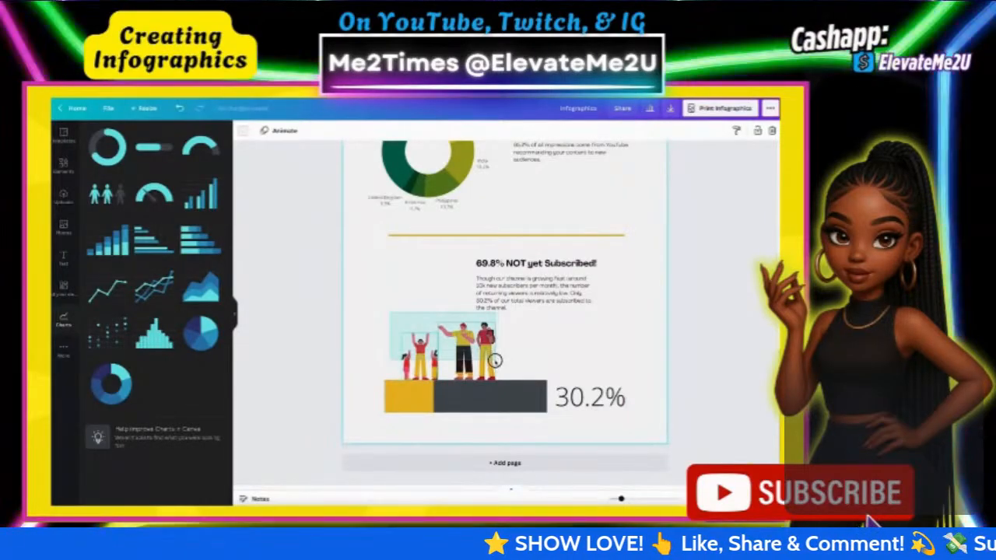
left_click_drag(494, 322, 464, 341)
left_click(524, 362)
Step: Add an uppercase text box reading "SUBSCRIBE NOW" above the progress bar, beside the people illustration
scroll(412, 362, "up", 3)
scroll(416, 311, "down", 1)
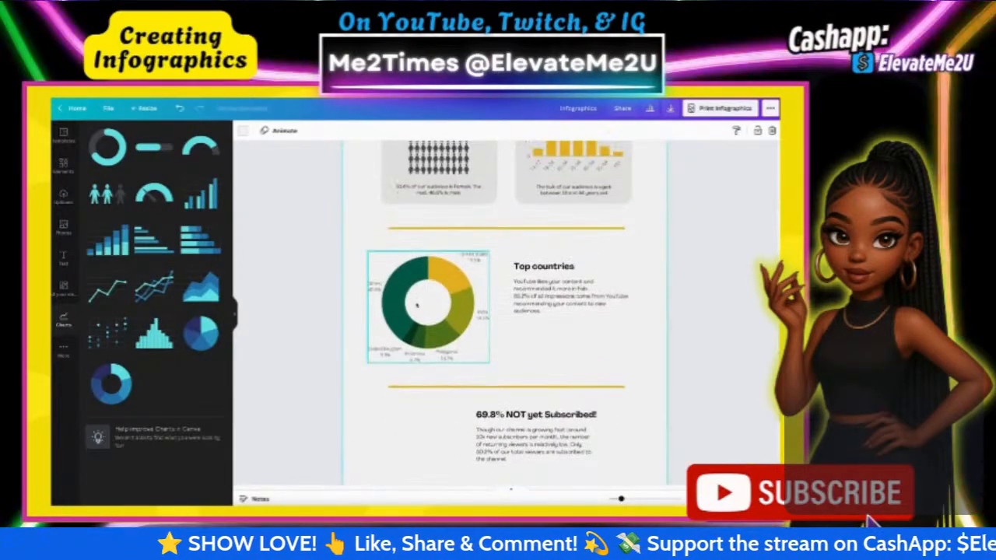
scroll(416, 304, "up", 1)
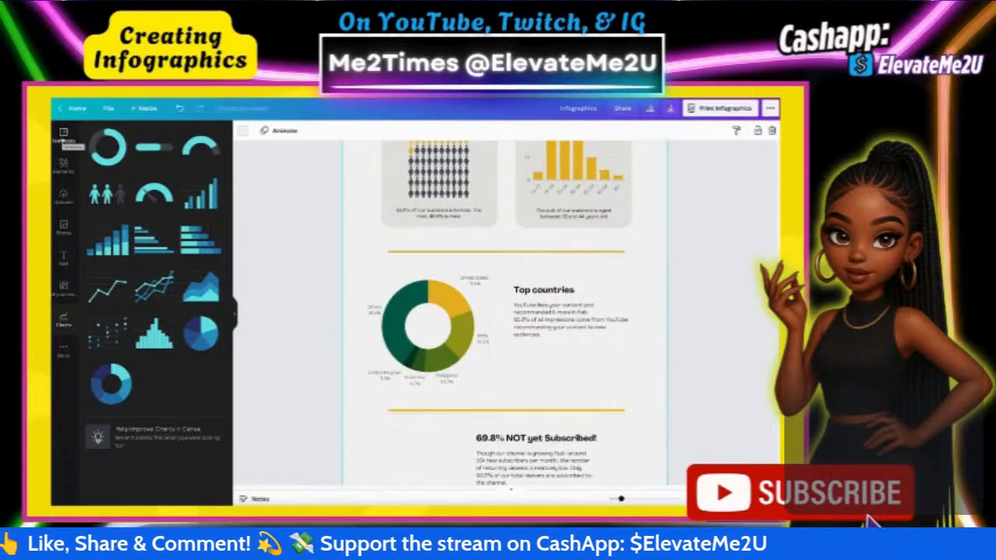
scroll(539, 349, "down", 3)
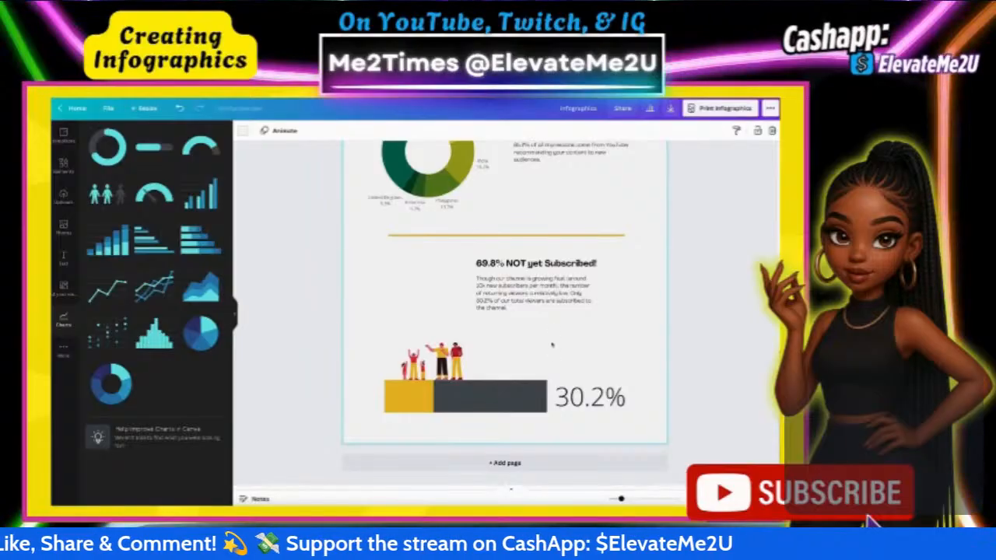
key("t")
left_click_drag(511, 314, 553, 363)
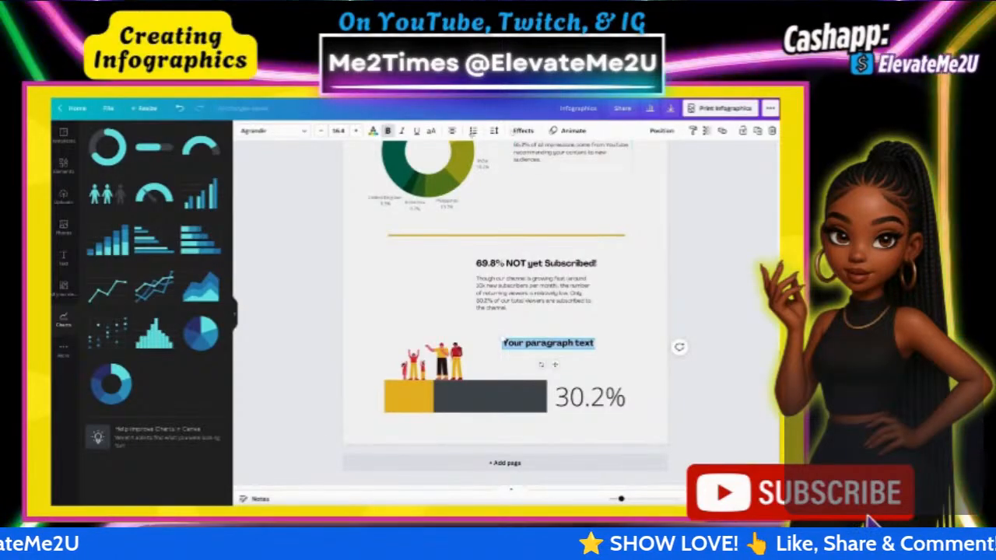
left_click(430, 130)
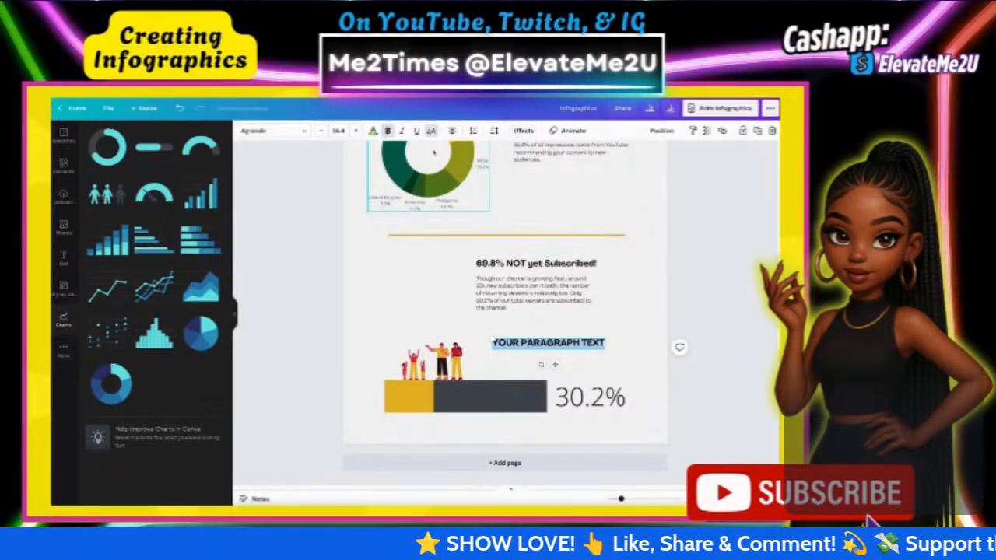
type("SUBSCRIBE NOW")
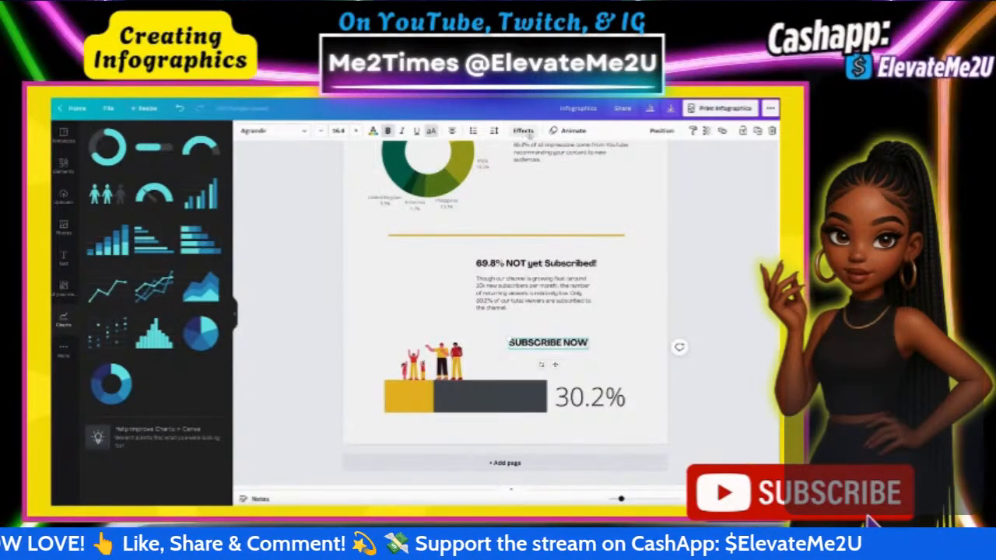
Step: Apply the Background text effect to "SUBSCRIBE NOW" with spread 100 and the gold document color
left_click(523, 131)
left_click(198, 296)
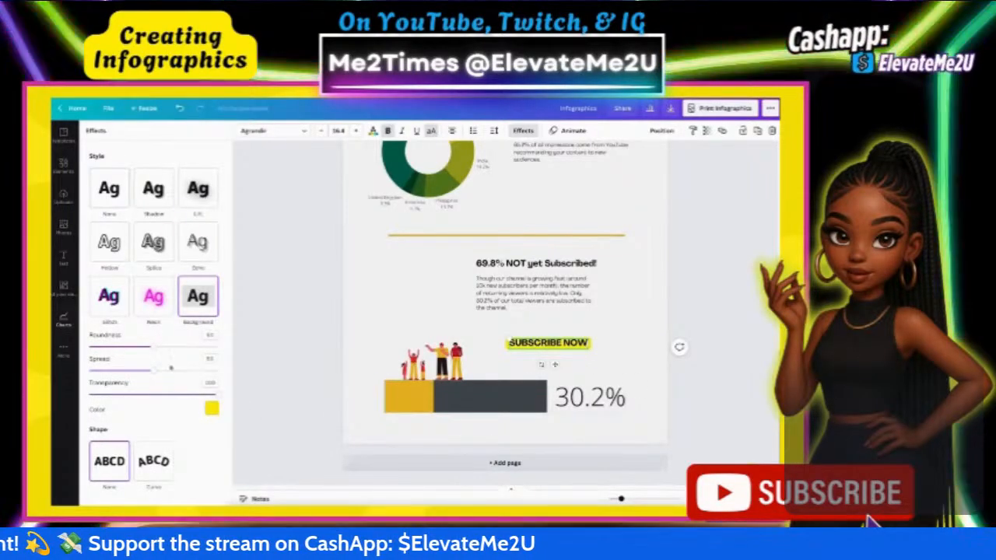
left_click_drag(153, 371, 224, 371)
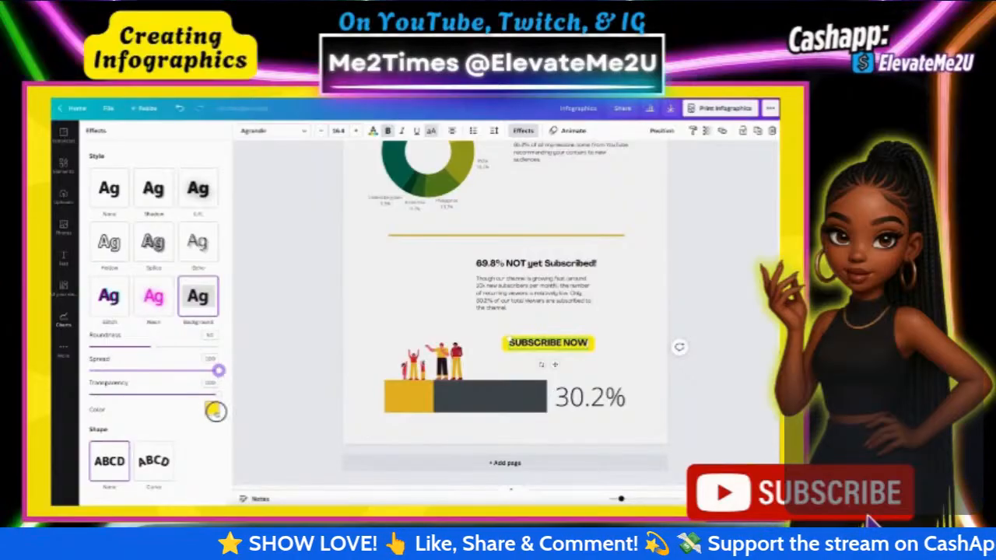
left_click(212, 408)
left_click(100, 304)
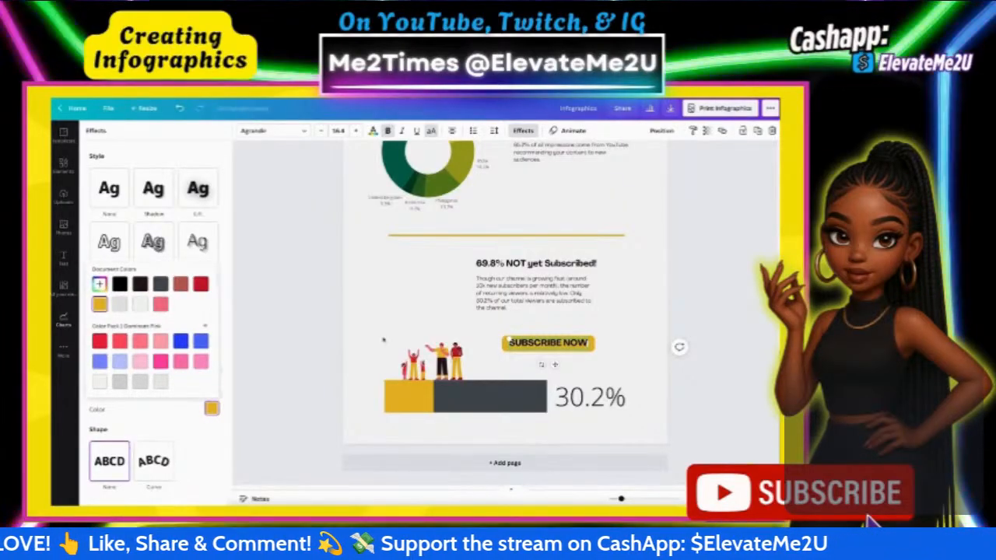
left_click(385, 305)
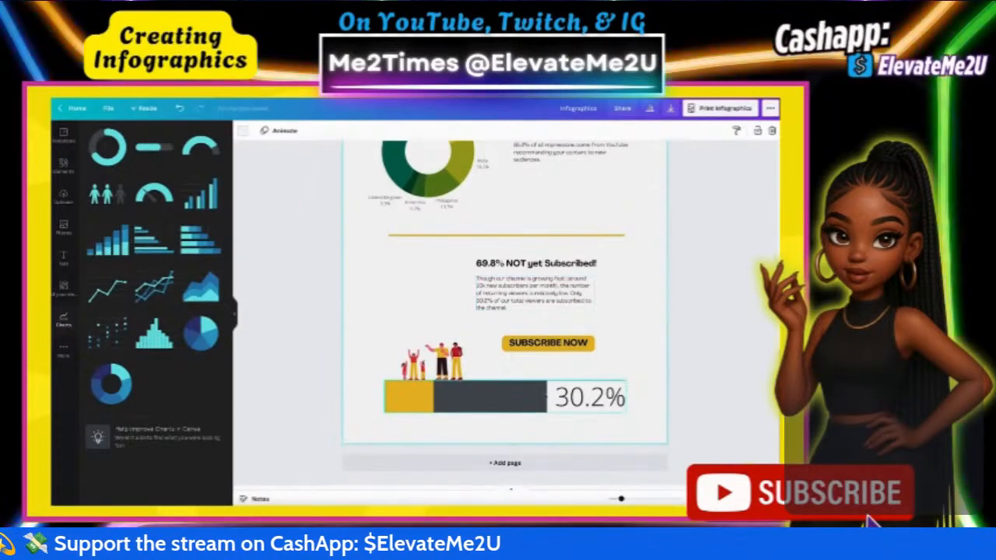
Step: Enlarge "SUBSCRIBE NOW" to font size 20.6, reposition it, and nudge the "69.8% NOT yet Subscribed!" heading and paragraph together
left_click(546, 341)
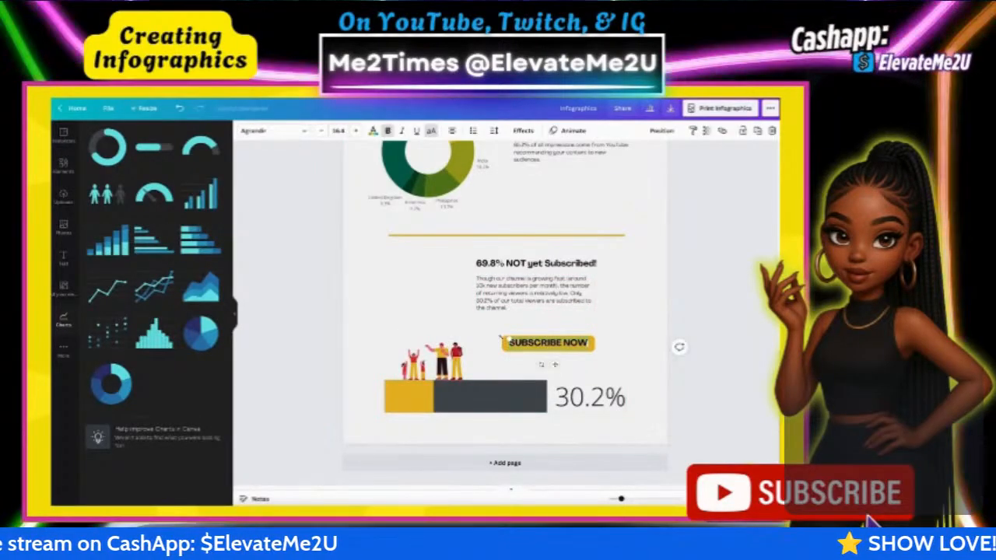
left_click_drag(505, 337, 545, 343)
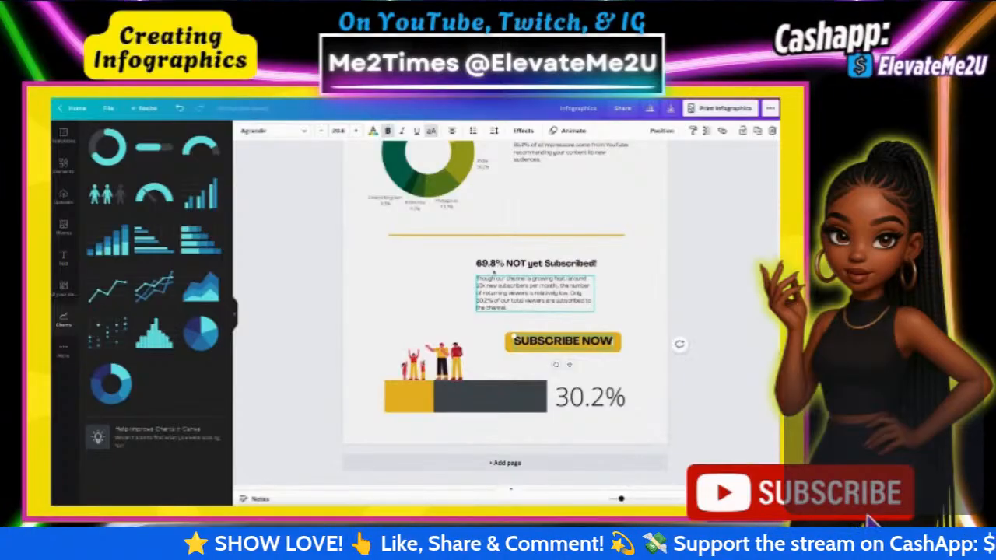
left_click_drag(422, 258, 482, 297)
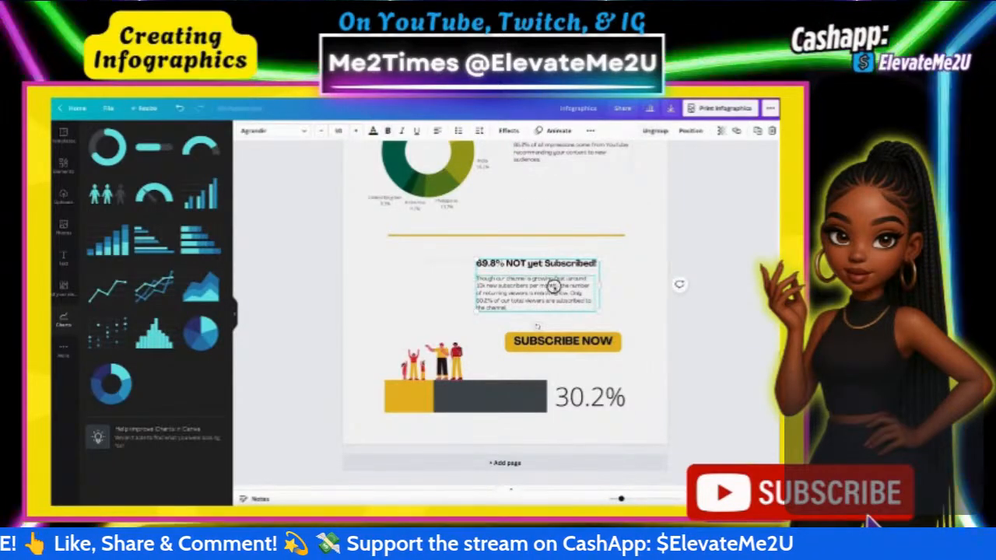
left_click(617, 343)
Step: Review the whole infographic from the title down to the progress bar section
scroll(618, 343, "up", 1)
scroll(617, 343, "up", 8)
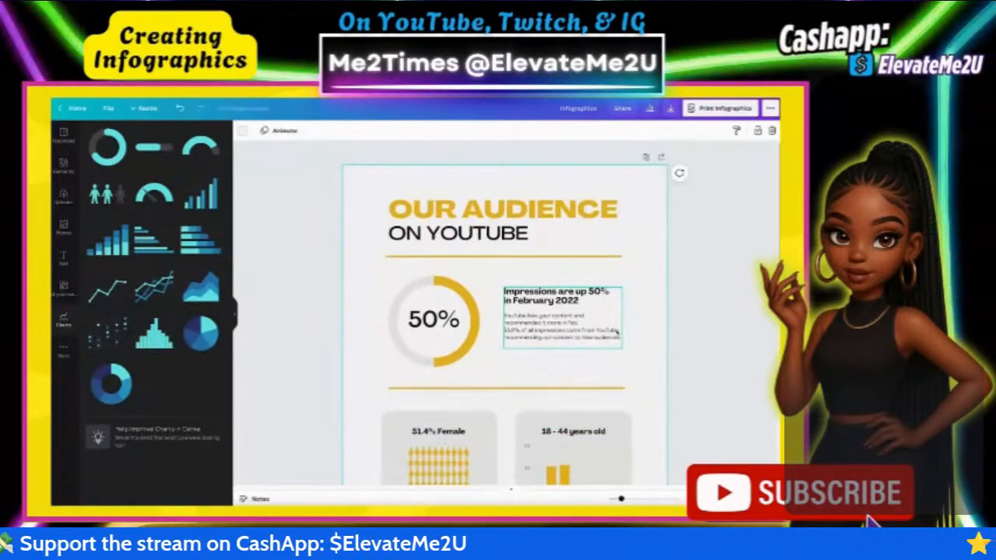
scroll(617, 332, "down", 5)
scroll(506, 266, "down", 3)
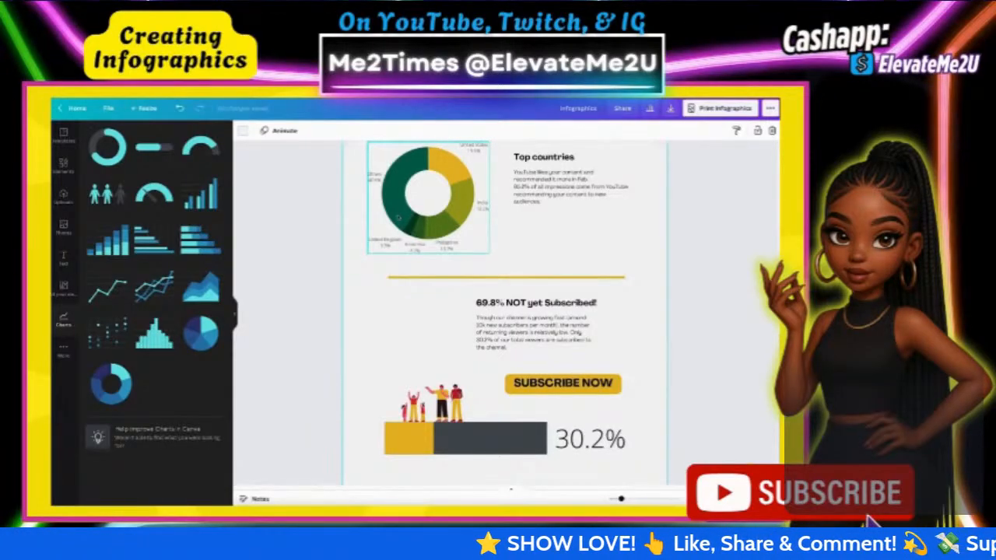
scroll(398, 219, "down", 1)
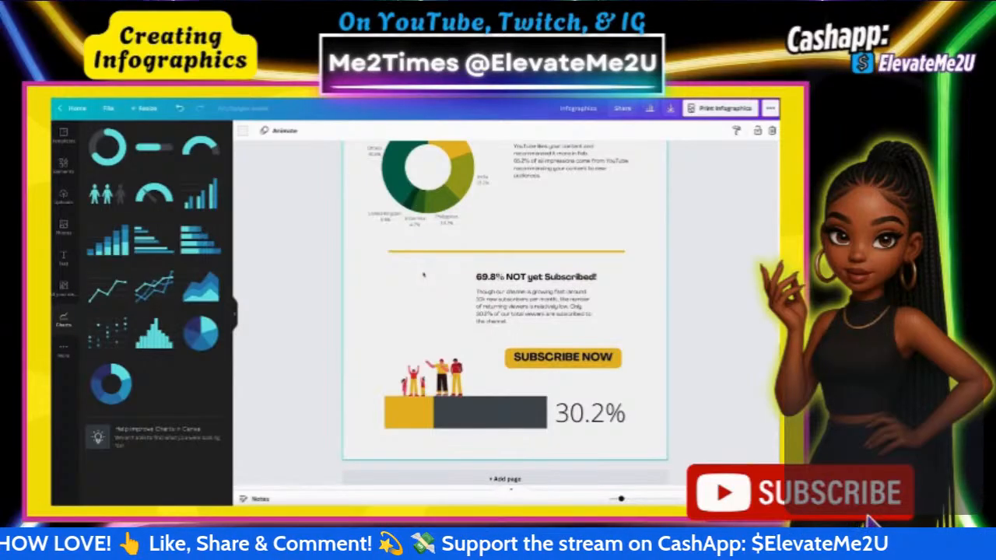
scroll(423, 275, "up", 1)
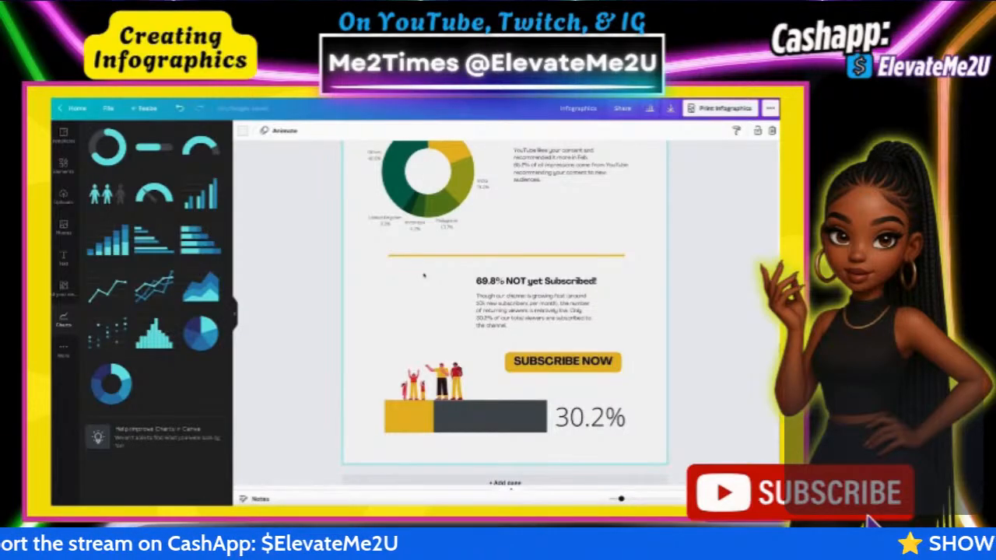
scroll(423, 275, "up", 1)
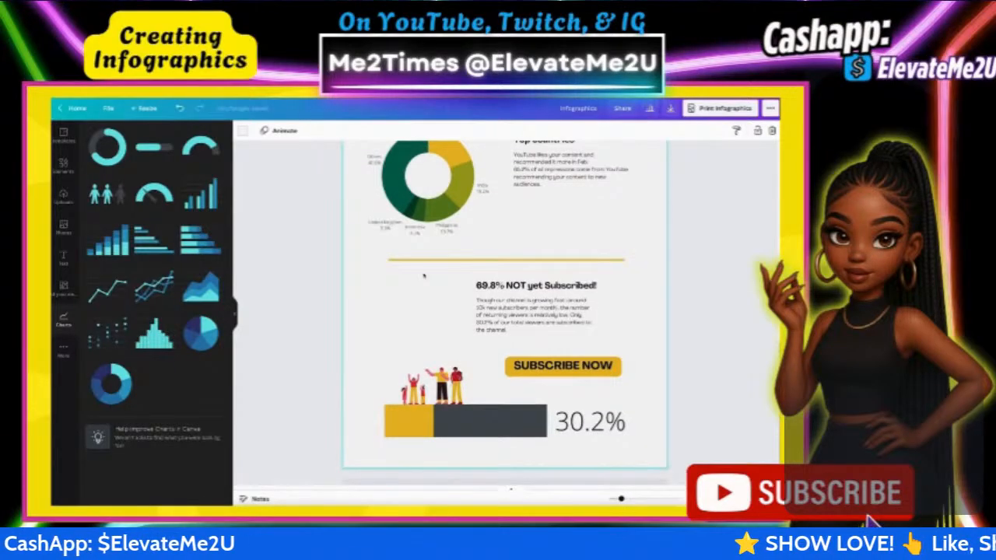
scroll(428, 297, "up", 1)
Step: Delete the people illustration from the progress bar and open the Bitmoji sticker library
left_click(455, 390)
key("Delete")
scroll(455, 393, "down", 1)
scroll(456, 393, "up", 5)
scroll(455, 394, "down", 5)
left_click(64, 350)
left_click(102, 374)
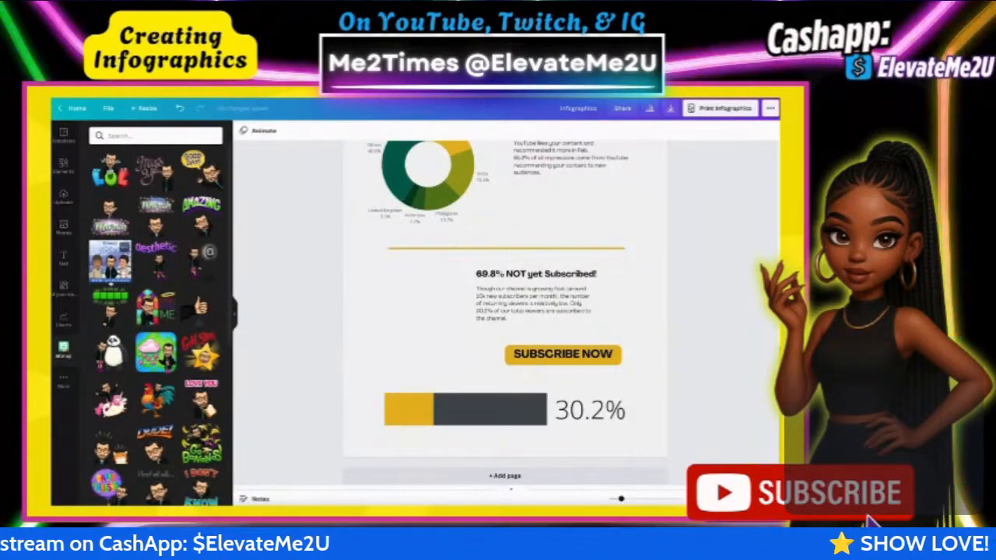
Step: Search the Bitmoji library for "searching"
scroll(542, 305, "up", 5)
scroll(541, 305, "up", 2)
scroll(542, 306, "down", 5)
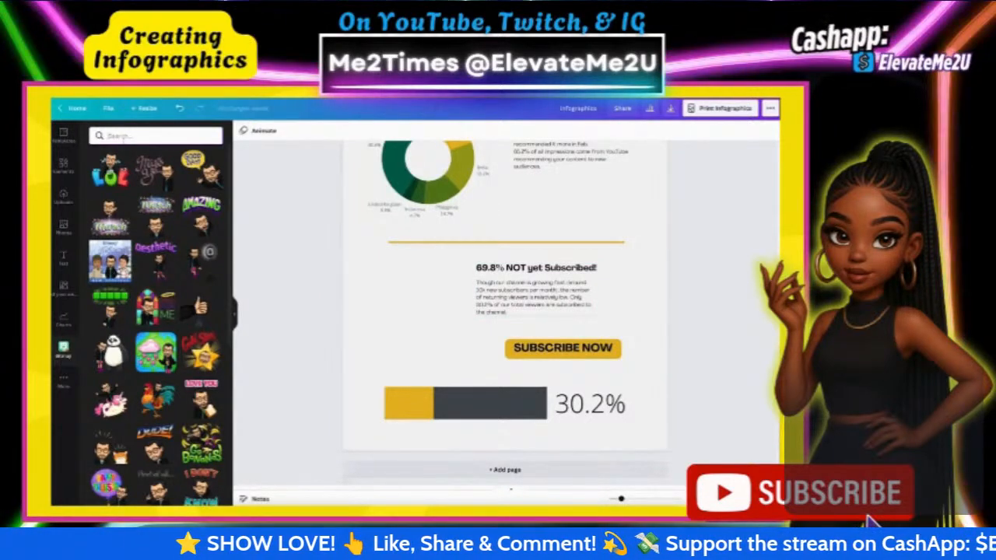
type("all")
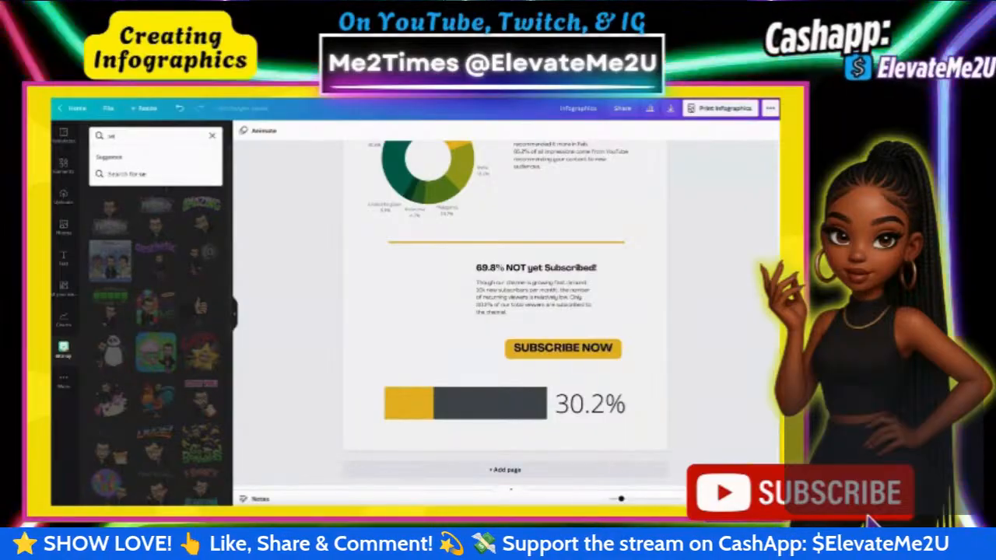
key("BackSpace")
key("BackSpace")
key("BackSpace")
type("searching")
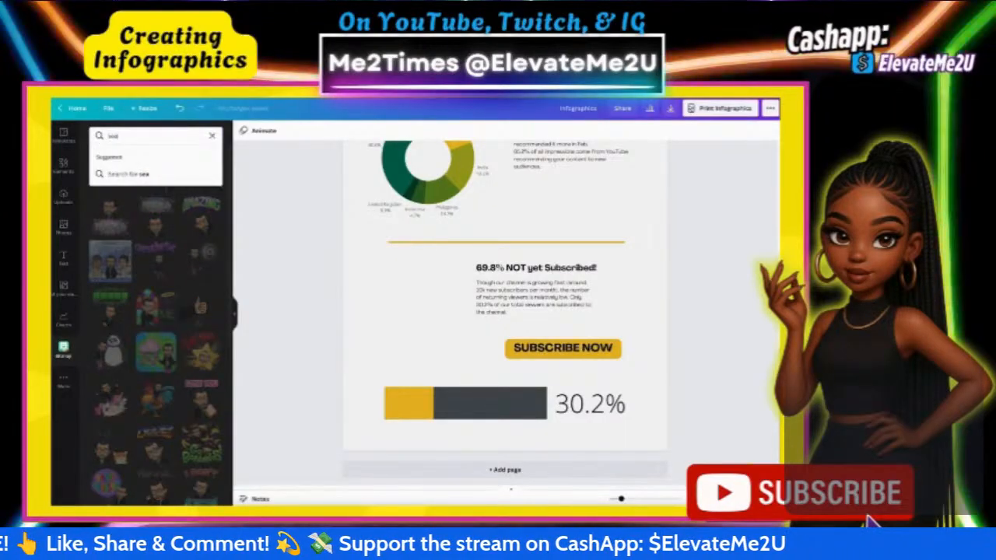
key("Return")
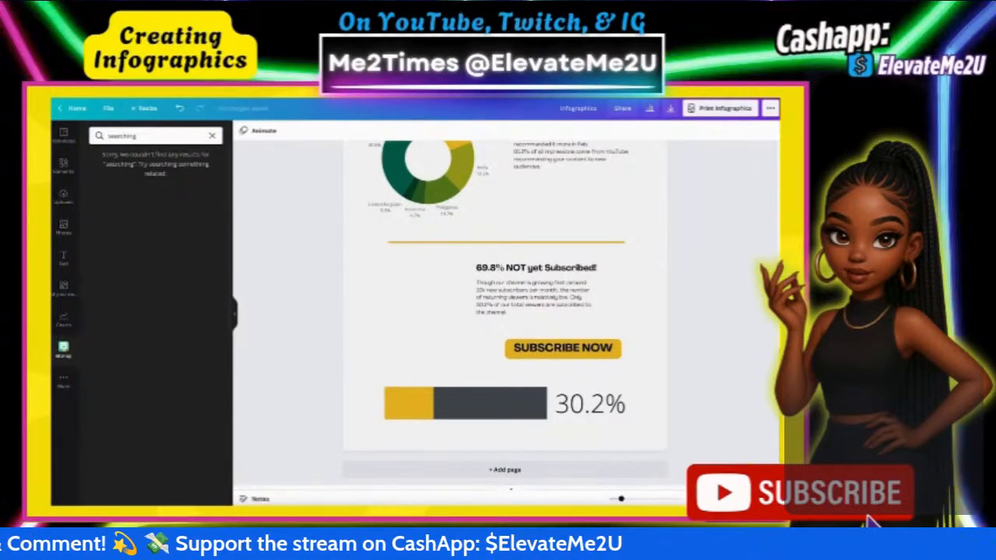
Step: Search the Bitmoji library for "looking" instead and clear the search
double_click(123, 136)
type("looking")
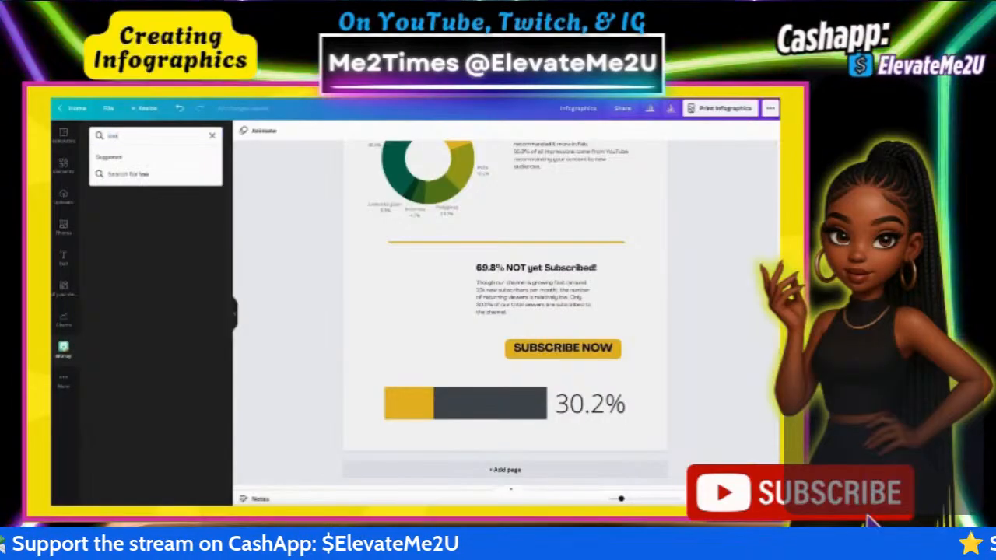
key("Return")
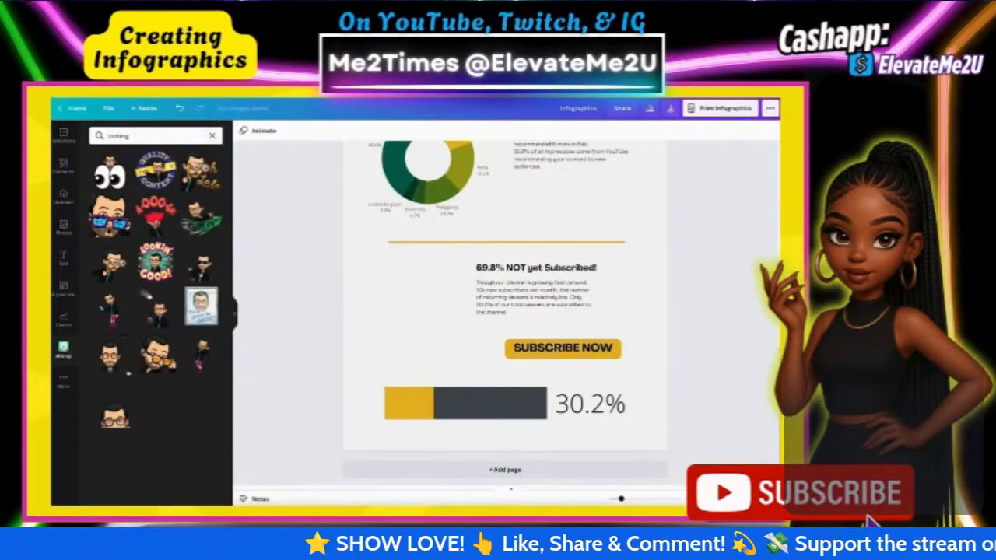
left_click(212, 135)
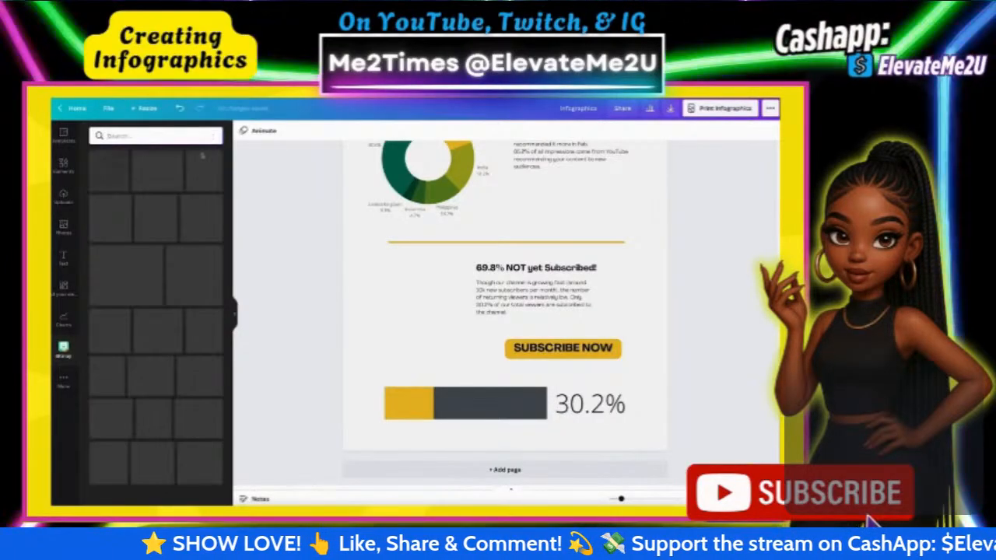
Step: Browse the Bitmoji stickers and search the library for "look"
scroll(180, 256, "down", 15)
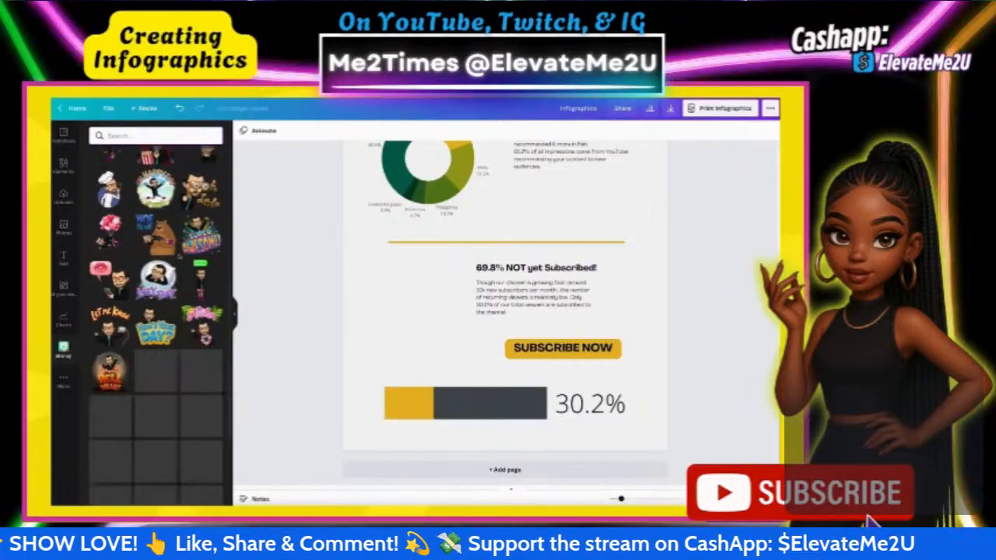
scroll(156, 321, "down", 10)
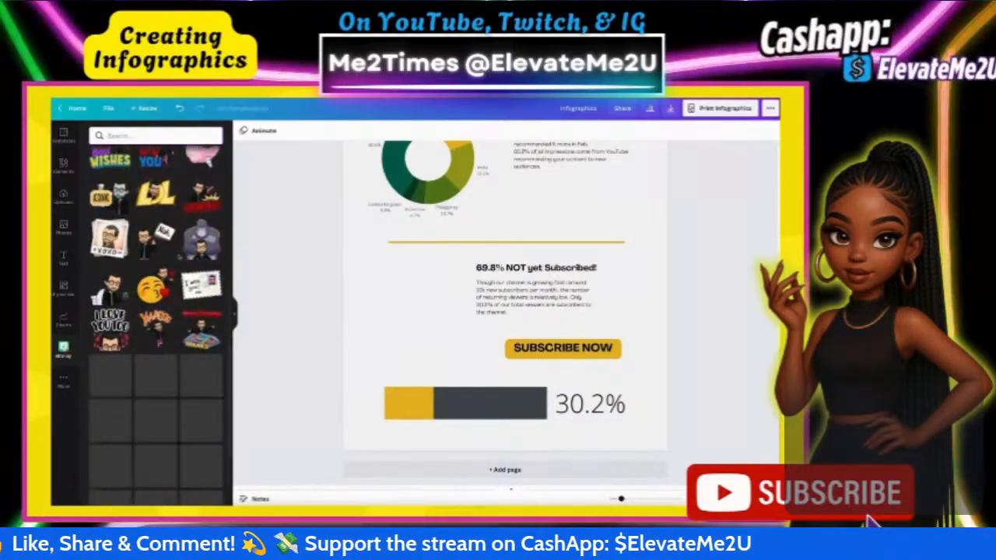
scroll(180, 258, "down", 6)
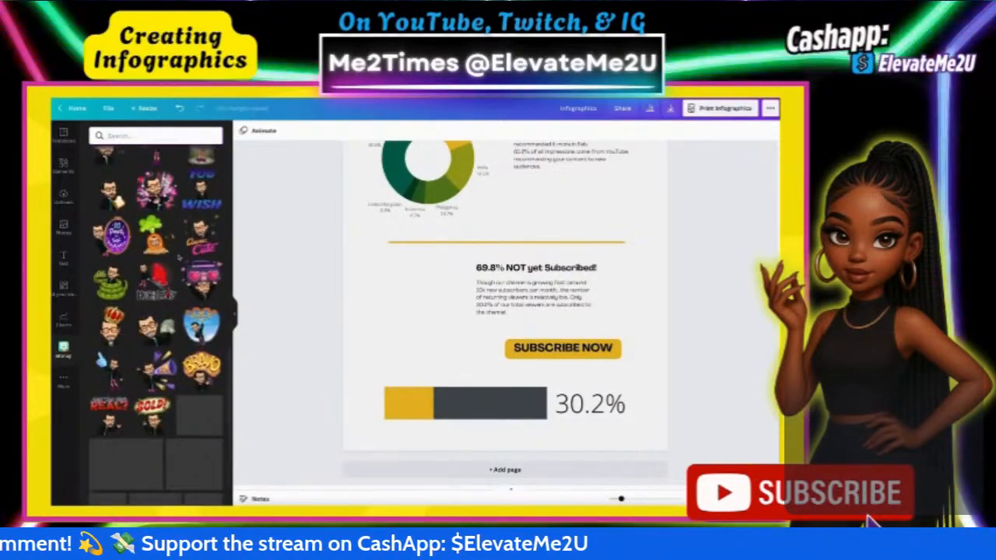
scroll(155, 319, "down", 4)
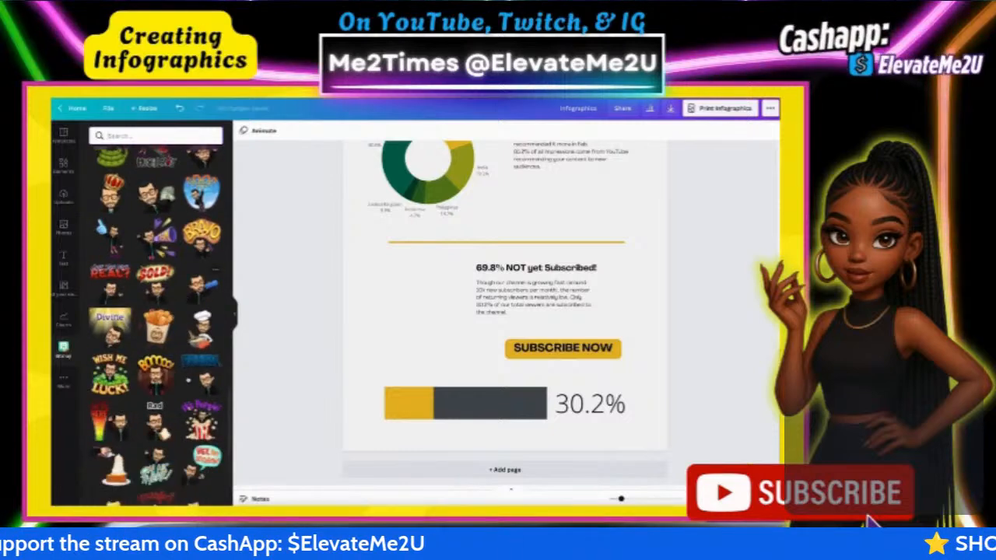
scroll(156, 319, "down", 5)
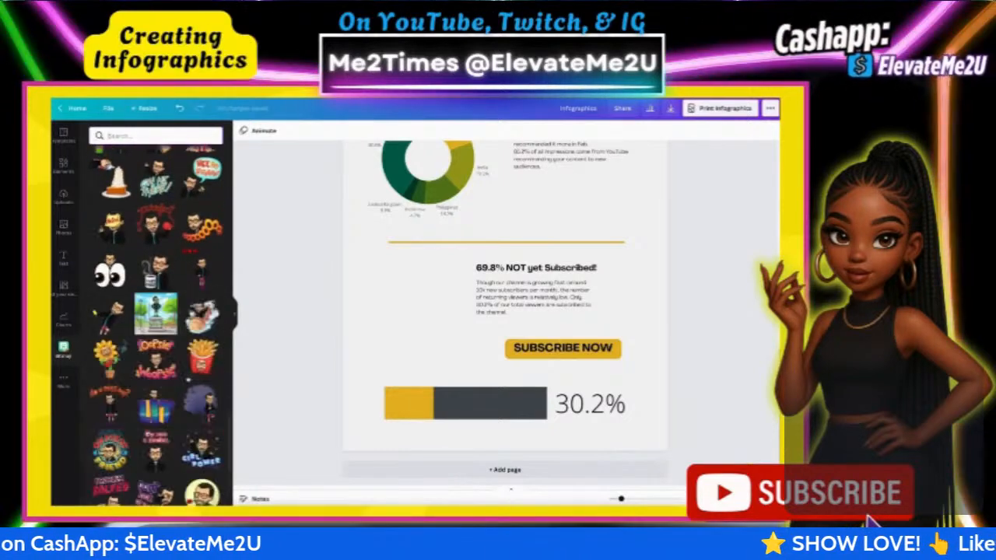
scroll(155, 318, "down", 5)
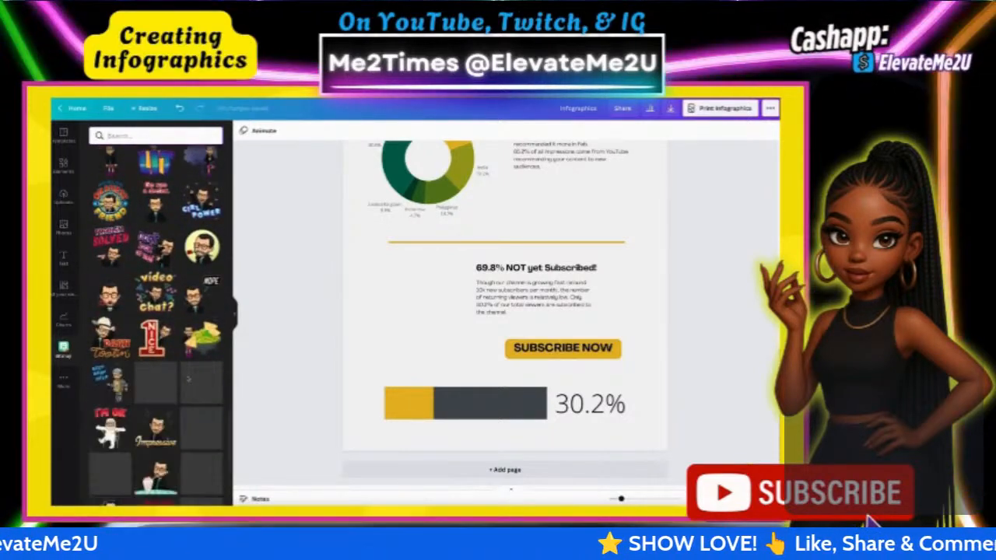
scroll(156, 319, "down", 5)
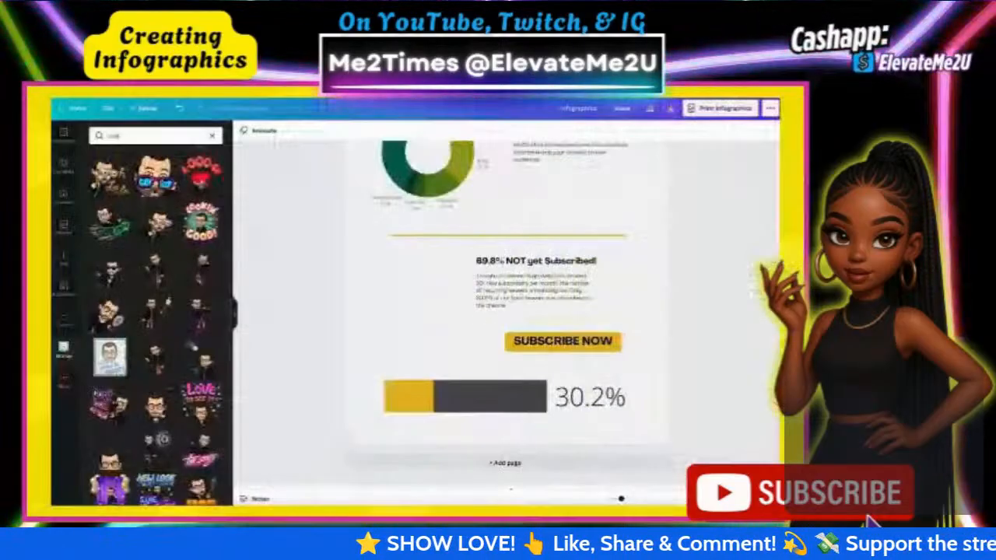
scroll(117, 374, "down", 1)
scroll(116, 375, "up", 1)
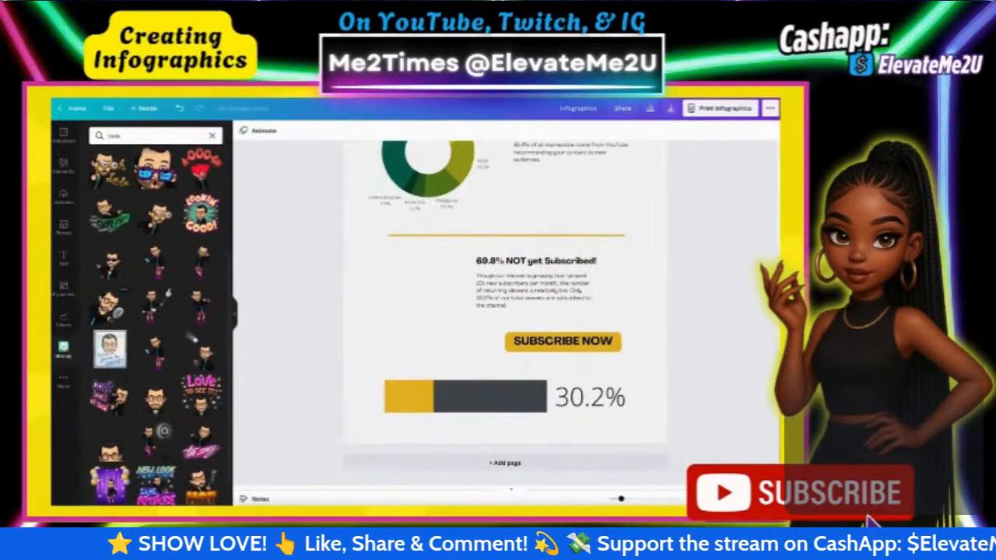
Step: Add the Bitmoji holding a magnifying glass, shrink it and place it to the right of the Top countries heading
left_click(417, 326)
scroll(417, 327, "up", 3)
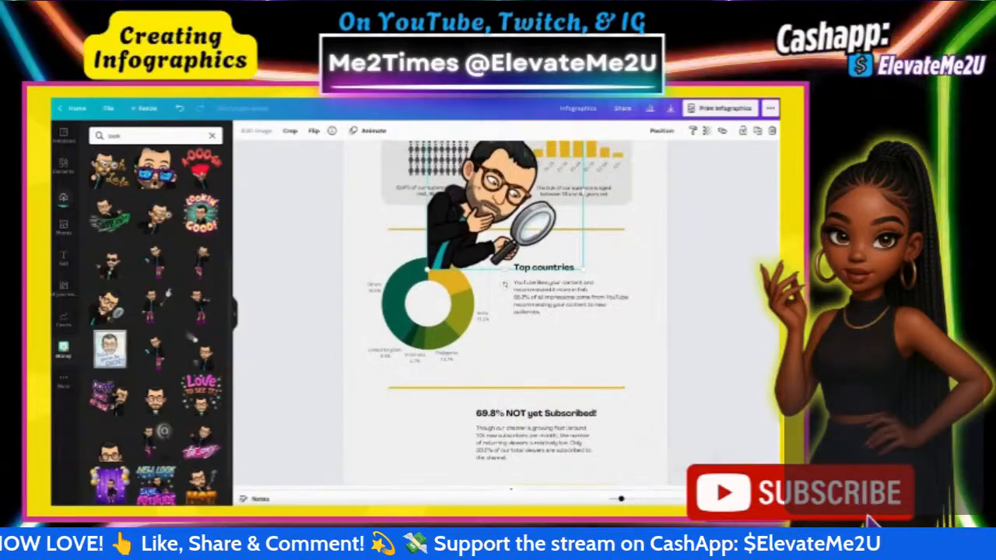
scroll(417, 326, "up", 1)
left_click_drag(427, 160, 521, 254)
left_click_drag(550, 331, 640, 348)
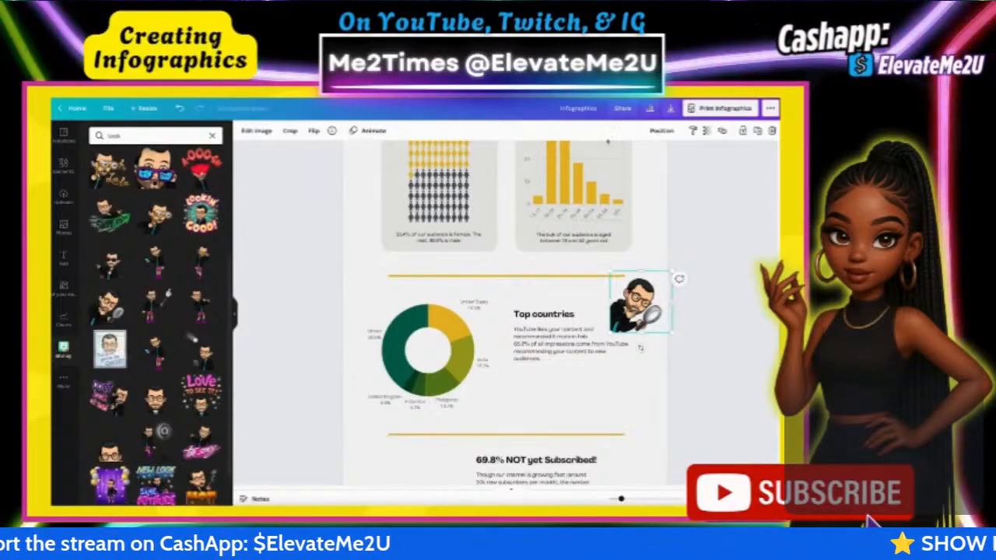
Step: Flip the magnifying-glass Bitmoji horizontally and move it against the right edge of the page
left_click(314, 130)
left_click(338, 153)
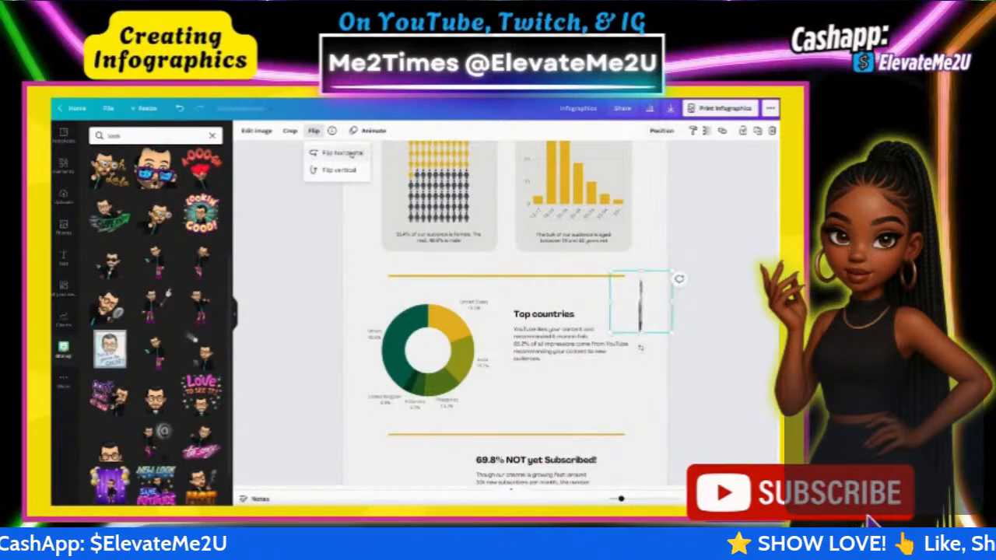
left_click_drag(655, 319, 651, 315)
Step: Move the Top countries text group slightly down to clear the magnifying-glass Bitmoji
left_click(585, 336)
left_click_drag(585, 337, 586, 343)
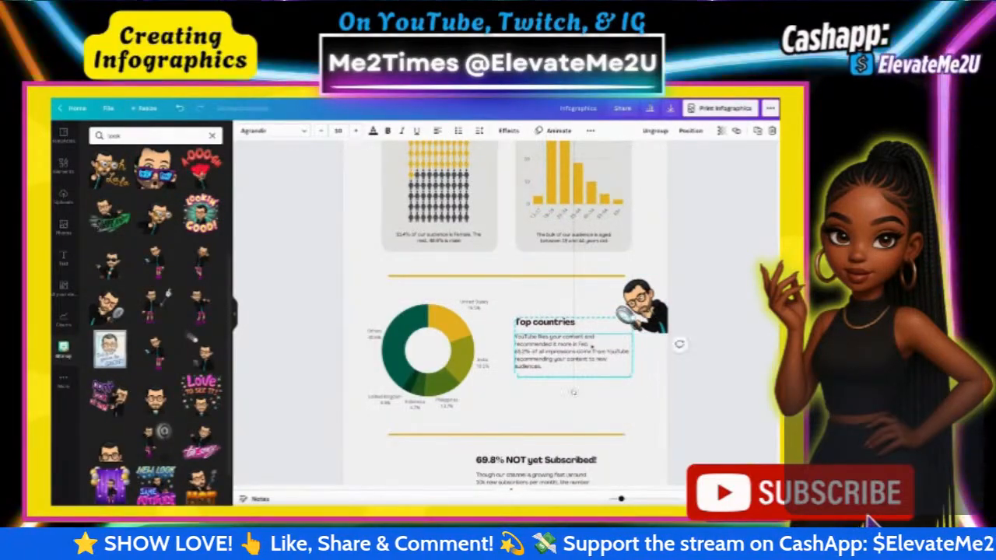
left_click(672, 379)
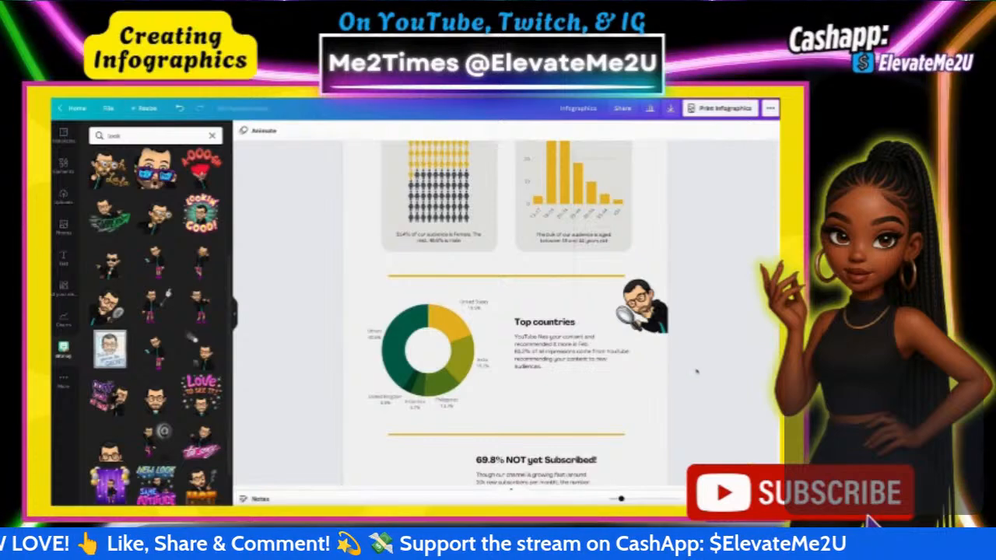
scroll(696, 372, "down", 1)
left_click(645, 294)
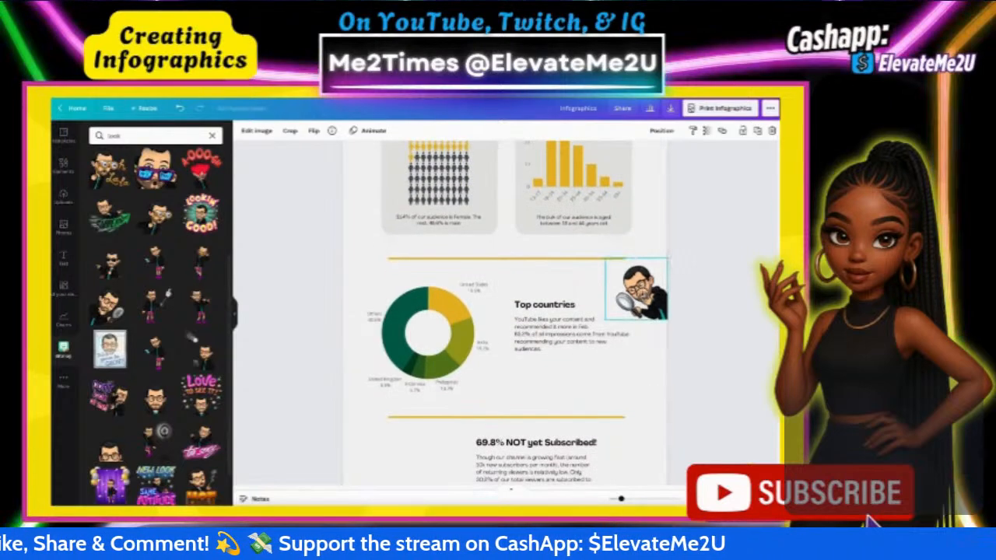
left_click_drag(542, 335, 545, 343)
left_click(675, 389)
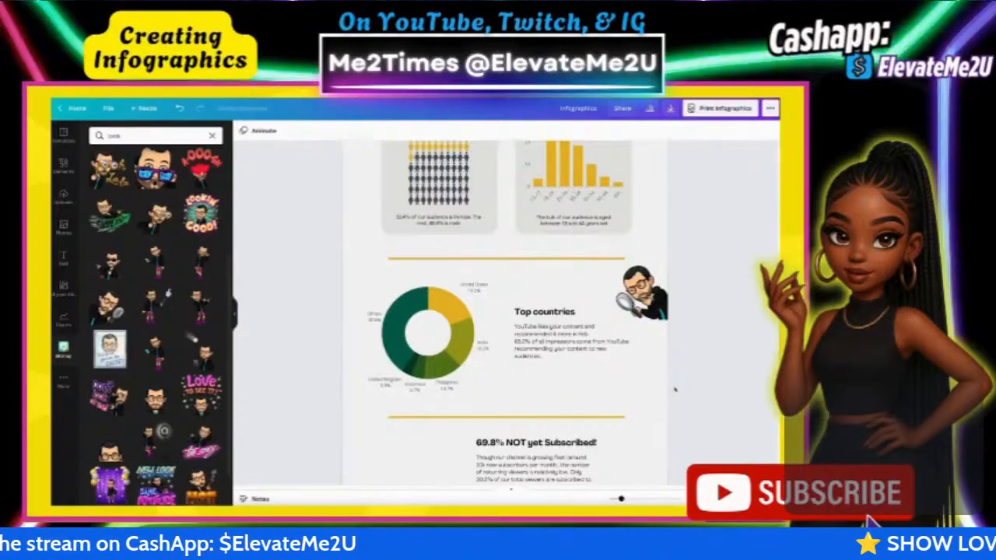
Step: Link the SUBSCRIBE NOW text to bit.ly/YTcanva and remove its underline
scroll(674, 388, "up", 3)
scroll(675, 389, "up", 2)
scroll(674, 388, "down", 5)
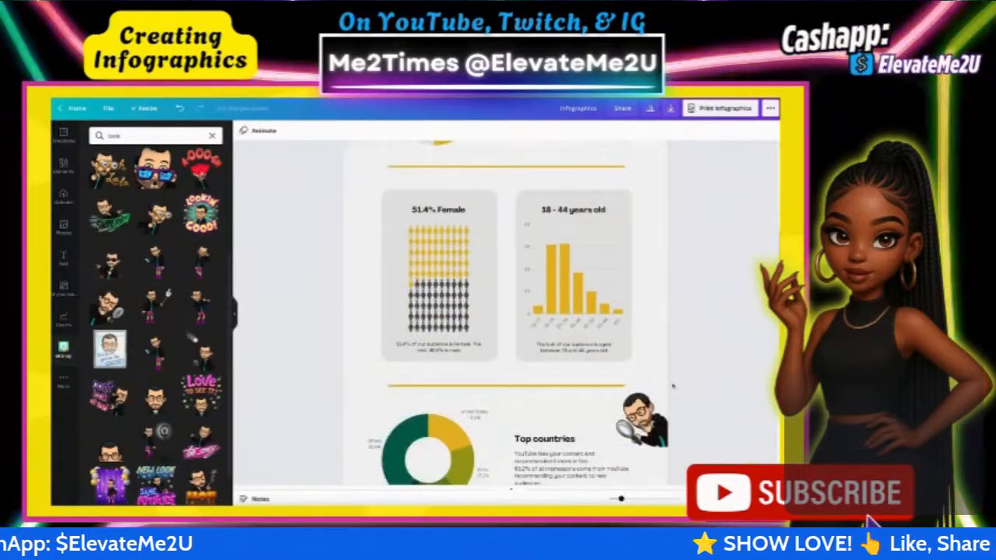
scroll(611, 262, "down", 3)
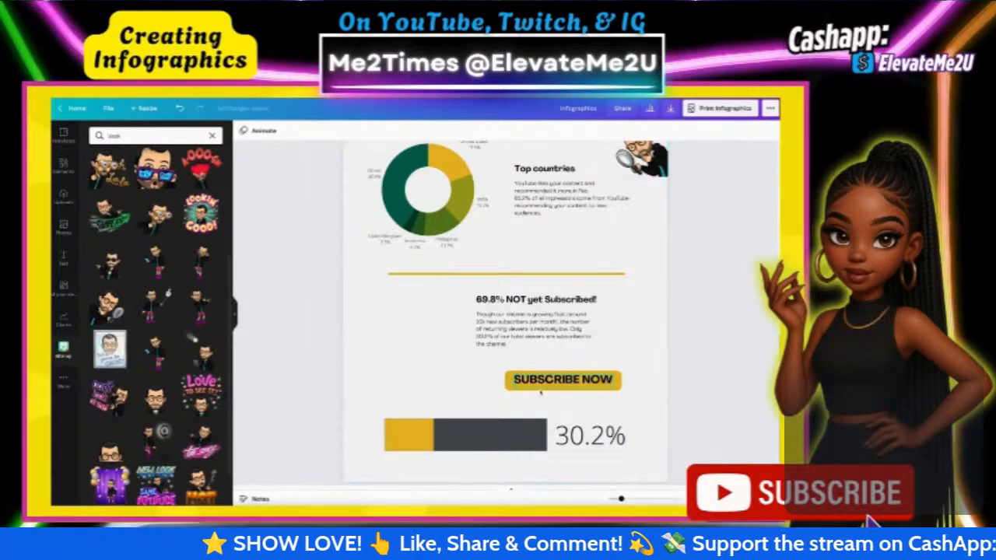
left_click_drag(623, 355, 597, 383)
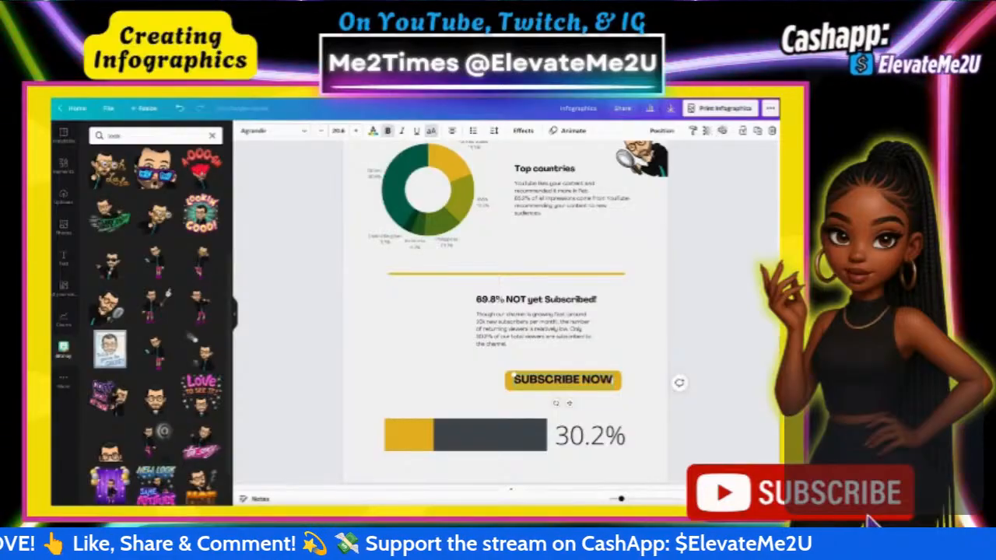
left_click(722, 130)
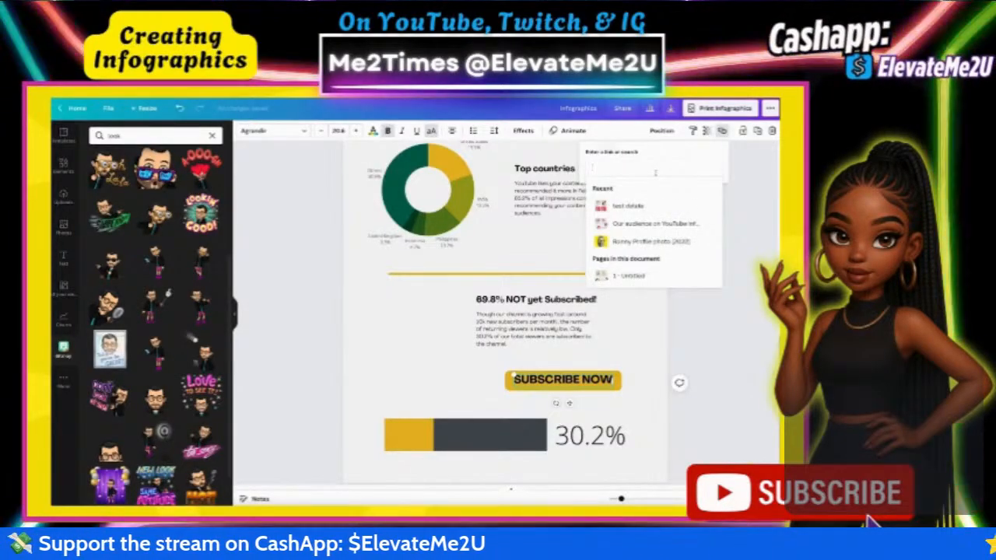
type("b")
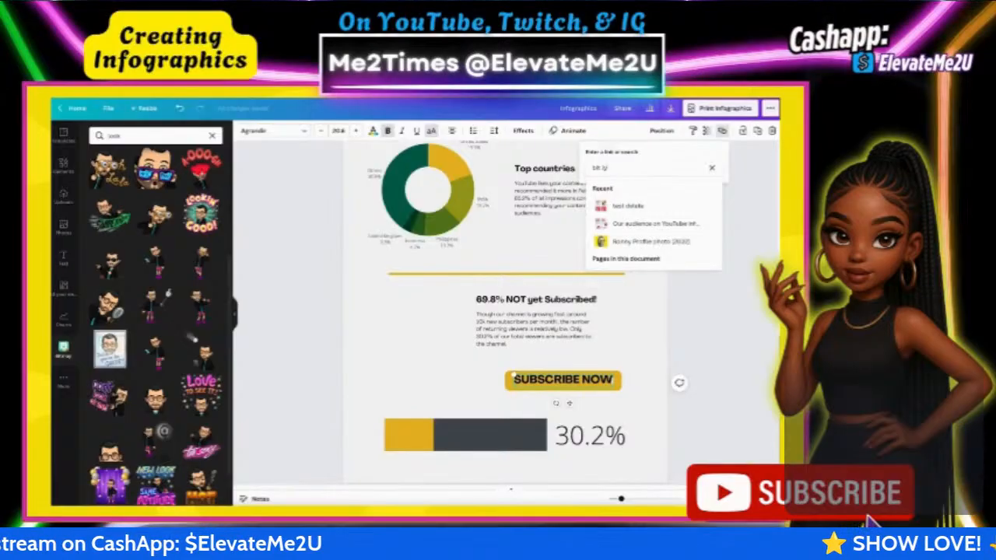
type("it.ly/YTcanva")
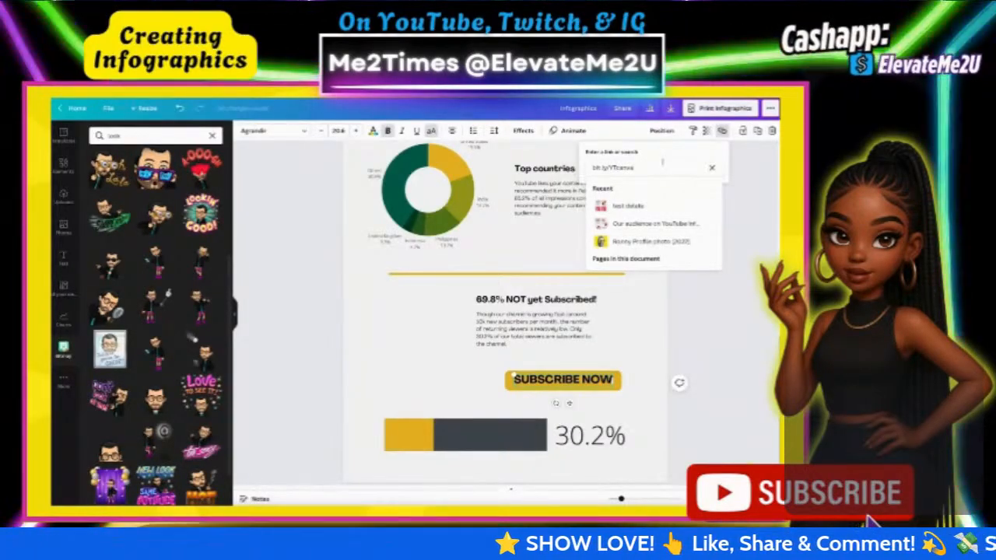
key("Return")
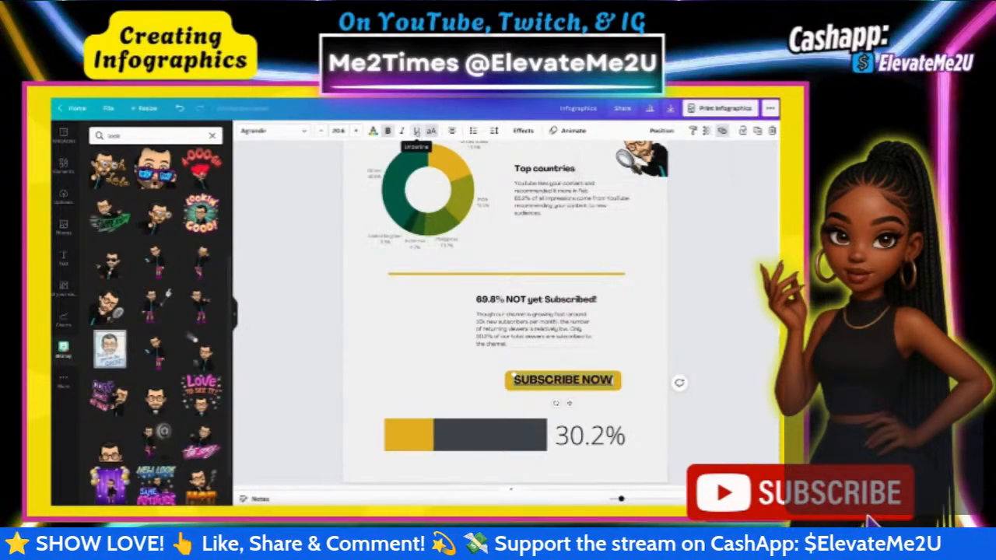
left_click(597, 399)
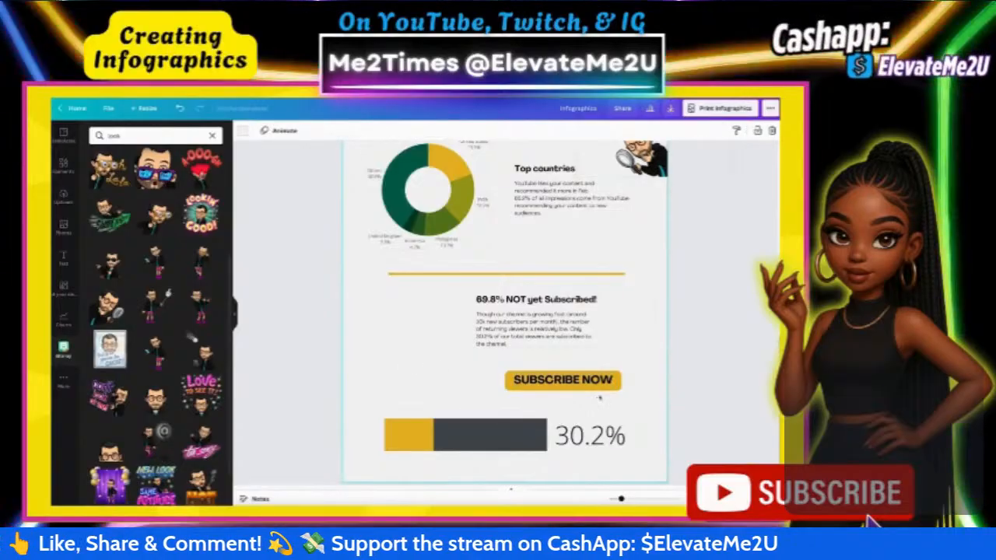
Step: Reopen the link settings of the SUBSCRIBE NOW text and copy the link address
left_click(619, 381)
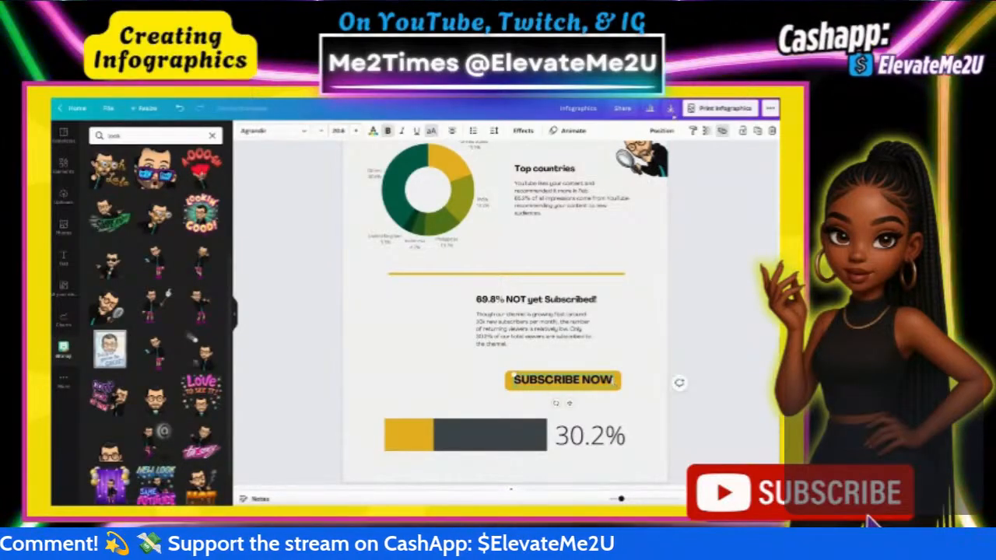
left_click(722, 130)
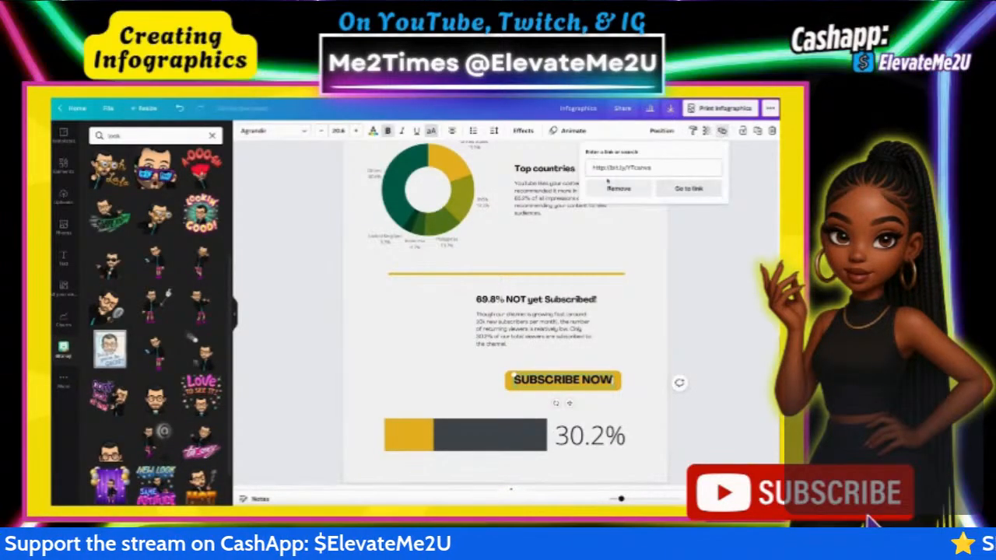
left_click(673, 167)
key("ctrl+c")
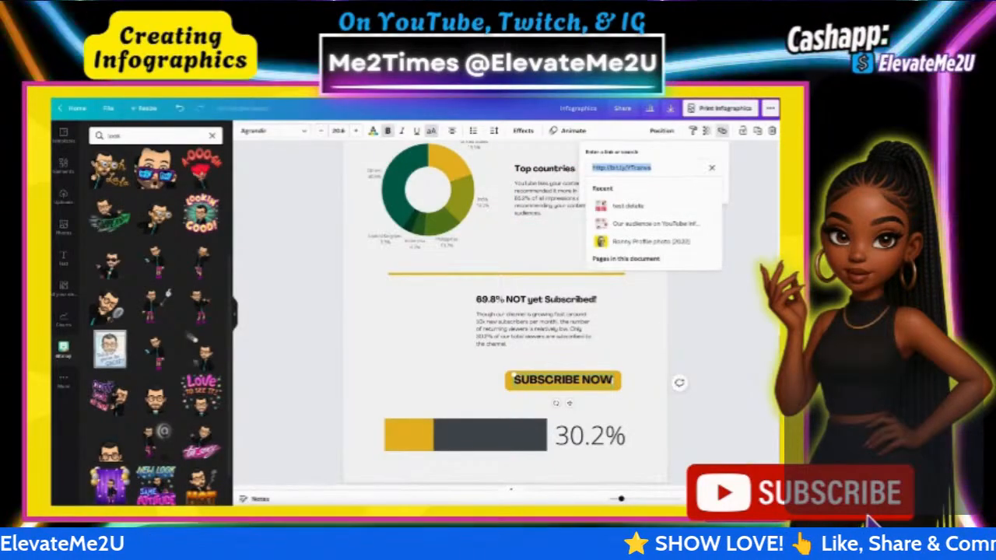
Step: Test the copied link in a new browser tab, cancel the channel subscription prompt and return to the infographic
key("ctrl+t")
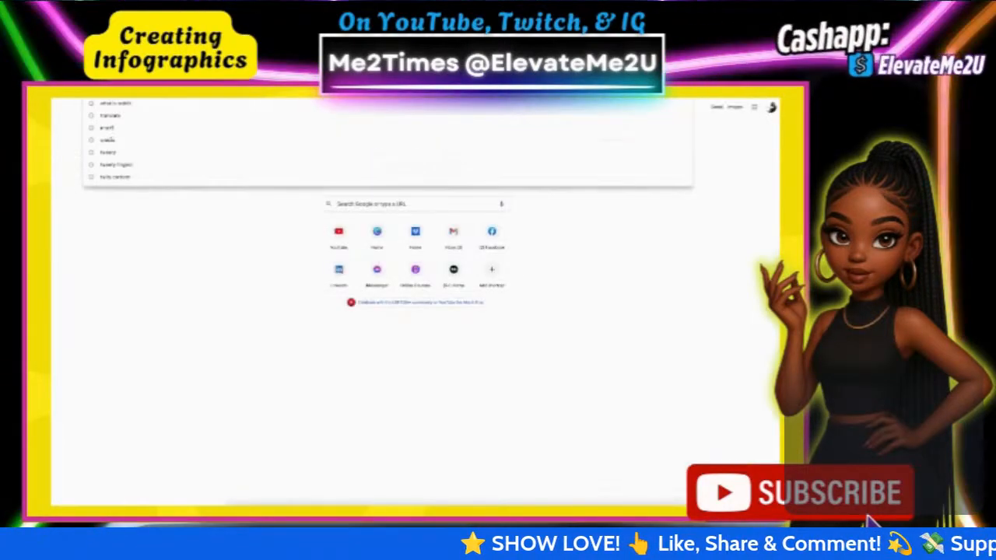
key("ctrl+v")
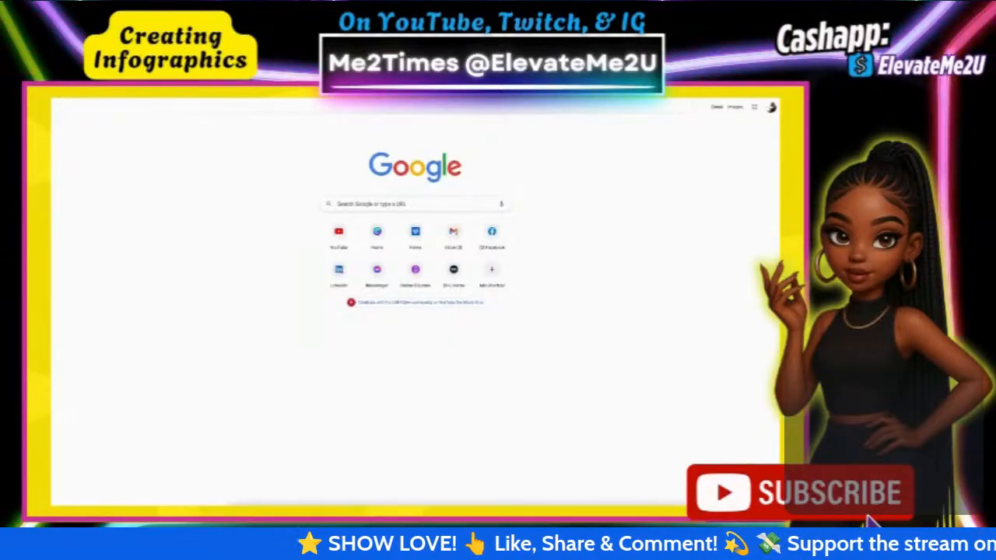
key("Return")
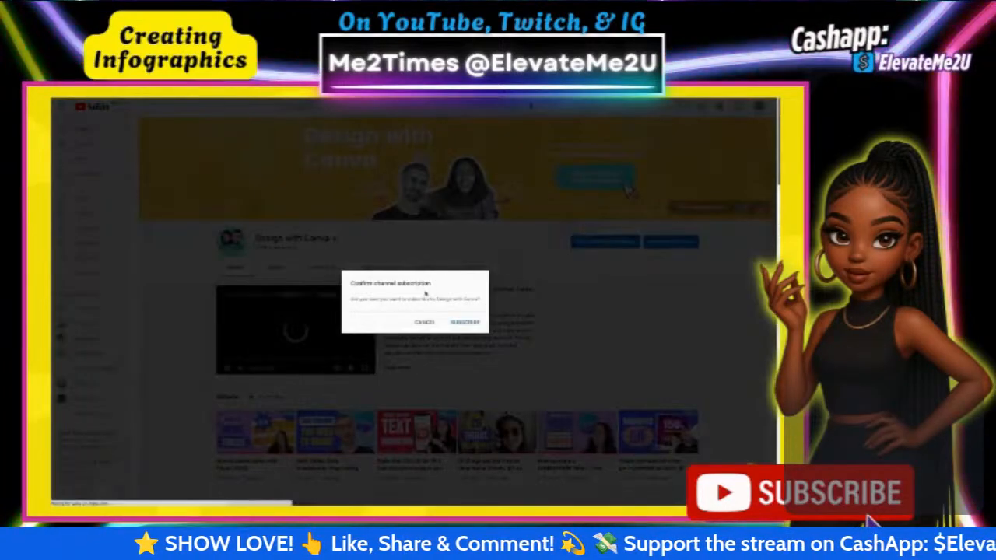
left_click(427, 322)
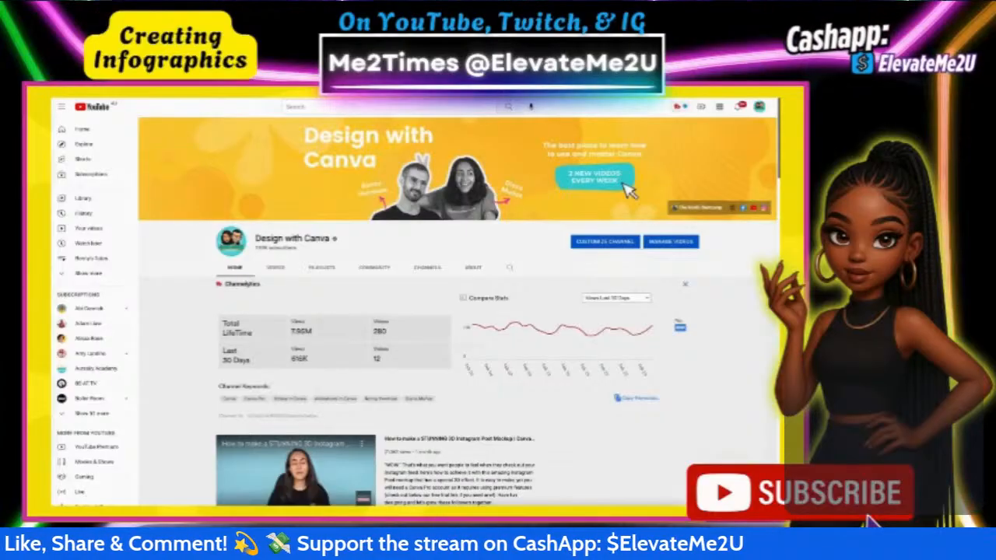
key("ctrl+w")
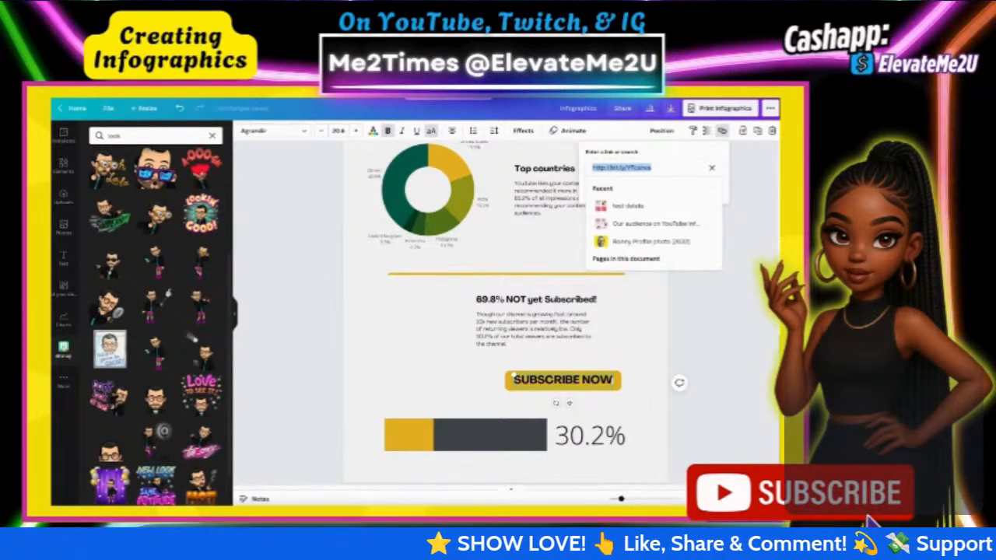
left_click(416, 330)
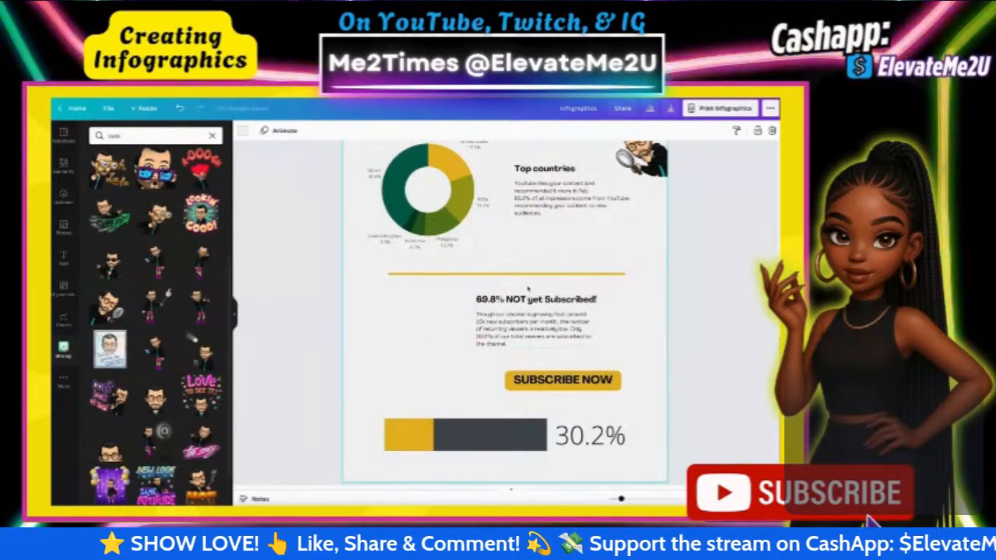
Step: Insert the full-body pointing Bitmoji, shrink it and place it over the progress bar, pointing at the SUBSCRIBE NOW button
scroll(527, 288, "down", 2)
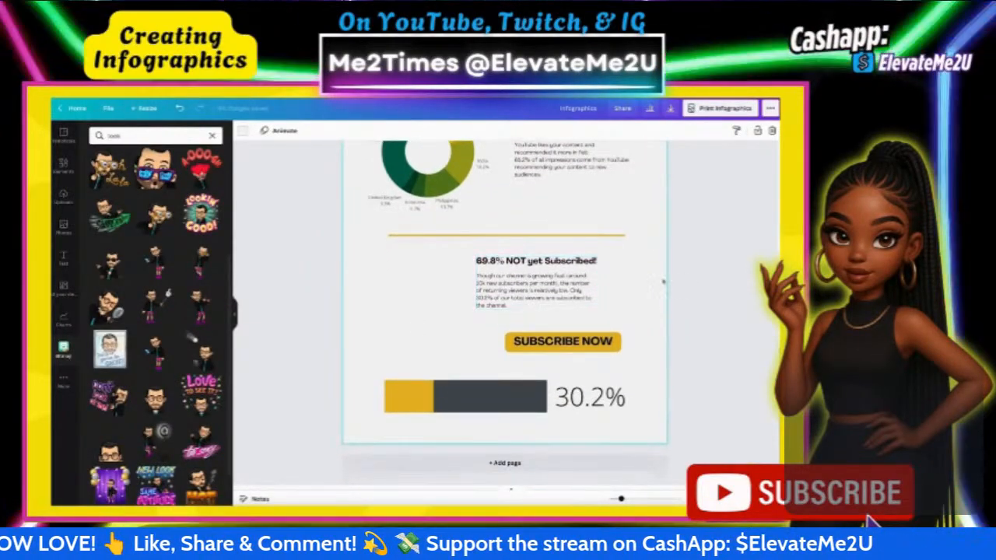
left_click(536, 284)
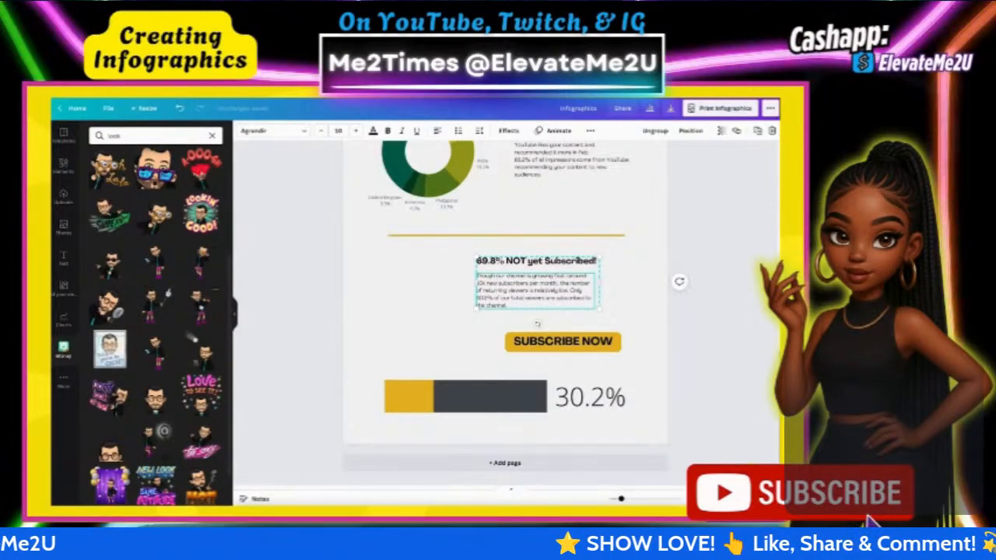
scroll(535, 310, "up", 3)
left_click_drag(498, 198, 447, 420)
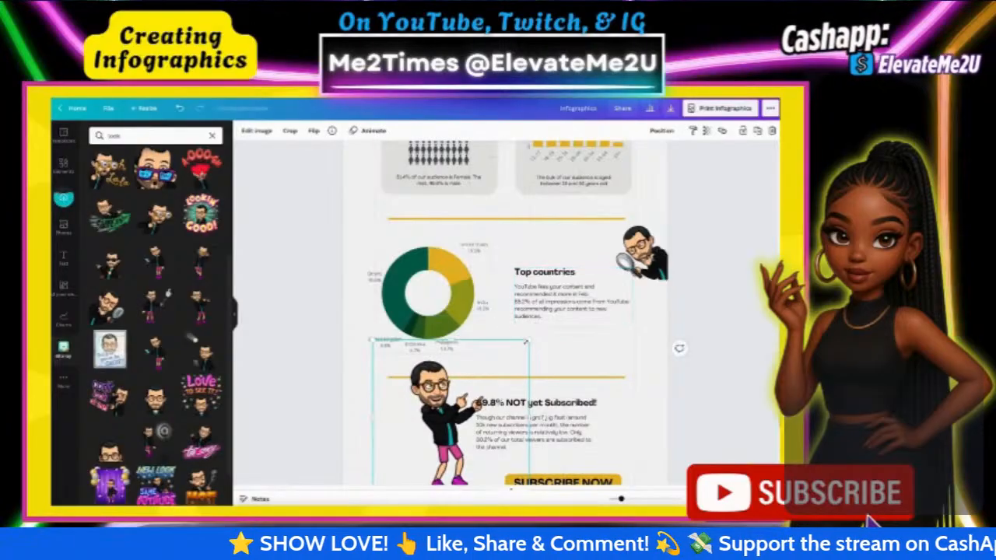
left_click_drag(528, 341, 487, 396)
scroll(495, 342, "down", 3)
left_click_drag(425, 336, 478, 404)
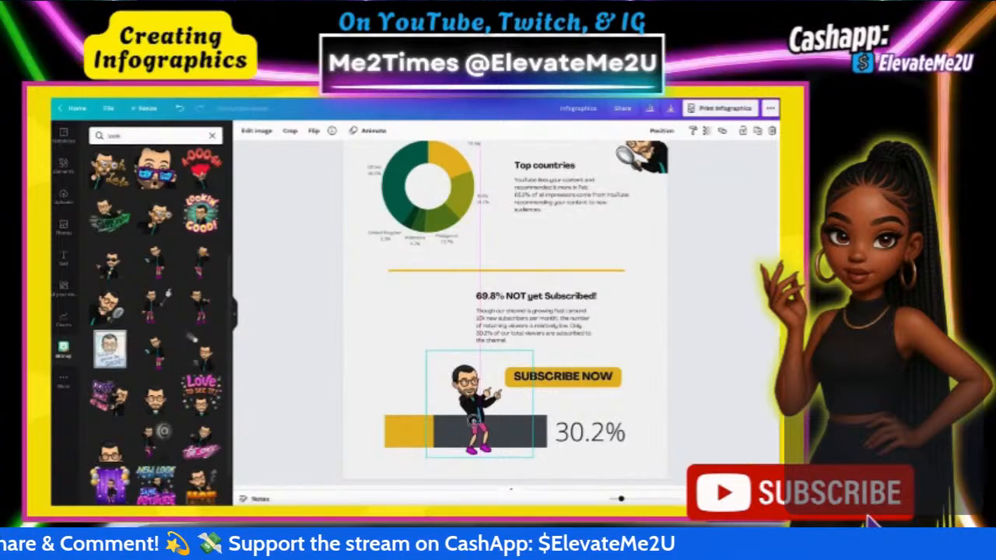
Step: Send the pointing Bitmoji backward behind the progress bar and enlarge it slightly so its upper body and feet extend beyond the bar
left_click(661, 130)
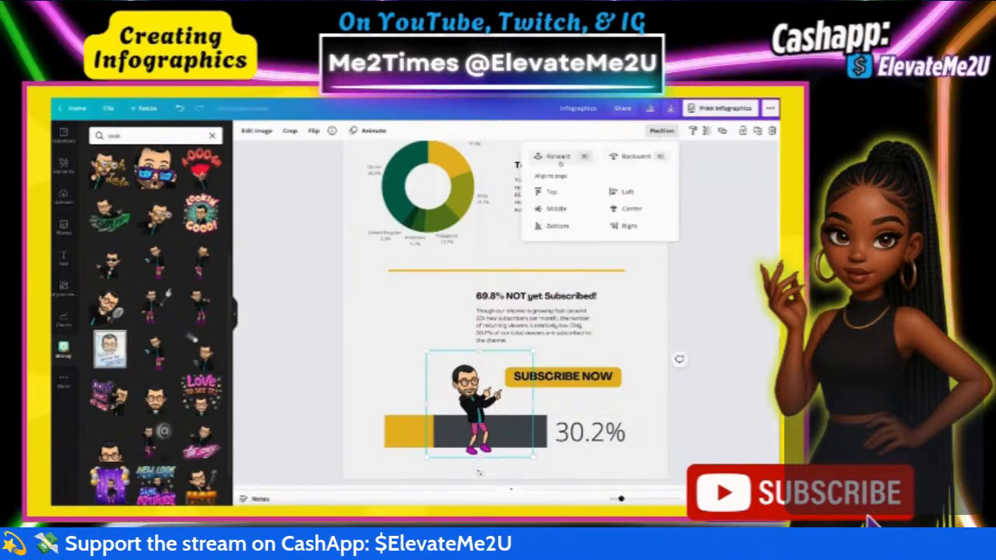
left_click(635, 157)
scroll(500, 368, "down", 1)
scroll(500, 368, "down", 1)
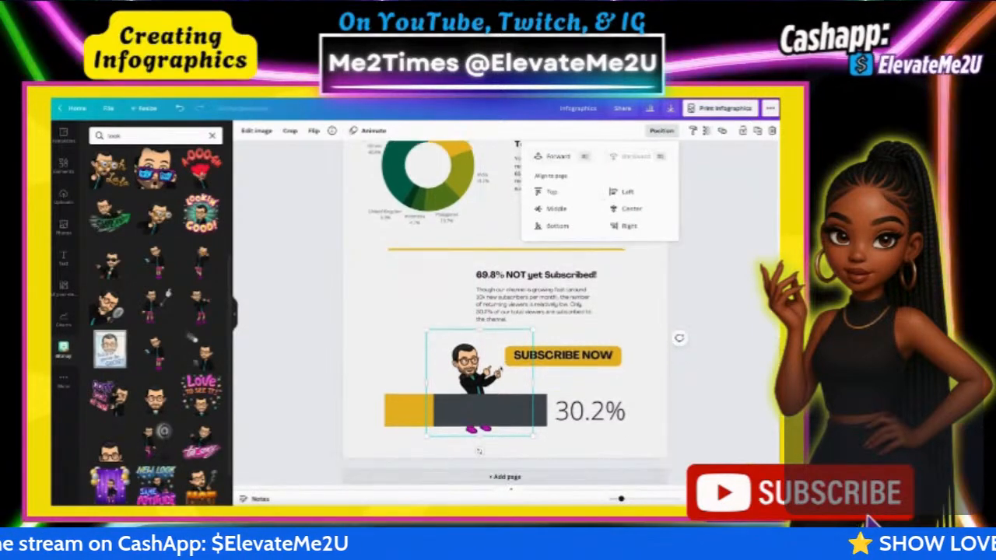
left_click_drag(534, 436, 558, 461)
left_click_drag(479, 448, 467, 446)
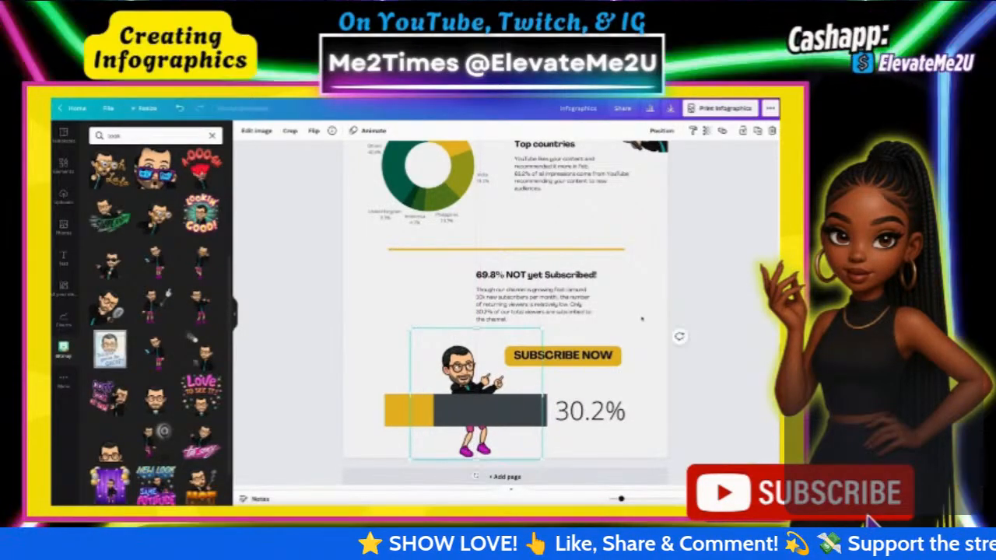
left_click_drag(542, 328, 548, 322)
Step: Nudge the SUBSCRIBE NOW text and button slightly up and shift the 69.8% NOT yet Subscribed! text group right to the button's right edge
left_click(563, 355)
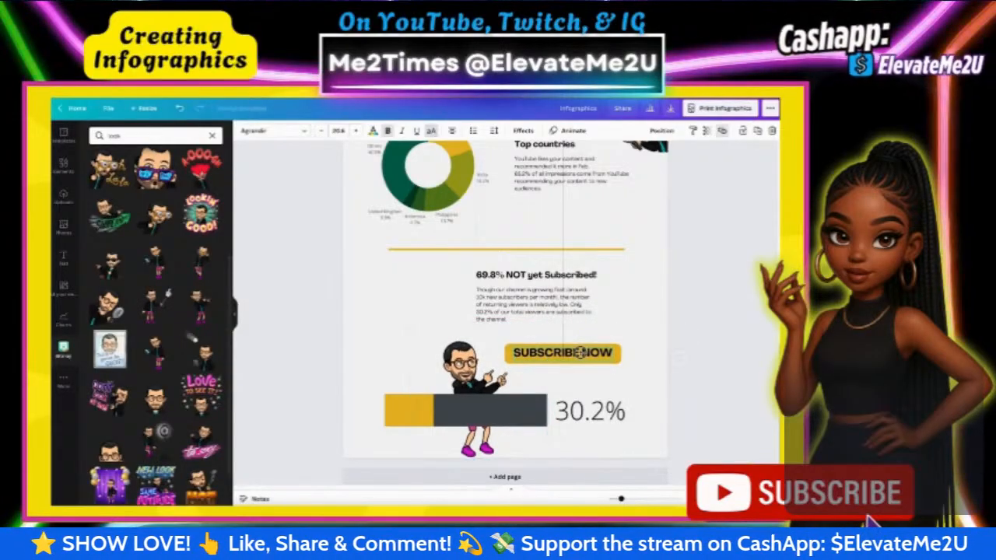
left_click(698, 313)
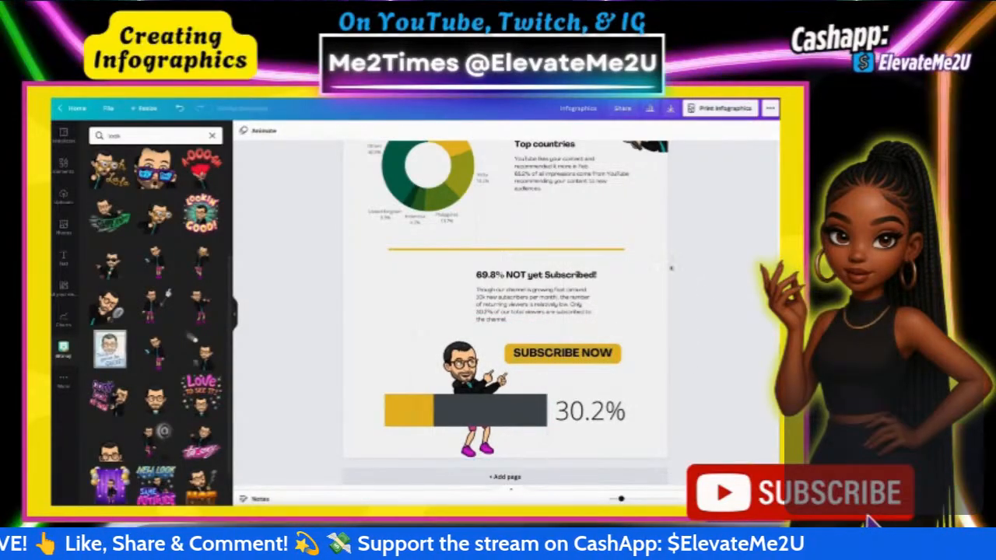
scroll(688, 286, "up", 4)
scroll(612, 254, "down", 3)
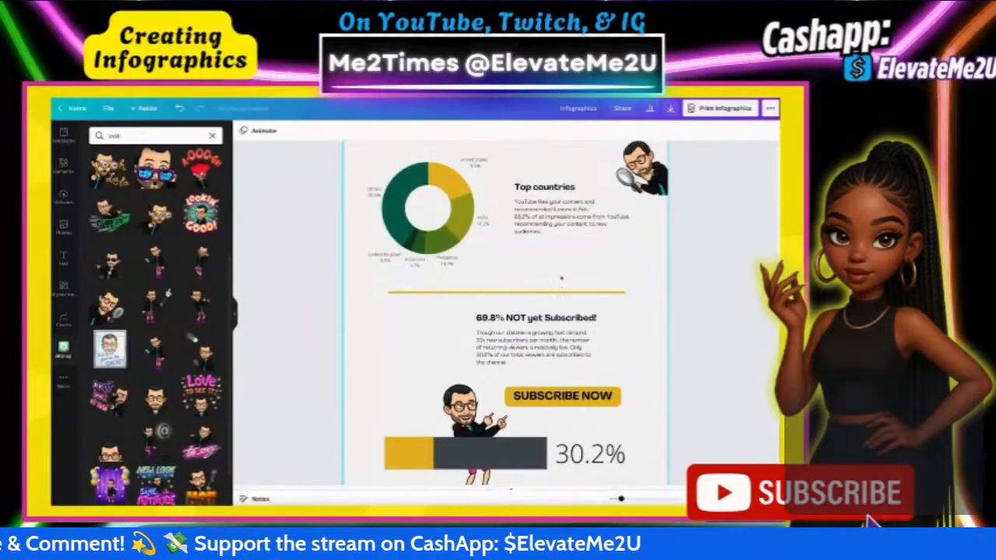
scroll(405, 319, "down", 1)
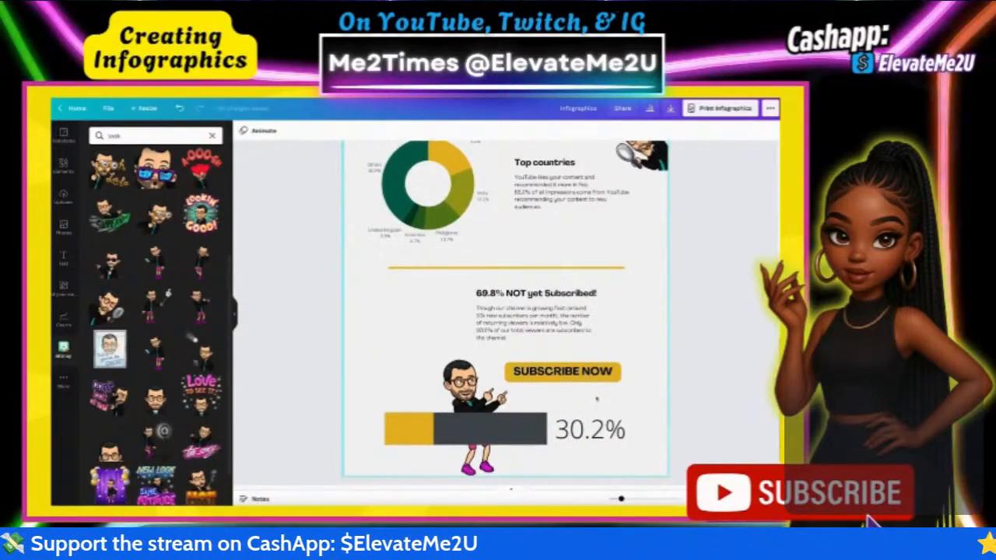
left_click_drag(555, 298, 574, 299)
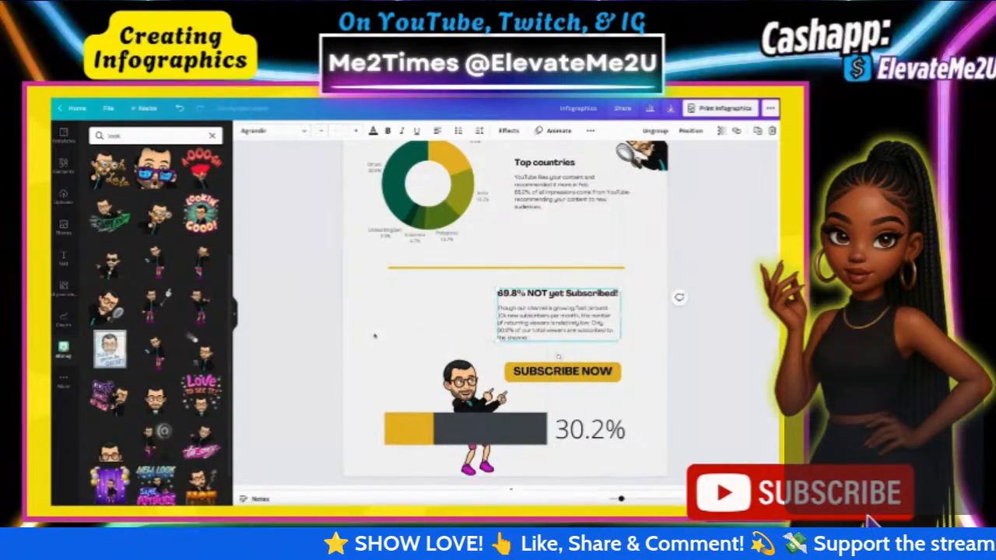
Step: Search the elements library for "youtube bell icon" and limit the results to graphics
left_click(64, 166)
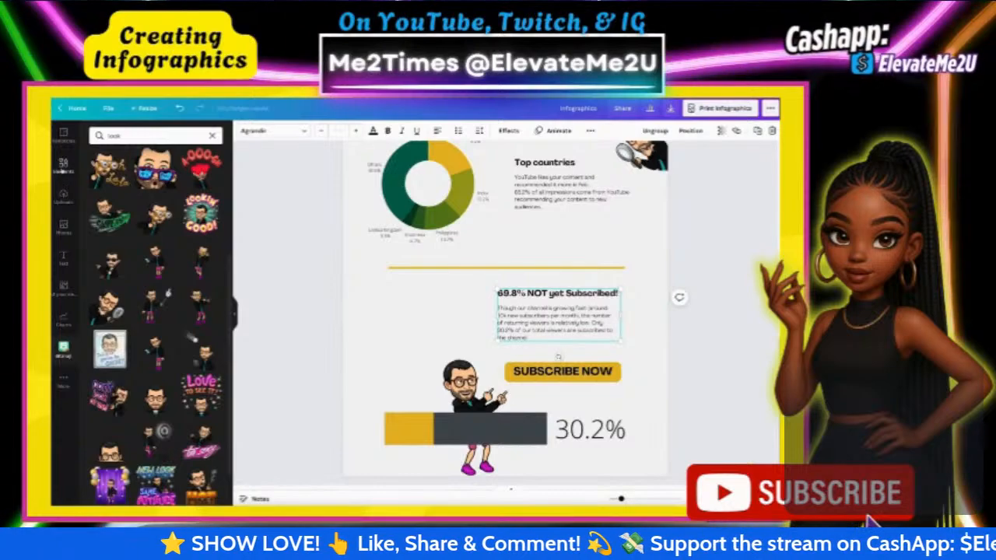
left_click(126, 136)
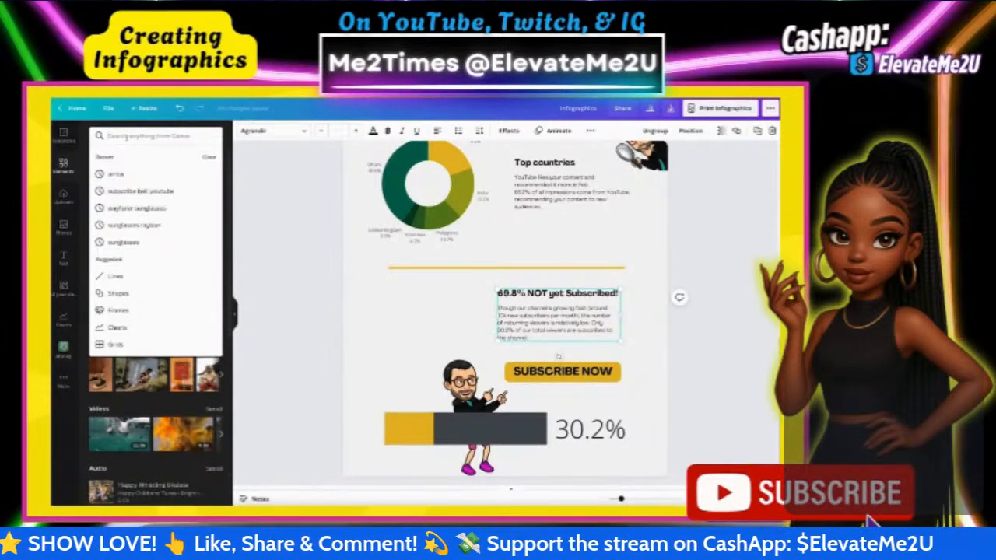
type("youtube best")
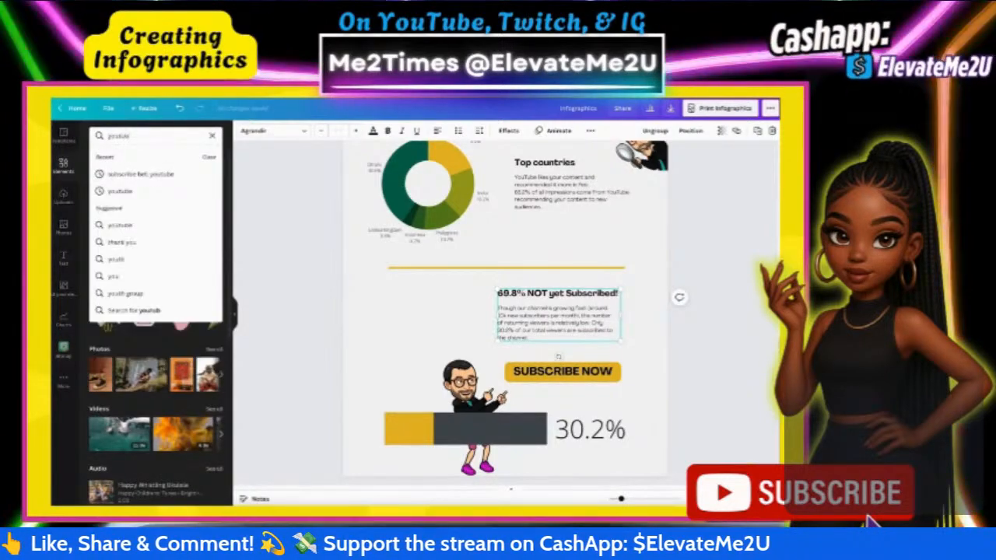
key("BackSpace")
key("BackSpace")
type("ll icon")
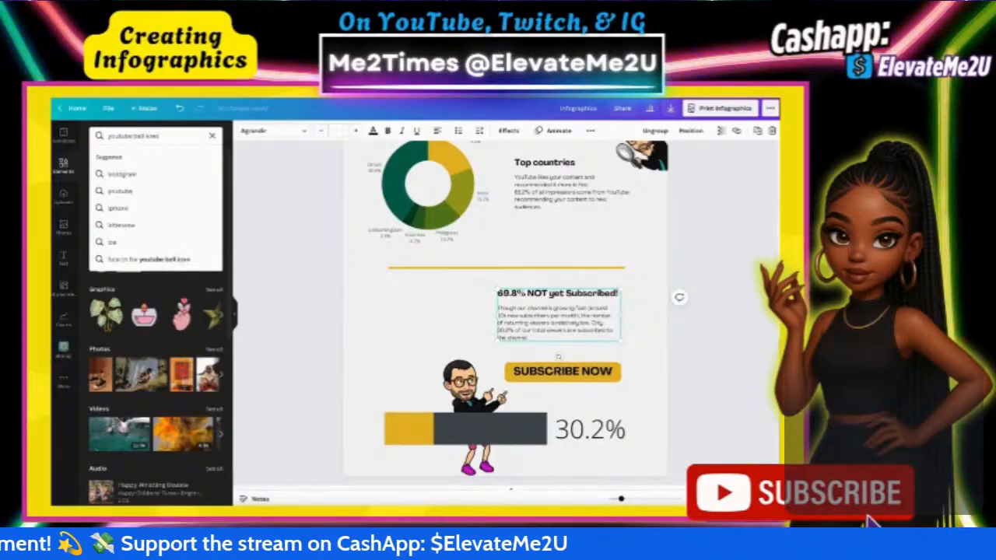
key("Return")
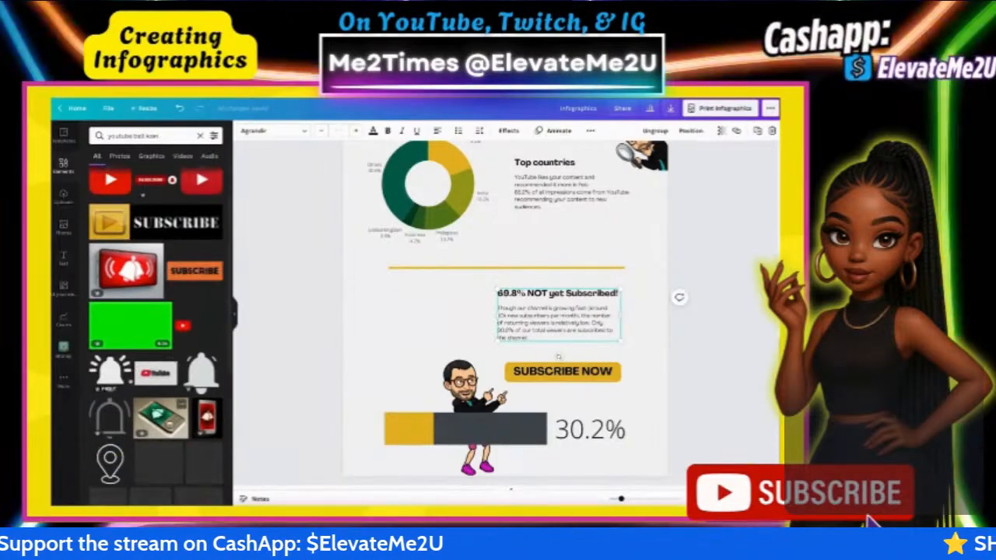
scroll(202, 503, "down", 2)
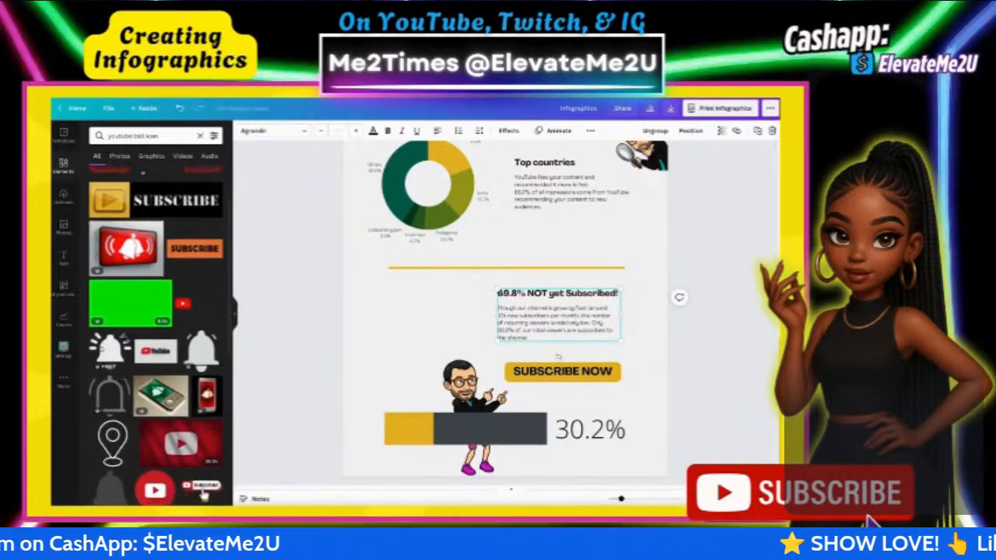
scroll(204, 438, "down", 1)
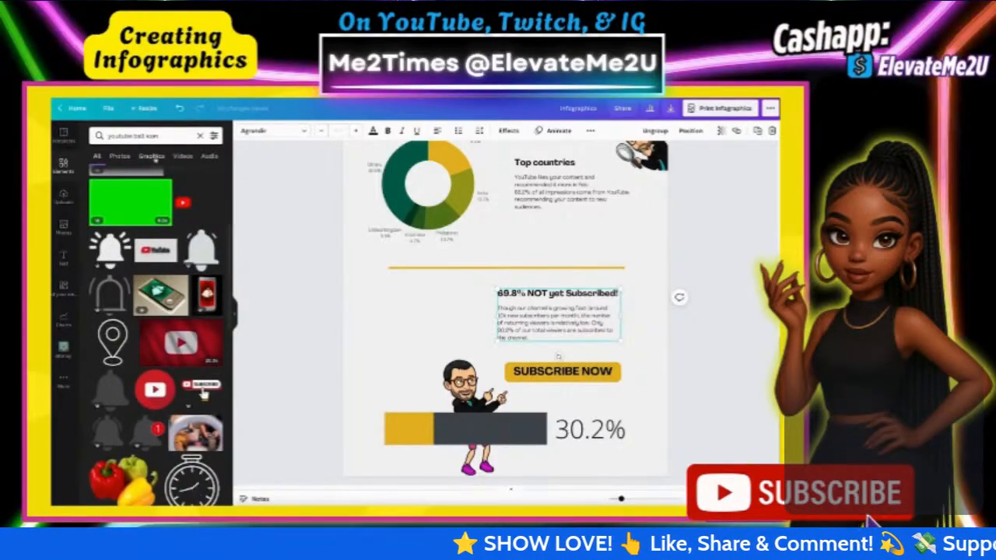
left_click(152, 157)
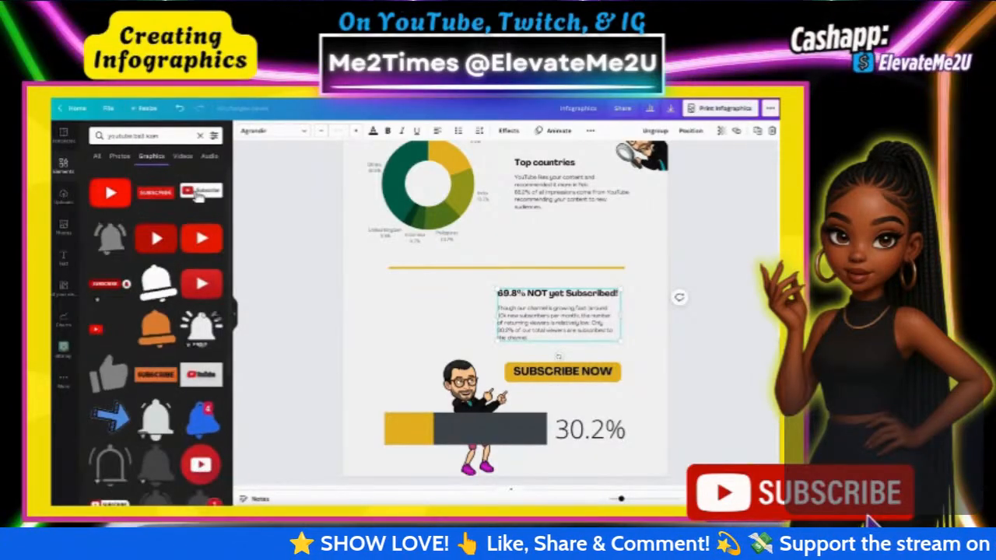
Step: Browse the bell graphics and add the solid ringing bell to the infographic
scroll(156, 334, "down", 2)
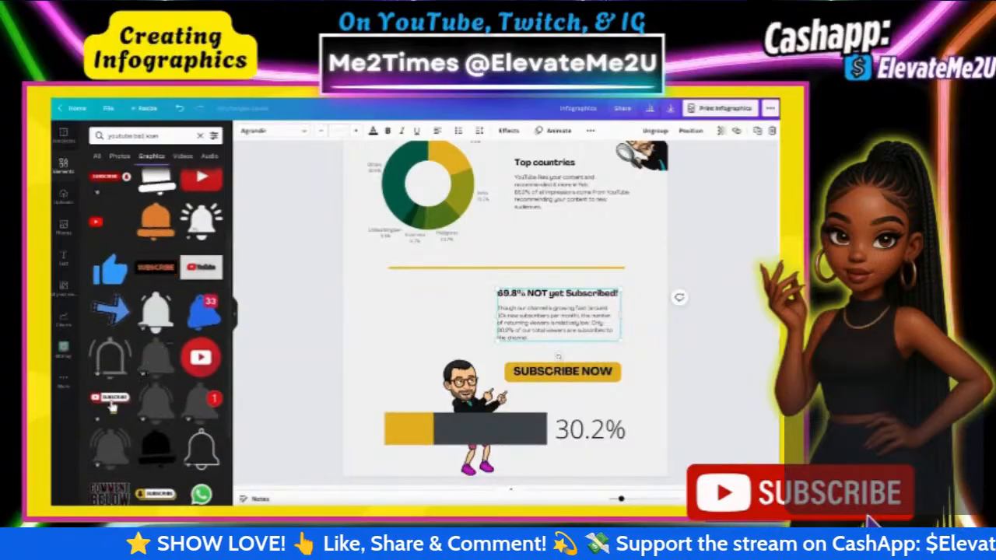
scroll(112, 401, "down", 2)
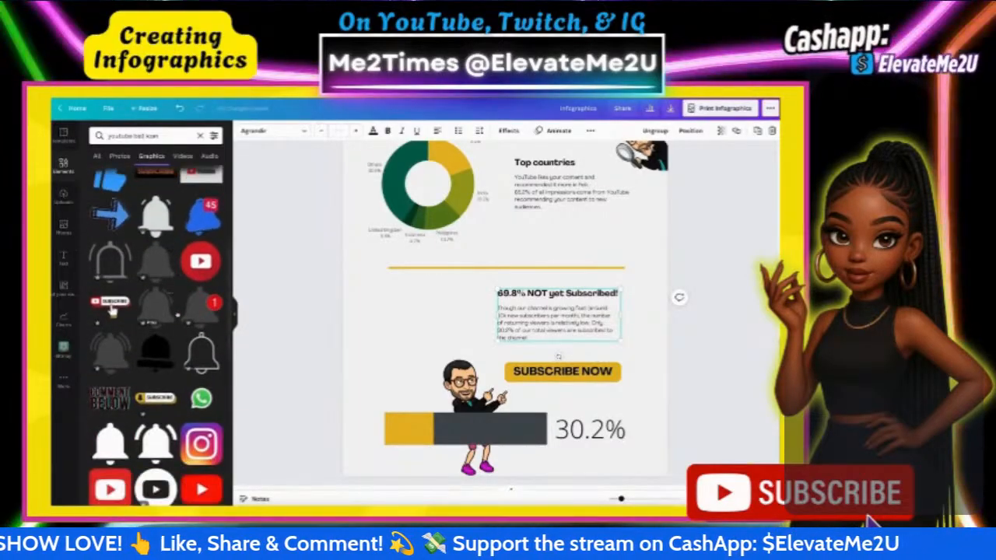
scroll(447, 339, "down", 1)
scroll(446, 340, "up", 1)
scroll(111, 309, "up", 3)
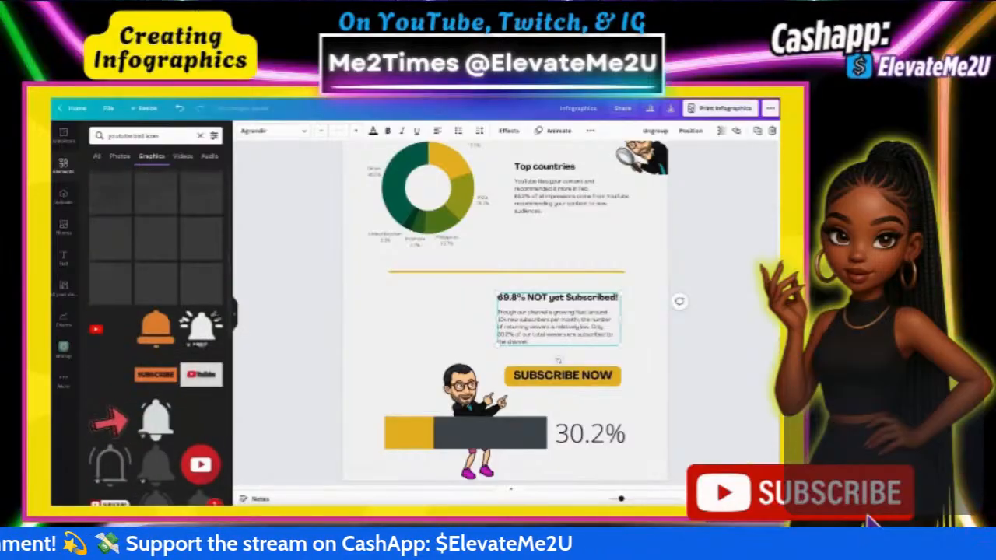
scroll(112, 466, "down", 1)
scroll(140, 327, "down", 3)
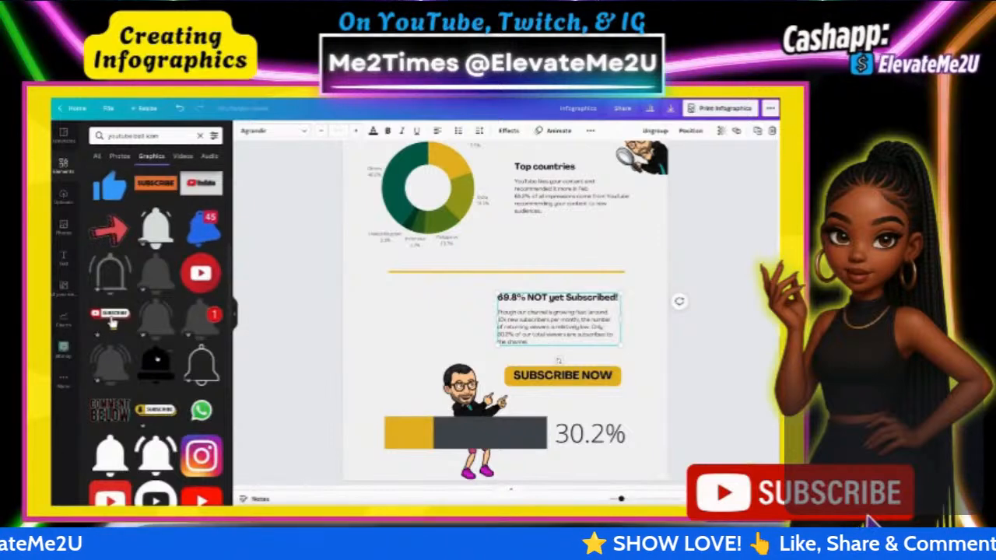
scroll(156, 335, "down", 2)
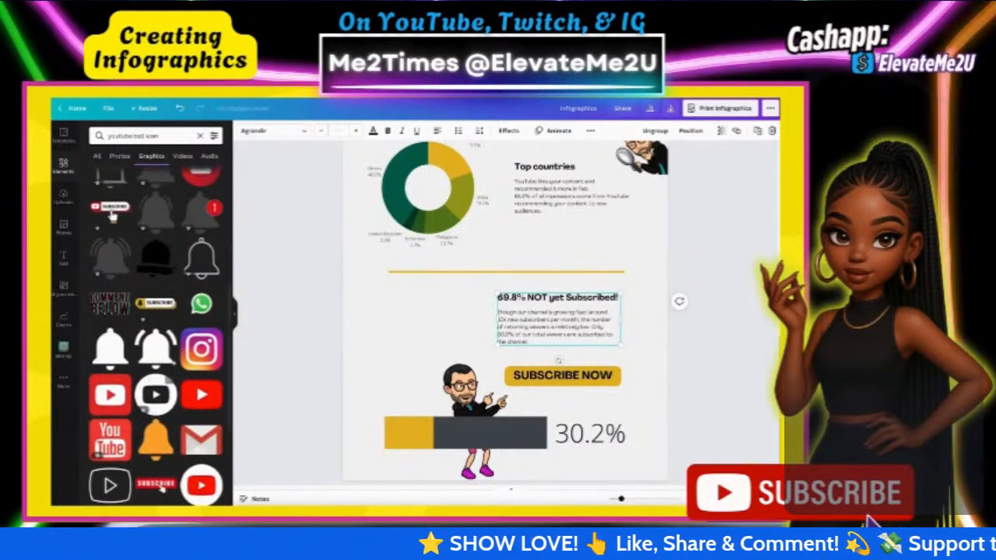
scroll(155, 350, "down", 2)
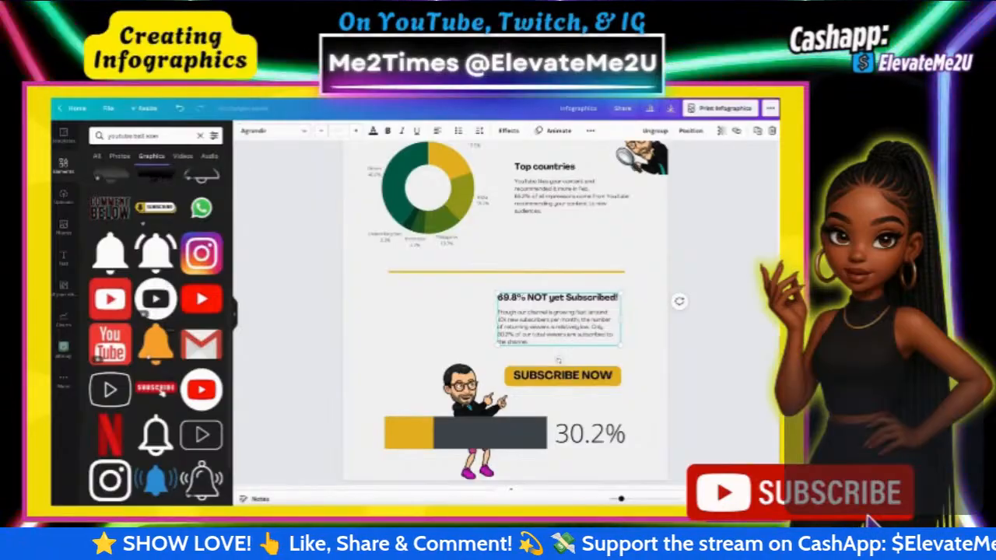
left_click(161, 255)
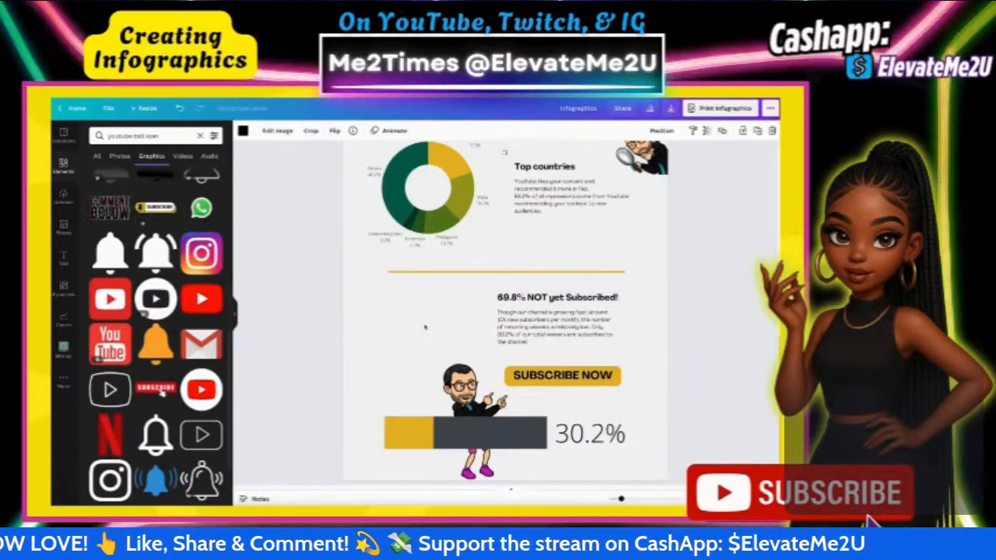
Step: Shrink the ringing bell and place it in the empty space left of the 69.8% NOT yet Subscribed! text
scroll(423, 321, "up", 5)
left_click_drag(502, 303, 436, 352)
left_click_drag(505, 278, 438, 337)
left_click_drag(406, 381, 409, 433)
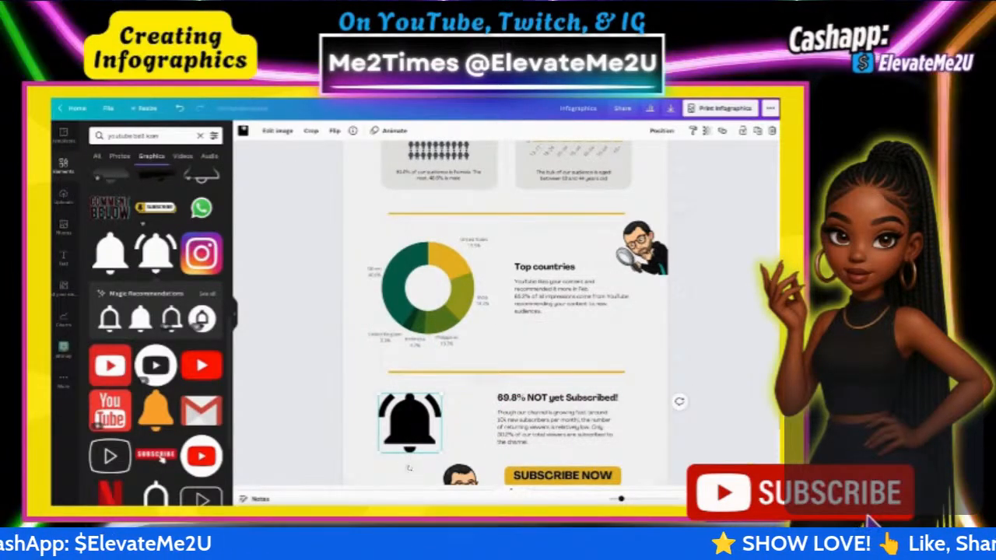
Step: Recolor the ringing bell with the gold document color and deselect it
left_click(243, 130)
left_click(190, 174)
scroll(270, 246, "down", 3)
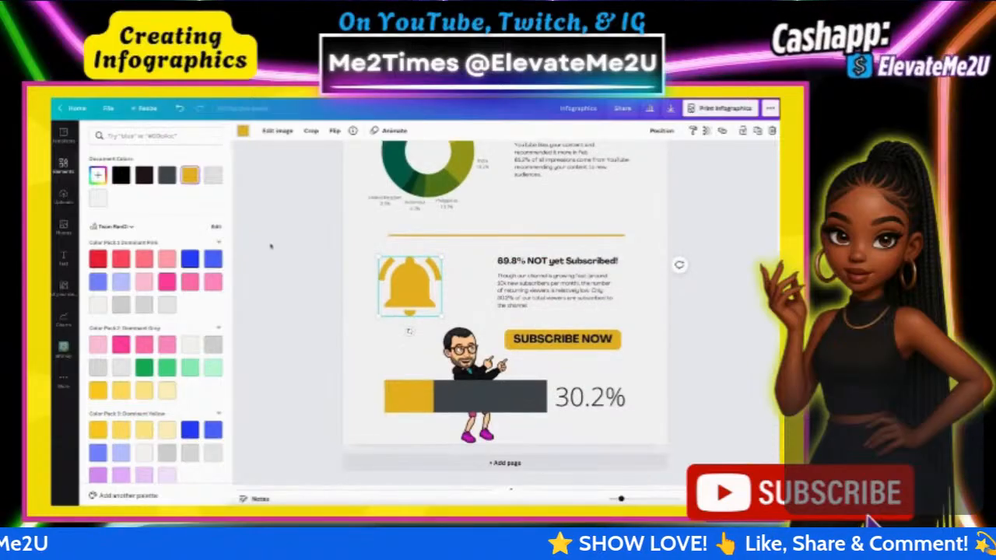
left_click(271, 247)
Step: Review the whole infographic from the title down to the subscriber section and progress bar
scroll(651, 270, "up", 10)
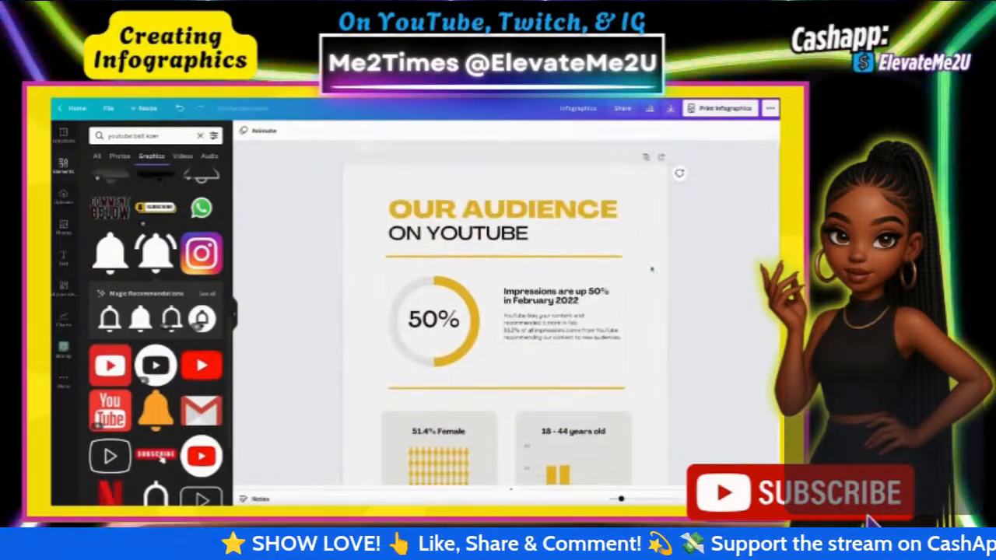
scroll(652, 269, "down", 3)
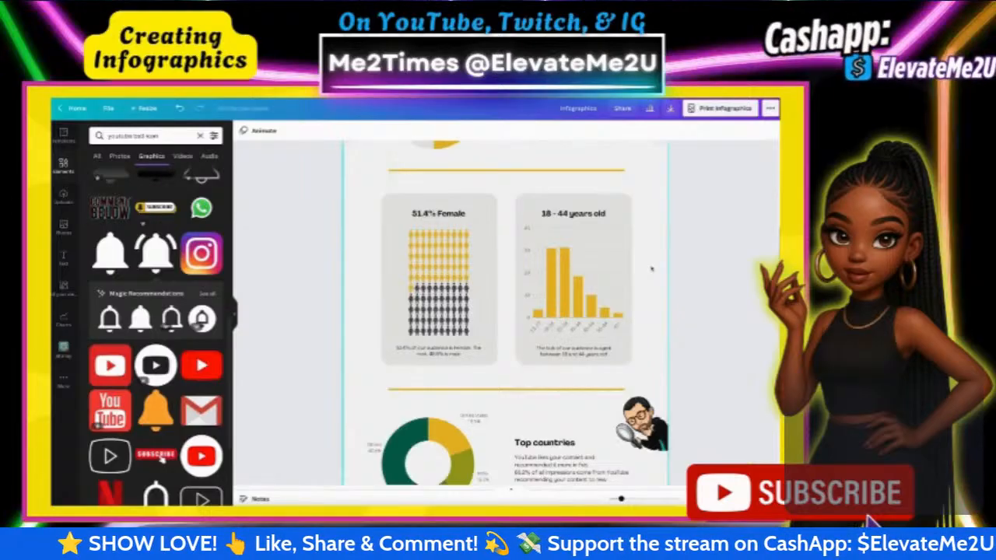
scroll(652, 269, "up", 2)
scroll(603, 377, "down", 3)
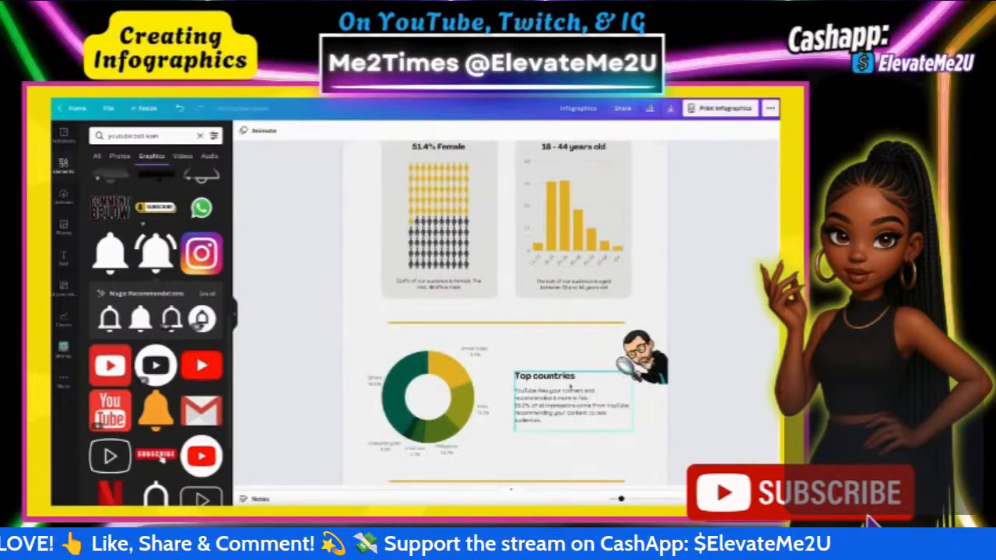
scroll(571, 356, "down", 2)
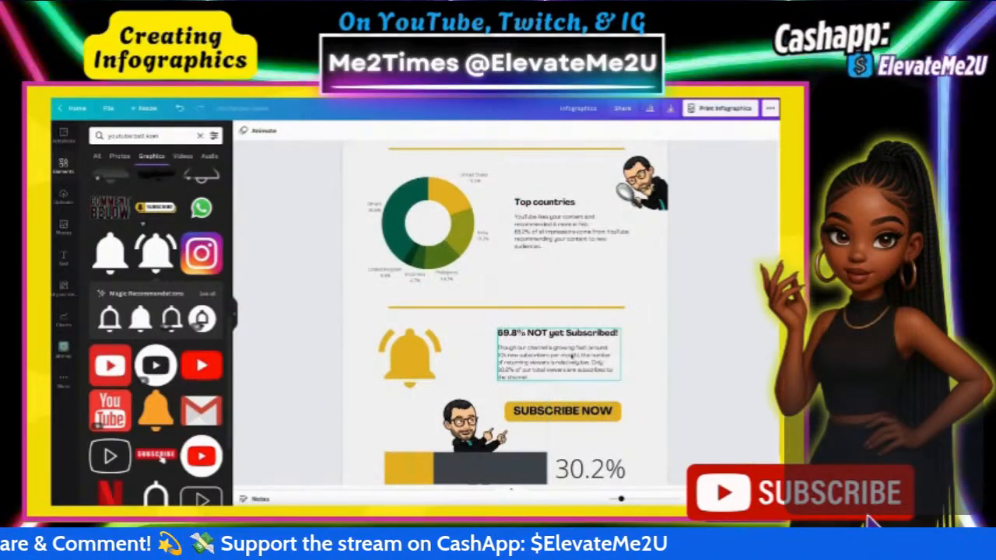
scroll(571, 354, "down", 1)
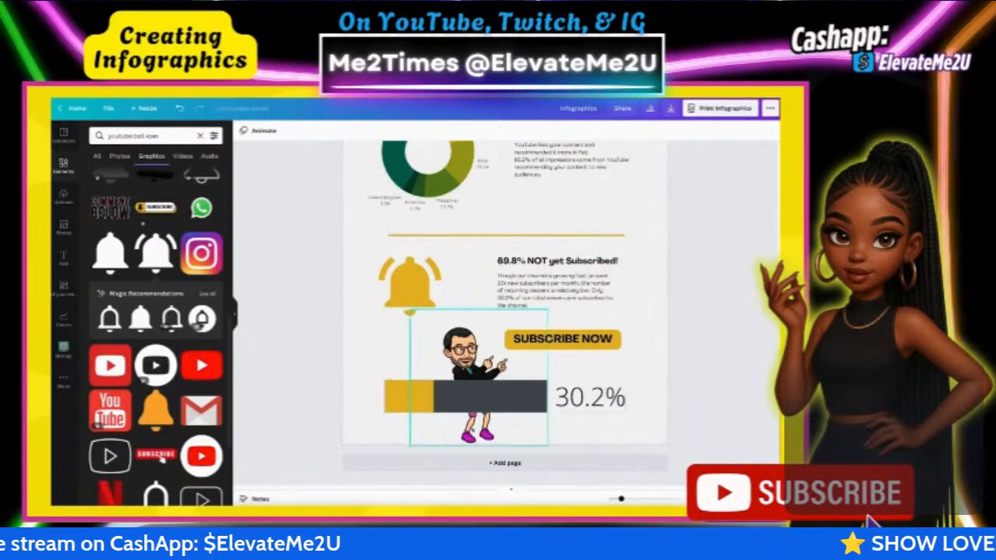
scroll(505, 339, "up", 1)
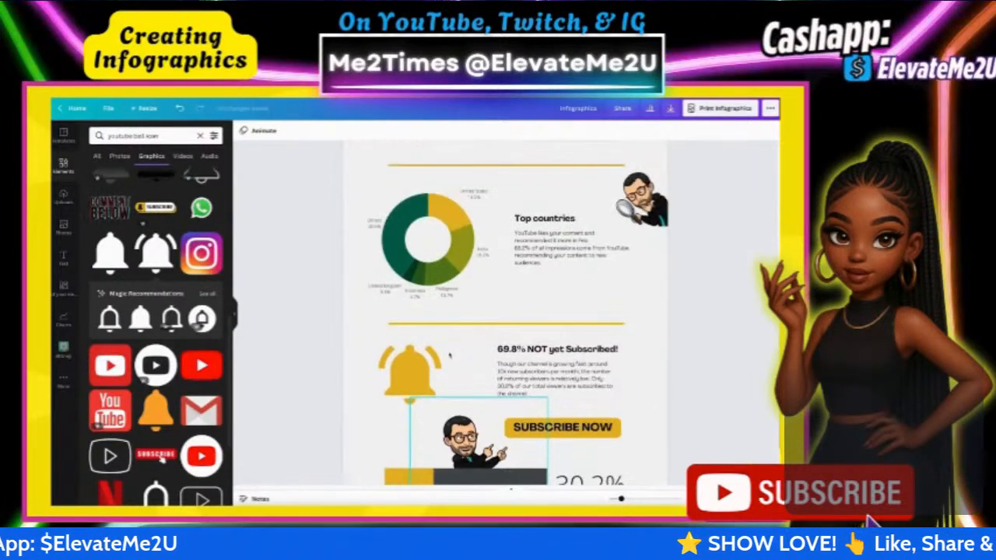
Step: Examine the full-page layout of the infographic, including the charts, bell icon and Bitmoji figures
left_click_drag(620, 498, 613, 498)
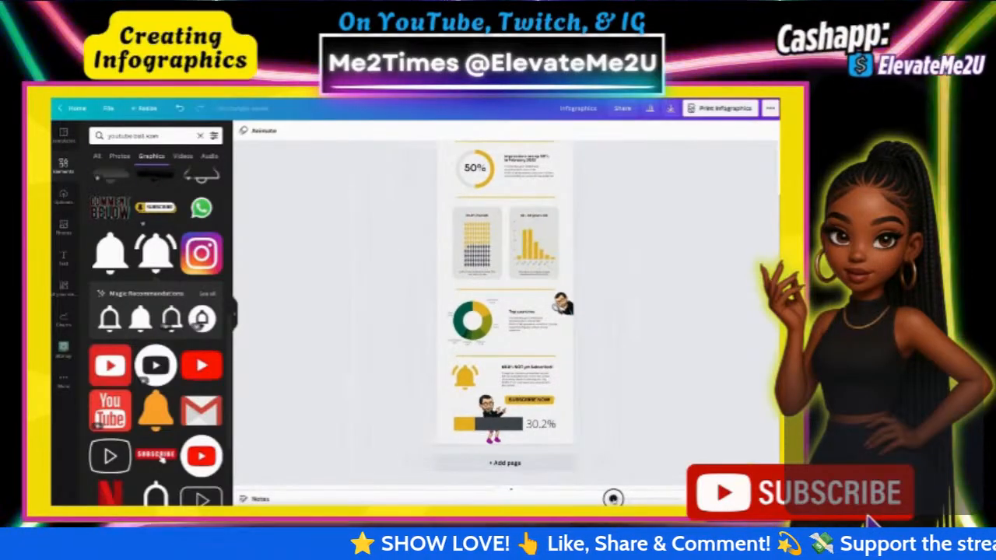
scroll(625, 334, "up", 1)
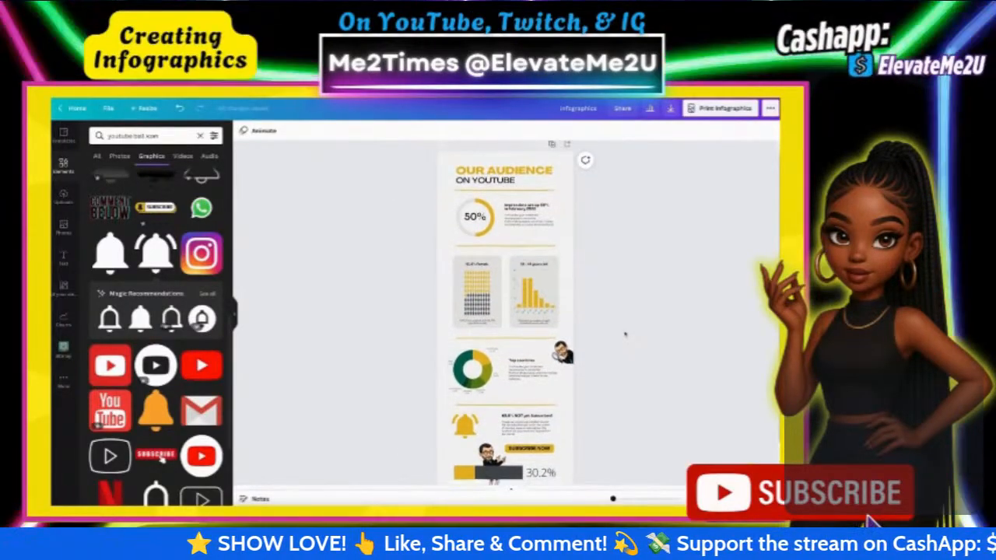
scroll(624, 334, "down", 1)
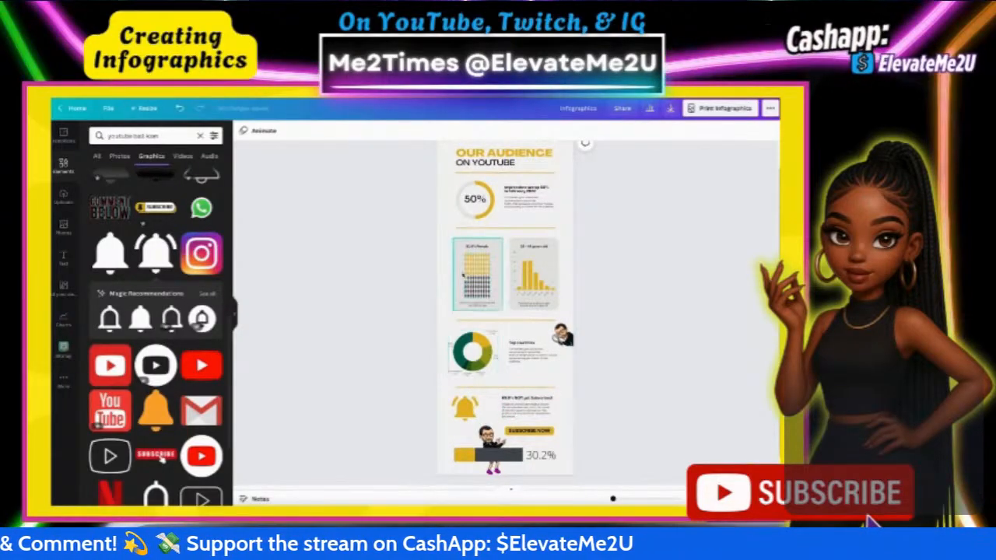
scroll(462, 276, "up", 1)
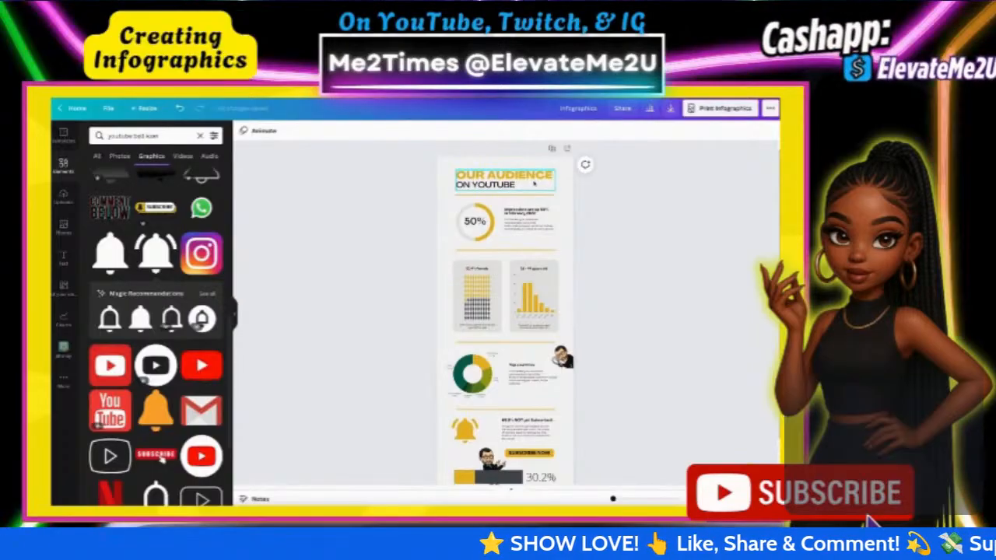
scroll(532, 156, "down", 1)
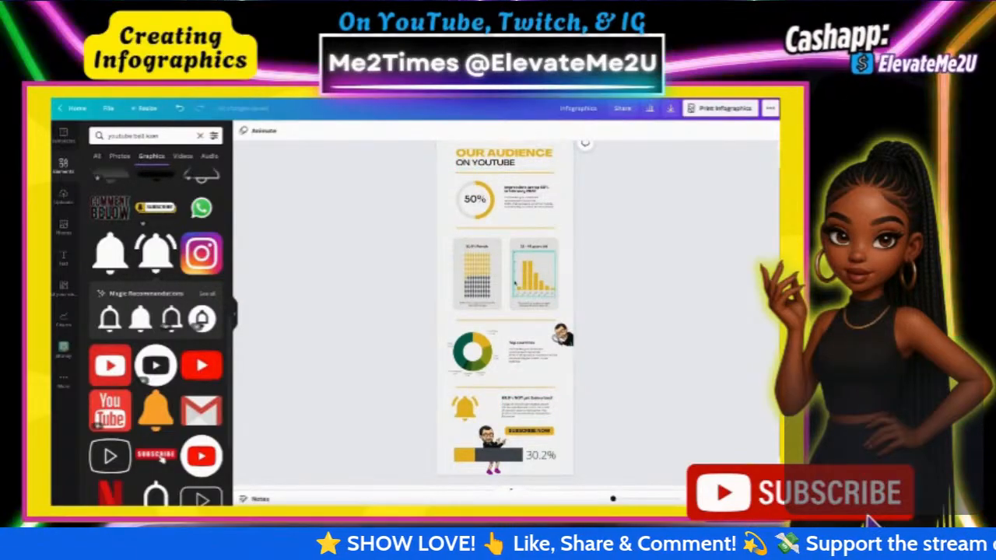
scroll(532, 139, "up", 1)
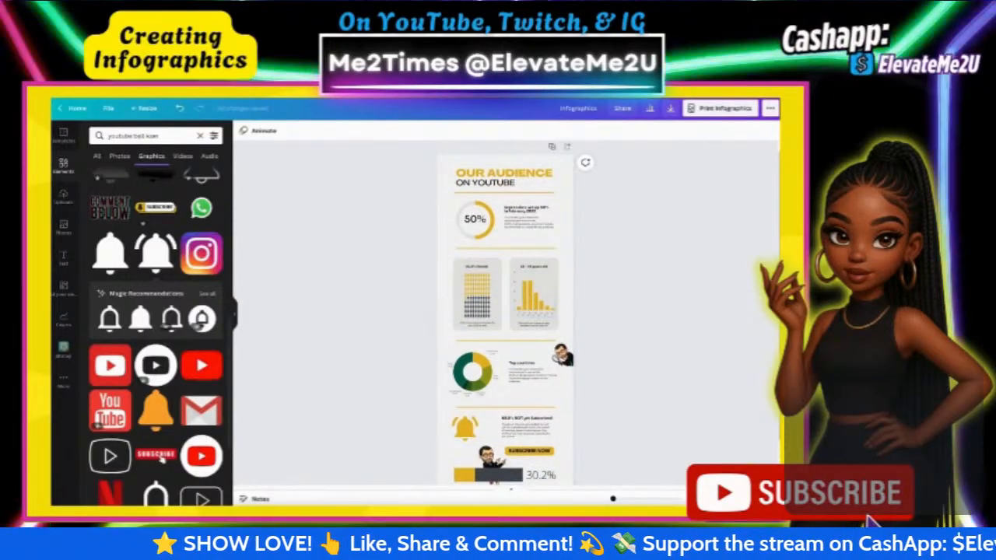
Step: Switch to YouTube Studio and open the channel's public page from the account options
key("ctrl+Tab")
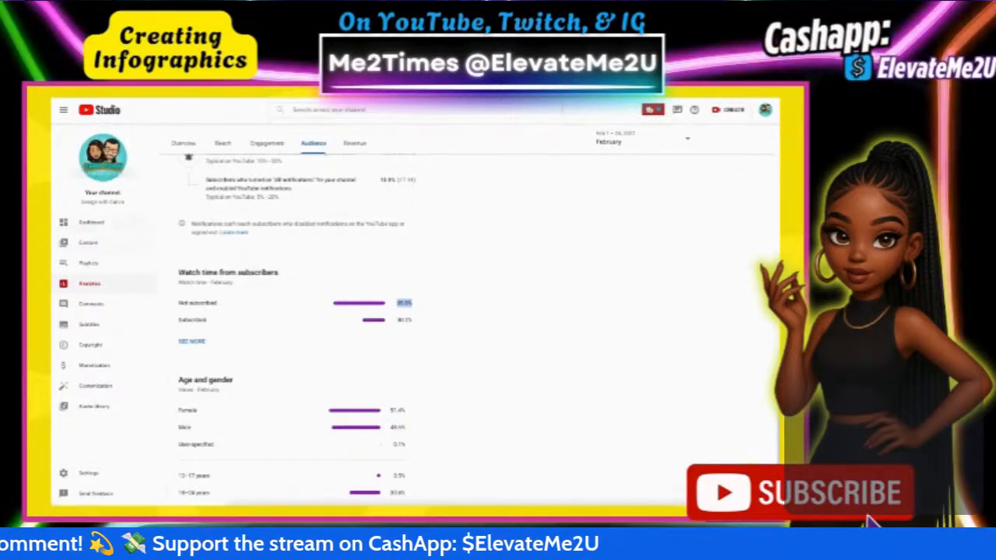
scroll(226, 141, "up", 5)
left_click(766, 111)
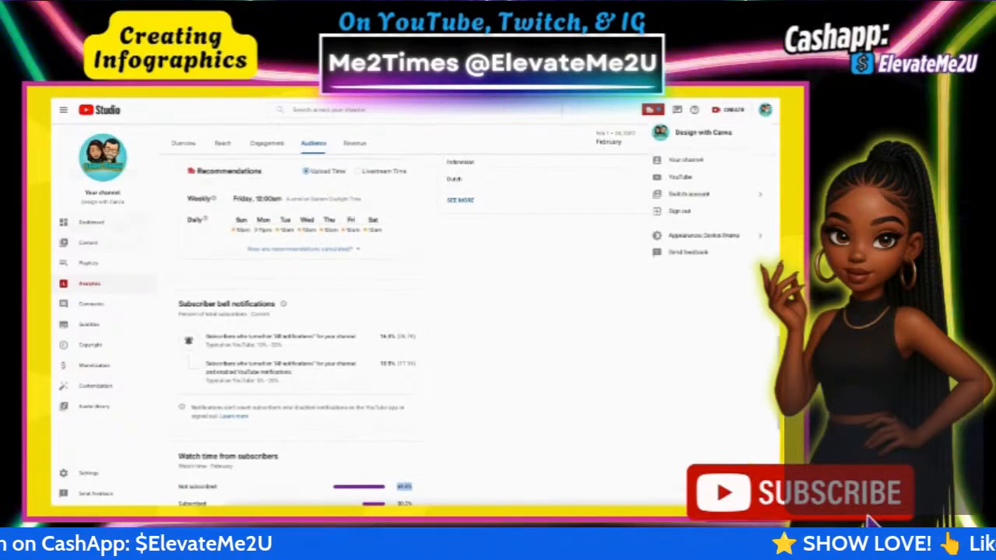
left_click(683, 166)
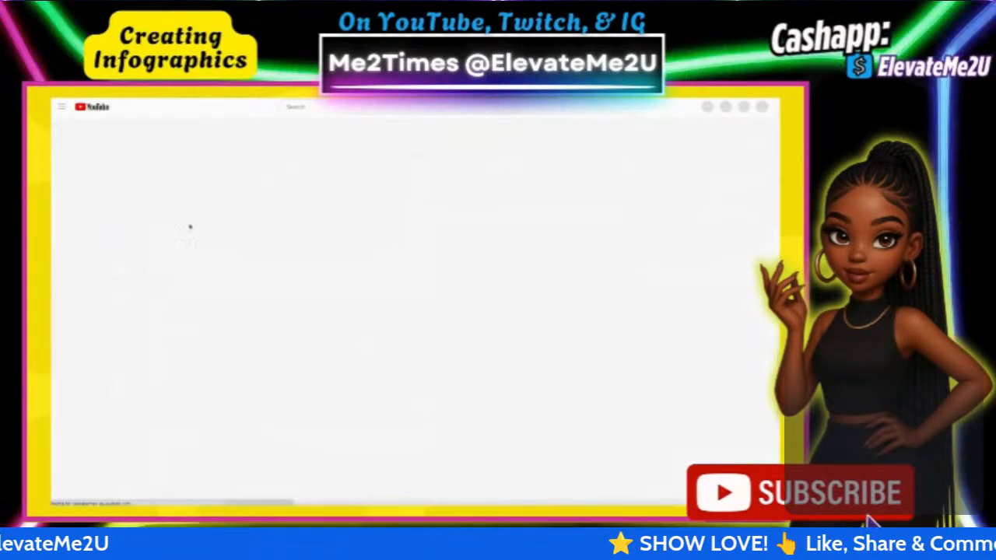
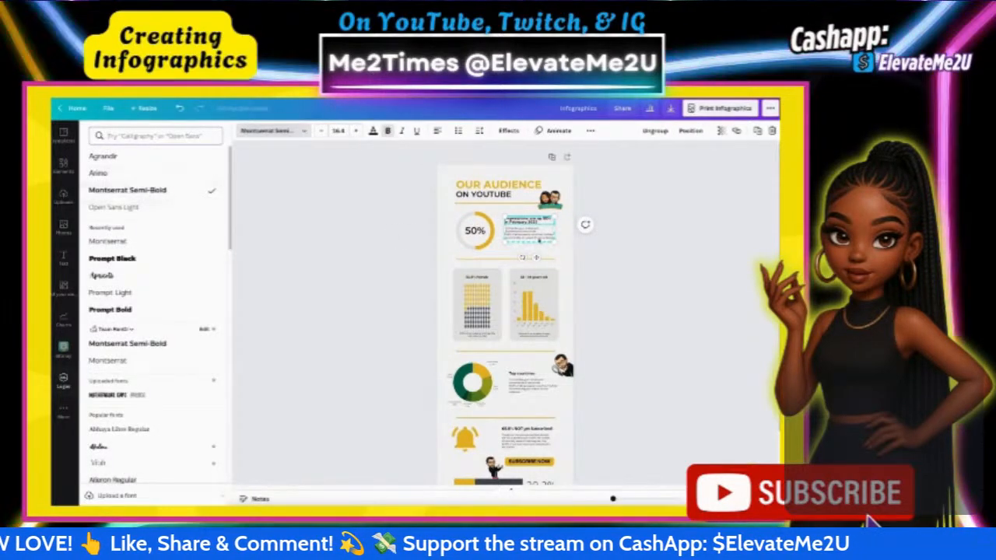
Step: Set the impressions paragraph beside the 50% ring to Montserrat at size 12
left_click(122, 242)
left_click(358, 132)
left_click(358, 132)
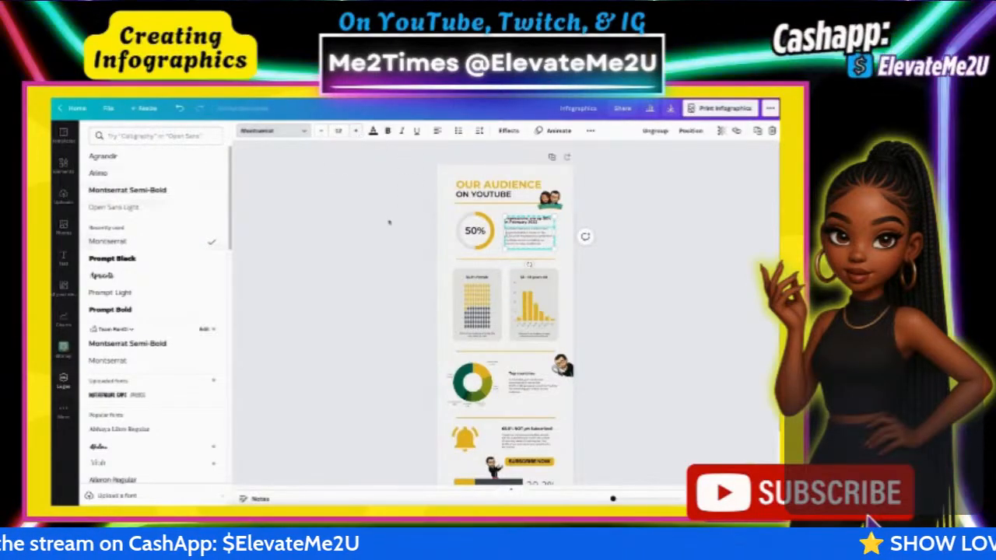
Step: Set the "Impressions are up 50% in February 2022" heading to font size 18
left_click(537, 222)
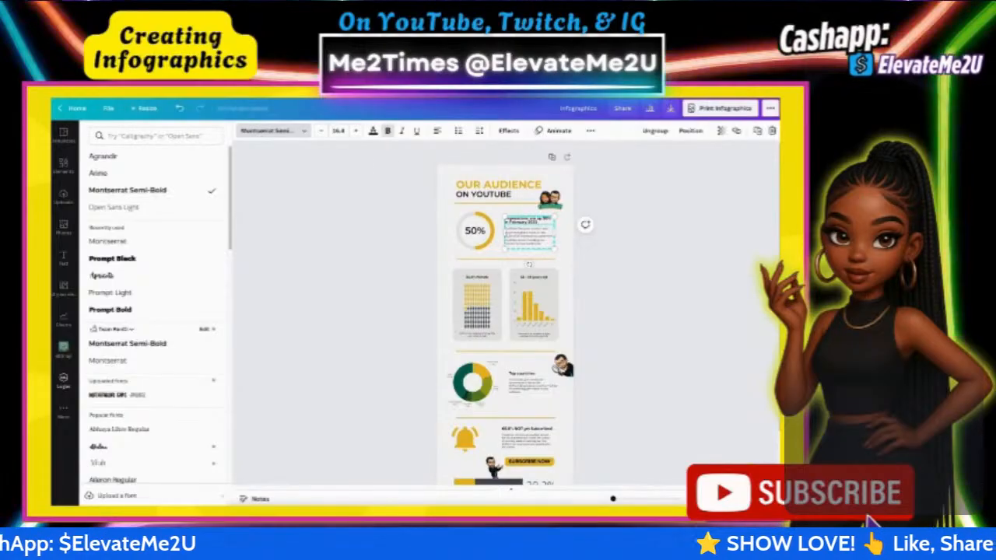
left_click(337, 130)
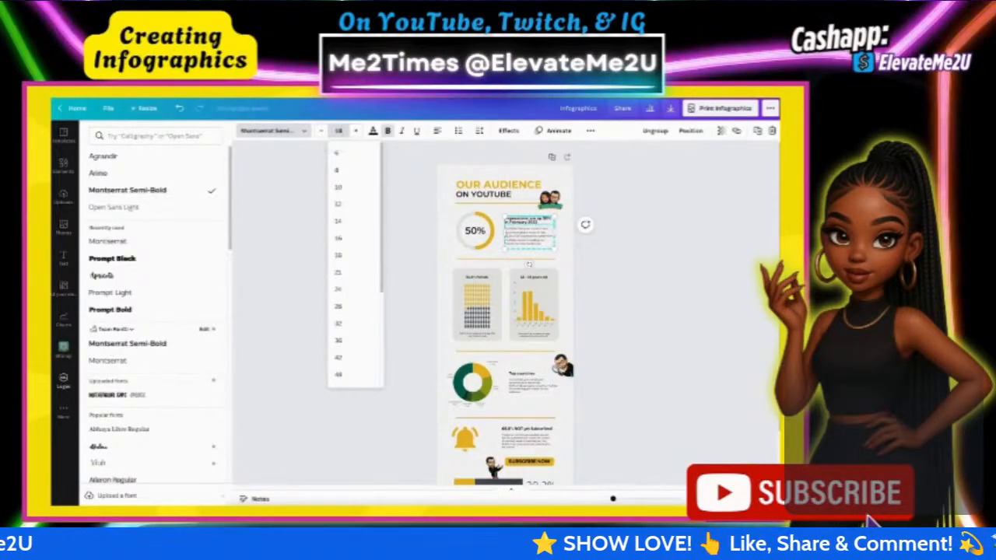
type("18")
key("Return")
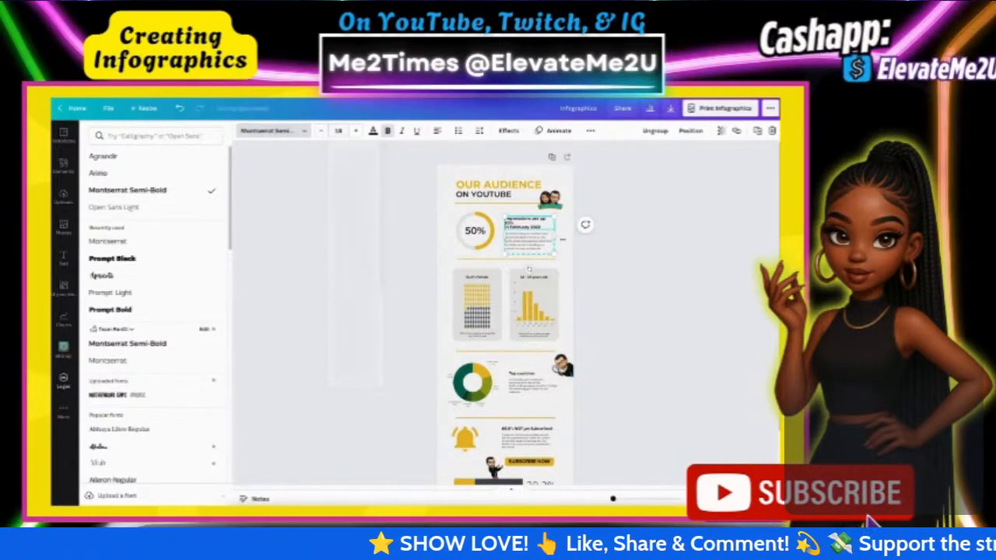
Step: Widen the impressions text group slightly so its heading fits on two lines, and reposition the group beside the 50% ring
left_click_drag(553, 233, 556, 234)
left_click(684, 257)
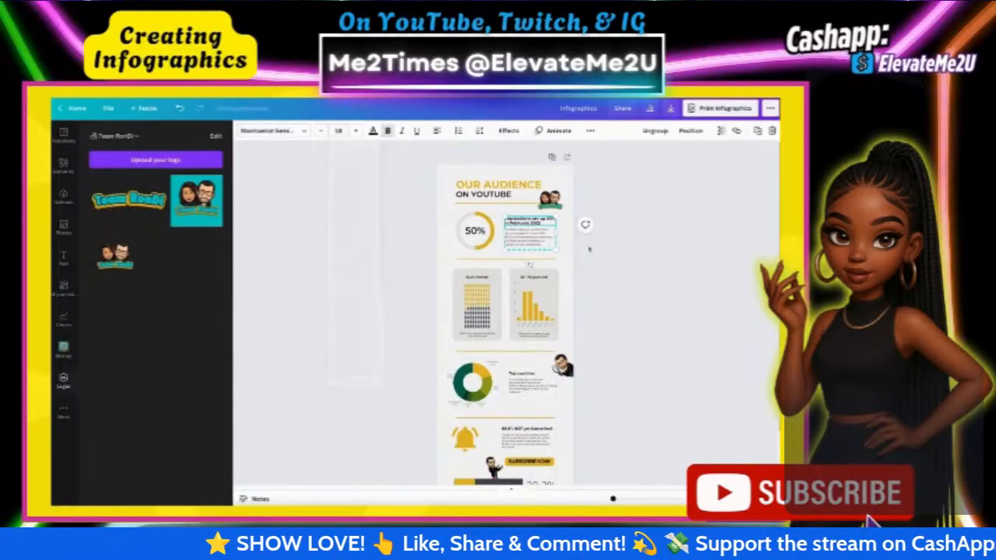
left_click(677, 284)
left_click(553, 245)
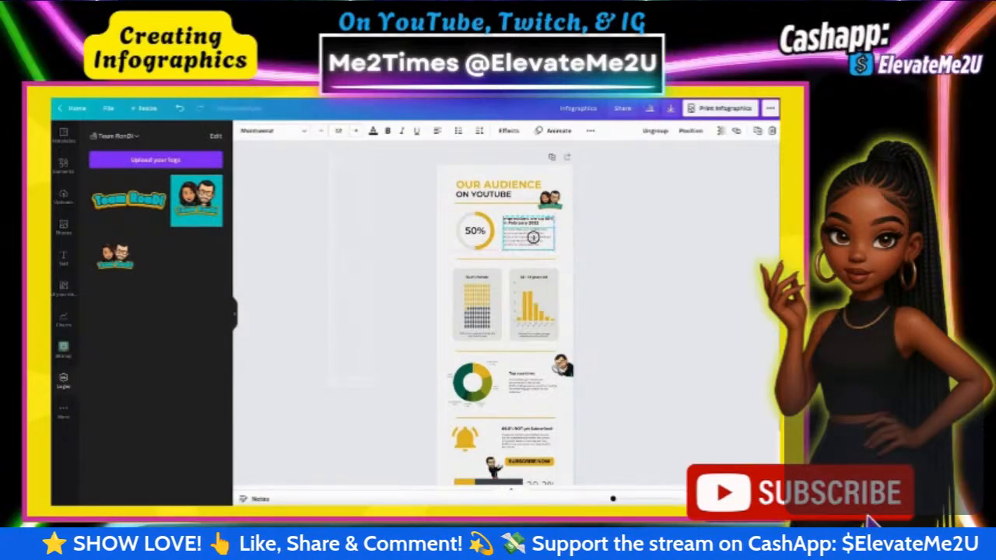
left_click_drag(533, 237, 534, 240)
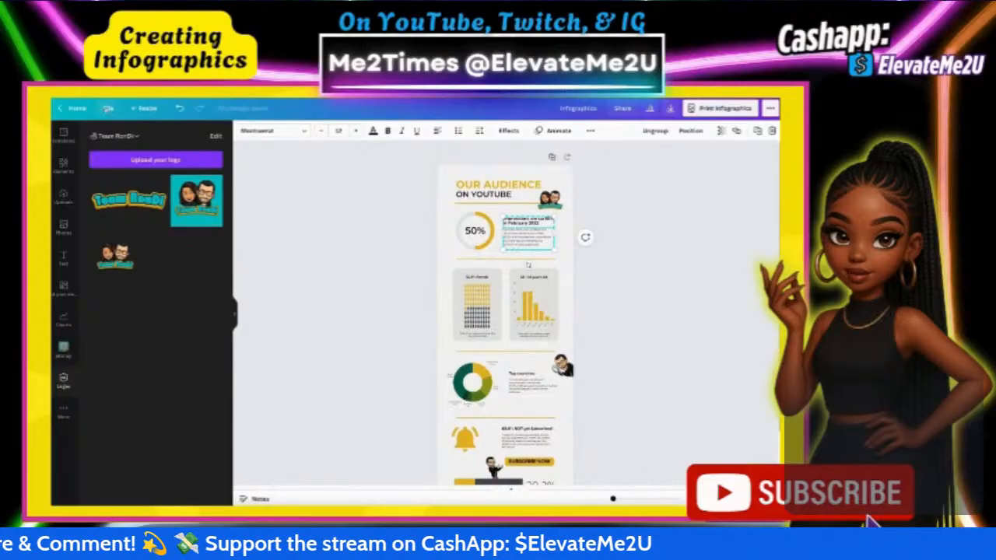
Step: Show the rulers and guides, and place vertical guides along the left and right edges of the infographic's content
left_click(108, 109)
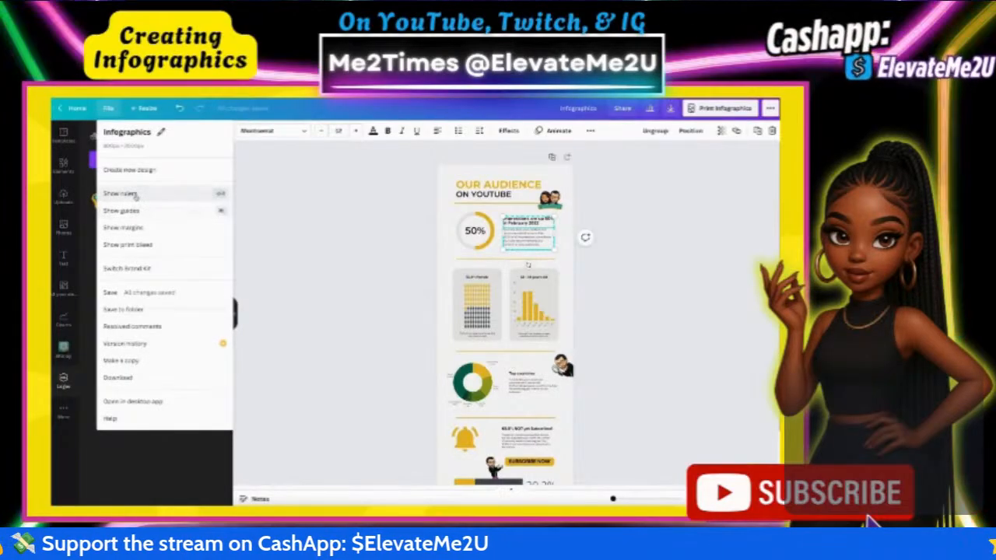
left_click(136, 196)
left_click(110, 109)
left_click(123, 210)
left_click_drag(237, 276, 459, 293)
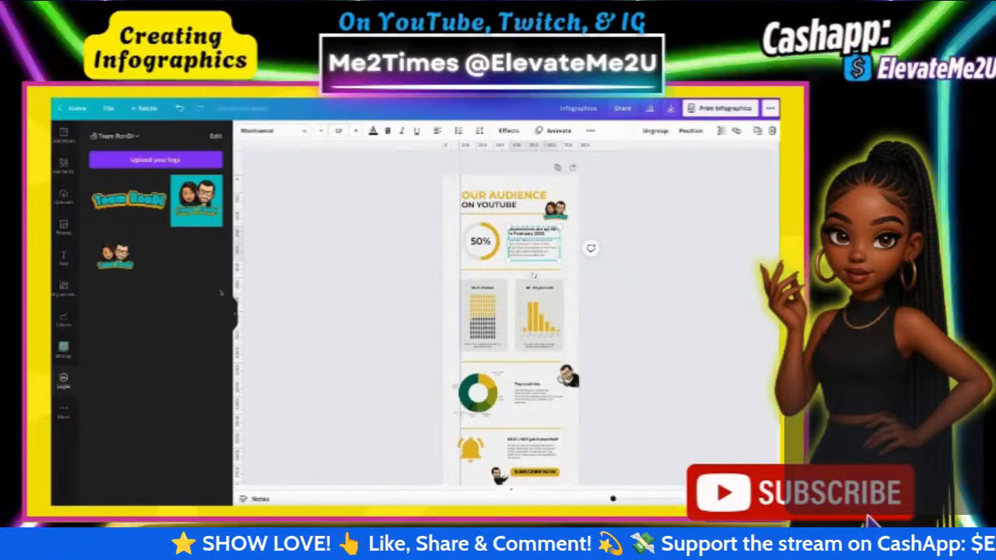
left_click_drag(238, 287, 561, 332)
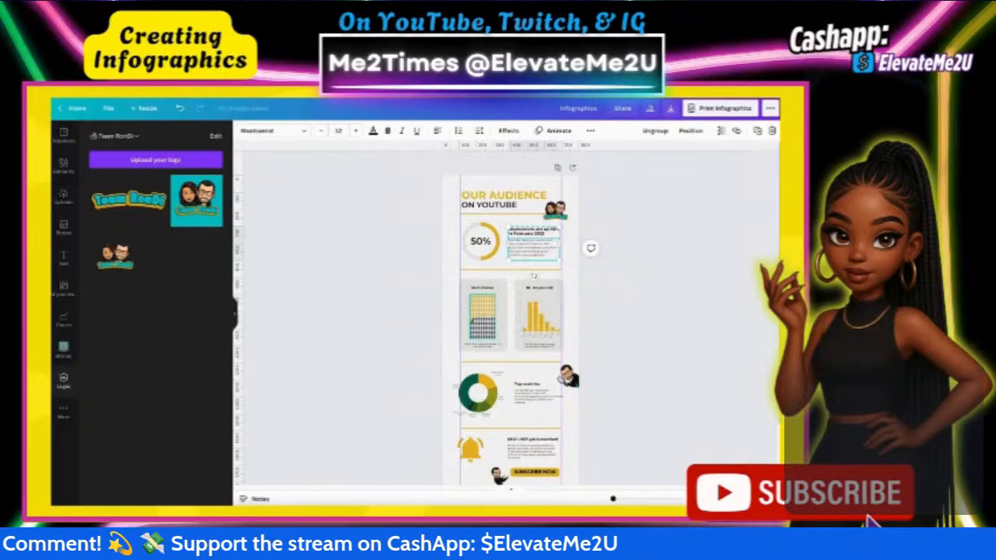
Step: Move the complete 51.4% Female card to the left guide and the complete 18 - 44 years old card to the right guide
left_click(688, 299)
scroll(689, 298, "down", 3)
scroll(688, 299, "up", 3)
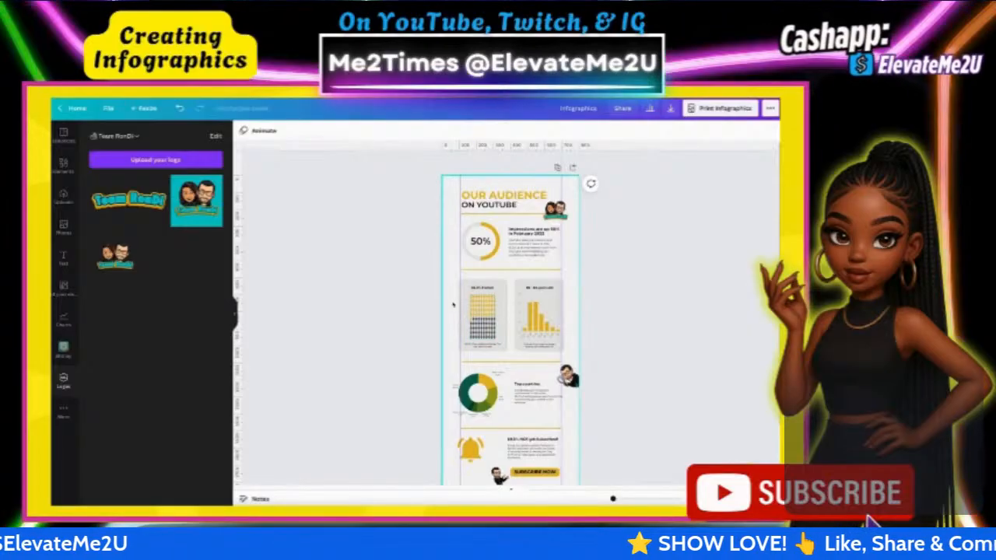
left_click_drag(371, 287, 489, 324)
left_click(612, 368)
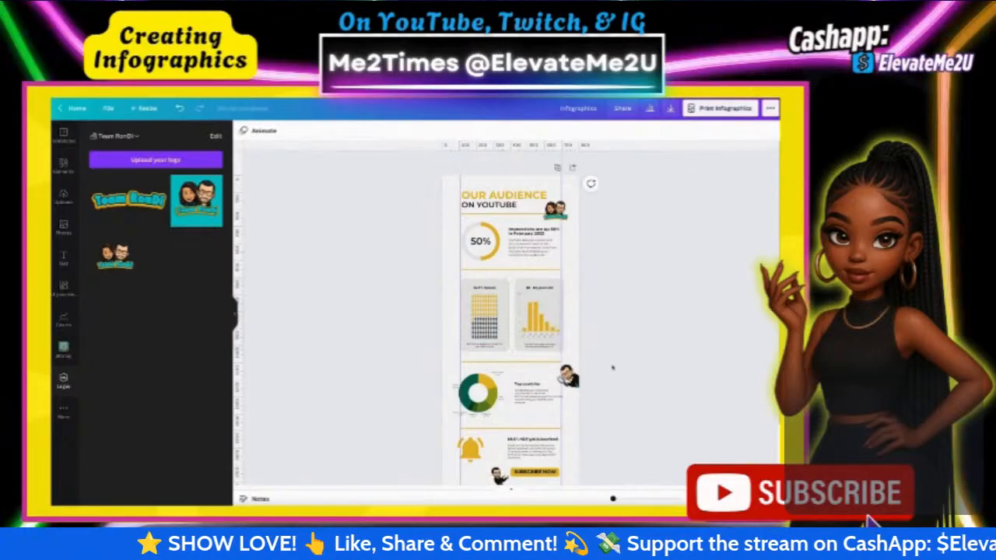
left_click_drag(613, 354, 535, 286)
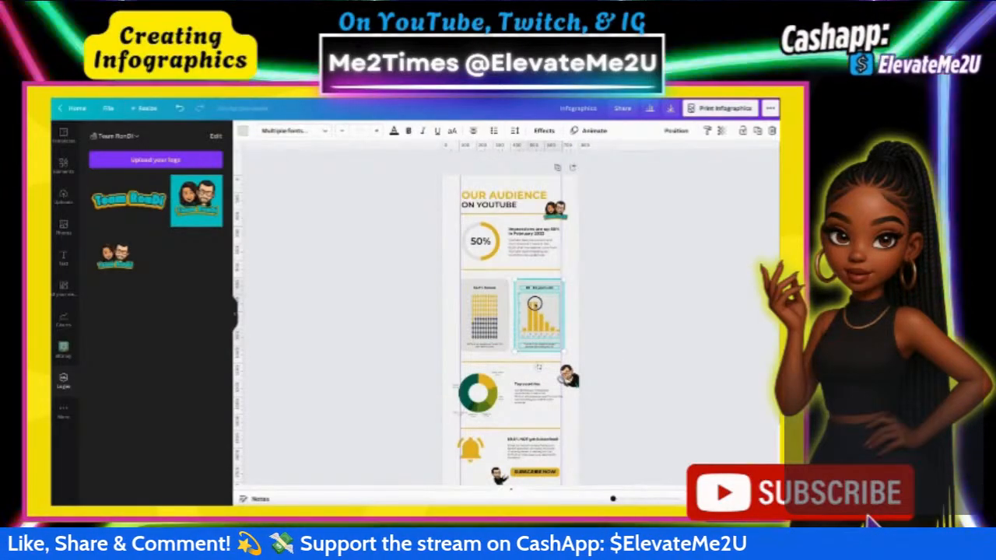
left_click(632, 317)
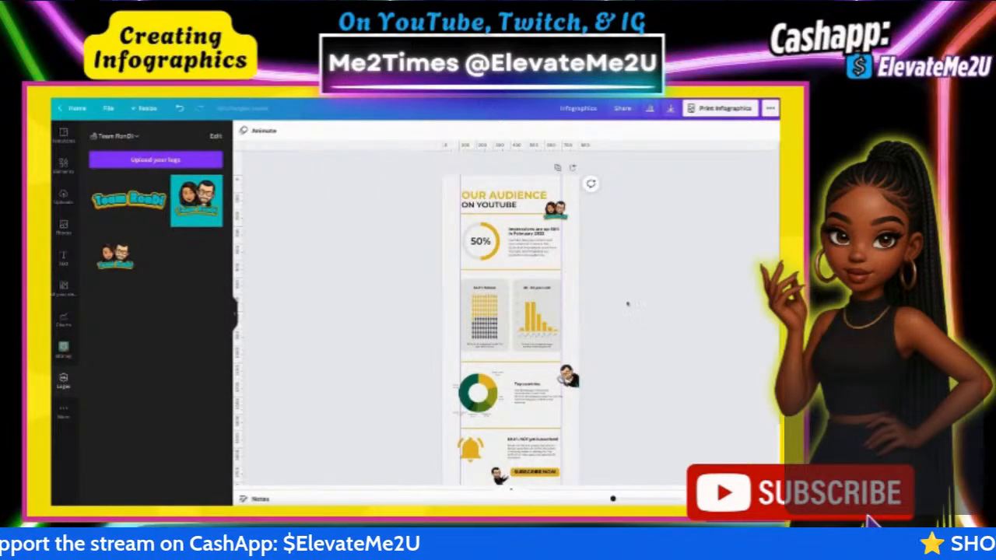
Step: Fine-tune the position of the complete 51.4% Female card so its left edge sits on the left guide
scroll(632, 317, "down", 1)
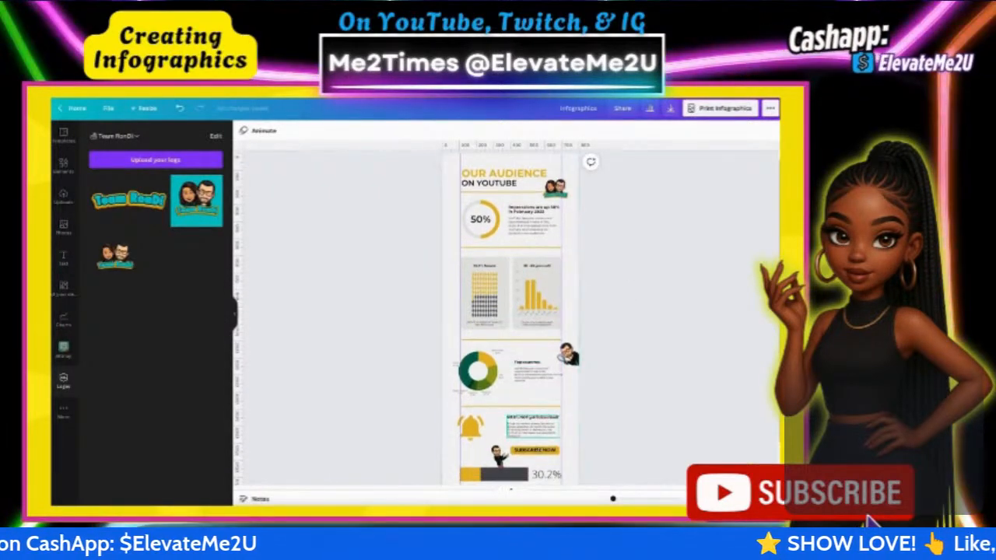
left_click_drag(613, 498, 620, 498)
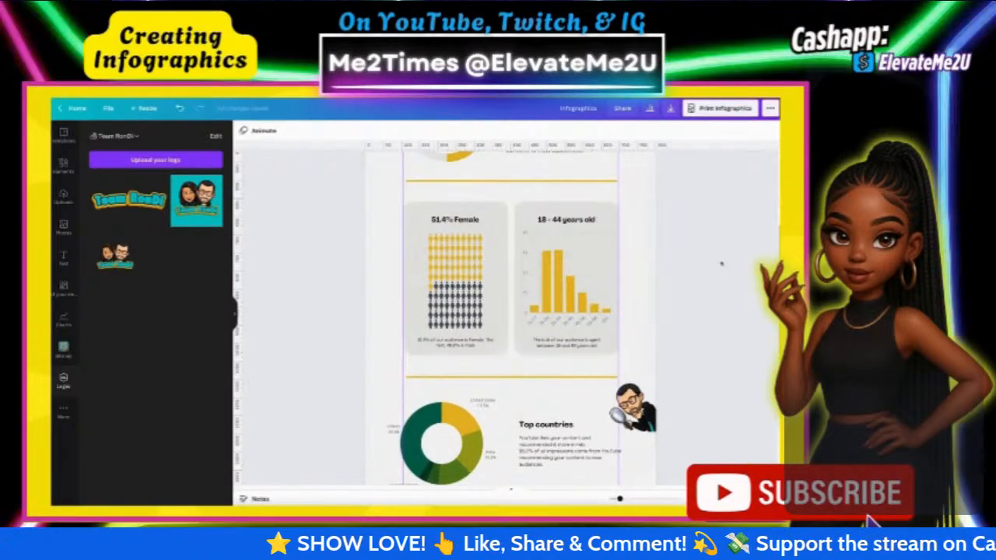
left_click_drag(312, 196, 462, 364)
left_click_drag(461, 282, 461, 282)
left_click(340, 282)
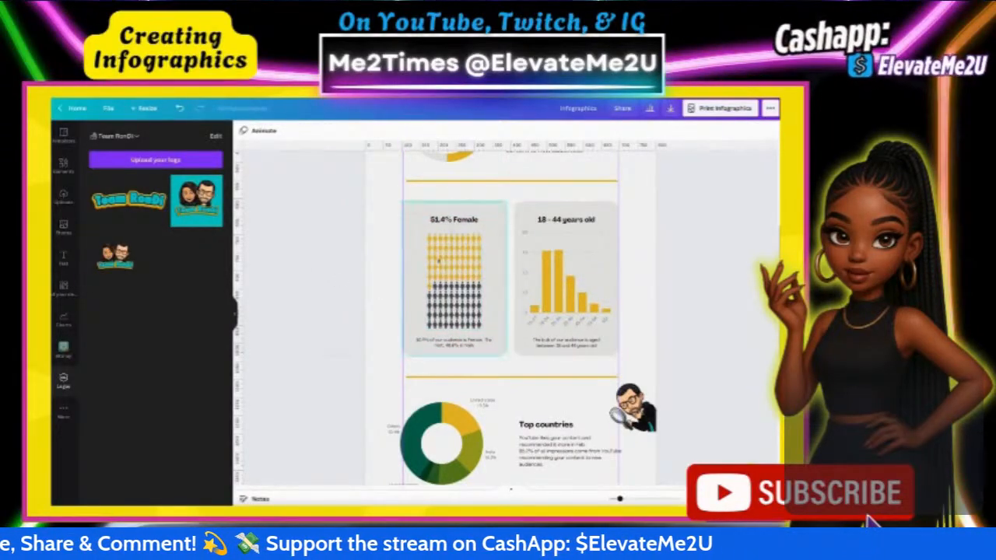
Step: Move the countries donut chart right so the left edge of its frame aligns with the left guide
scroll(436, 311, "down", 3)
left_click(442, 319)
left_click_drag(443, 319, 446, 316)
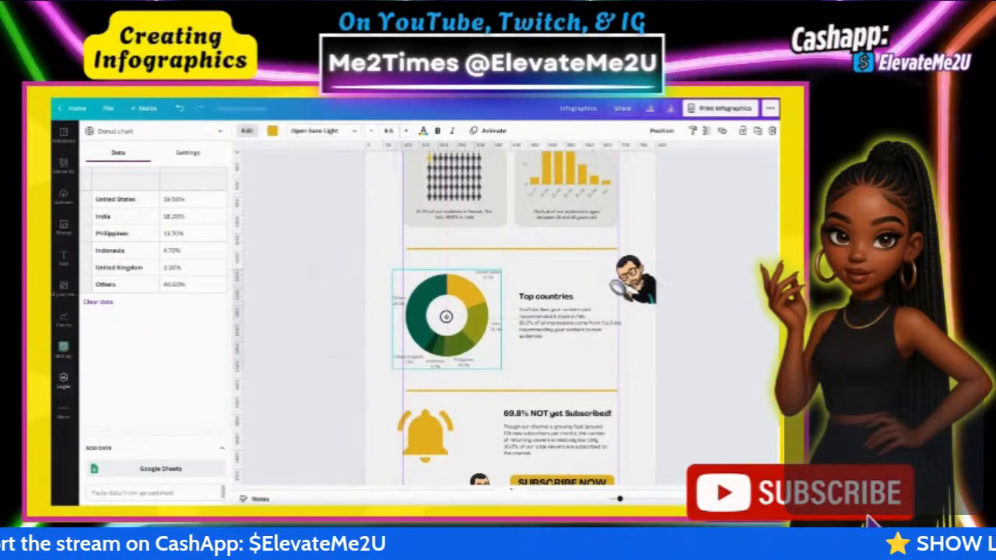
left_click_drag(446, 316, 459, 318)
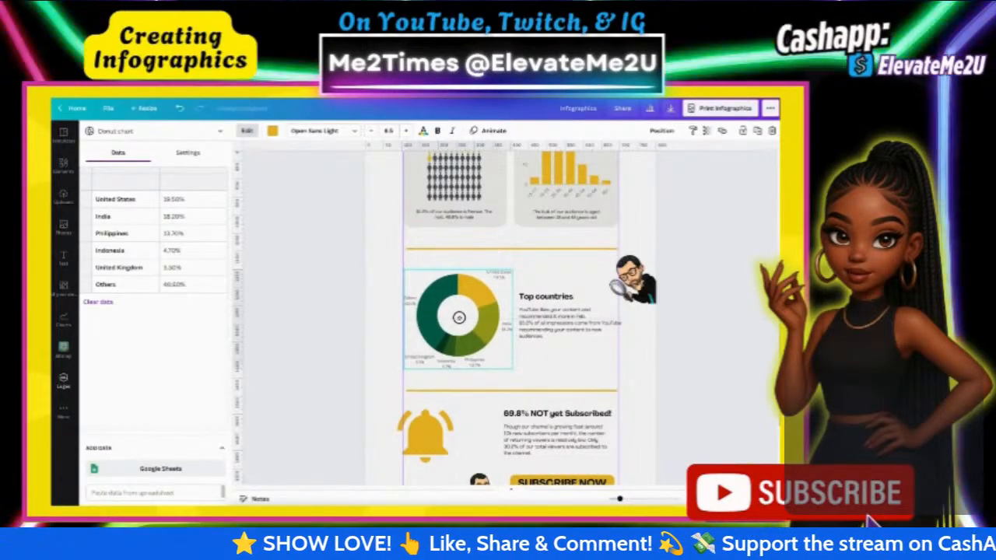
Step: Set the Top countries heading to Montserrat Semi-Bold at size 18
left_click(618, 321)
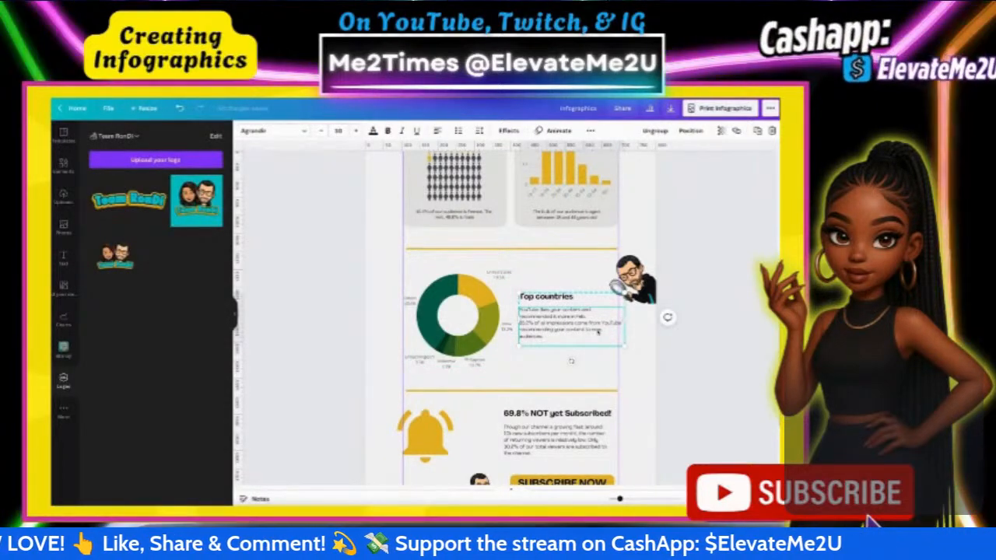
scroll(597, 331, "up", 3)
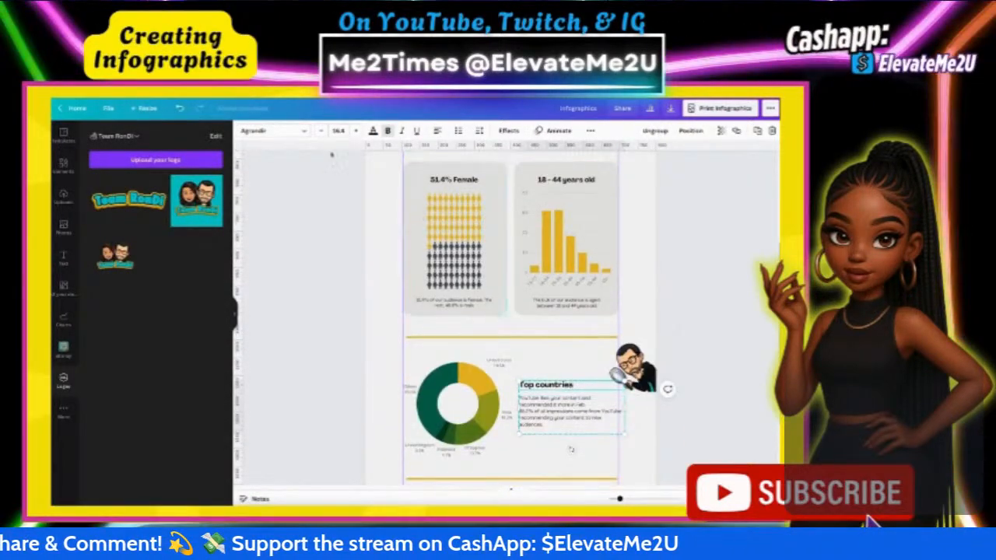
left_click(273, 130)
left_click(124, 206)
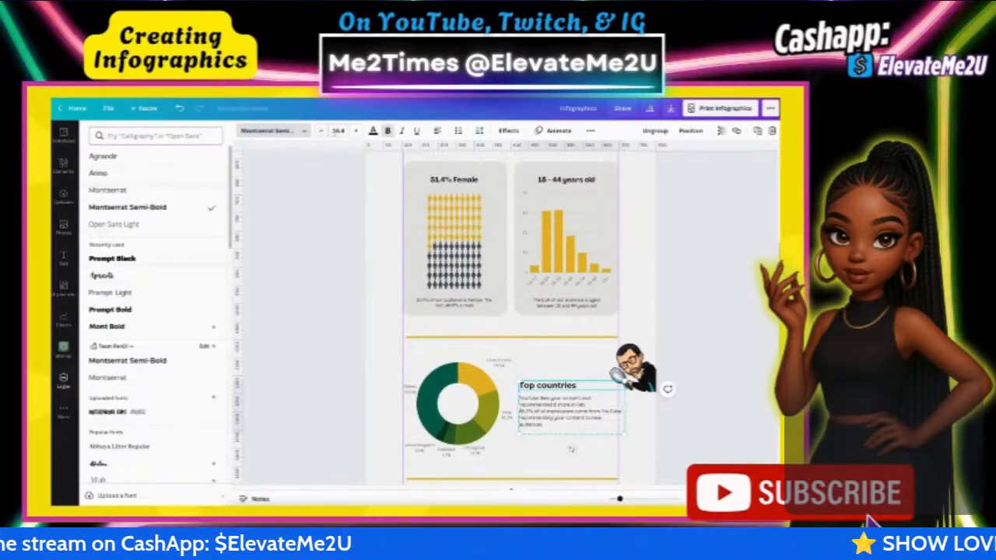
left_click(338, 130)
left_click(339, 255)
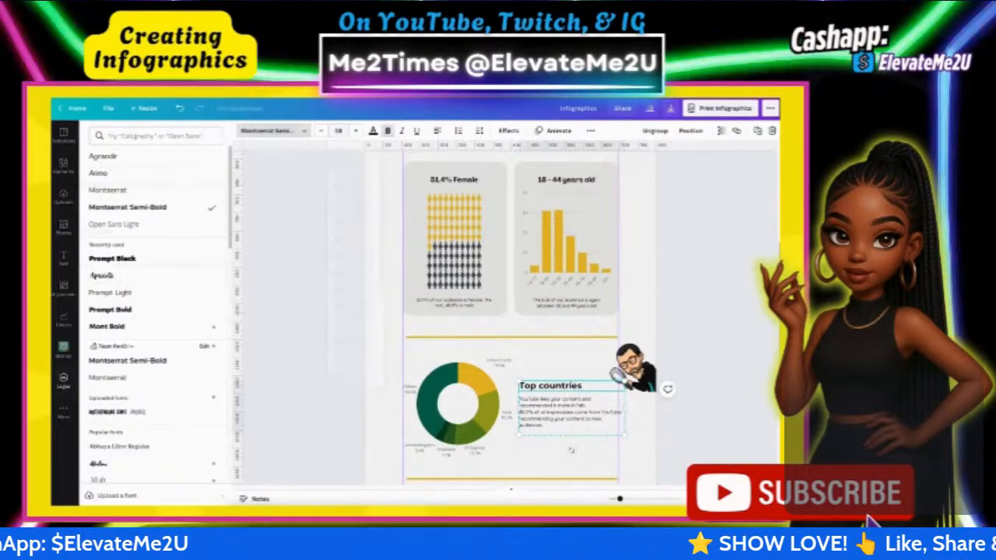
Step: Copy the text style of the Impressions section's body paragraph onto the body paragraph under Top countries
left_click(565, 422)
scroll(570, 361, "up", 2)
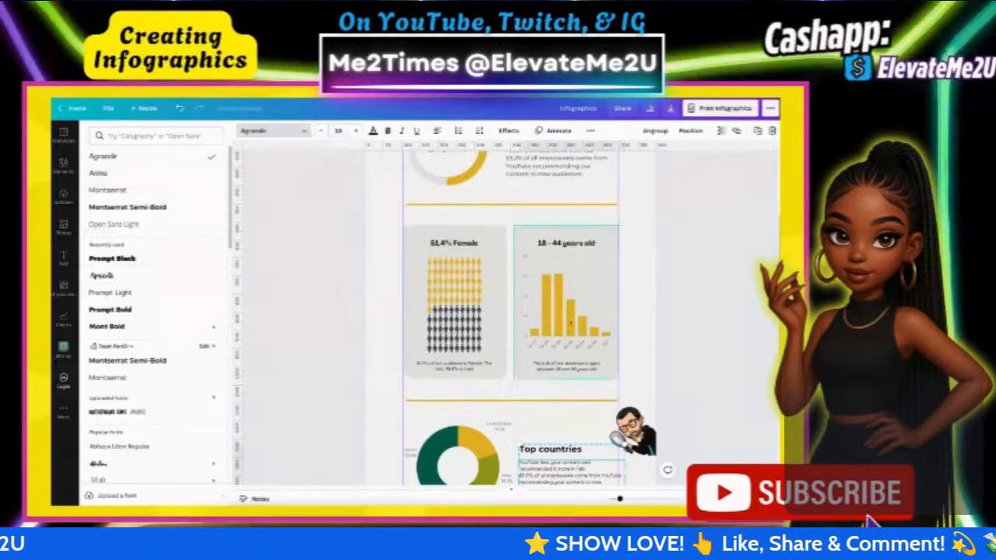
scroll(575, 276, "up", 1)
left_click(559, 222)
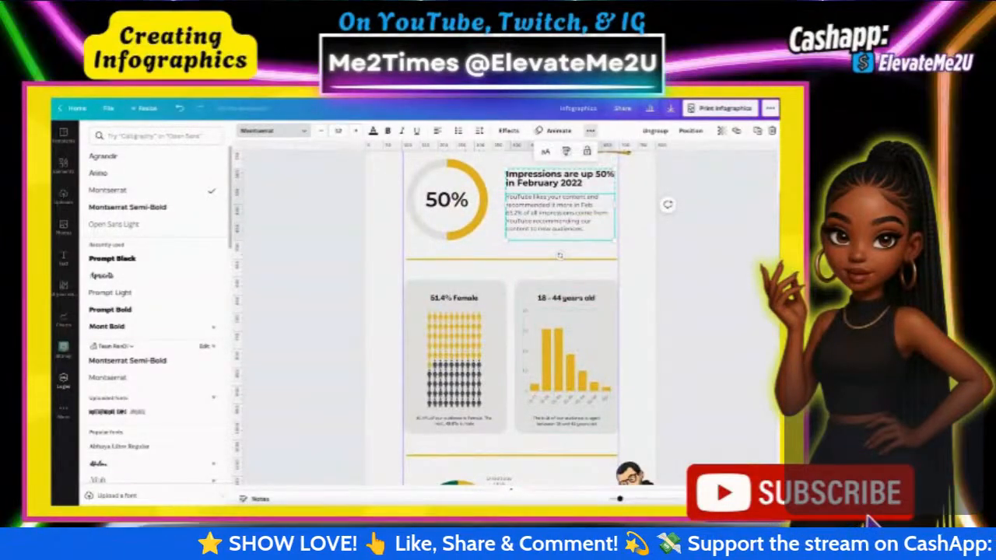
scroll(569, 304, "down", 5)
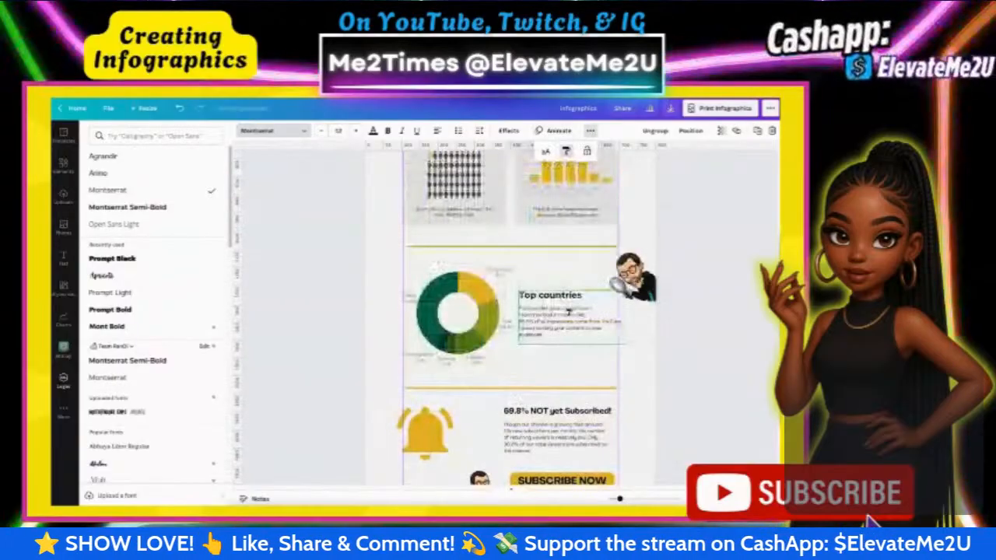
left_click(569, 311)
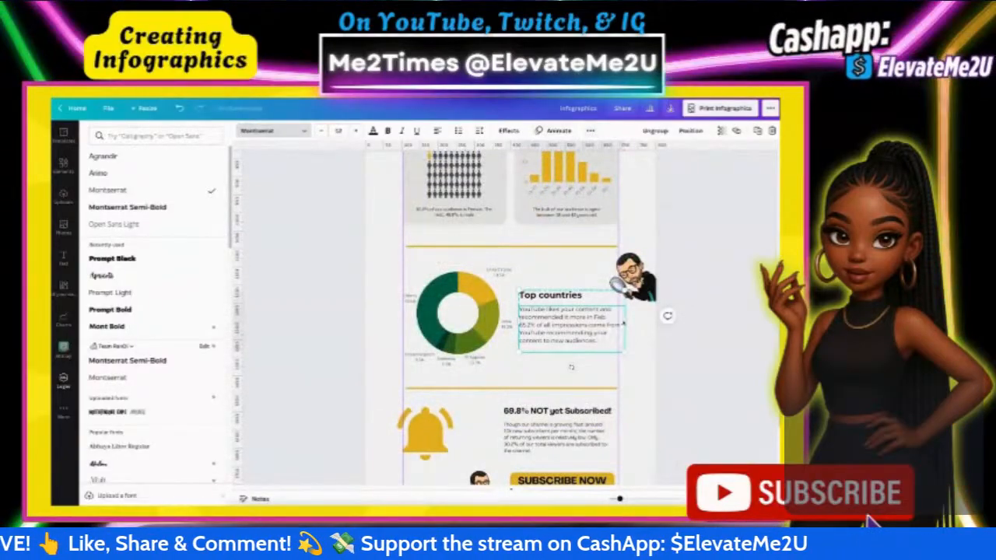
Step: Narrow the Top countries text block so it fits between the donut chart and the right guide
left_click_drag(625, 323, 601, 323)
left_click(665, 391)
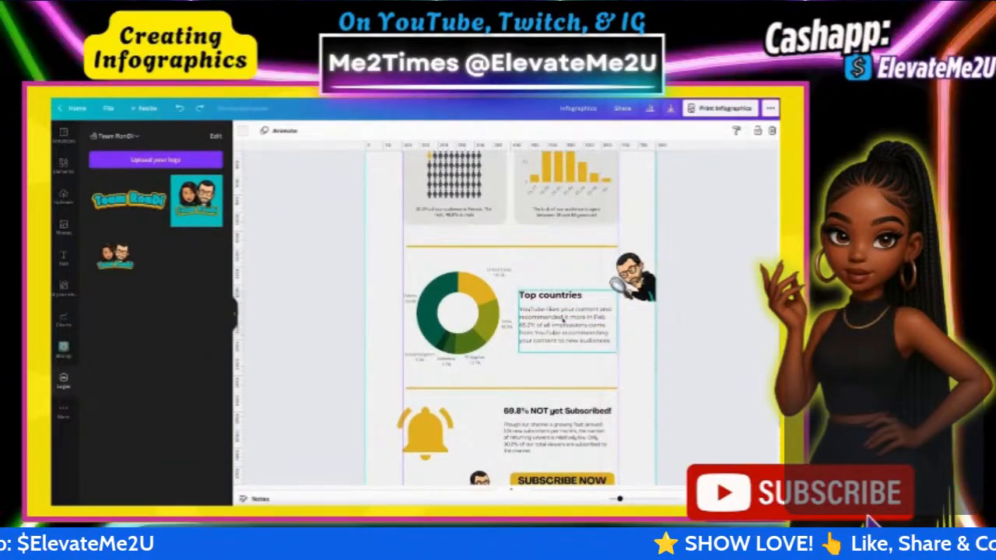
left_click_drag(518, 321, 545, 316)
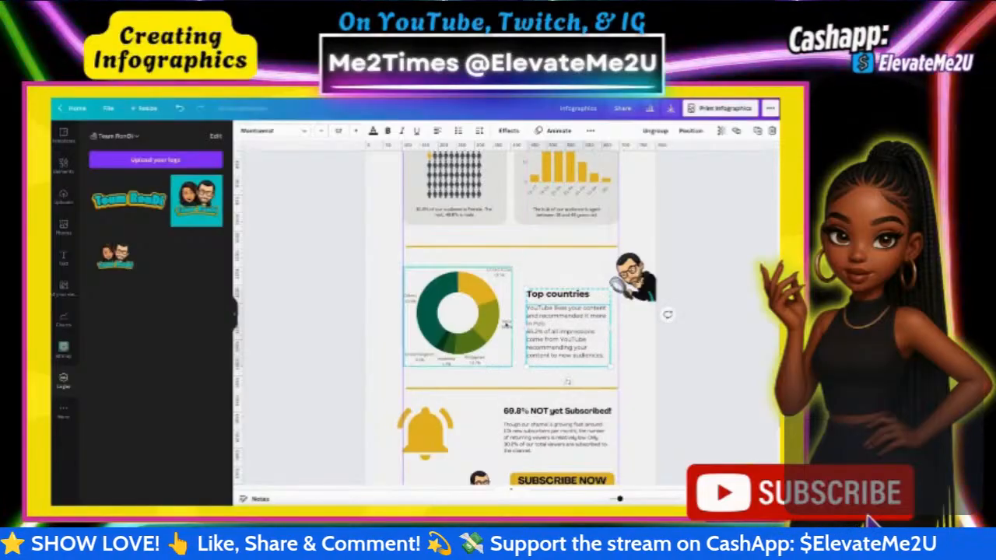
Step: Set the label font of the countries donut chart to Montserrat
left_click(505, 324)
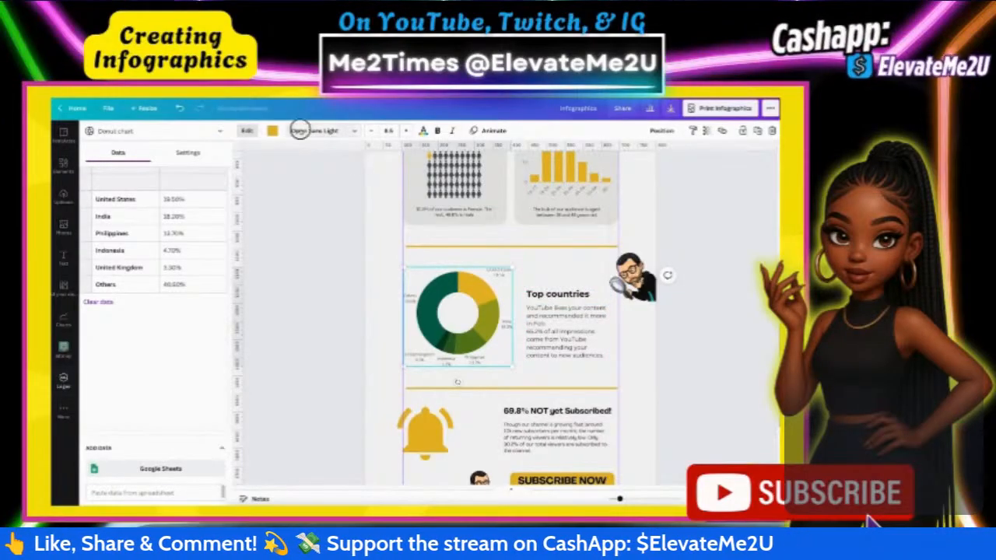
left_click(319, 132)
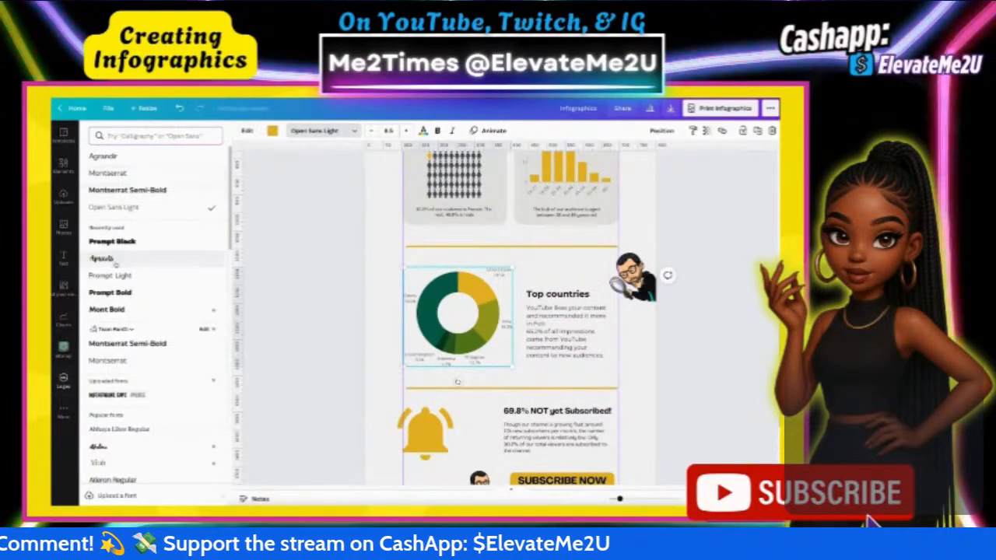
left_click(107, 360)
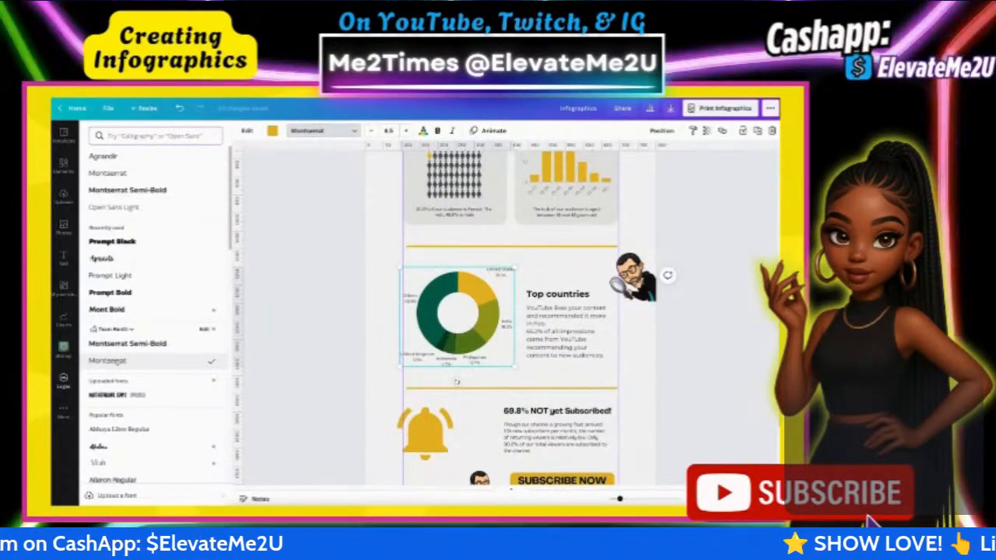
left_click(341, 284)
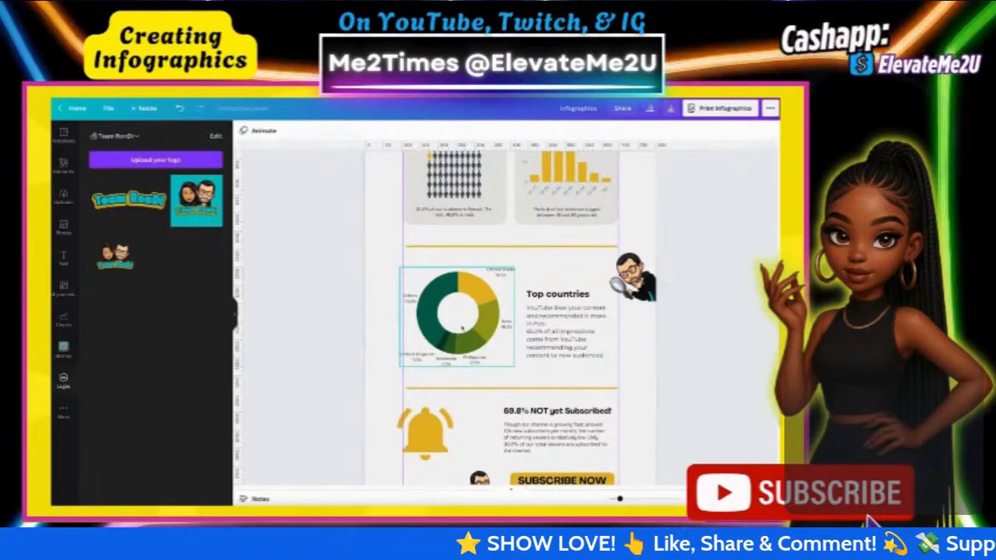
Step: Shift the Top countries text block and the donut chart slightly right so both fit evenly between the guides
left_click(567, 336)
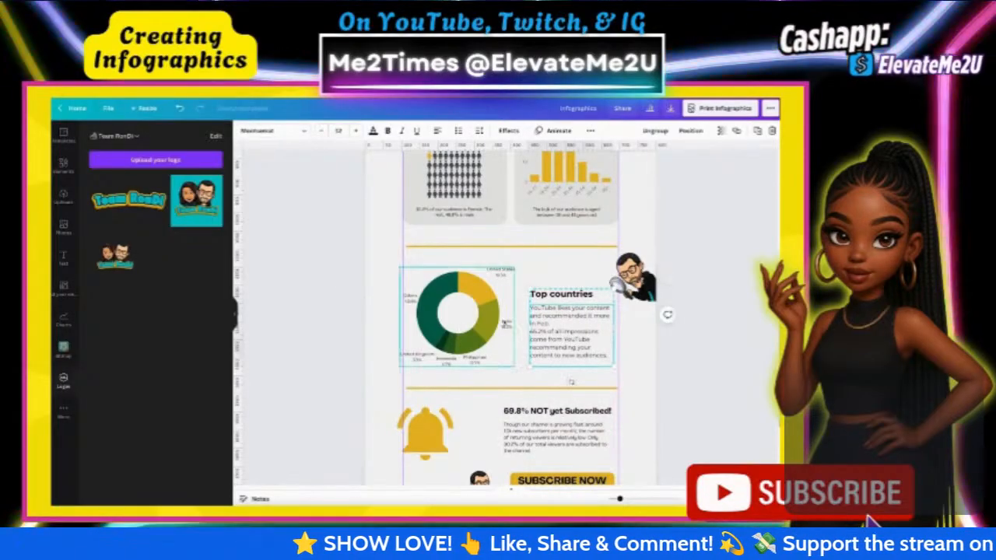
left_click(481, 315)
left_click(367, 319)
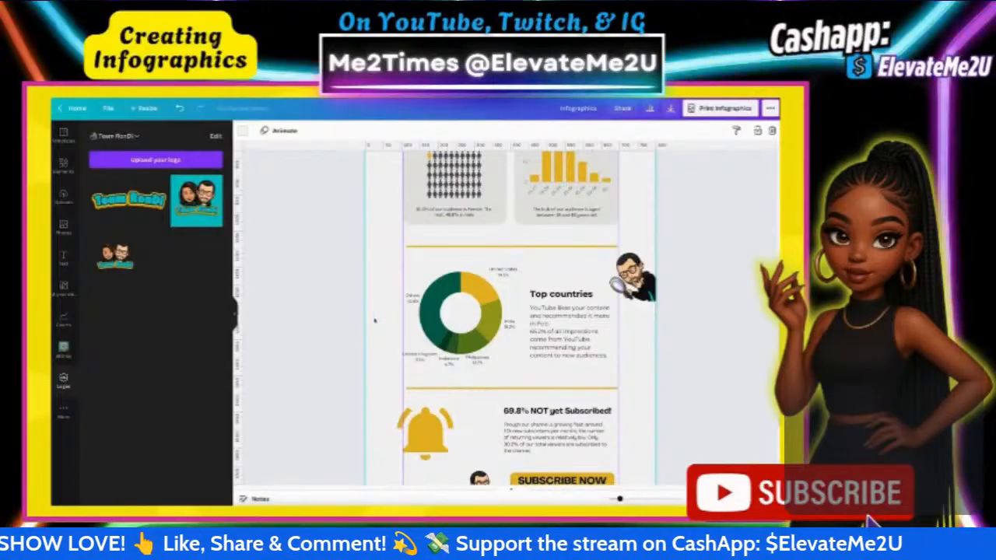
left_click(585, 327)
left_click_drag(585, 327, 588, 327)
left_click(655, 387)
scroll(654, 387, "up", 3)
scroll(655, 385, "down", 5)
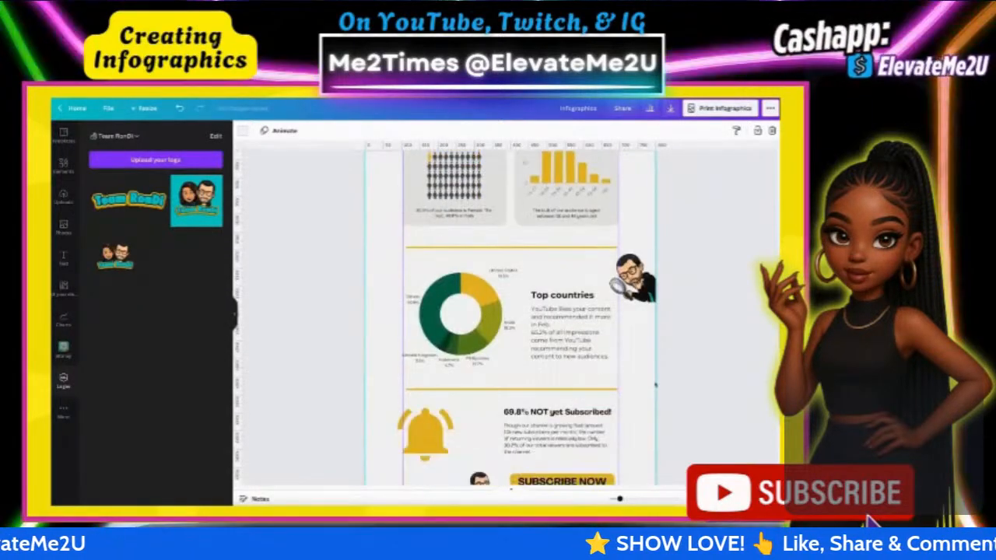
Step: Copy the text style of the Top countries heading onto the 69.8% NOT yet Subscribed! heading
left_click(551, 297)
left_click(551, 297)
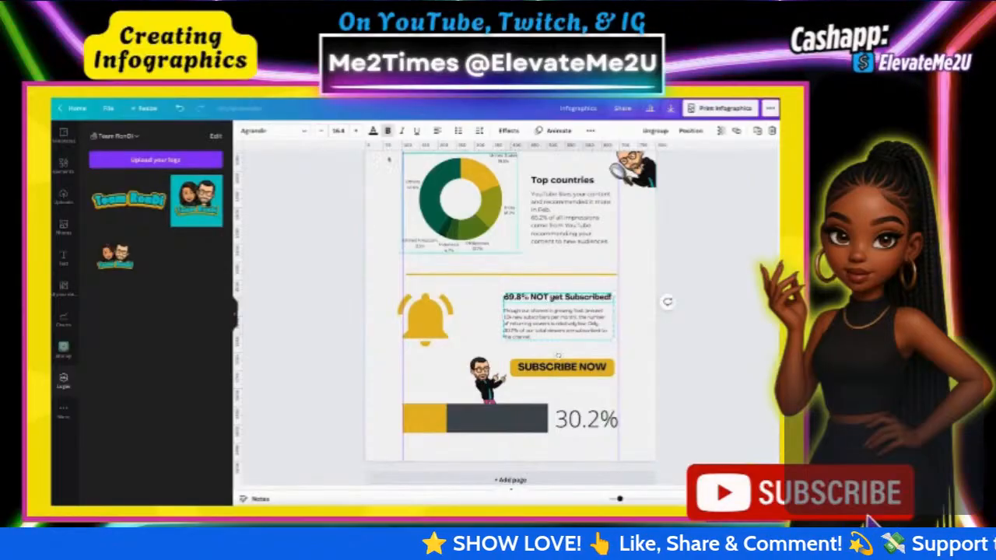
left_click(274, 130)
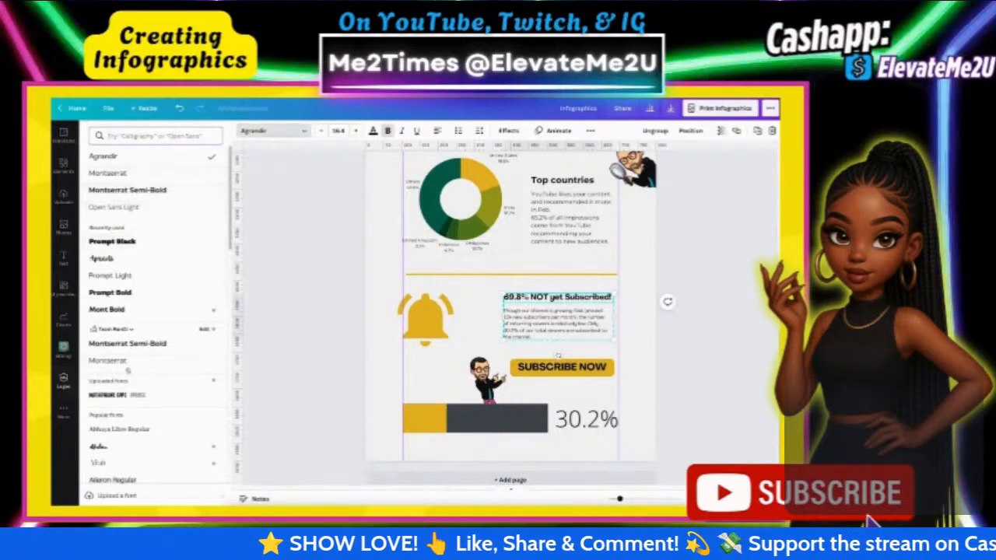
scroll(548, 360, "up", 4)
left_click(554, 343)
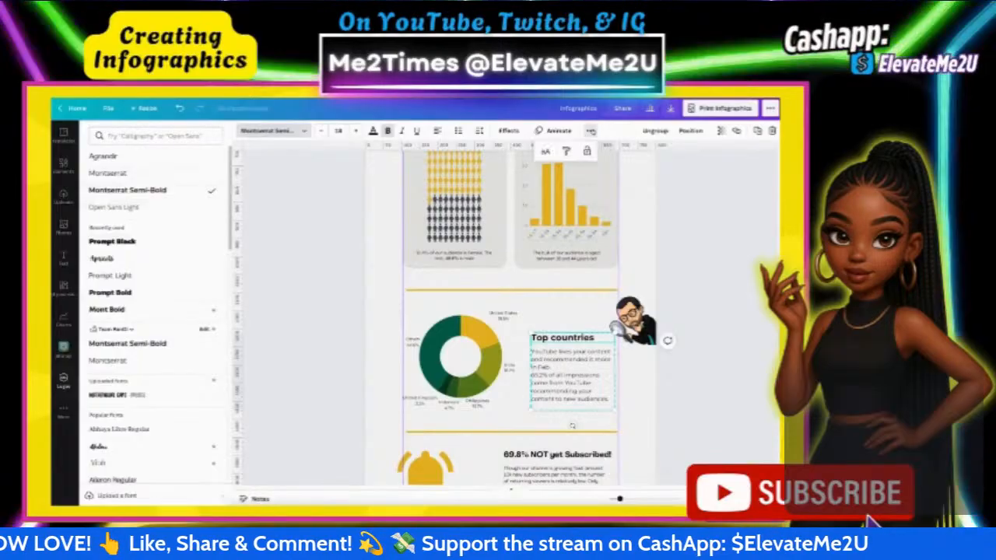
scroll(555, 209, "down", 3)
left_click(557, 311)
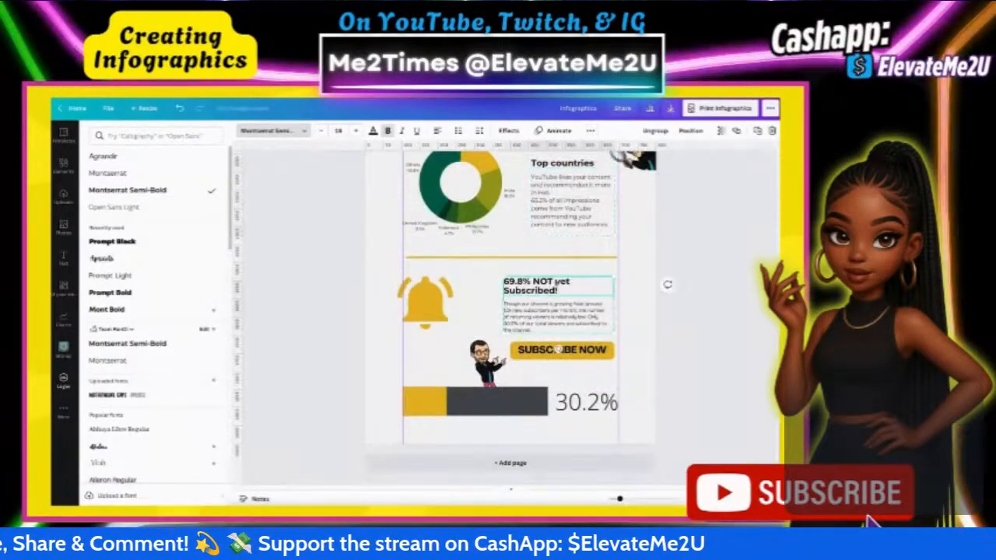
Step: Copy the text style of the Top countries body paragraph onto the paragraph under 69.8% NOT yet Subscribed!
scroll(560, 347, "up", 3)
left_click(570, 311)
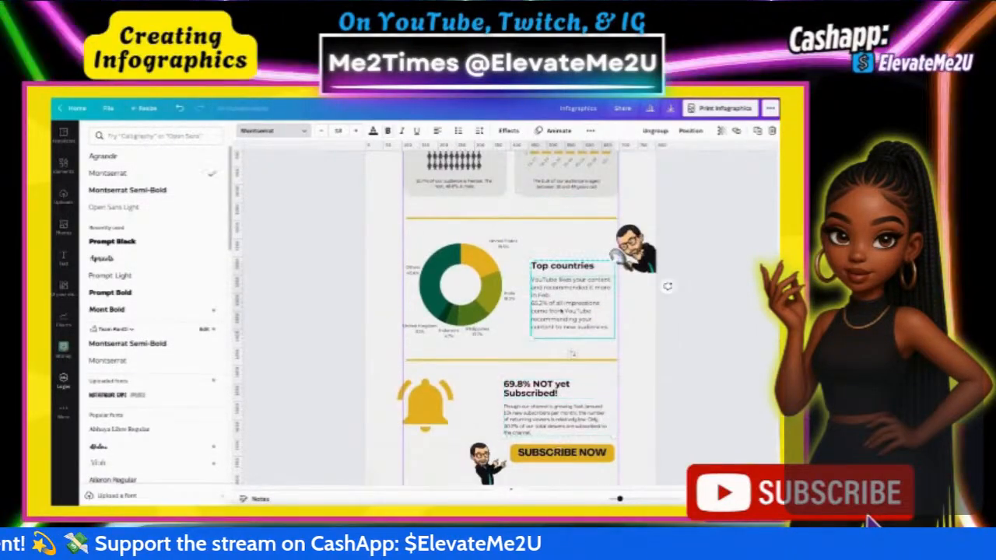
left_click(590, 130)
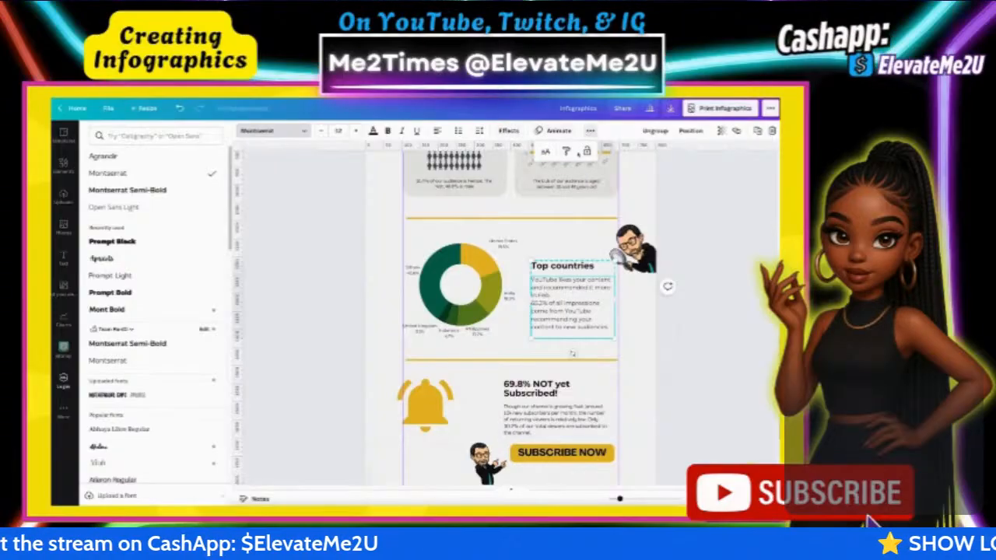
left_click(566, 151)
scroll(545, 303, "down", 3)
left_click(542, 306)
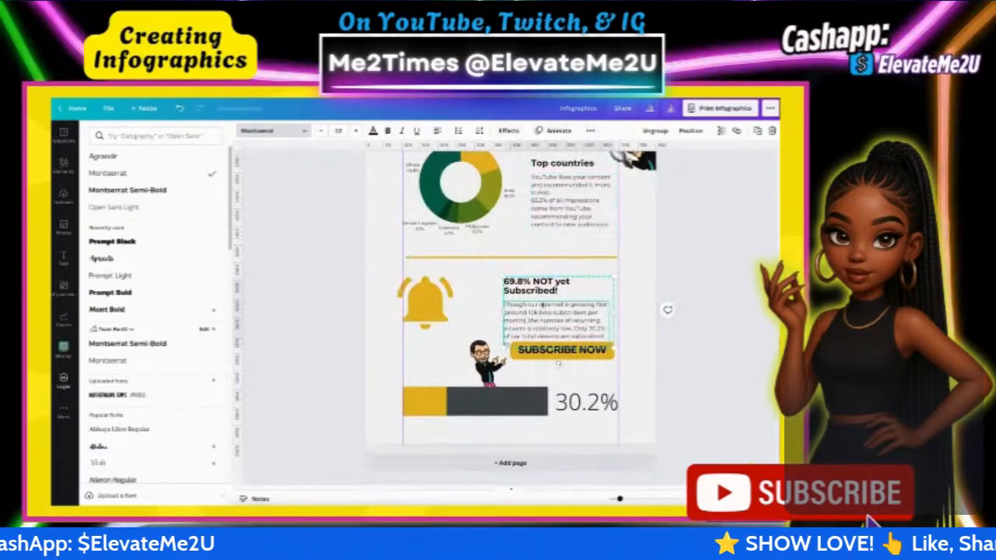
Step: Widen the 69.8% NOT yet Subscribed! text block toward the bell and position both side by side within the guides
left_click_drag(541, 299, 463, 309)
left_click(664, 291)
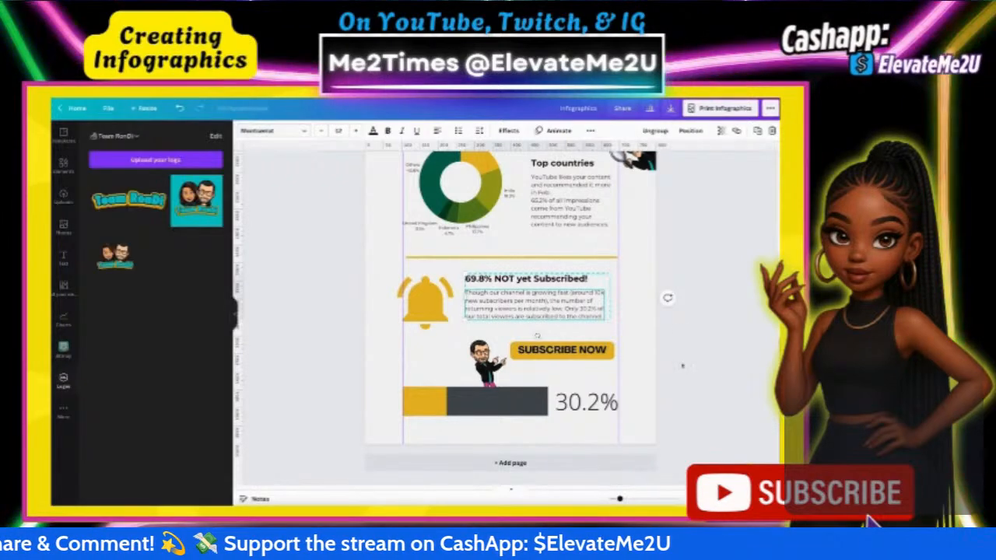
left_click(531, 300)
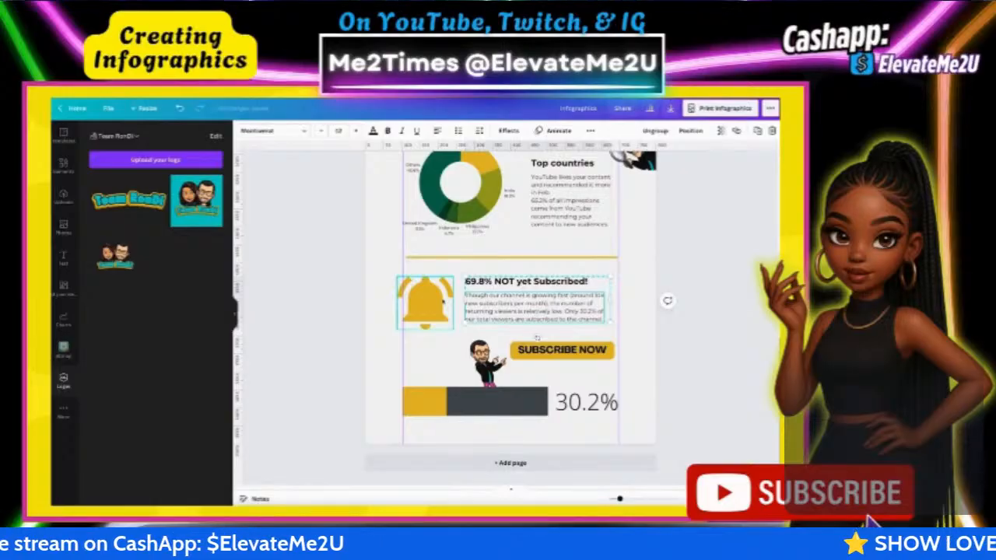
left_click(445, 300)
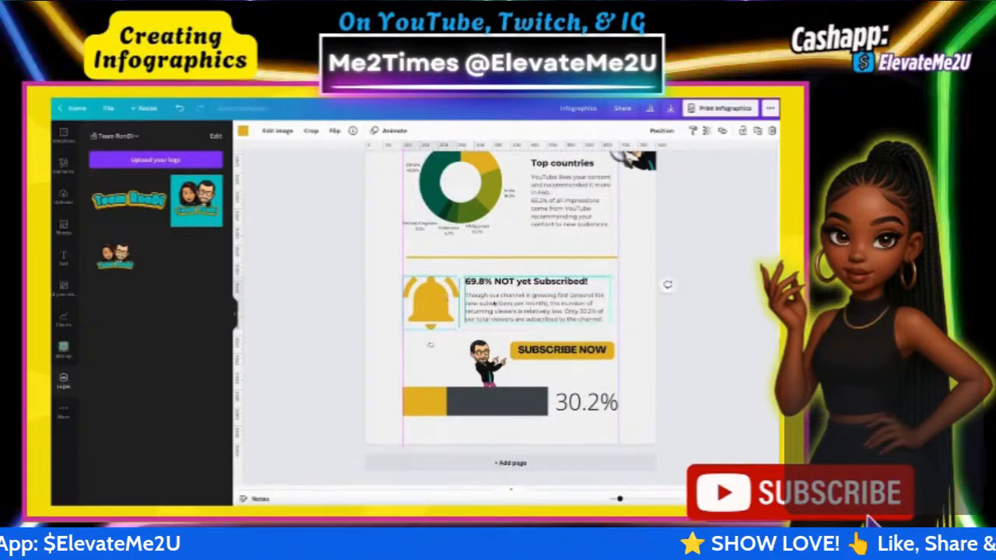
left_click(501, 303)
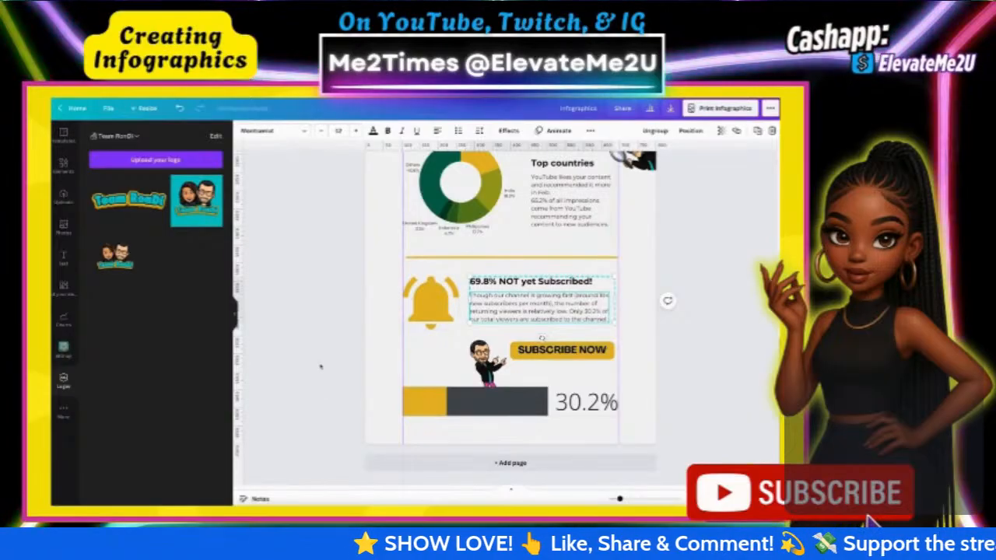
Step: Move the pointing Bitmoji and progress bar down slightly together, and lower the SUBSCRIBE NOW button a little
left_click_drag(315, 362, 482, 420)
left_click_drag(484, 420, 502, 421)
left_click(688, 312)
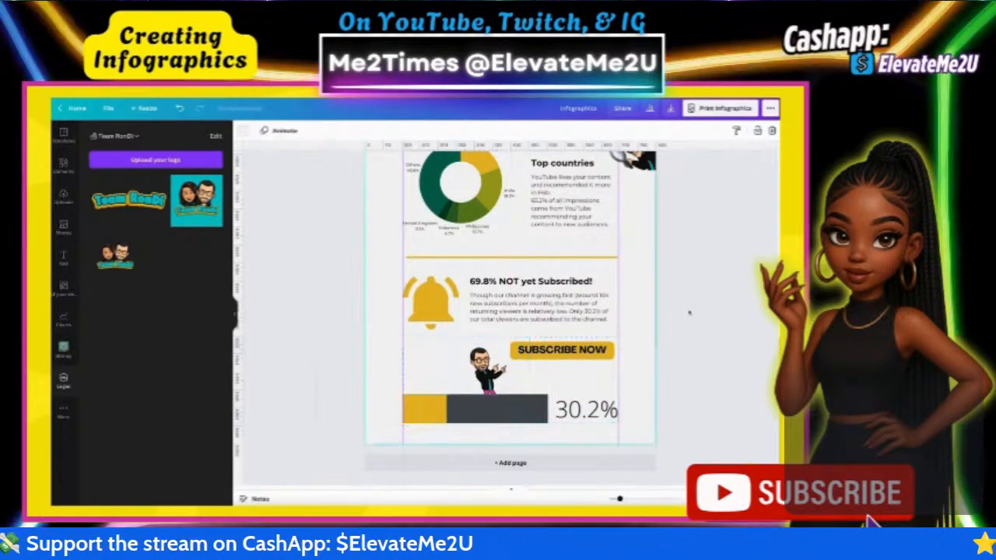
left_click_drag(550, 349, 552, 353)
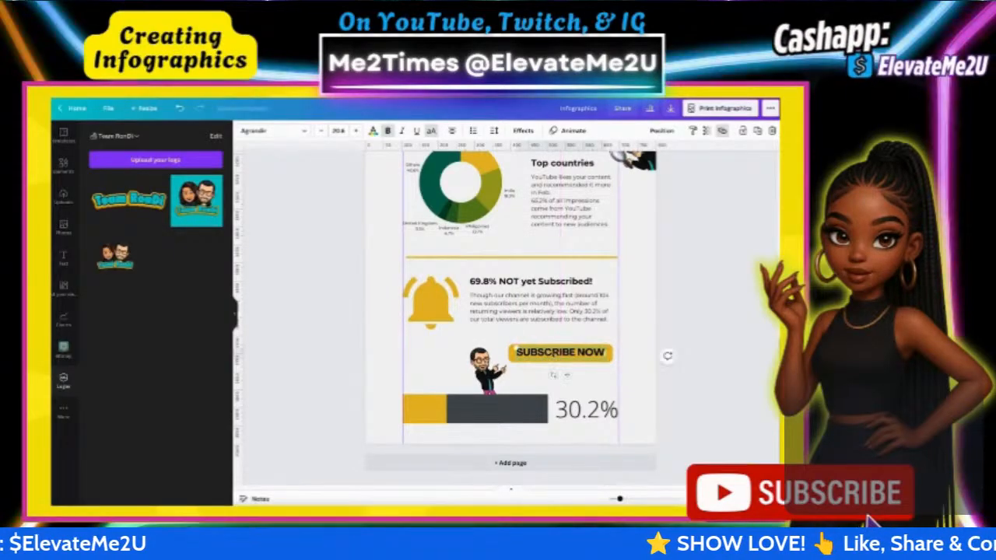
left_click(706, 319)
Step: Set the SUBSCRIBE NOW button text to Montserrat Semi-Bold at size 20
scroll(706, 315, "up", 3)
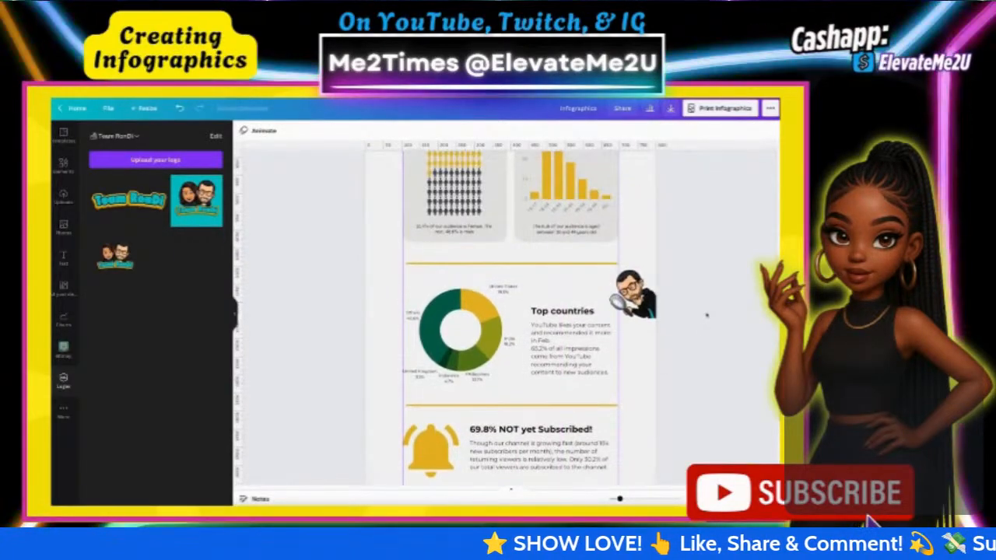
scroll(707, 315, "down", 4)
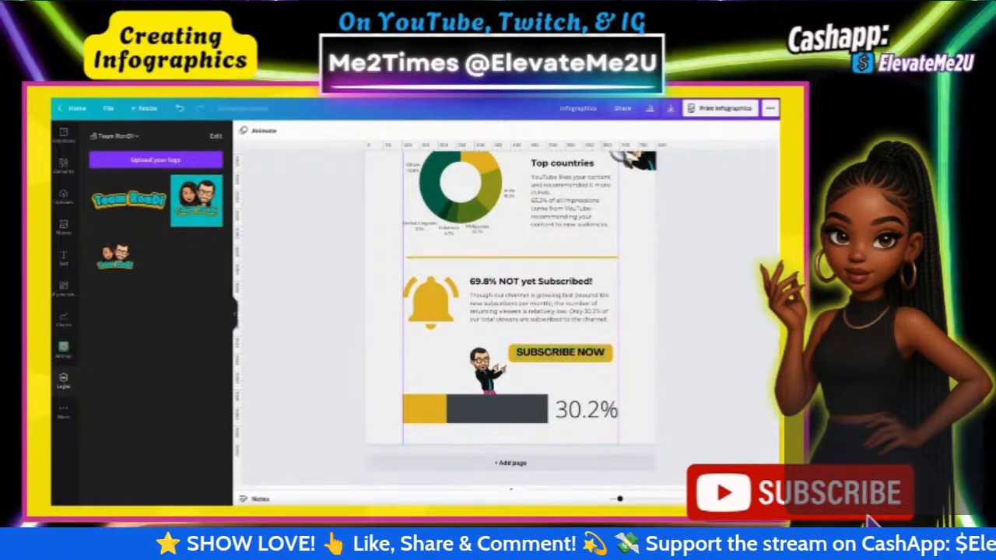
left_click(557, 353)
left_click(272, 130)
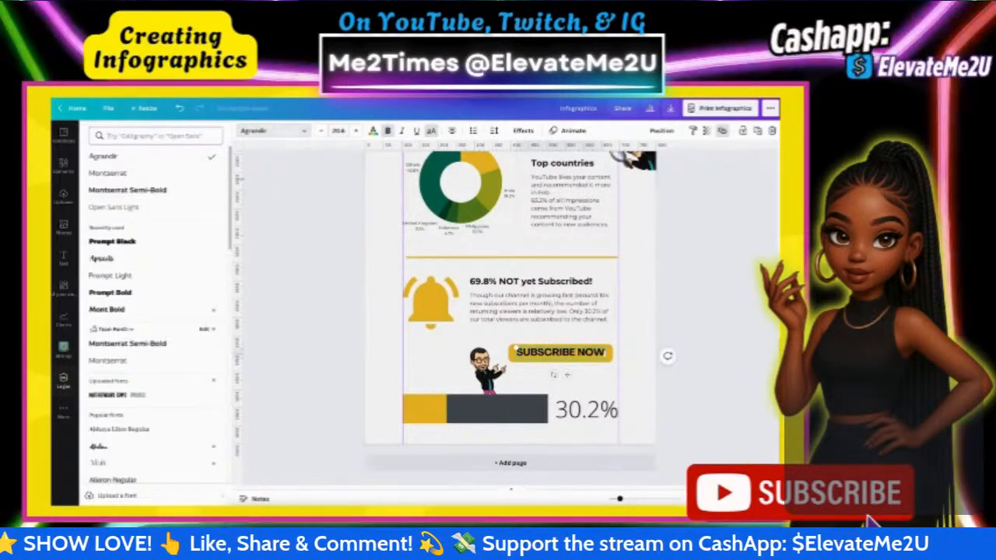
left_click(109, 343)
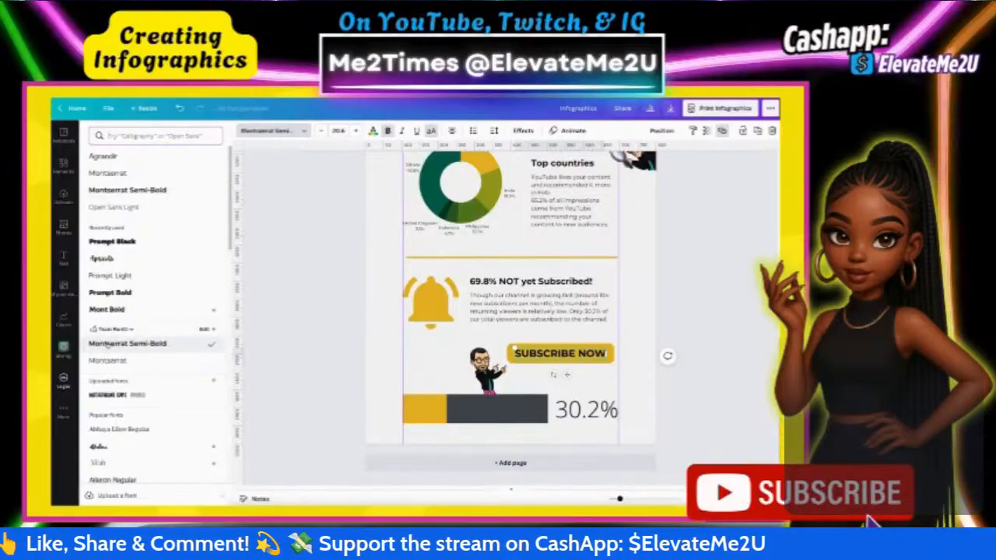
left_click(338, 130)
type("20")
key("Return")
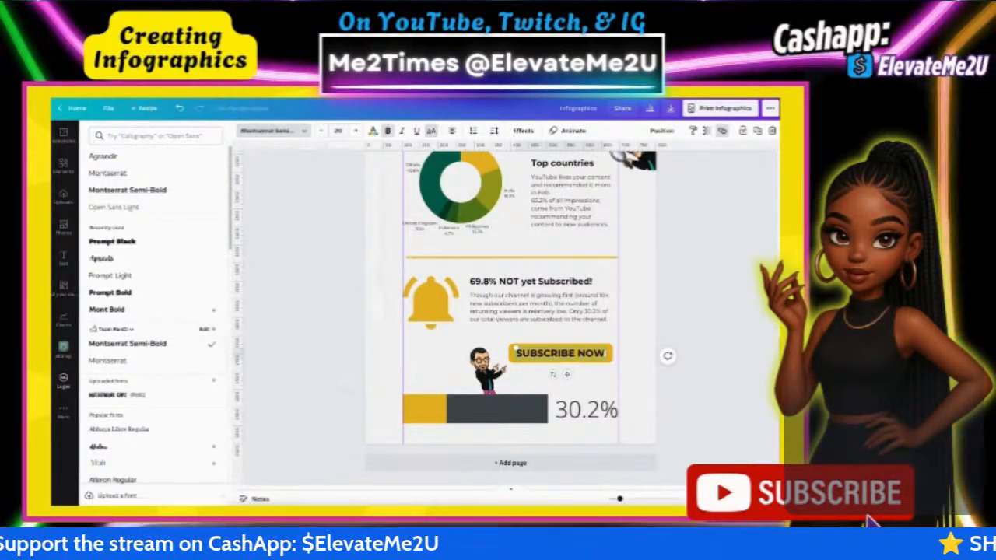
left_click(496, 281)
Step: Set the progress bar's percentage label to Montserrat Semi-Bold and try to increase its font size
left_click(501, 410)
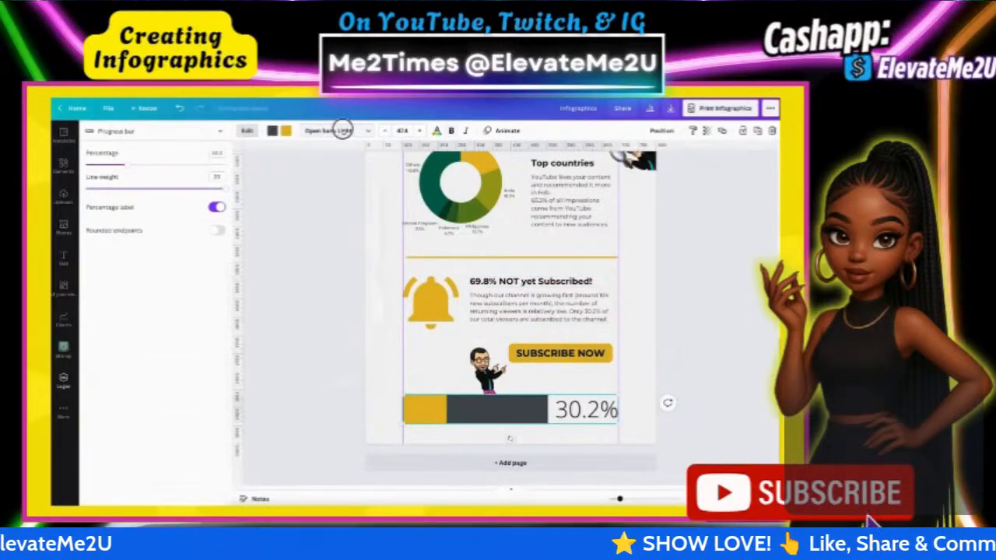
left_click(338, 130)
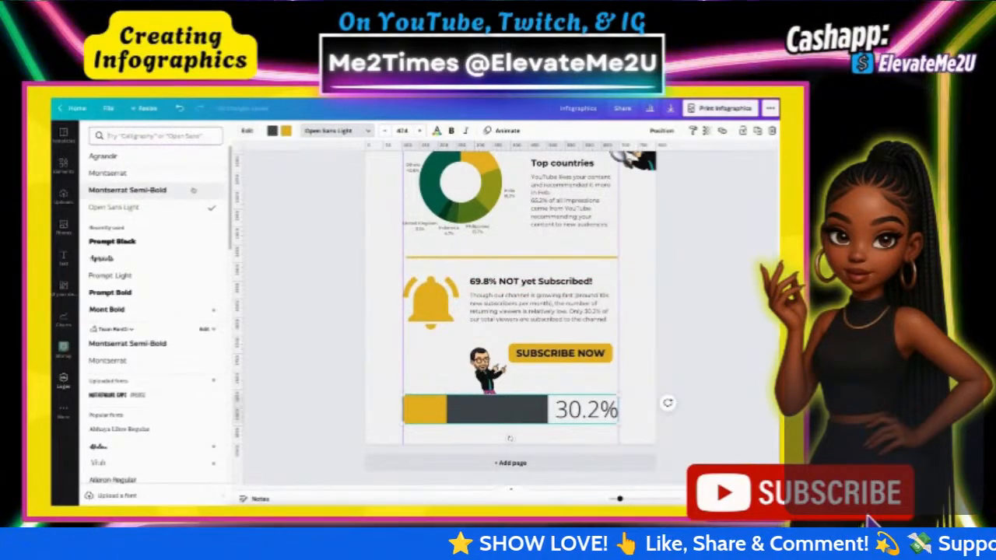
left_click(109, 189)
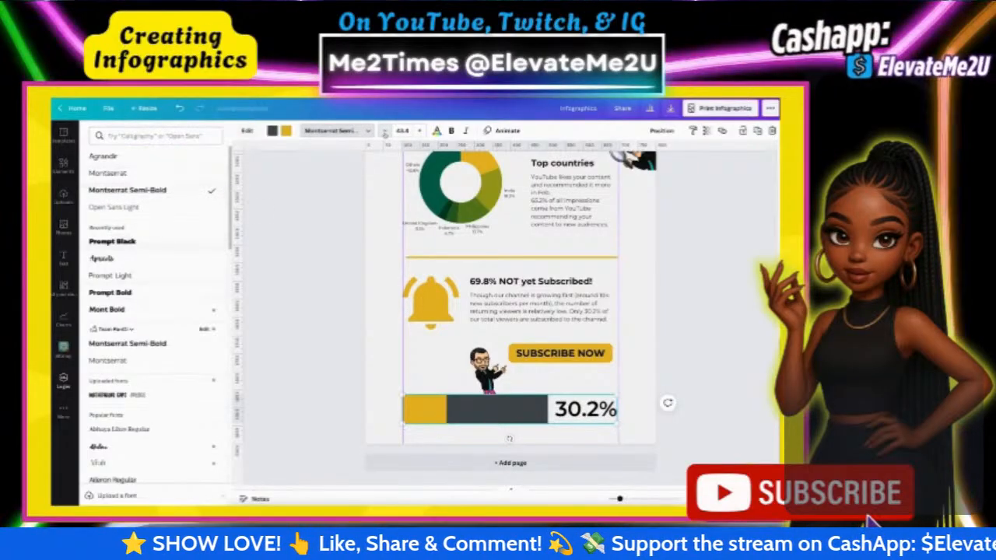
left_click(419, 132)
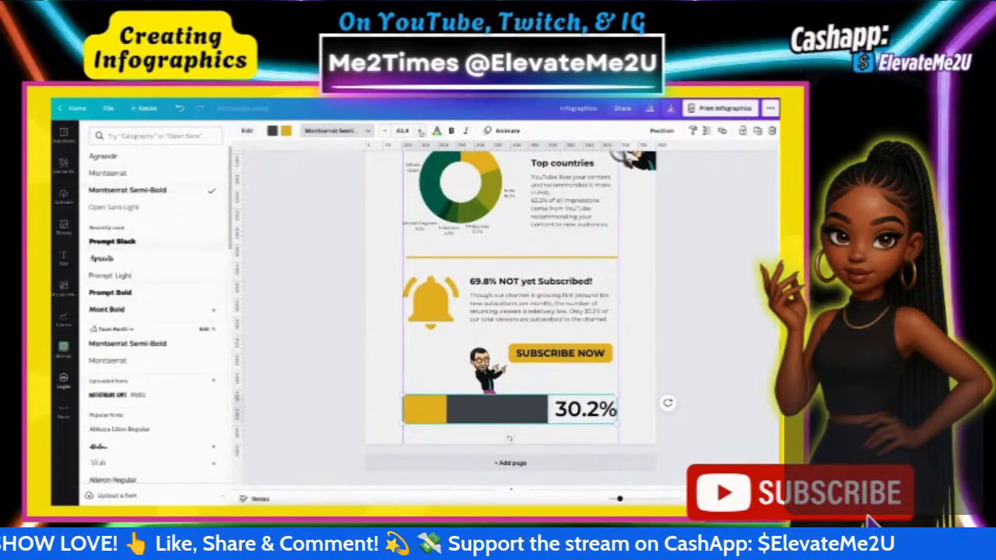
Step: Move the 50% progress ring slightly left so it lines up with the left margin guide
left_click(723, 320)
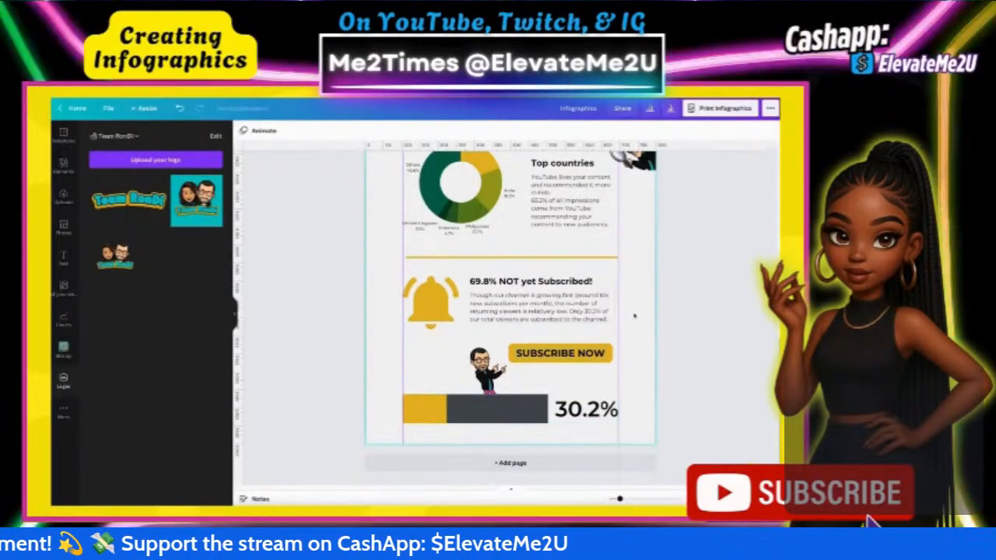
scroll(623, 303, "up", 10)
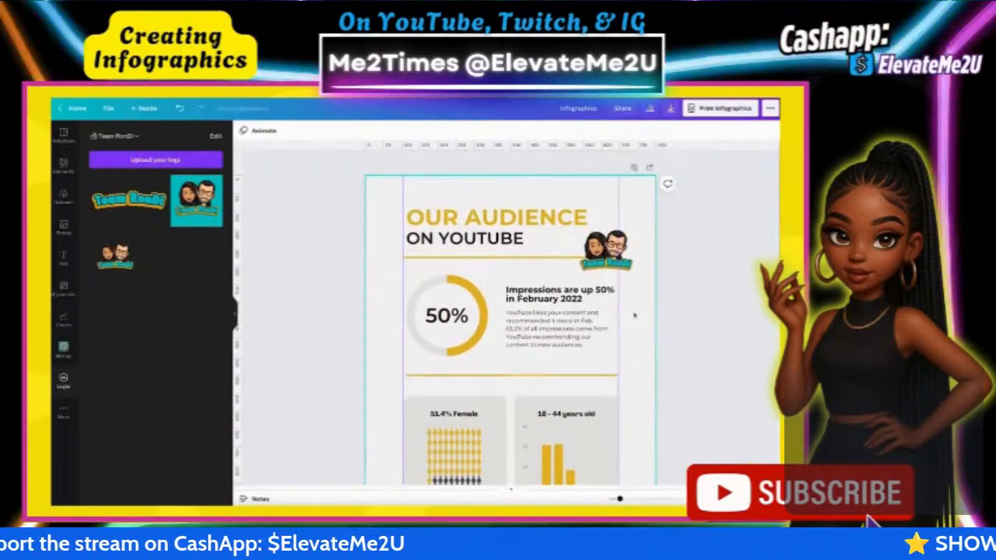
scroll(744, 299, "down", 2)
scroll(744, 300, "down", 2)
left_click(447, 198)
scroll(511, 311, "up", 1)
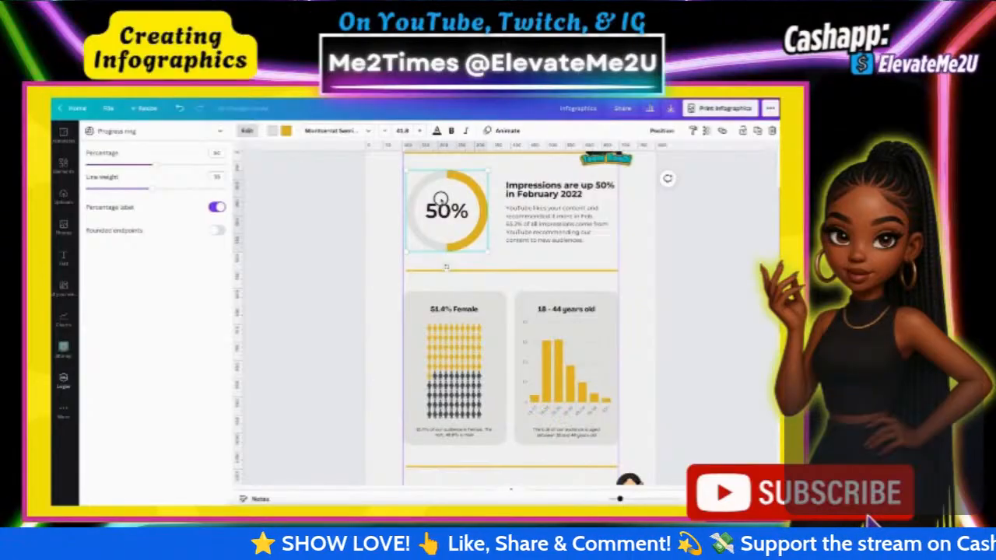
left_click_drag(441, 201, 438, 201)
Step: Copy the Top countries heading's text style onto the 51.4% Female heading
left_click(528, 220)
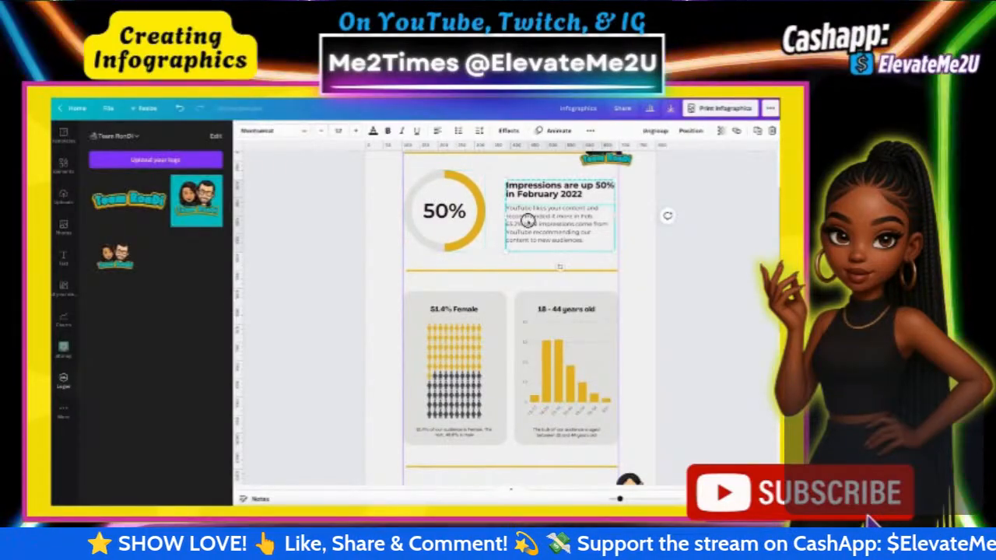
scroll(527, 224, "down", 4)
scroll(525, 228, "down", 1)
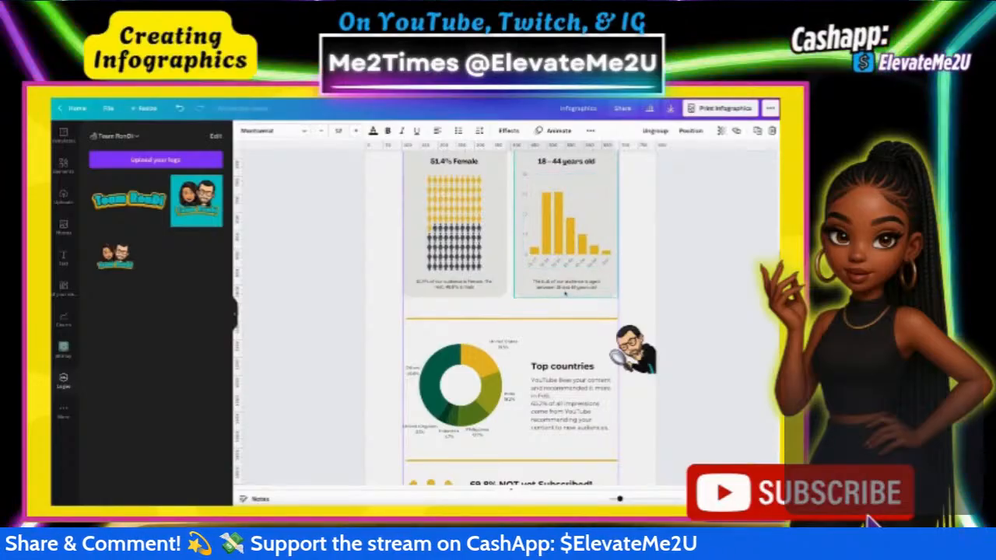
left_click(455, 284)
left_click(453, 164)
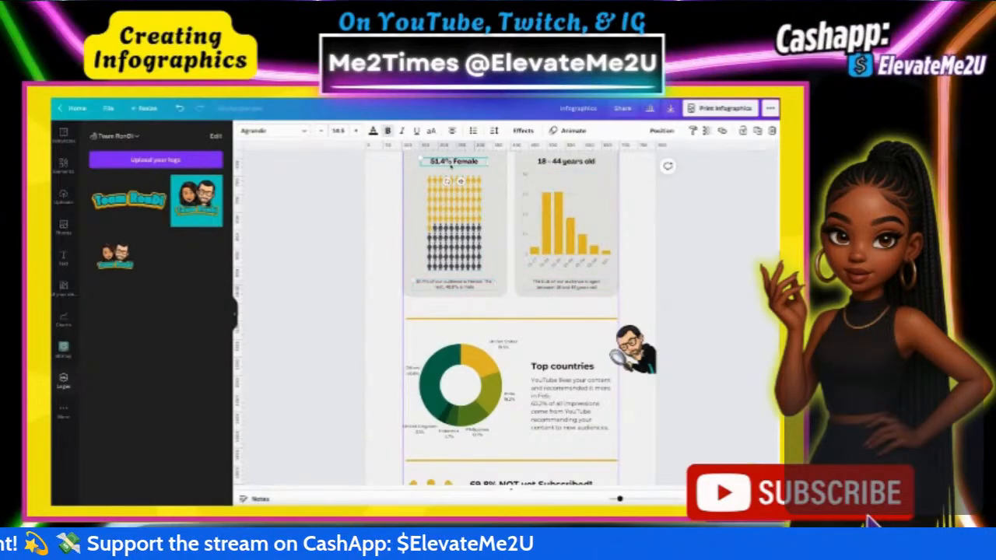
left_click(556, 163)
scroll(468, 187, "up", 1)
left_click(575, 395)
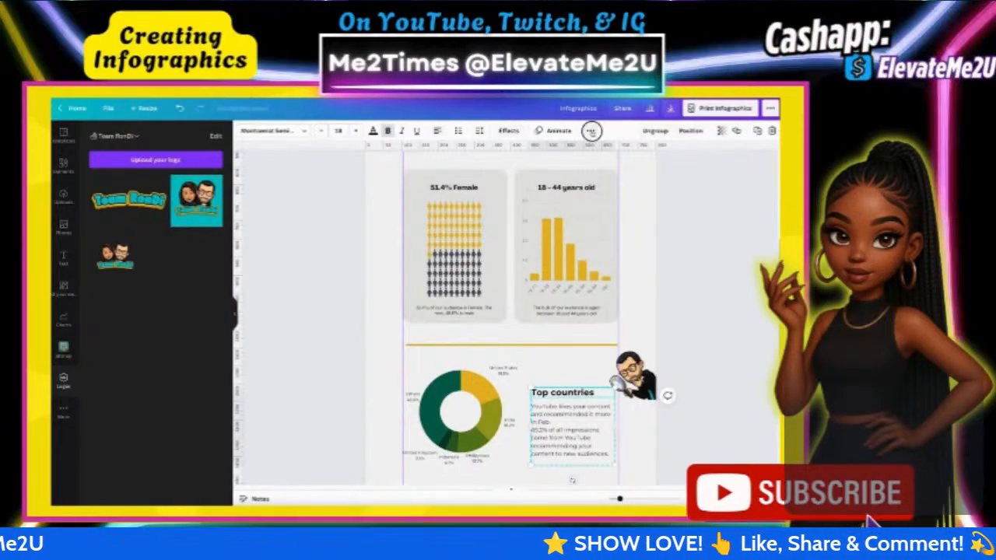
left_click(455, 189)
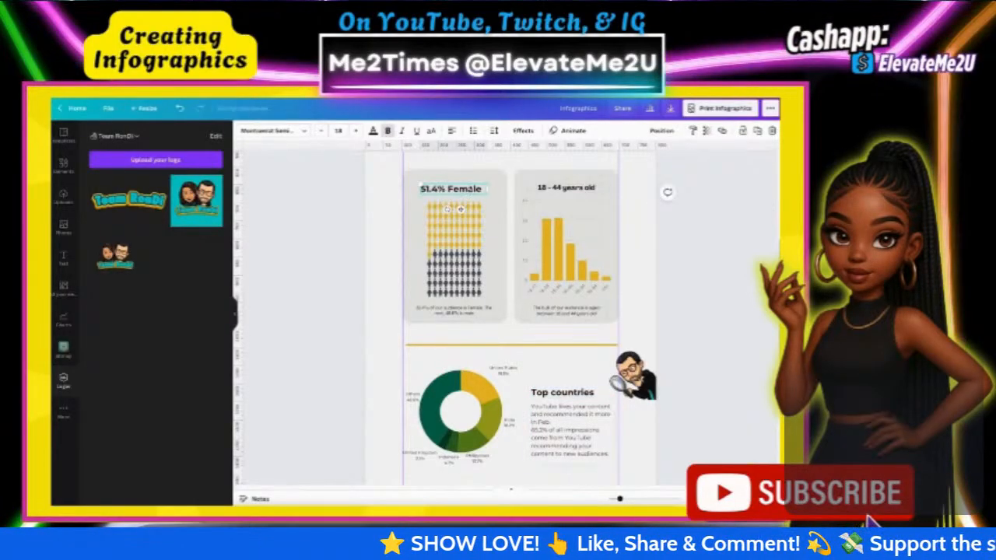
Step: Reposition the 51.4% Female heading slightly, apply its text style to the 18 - 44 years old heading, and nudge that heading level with it
left_click(498, 164)
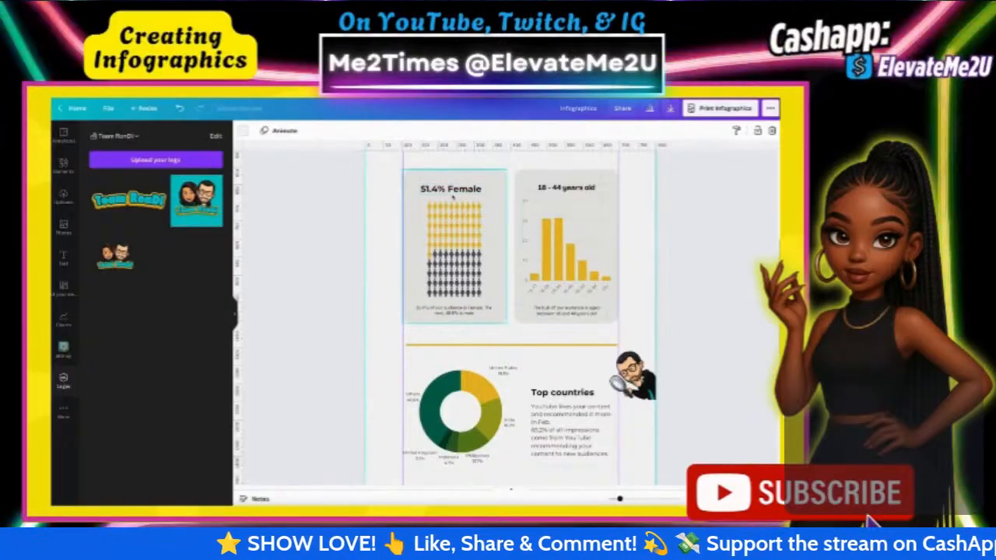
left_click(452, 189)
left_click_drag(452, 190, 453, 188)
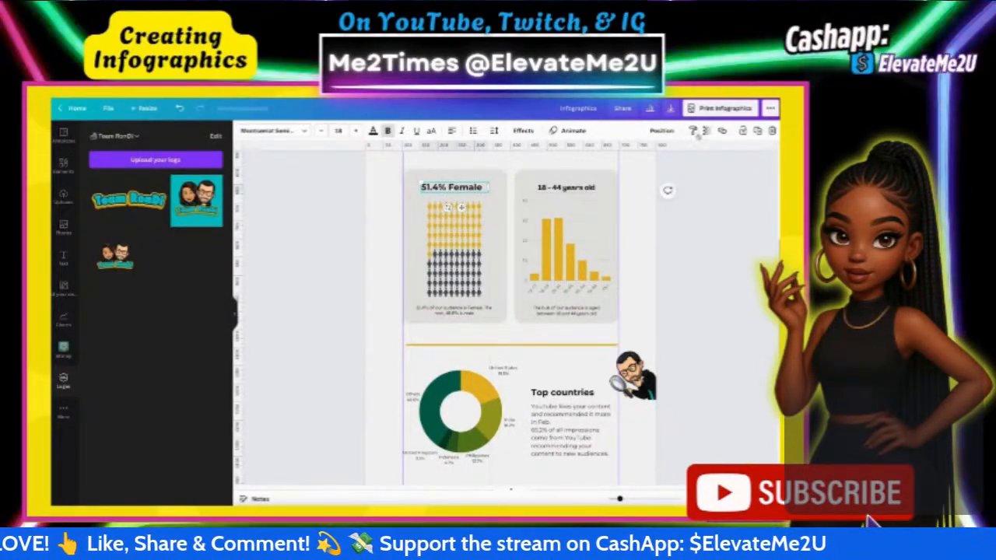
left_click(564, 189)
left_click_drag(563, 189, 565, 187)
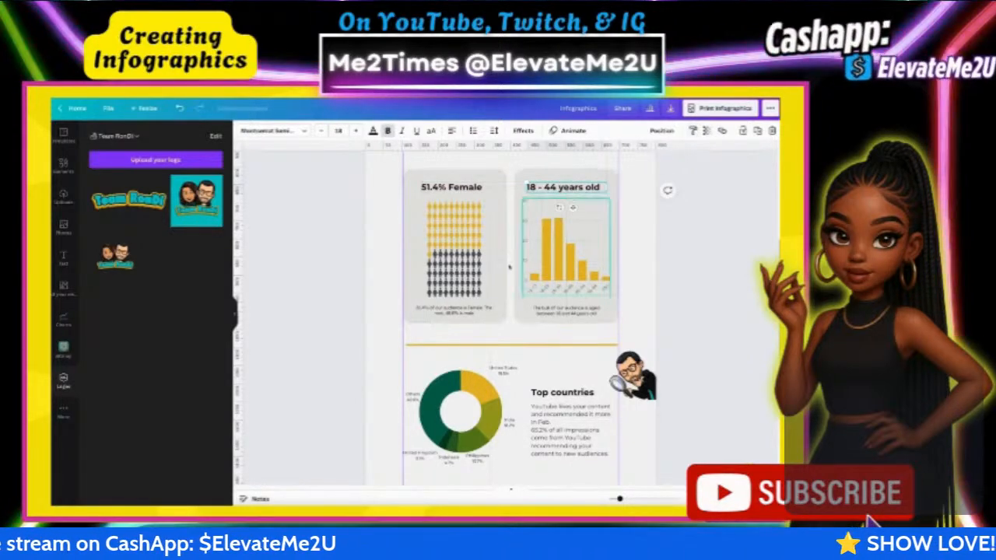
Step: Set the caption under the 51.4% Female pictogram to Montserrat
scroll(470, 307, "down", 1)
left_click(466, 292)
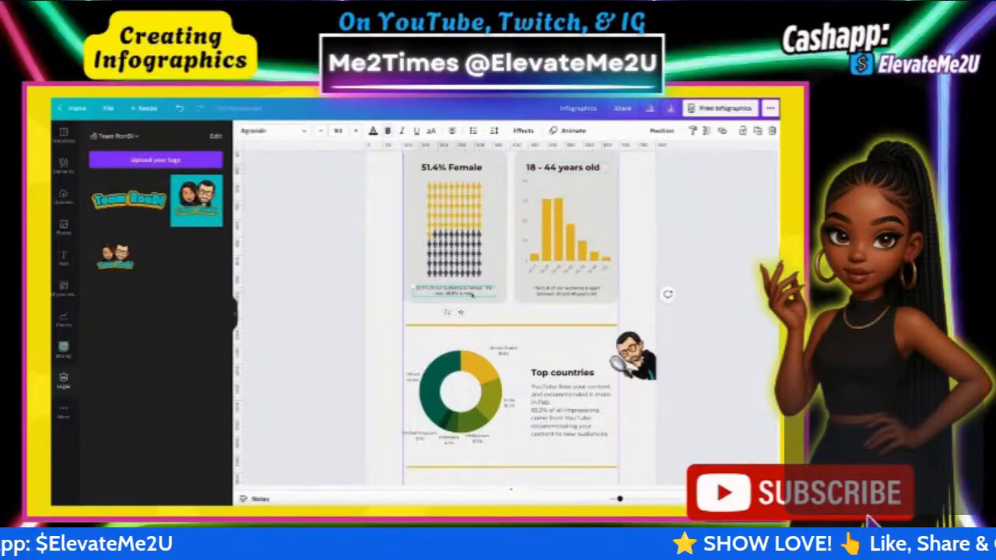
left_click(272, 130)
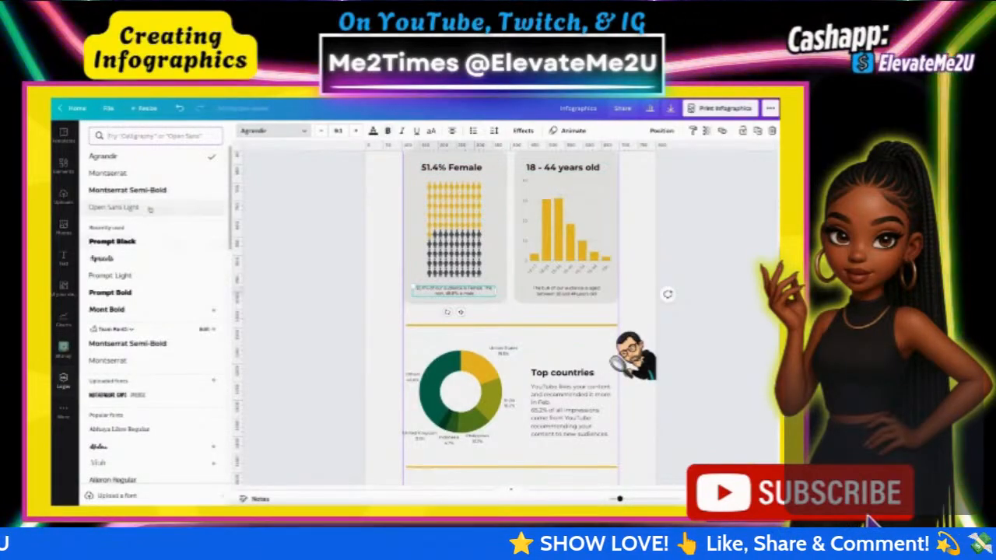
left_click(108, 173)
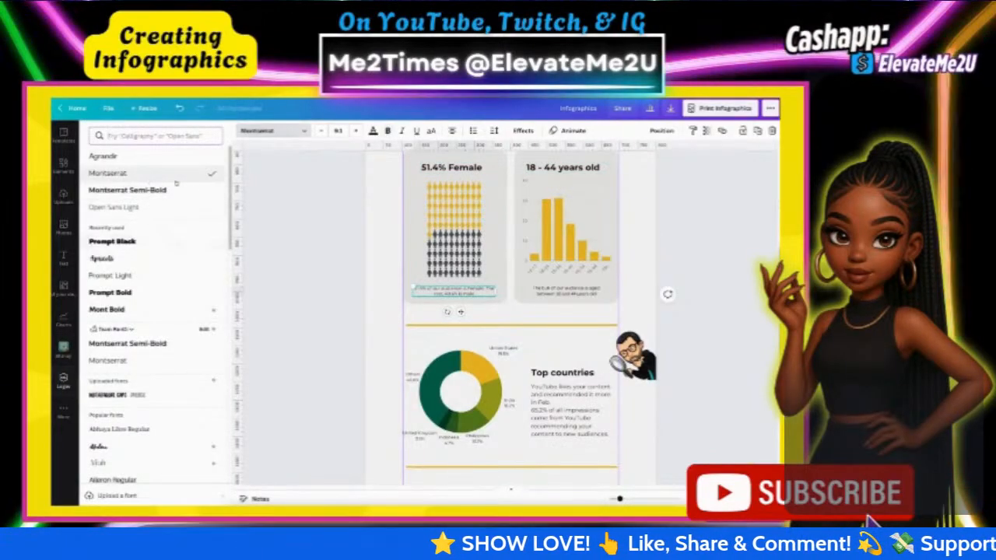
Step: Try font sizes 12 and 8.6 on the caption under the female audience pictogram
left_click(338, 130)
type("12")
key("Return")
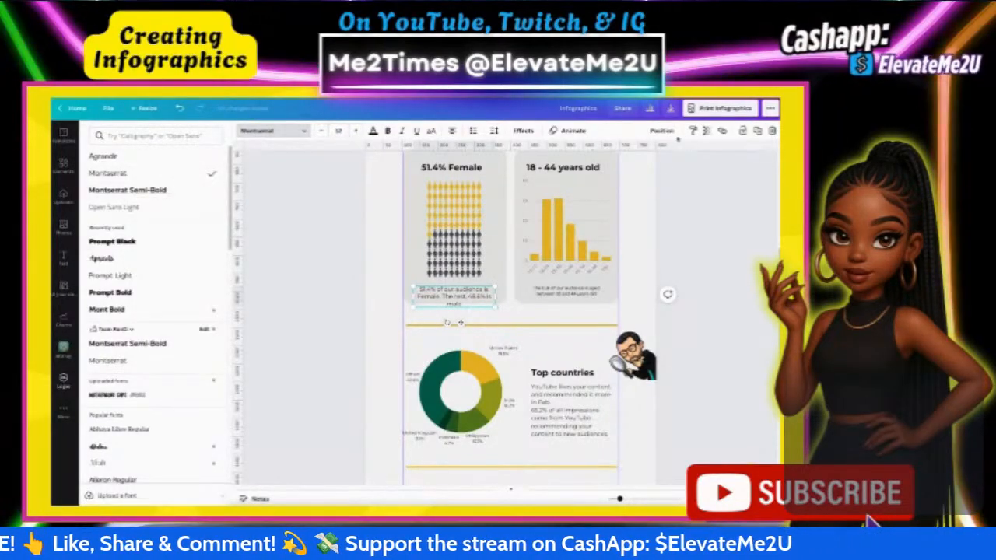
left_click(338, 131)
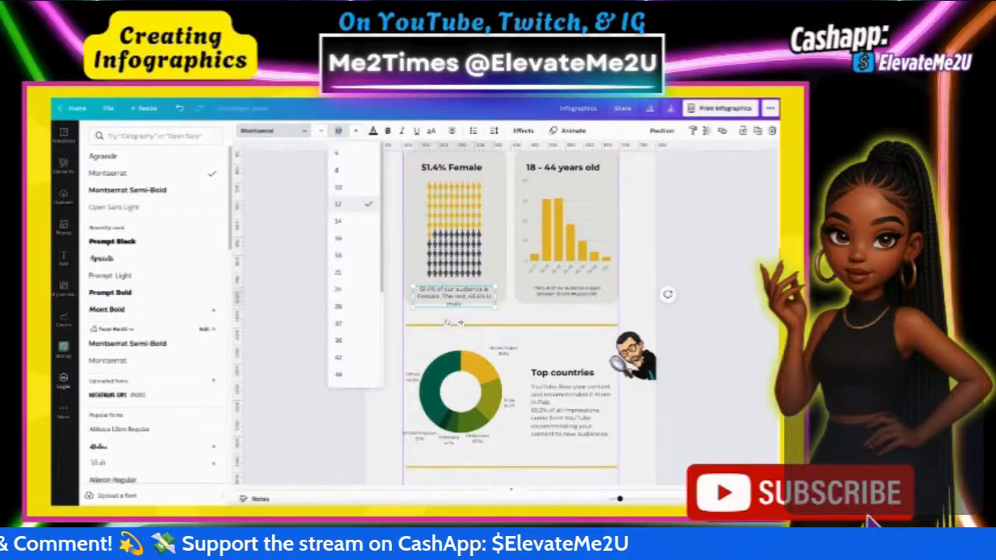
type("8.6")
key("Return")
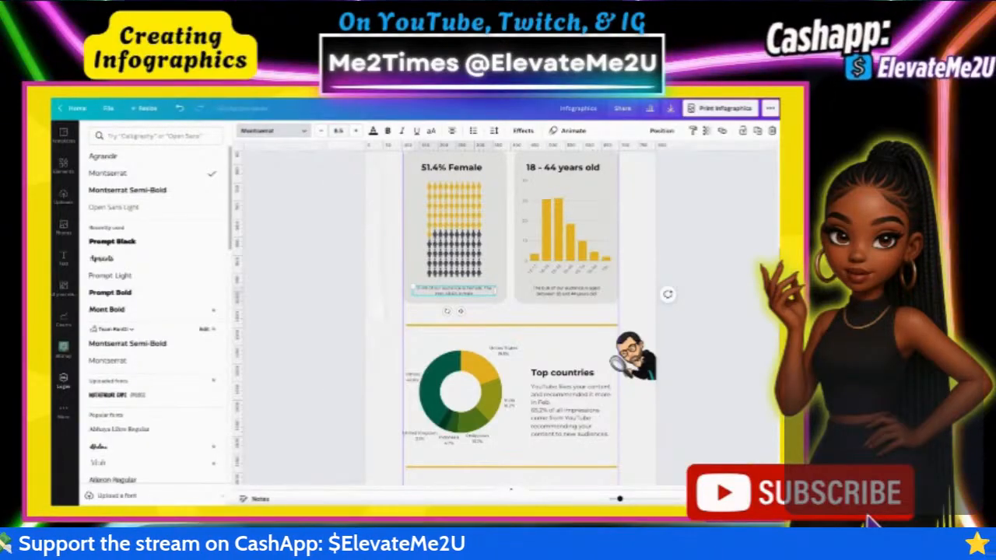
Step: Set the female audience caption's font size to 10
left_click(337, 131)
type("10")
key("Return")
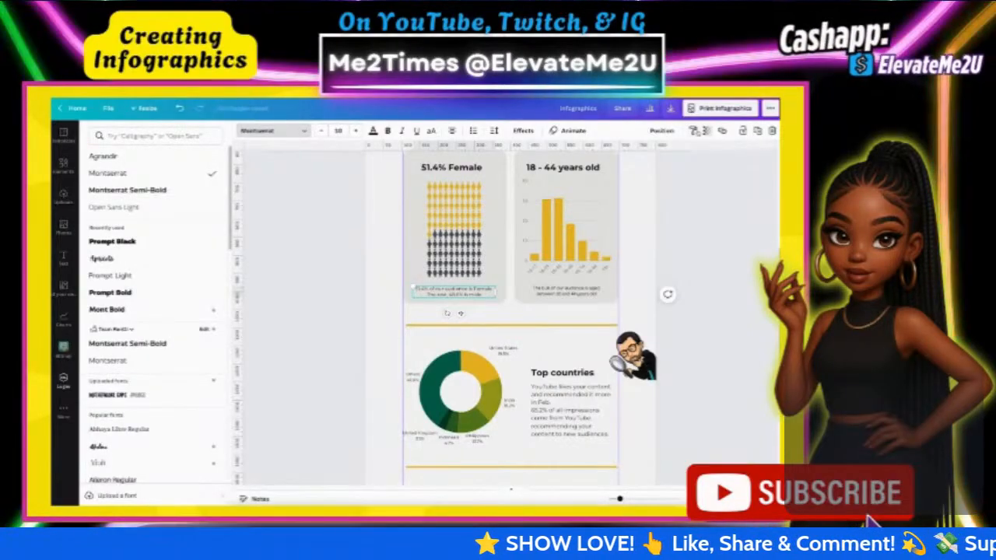
Step: Copy the female audience caption's text style onto the caption below the age bar chart
left_click(574, 294)
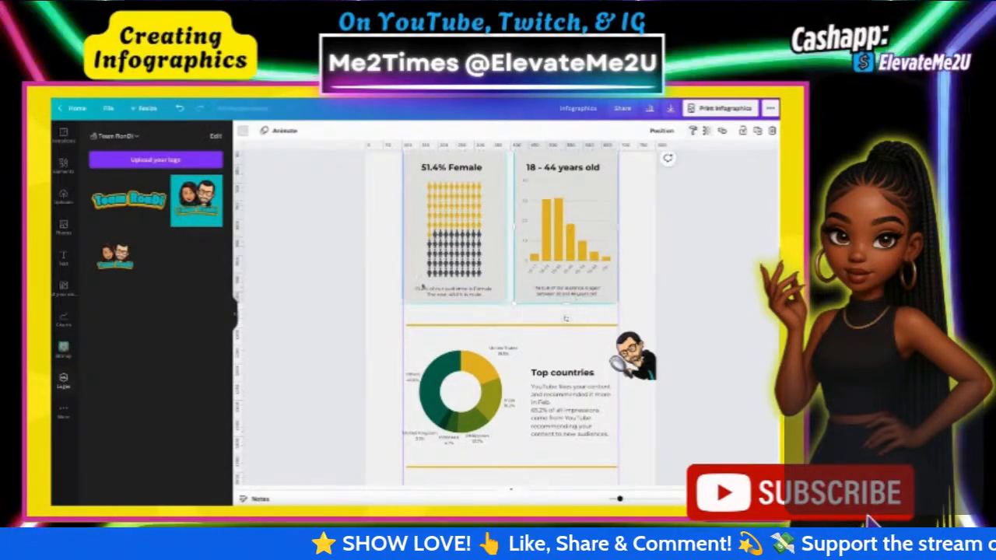
left_click(476, 293)
left_click(692, 131)
left_click(557, 293)
left_click(732, 272)
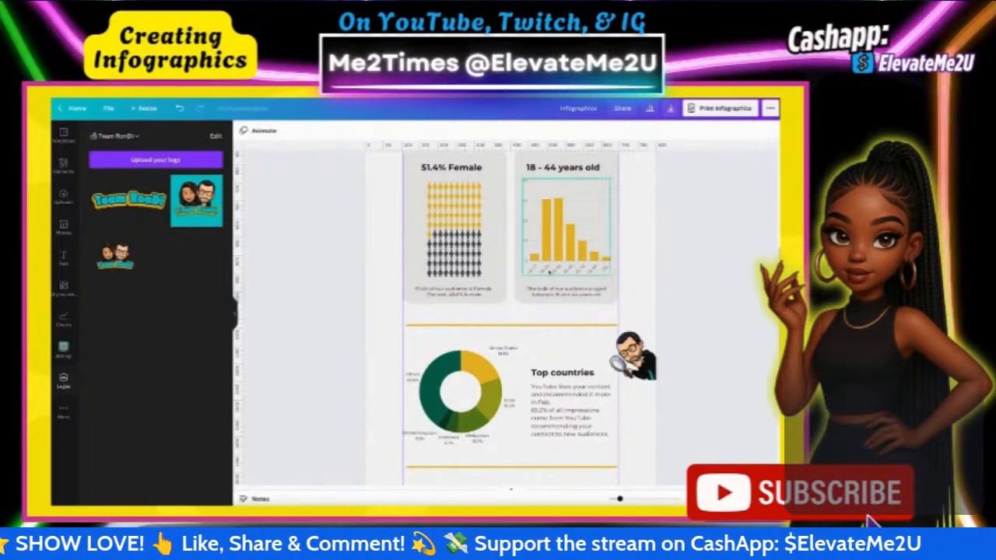
Step: Set the axis labels of the 18 - 44 years old bar chart to Montserrat
left_click(548, 270)
left_click(351, 131)
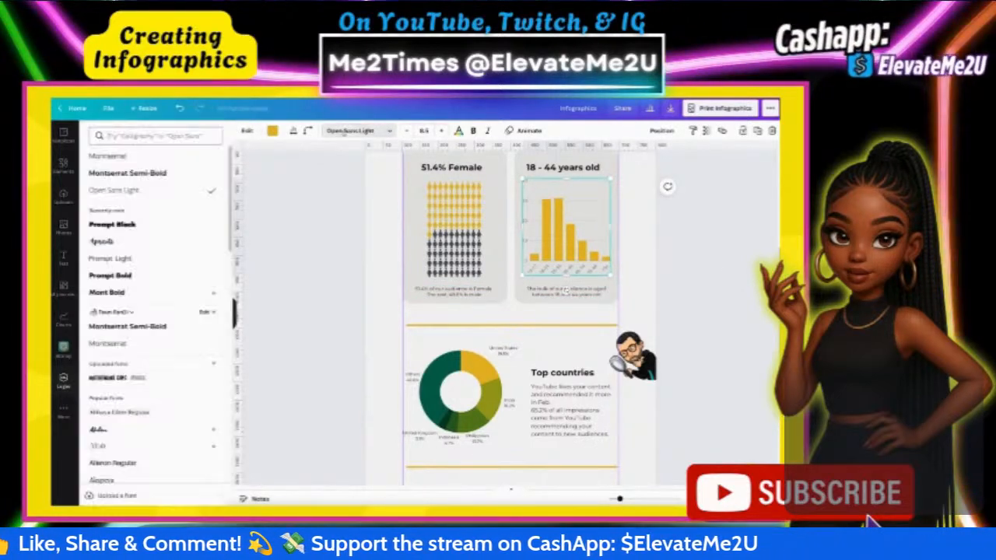
left_click(138, 157)
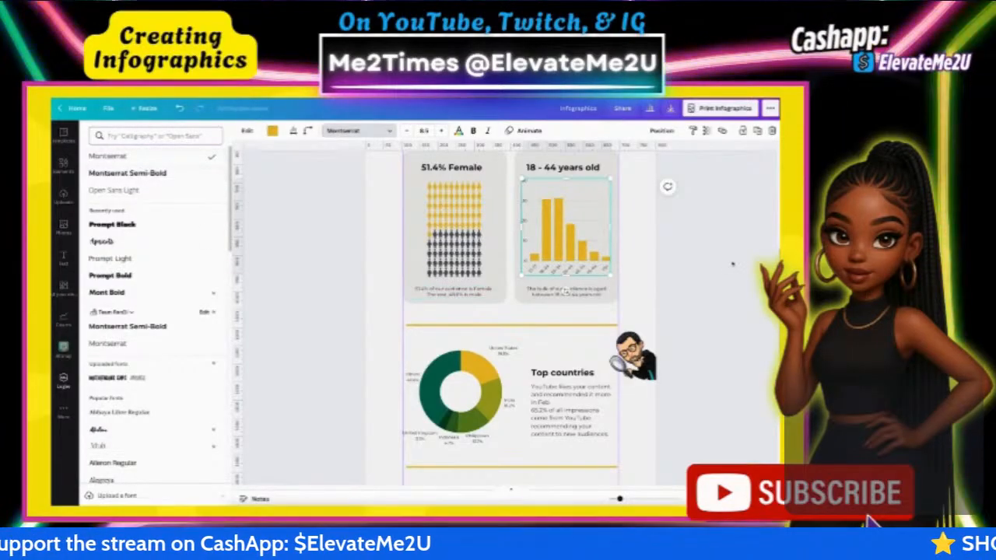
left_click(731, 264)
left_click(717, 268)
Step: Review the whole infographic from the header to the progress bar, checking font consistency and element alignment
scroll(715, 268, "up", 3)
scroll(715, 268, "down", 2)
scroll(716, 268, "down", 5)
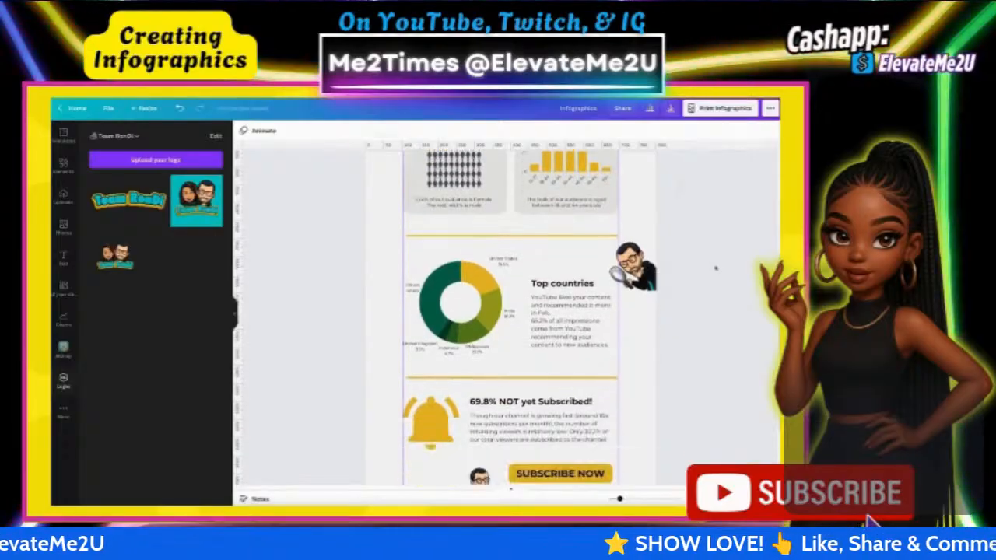
scroll(715, 268, "down", 1)
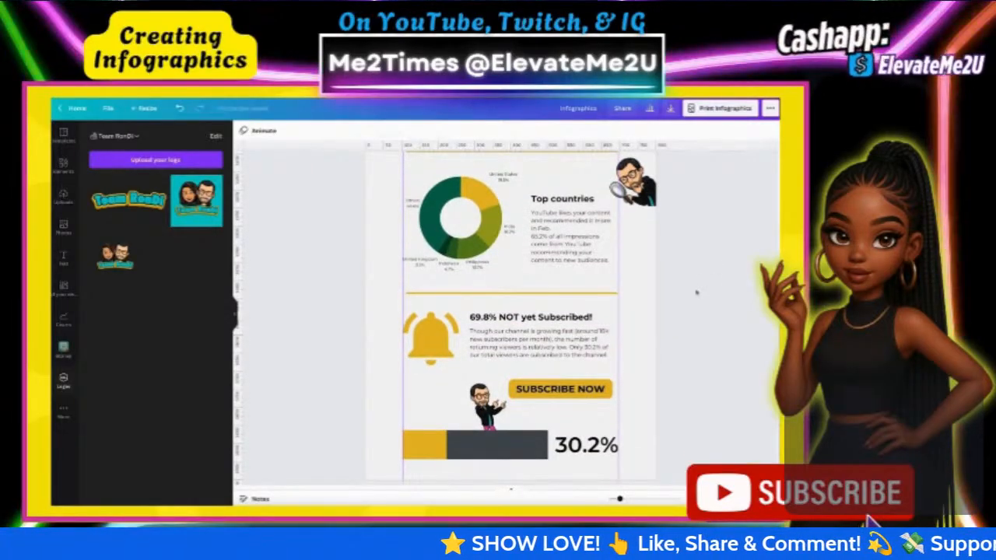
scroll(696, 293, "up", 2)
scroll(696, 292, "down", 2)
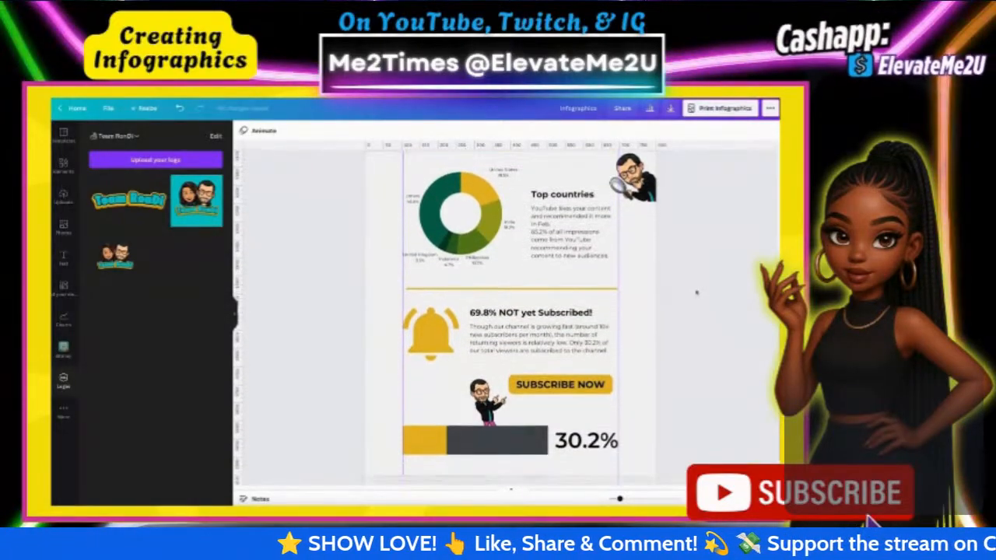
scroll(696, 293, "up", 3)
scroll(463, 320, "down", 4)
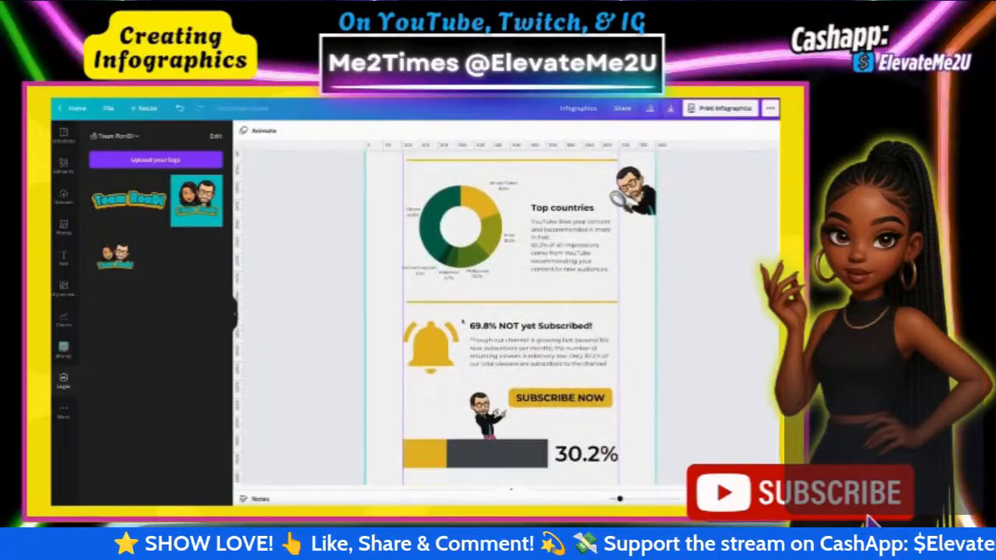
scroll(463, 320, "up", 10)
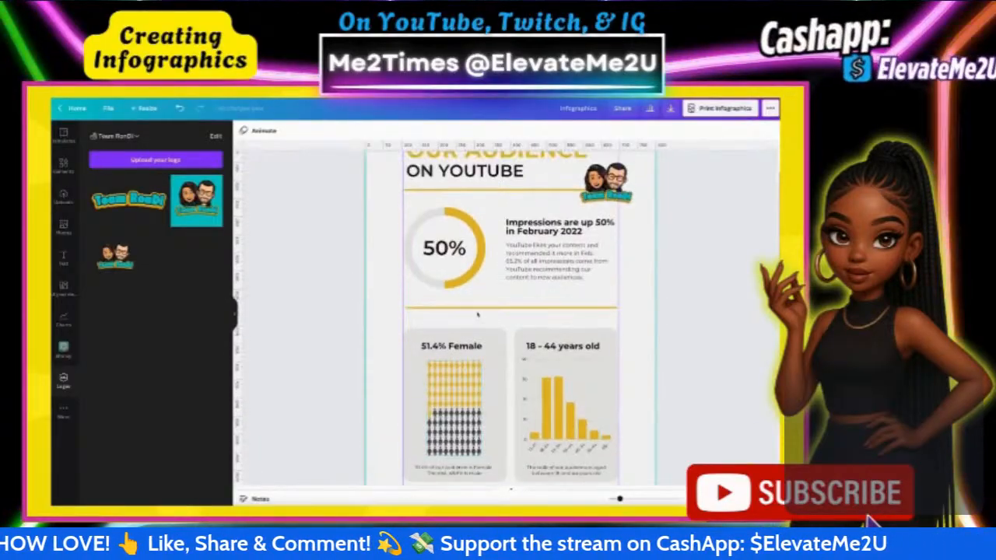
scroll(478, 314, "down", 1)
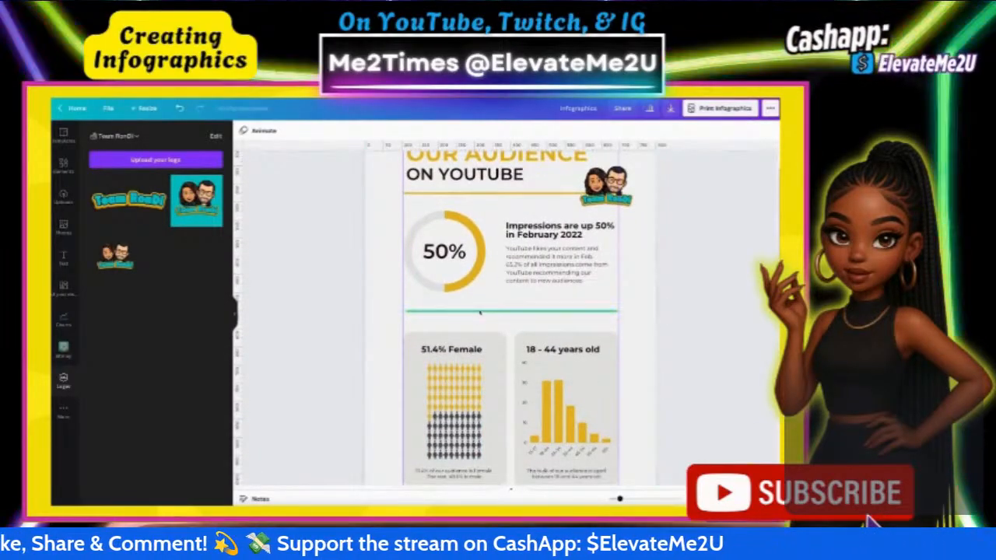
scroll(596, 307, "down", 8)
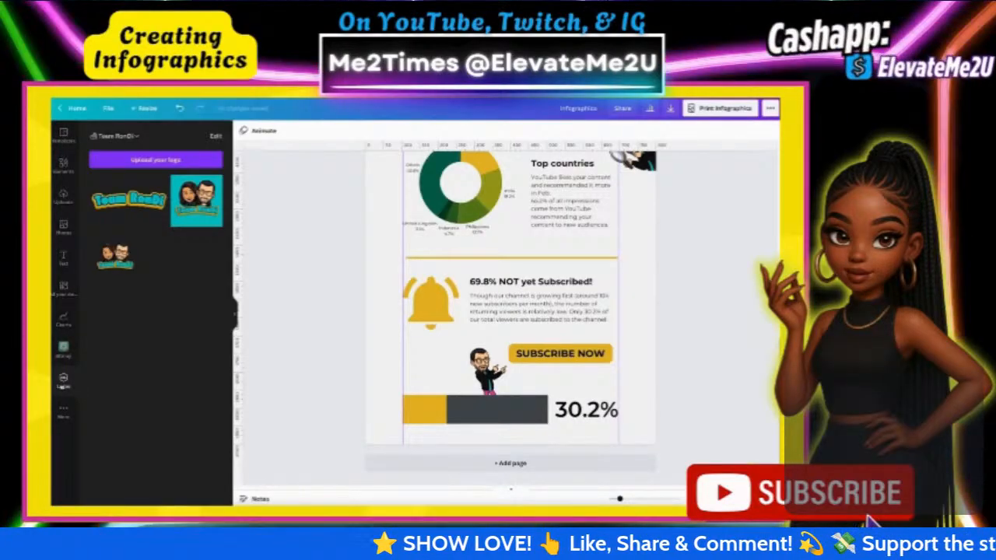
Step: Find the BitMojis folder among the saved folders and open its first personal Bitmoji subfolder
left_click(63, 412)
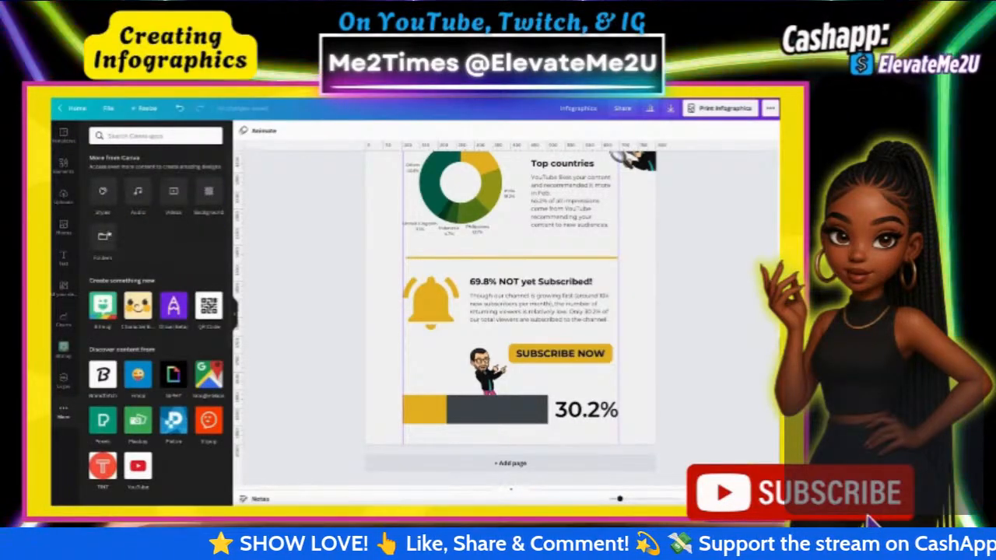
left_click(104, 236)
scroll(140, 311, "down", 2)
scroll(129, 312, "down", 3)
scroll(129, 314, "up", 3)
left_click(129, 314)
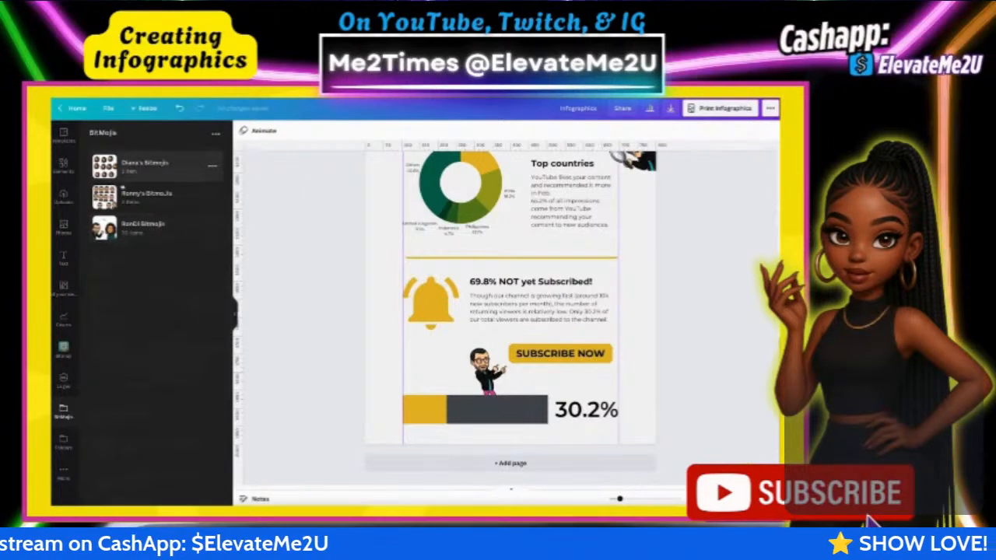
left_click(144, 168)
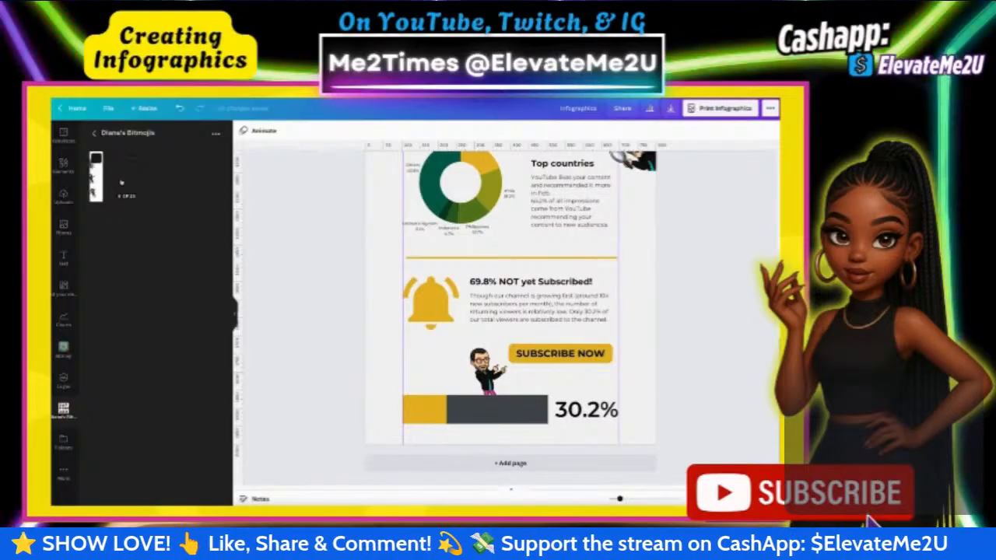
Step: Add a second page and fill it with a sheet of celebratory figures from the saved Bitmoji design
left_click(510, 463)
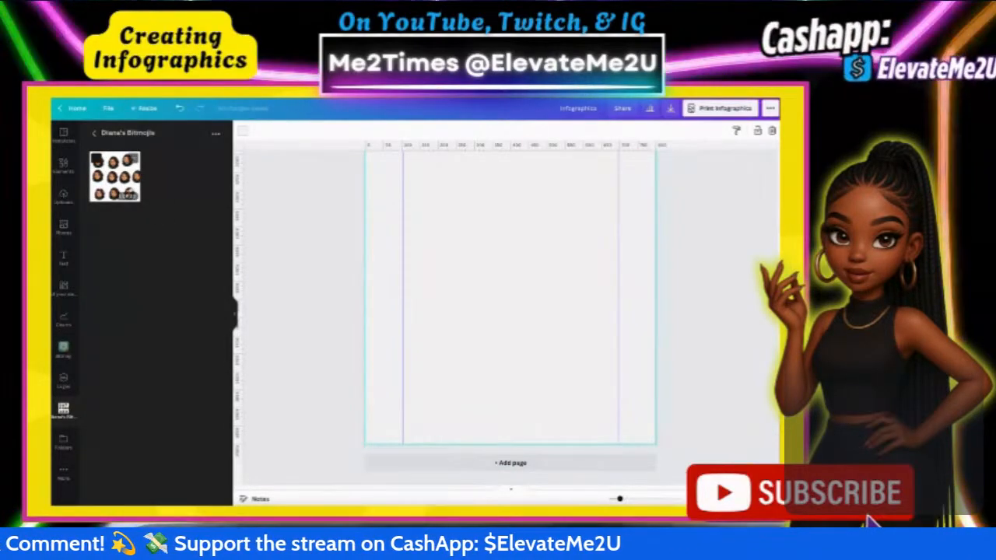
left_click(114, 180)
scroll(155, 243, "down", 1)
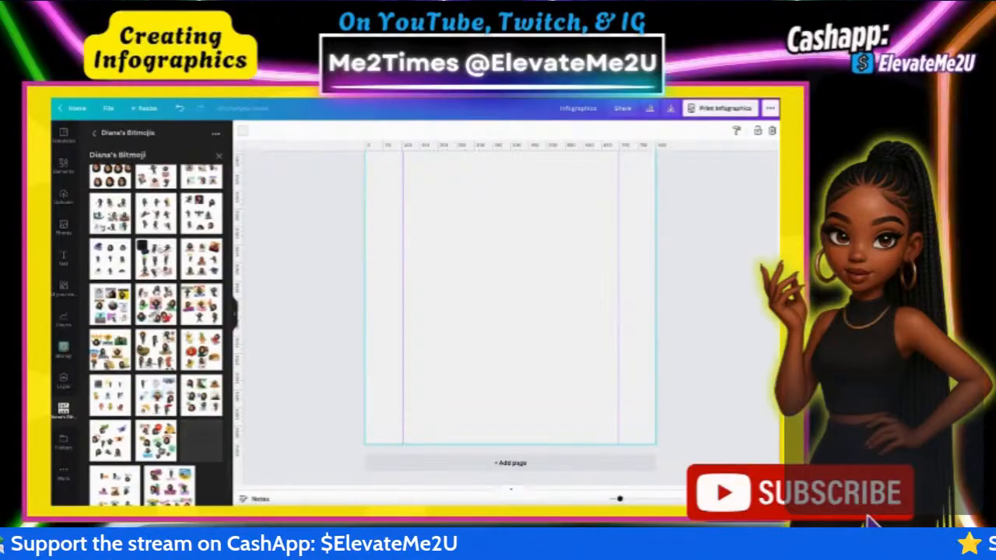
scroll(155, 303, "down", 1)
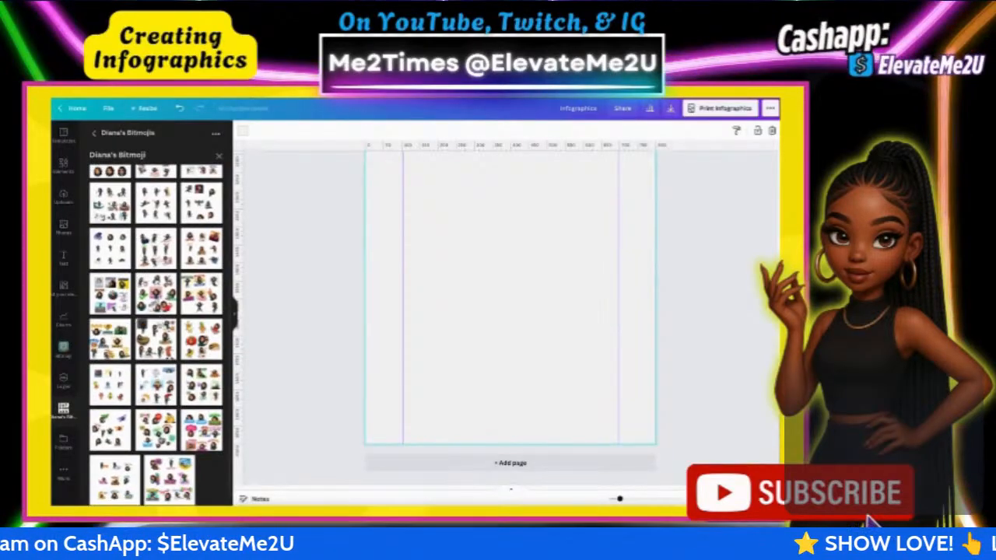
scroll(487, 300, "up", 5)
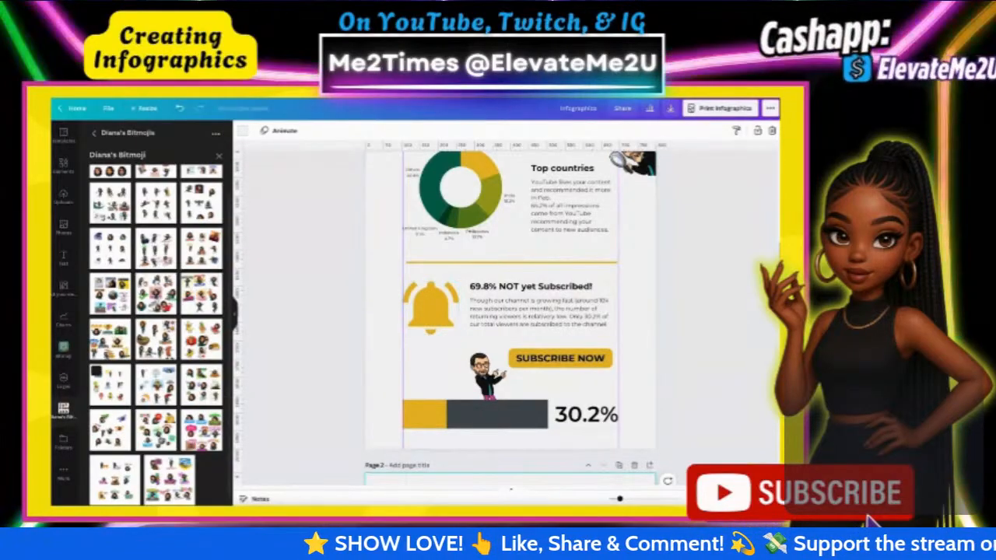
scroll(393, 385, "down", 4)
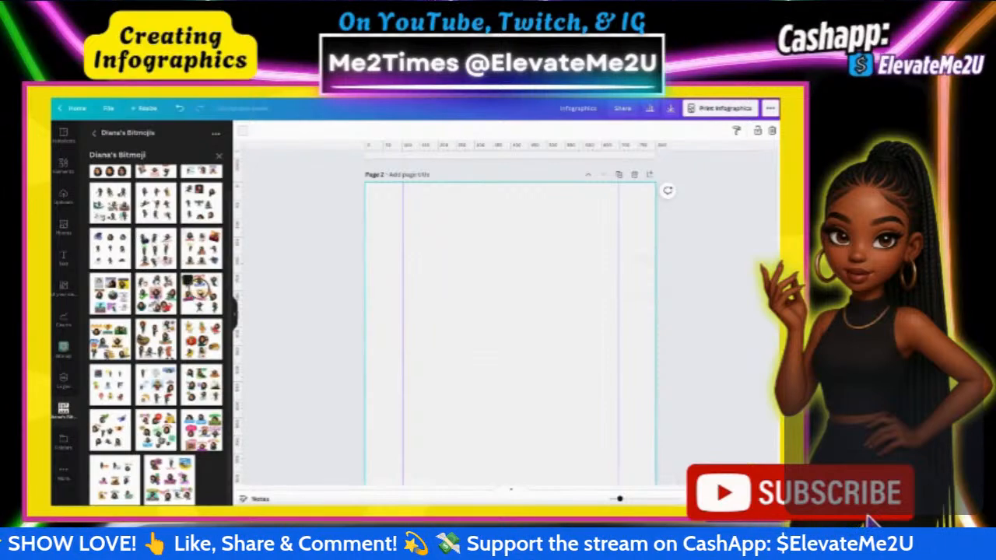
scroll(558, 373, "down", 2)
Step: Pull the foam-finger Bitmoji out of the figure sheet into the empty area near the top of page 2
left_click(557, 373)
left_click_drag(587, 393, 529, 195)
scroll(552, 302, "down", 1)
scroll(552, 302, "up", 3)
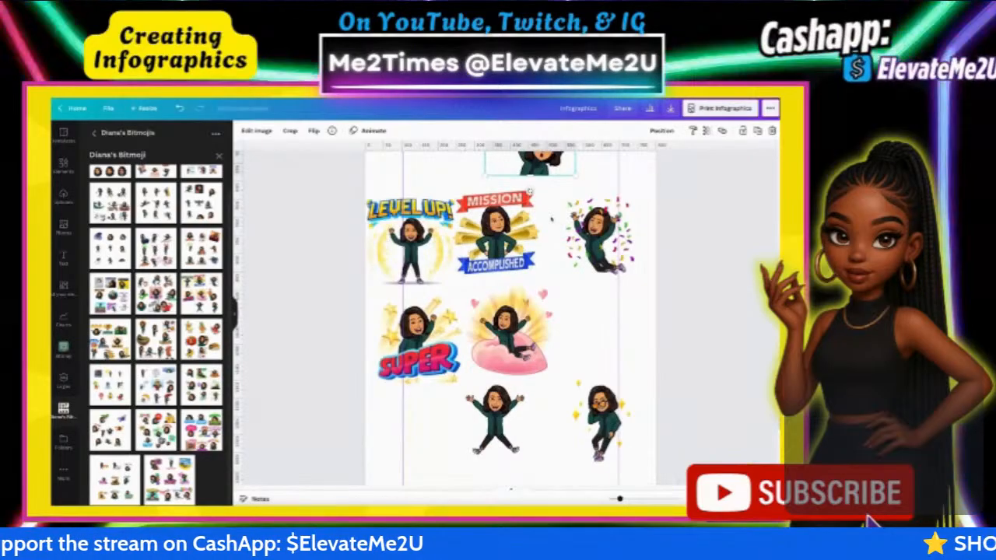
left_click_drag(544, 346, 515, 284)
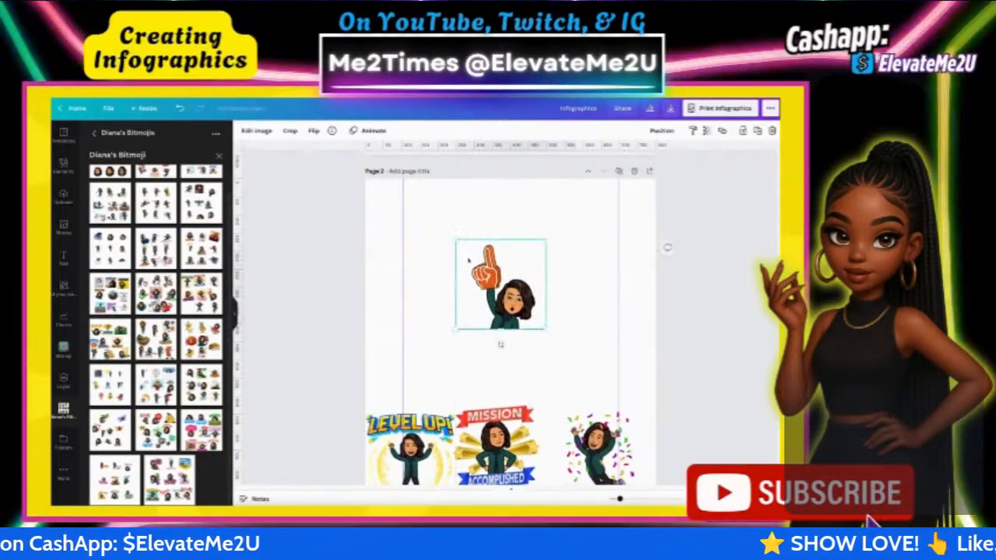
Step: Shrink the foam-finger Bitmoji and stand it on the gold part of the progress bar on page 1
left_click_drag(456, 239, 465, 252)
scroll(668, 391, "up", 3)
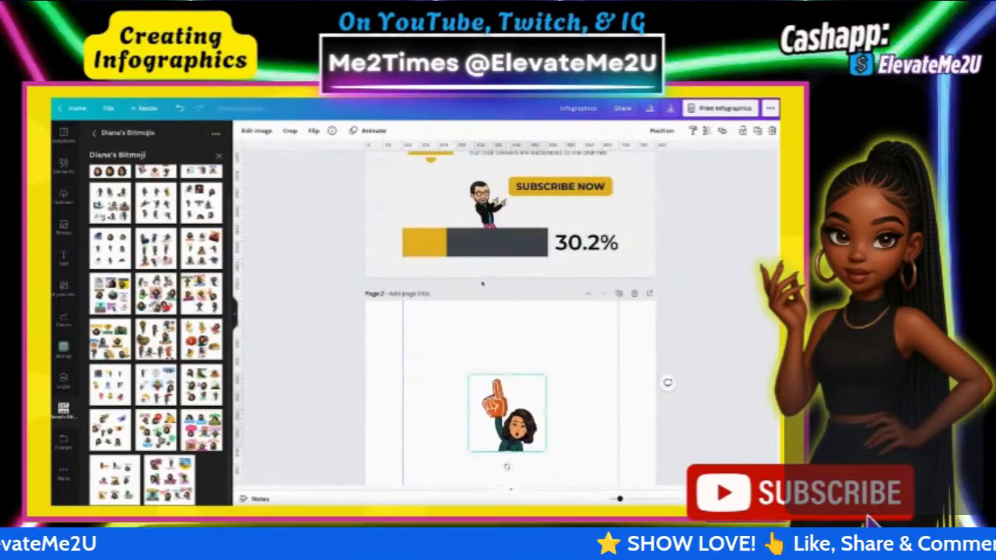
left_click_drag(545, 388, 531, 400)
left_click_drag(507, 448, 422, 250)
scroll(430, 229, "up", 1)
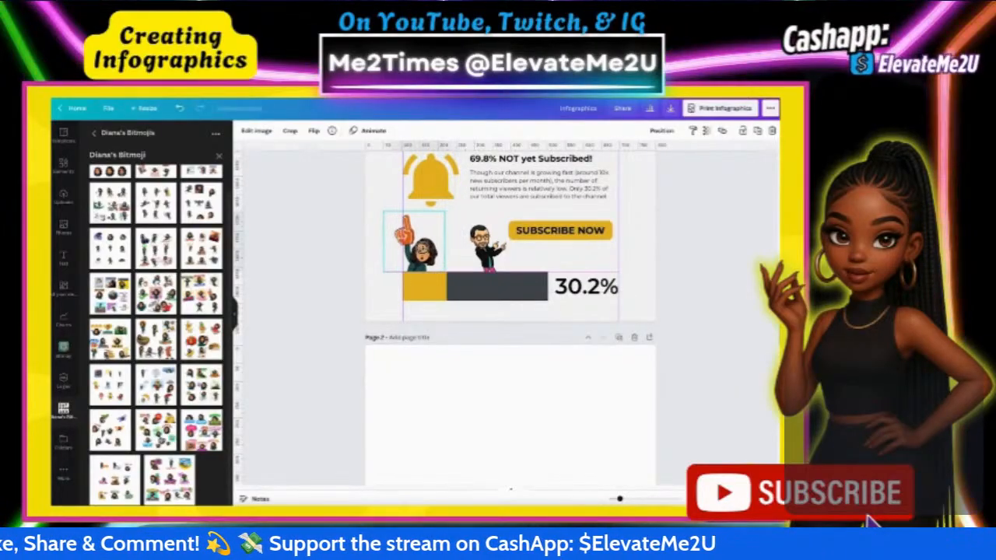
Step: Flip the foam-finger Bitmoji horizontally and nudge it into line with the left margin guide
left_click(314, 131)
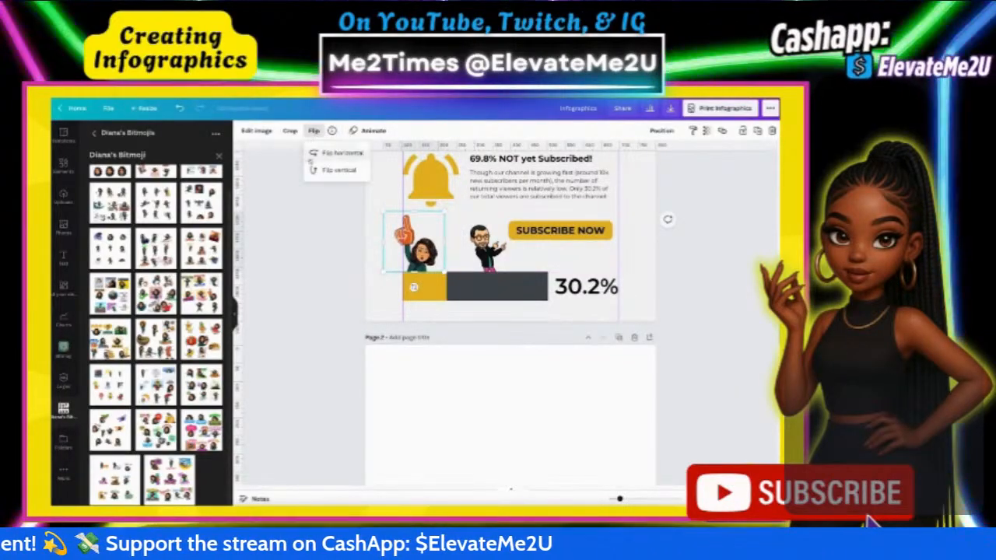
left_click(327, 153)
left_click_drag(411, 254, 416, 254)
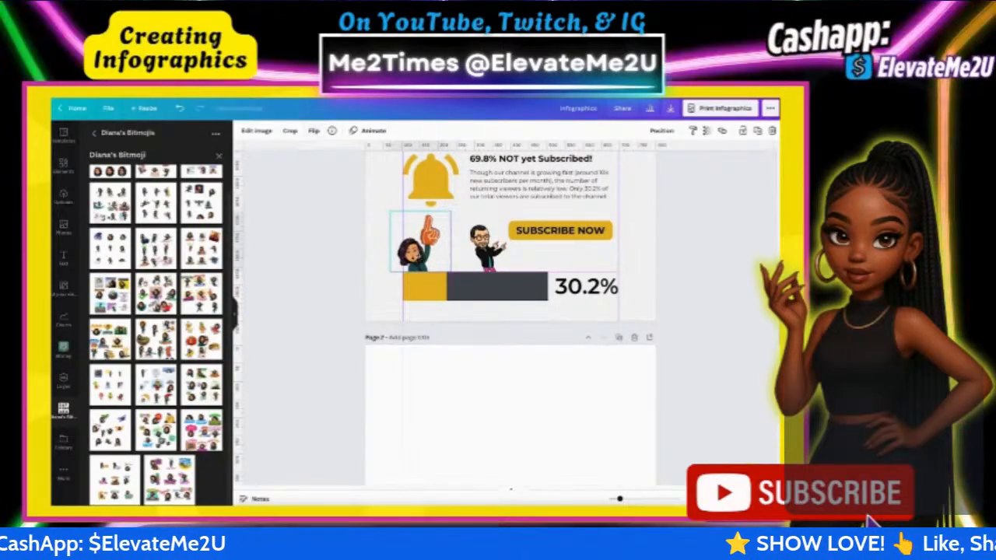
left_click(361, 310)
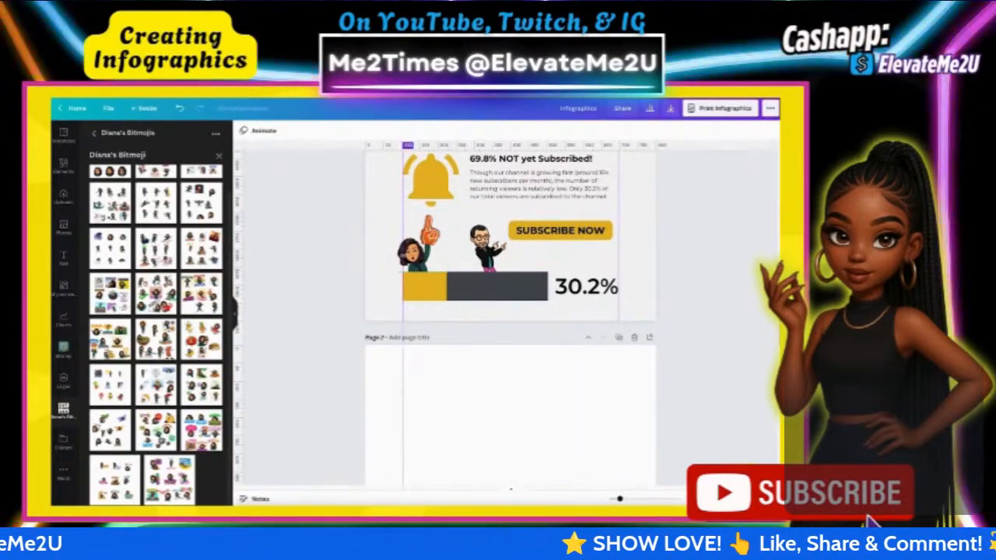
left_click(420, 248)
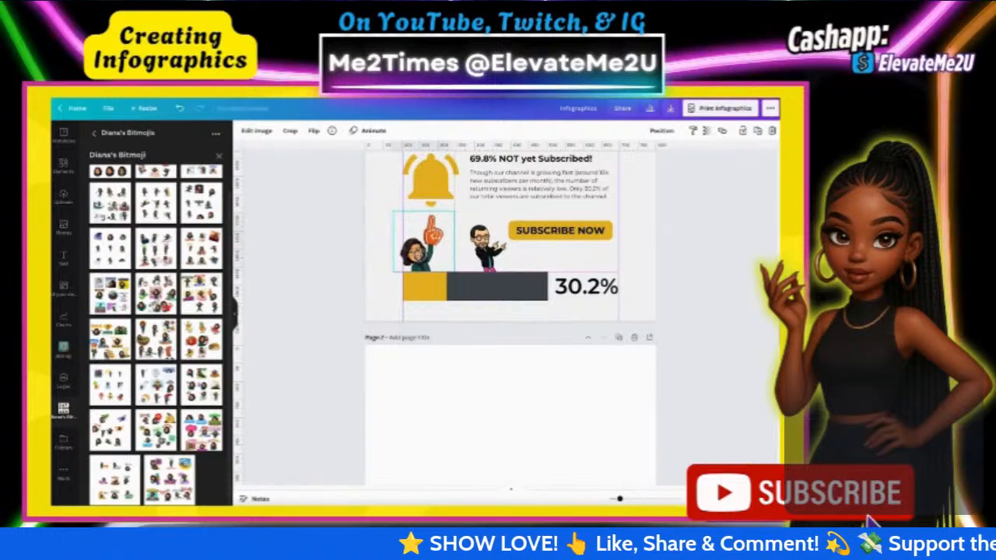
left_click(412, 384)
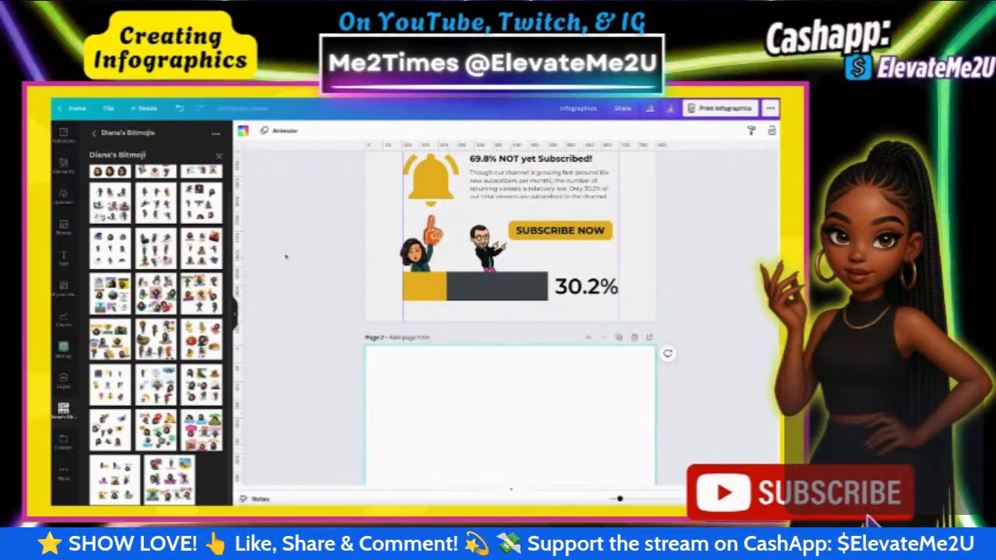
Step: Close the opened Bitmoji design and delete the helper page 2
scroll(144, 280, "up", 1)
scroll(142, 234, "down", 1)
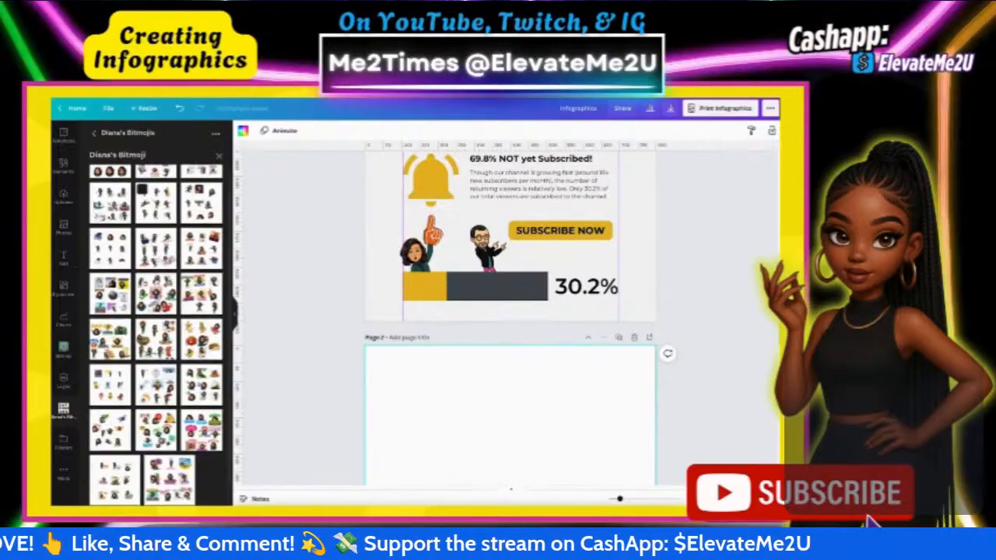
scroll(188, 381, "up", 1)
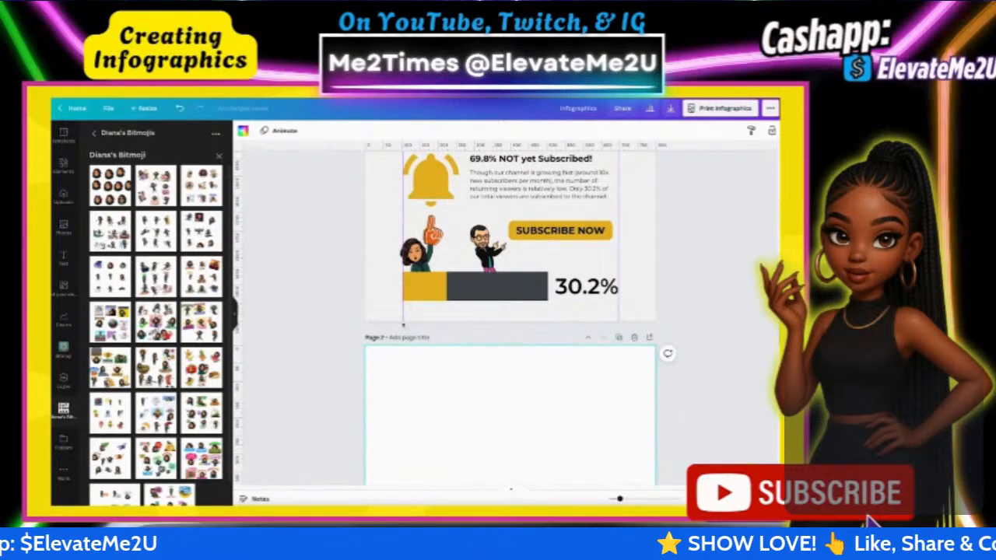
scroll(310, 325, "up", 5)
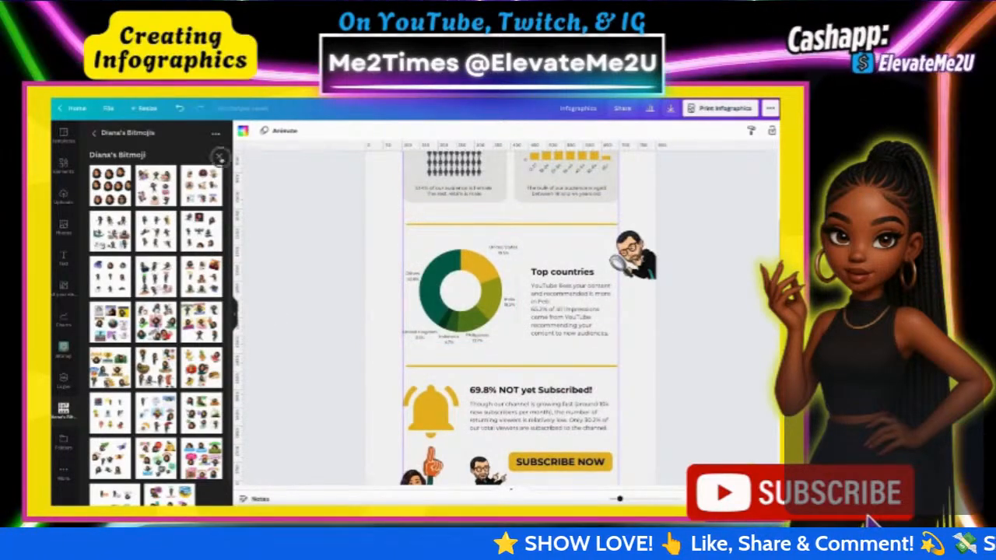
scroll(601, 437, "down", 3)
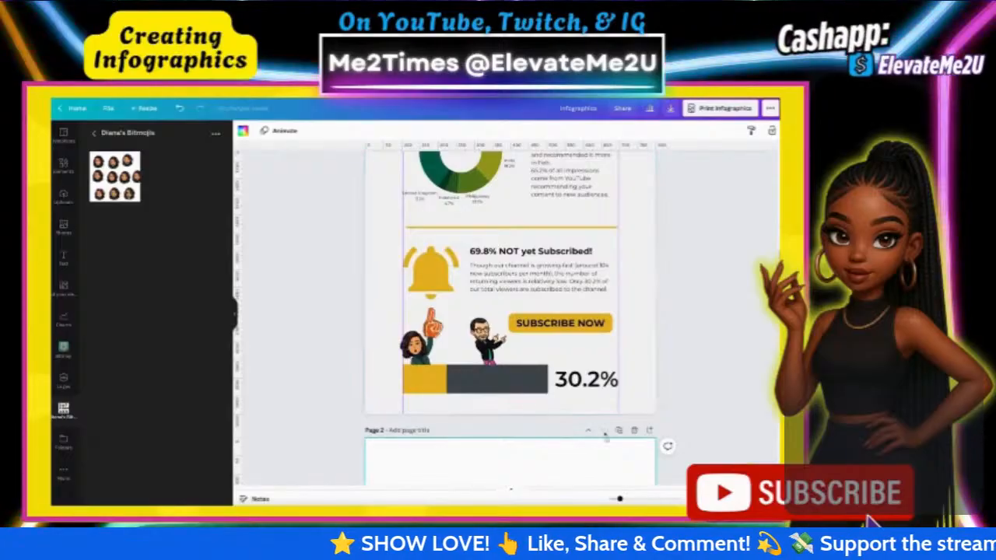
left_click(633, 430)
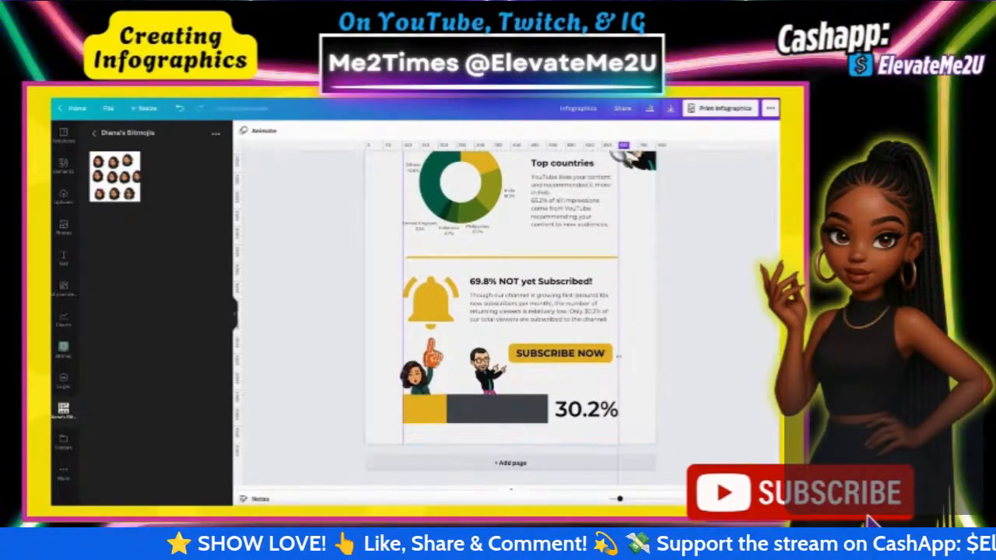
Step: Review the infographic's sections, zooming out until the whole page fits in view
scroll(535, 291, "up", 6)
scroll(535, 291, "down", 2)
scroll(535, 291, "down", 4)
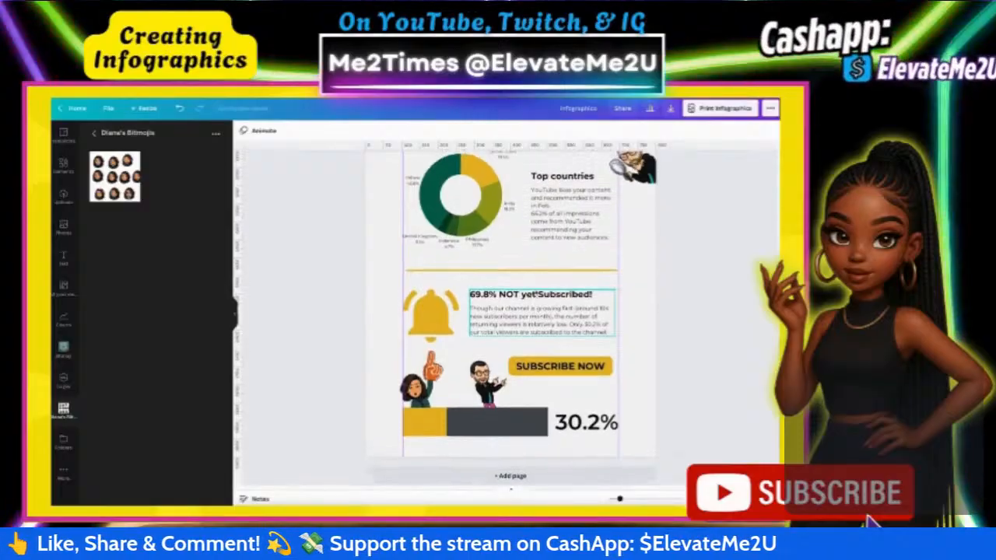
scroll(529, 317, "up", 5)
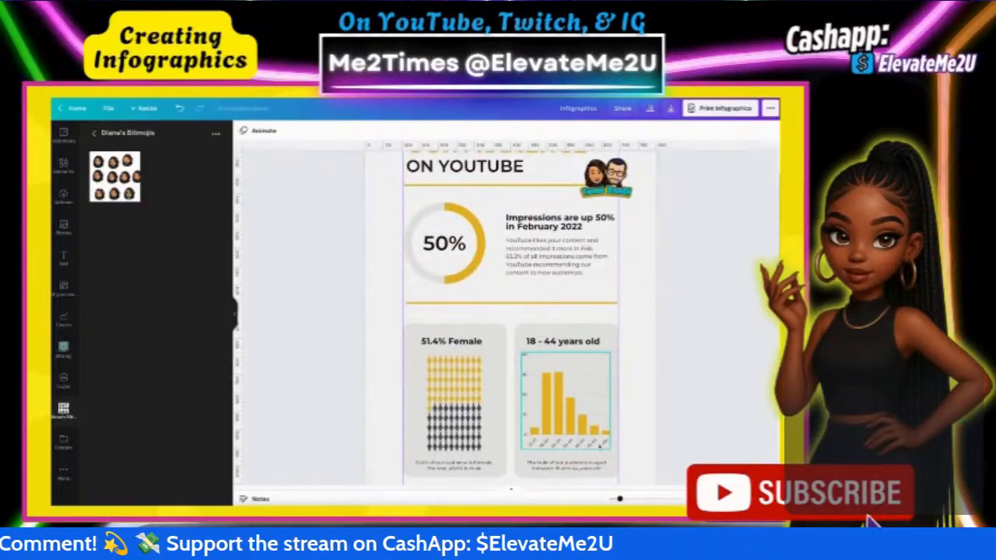
left_click_drag(620, 499, 613, 498)
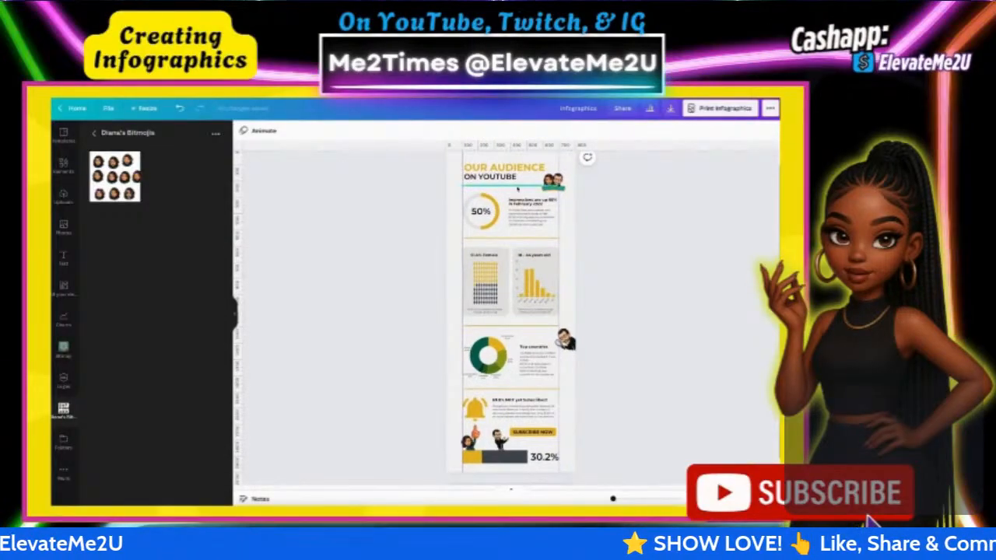
scroll(502, 279, "up", 1)
scroll(502, 279, "down", 1)
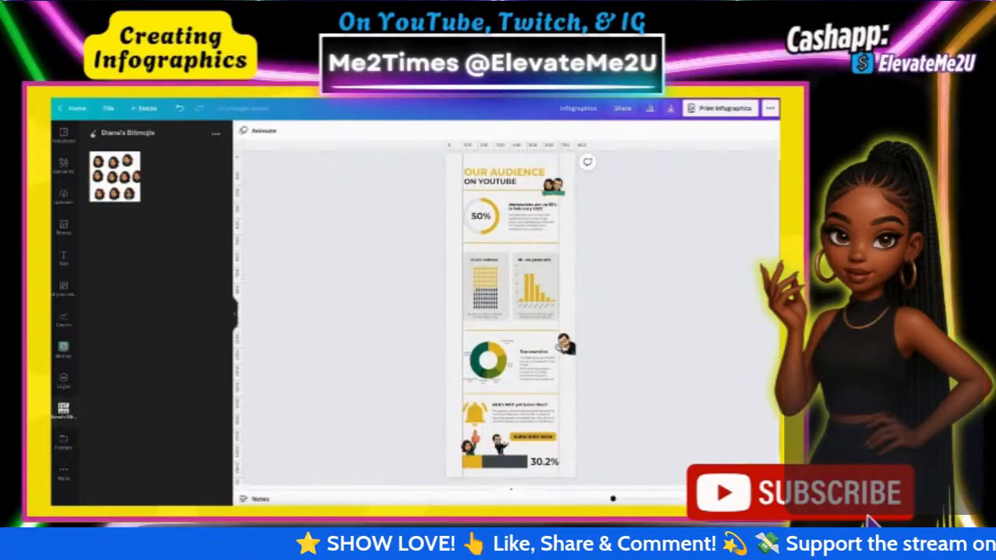
Step: Recolor the OUR AUDIENCE title with the red from Color Pack 1: Dominant Pink
left_click(492, 172)
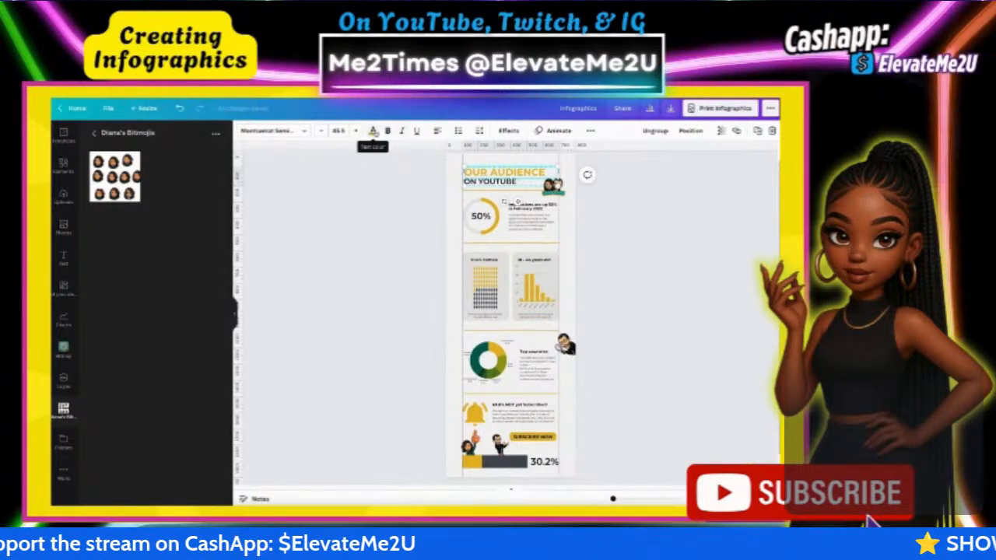
left_click(373, 131)
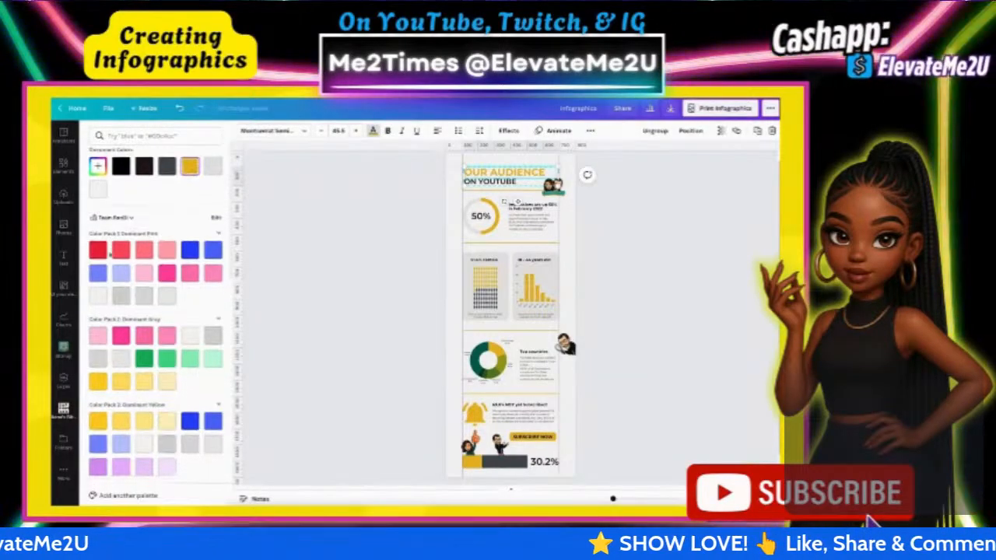
scroll(109, 327, "down", 5)
scroll(109, 327, "down", 5)
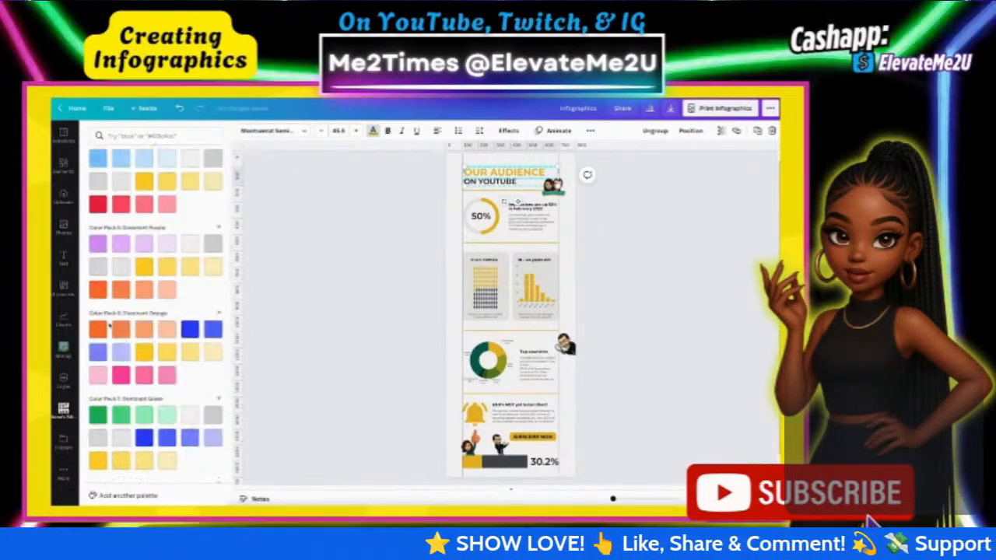
scroll(117, 342, "down", 2)
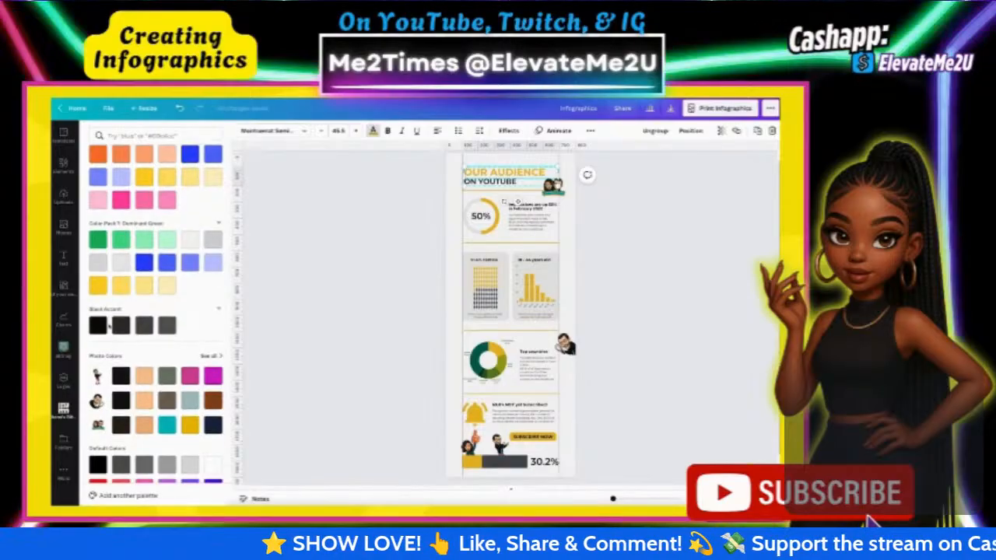
scroll(131, 359, "up", 5)
scroll(167, 398, "up", 6)
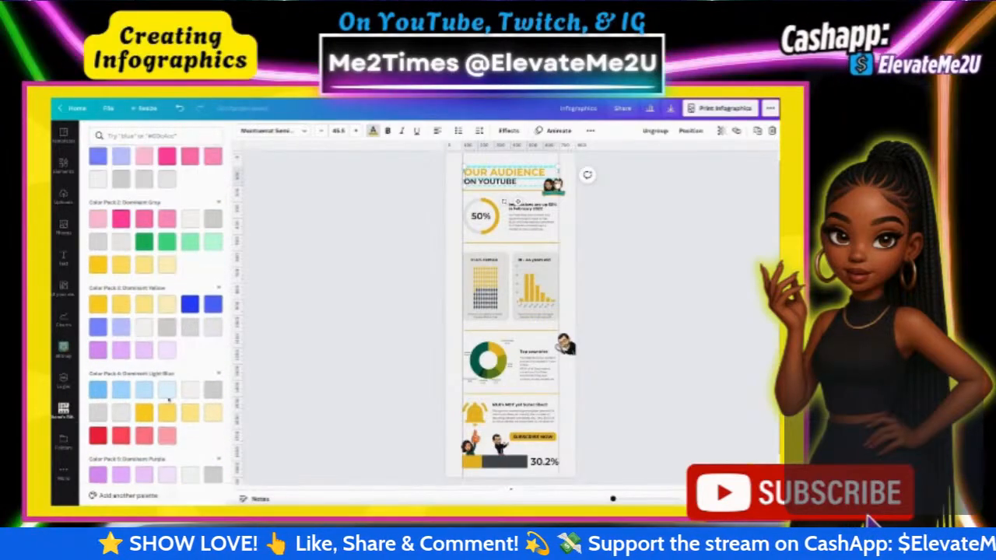
left_click(97, 259)
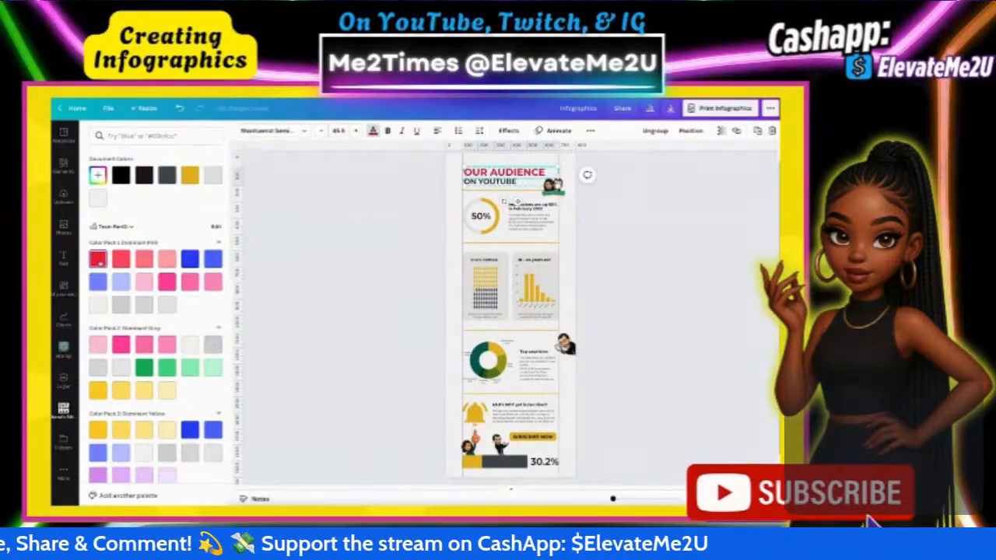
scroll(155, 327, "down", 10)
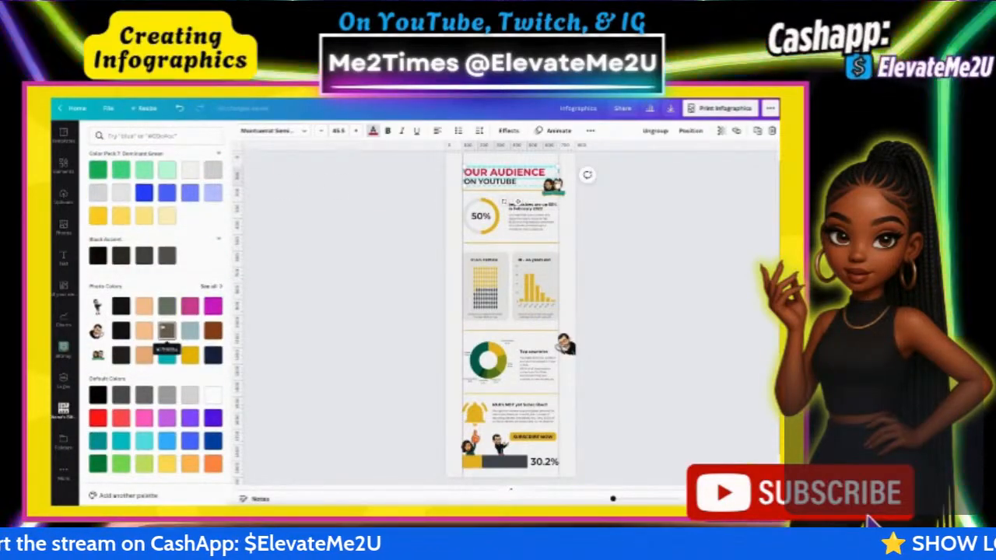
scroll(165, 332, "up", 6)
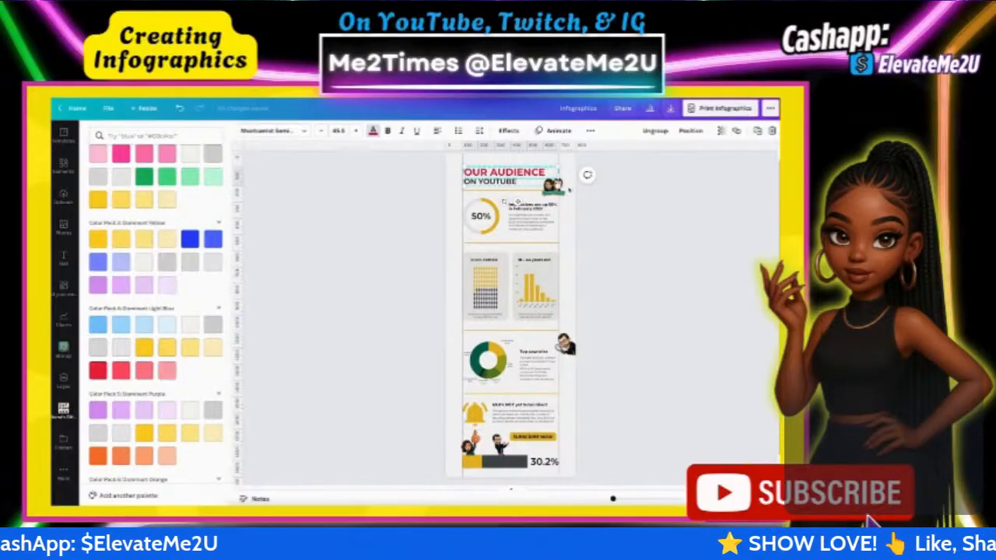
left_click(341, 250)
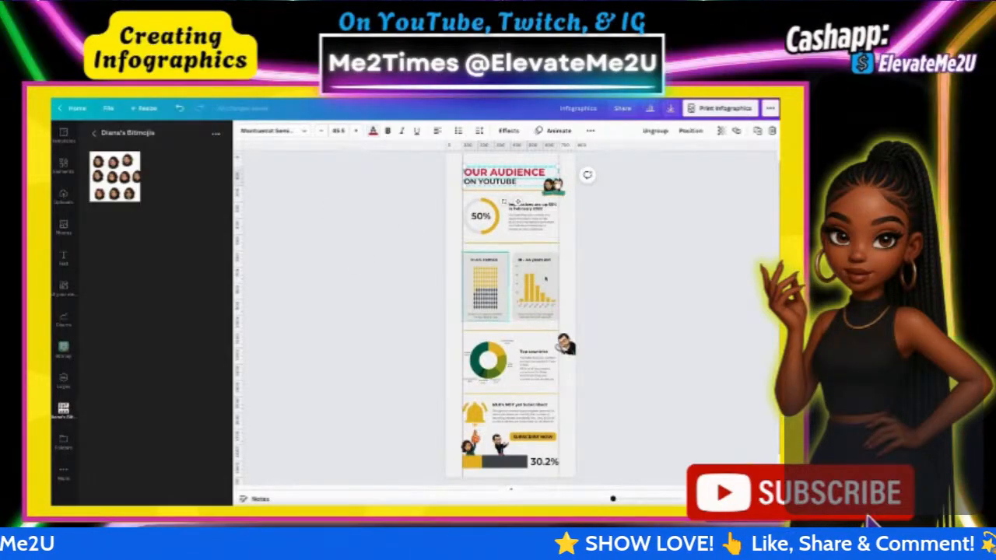
Step: Recolor the 50% progress ring from gold to the title's red and apply that color change throughout the design
left_click(493, 229)
left_click(288, 133)
left_click(97, 198)
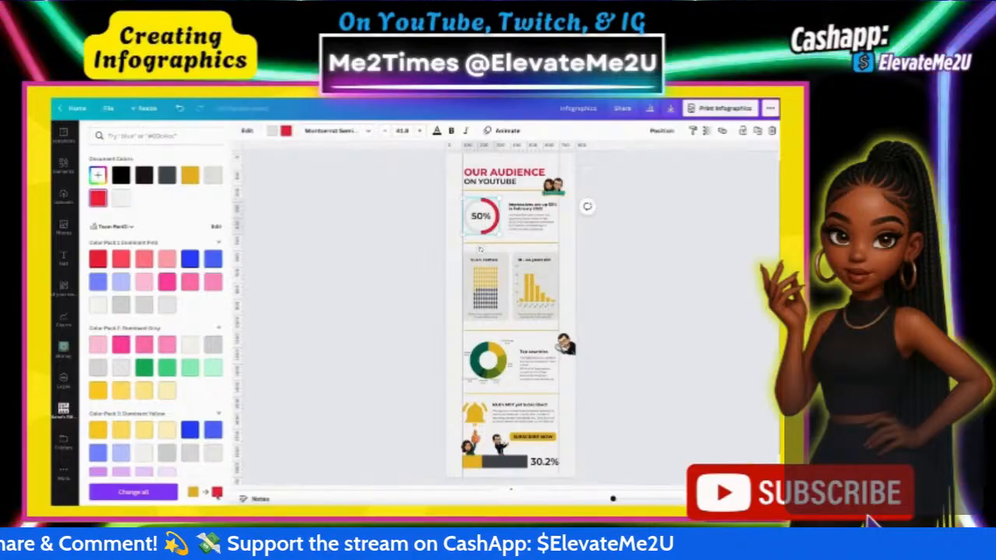
left_click(133, 492)
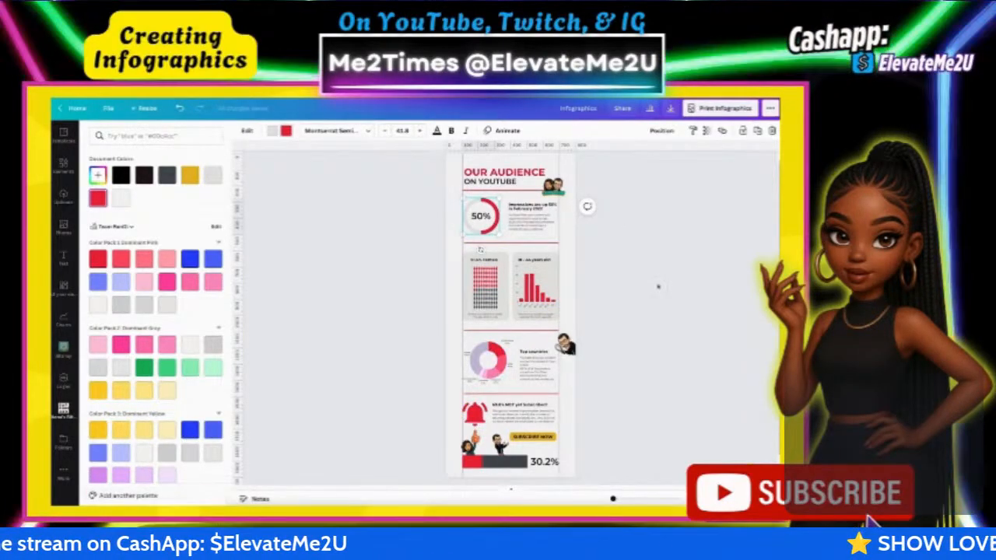
scroll(657, 284, "down", 1)
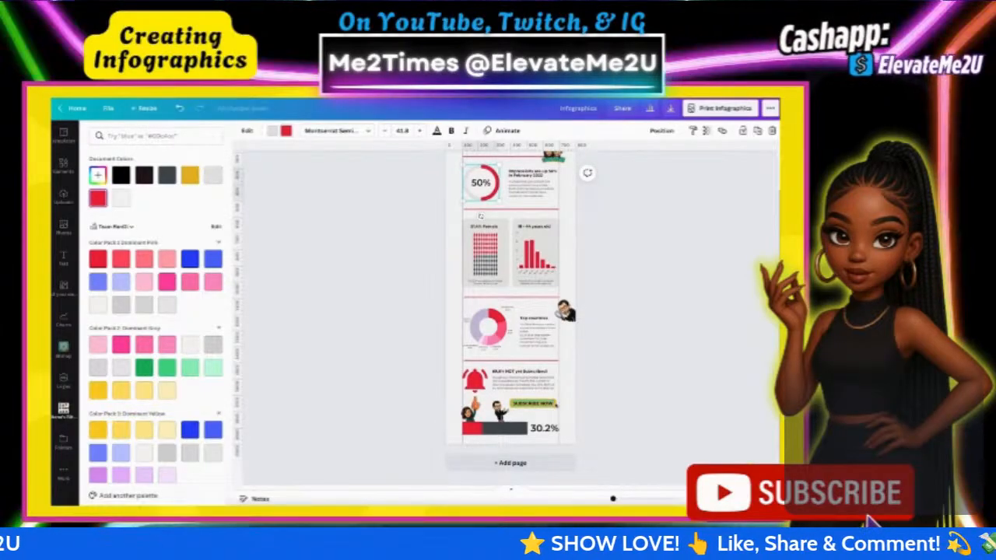
Step: Recolor the background effect of the SUBSCRIBE NOW text with the red from the document colors
left_click_drag(613, 499, 618, 499)
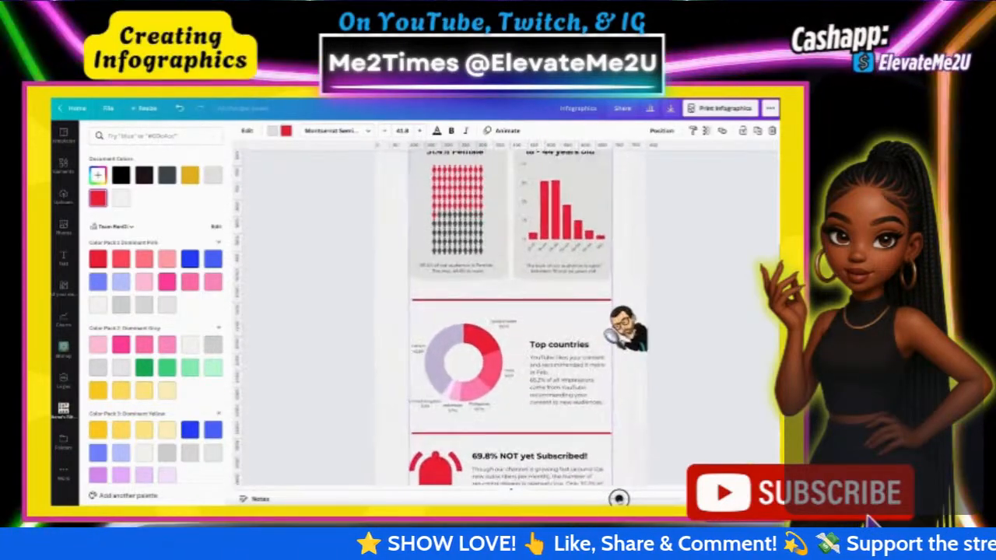
scroll(614, 411, "down", 4)
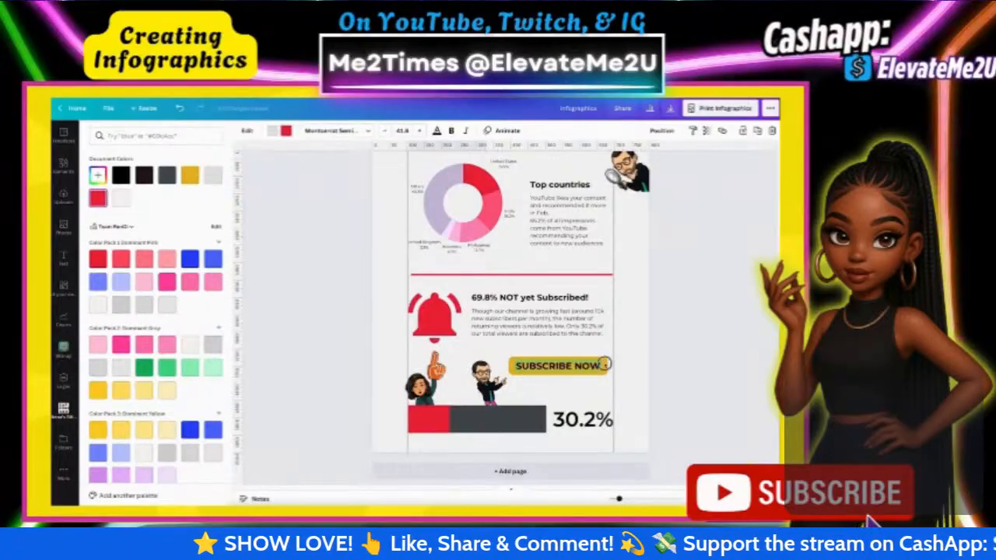
left_click(604, 366)
left_click(622, 344)
left_click(600, 364)
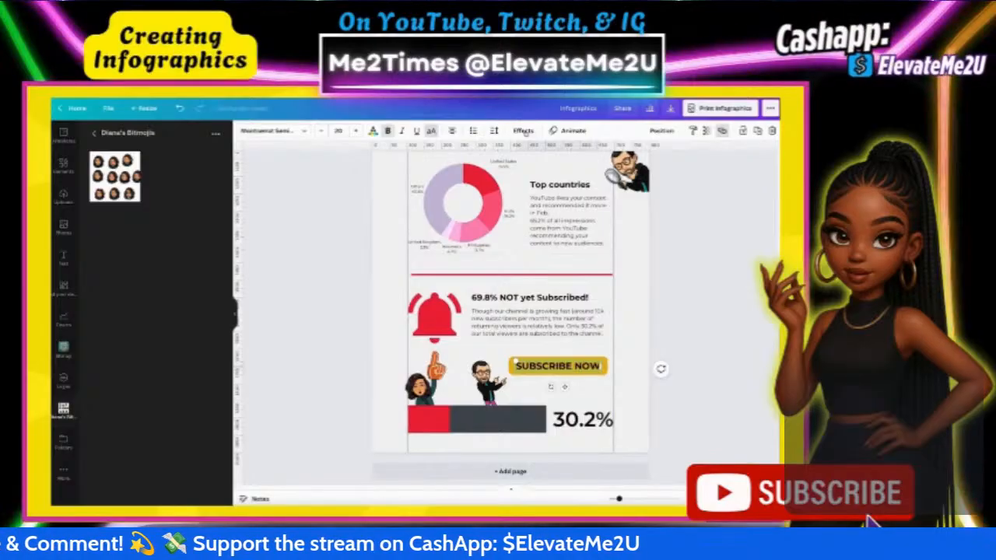
left_click(523, 129)
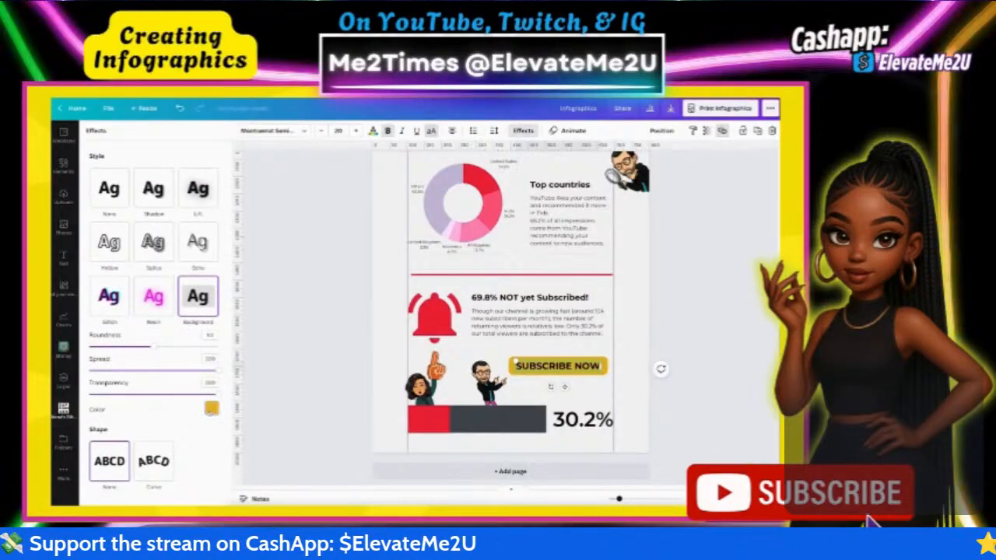
left_click(210, 409)
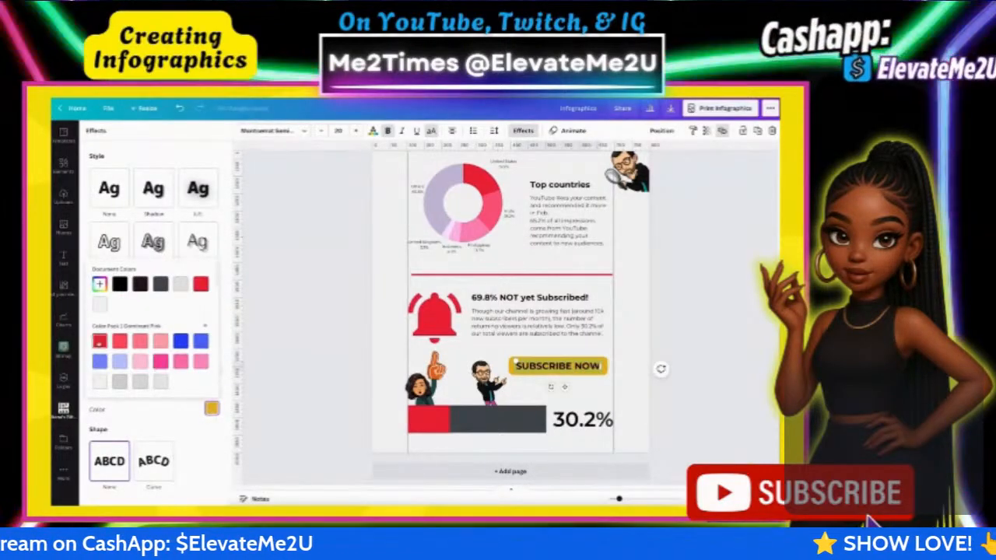
left_click(201, 285)
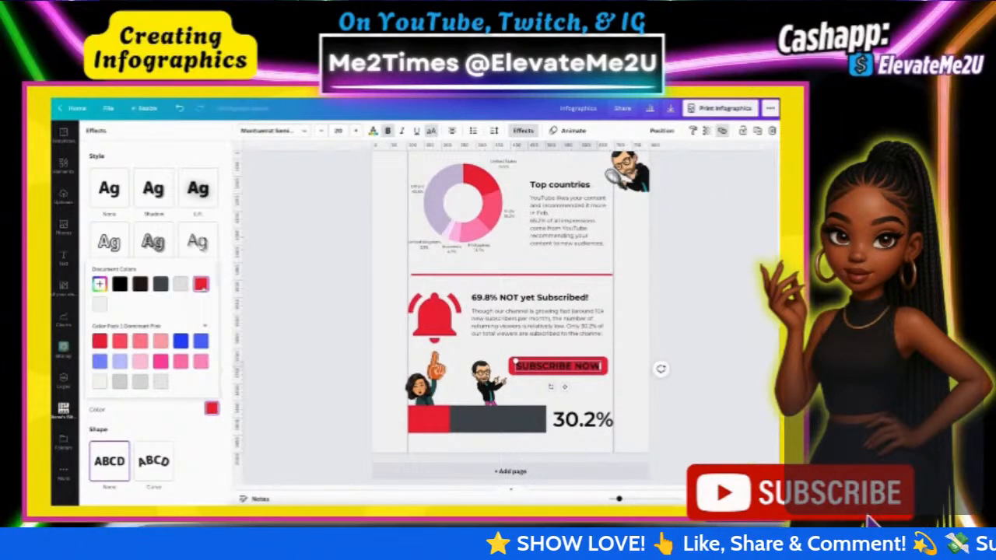
Step: Change the SUBSCRIBE NOW background effect to the dark blue from Color Pack 1: Dominant Pink and compare it with the rest of the infographic
scroll(179, 332, "down", 3)
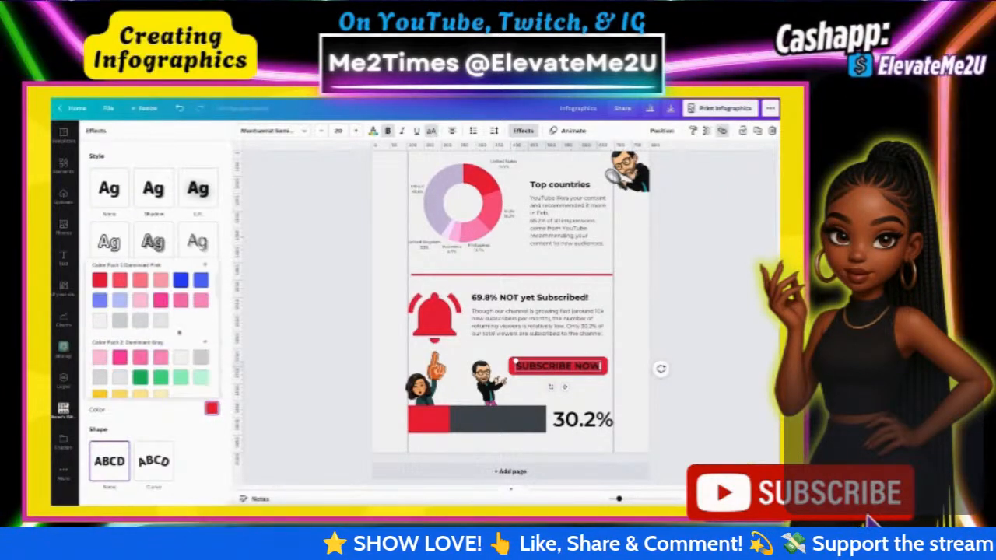
scroll(179, 332, "up", 2)
left_click(181, 340)
scroll(478, 315, "up", 5)
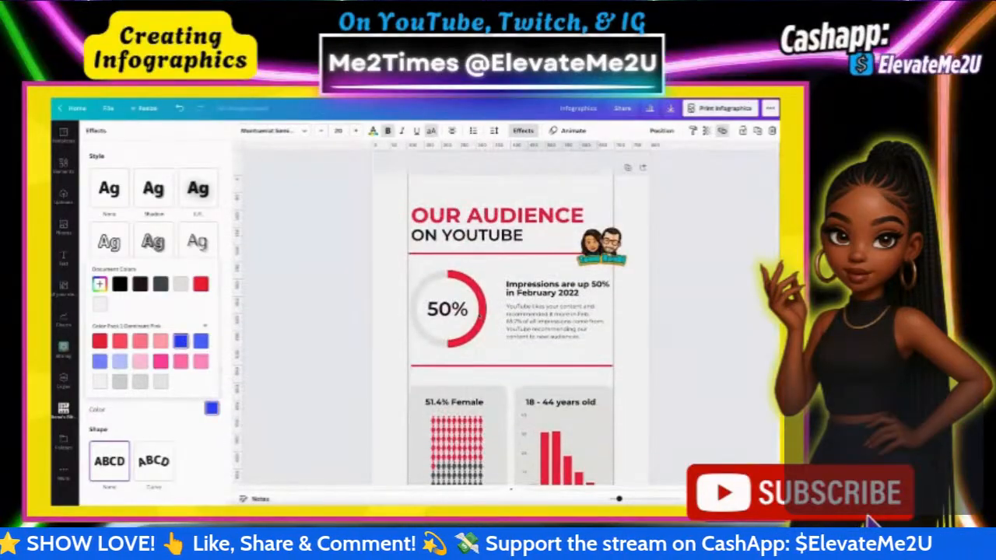
scroll(478, 315, "down", 5)
scroll(479, 313, "down", 1)
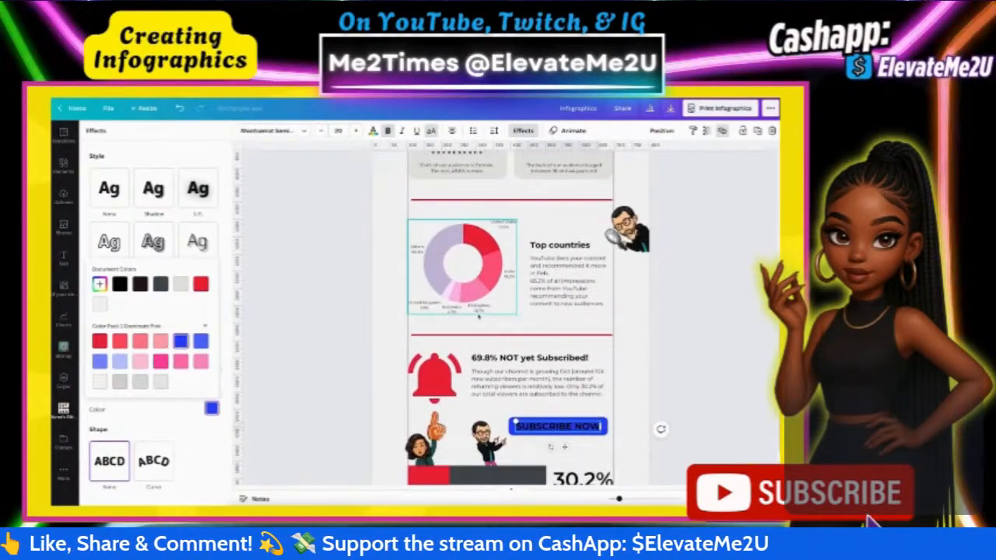
Step: Browse the other brand color packs for an alternative SUBSCRIBE NOW background color
scroll(147, 342, "down", 4)
scroll(148, 342, "up", 1)
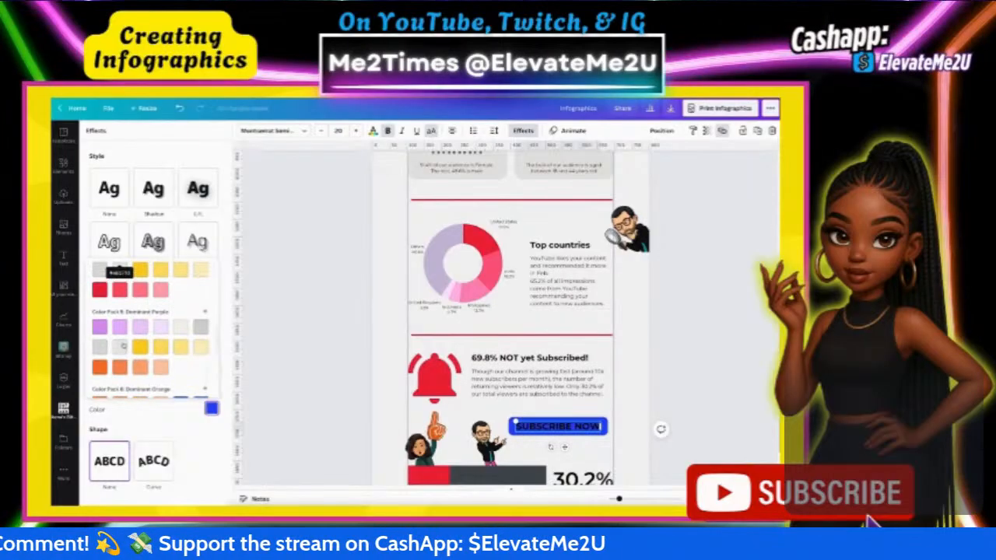